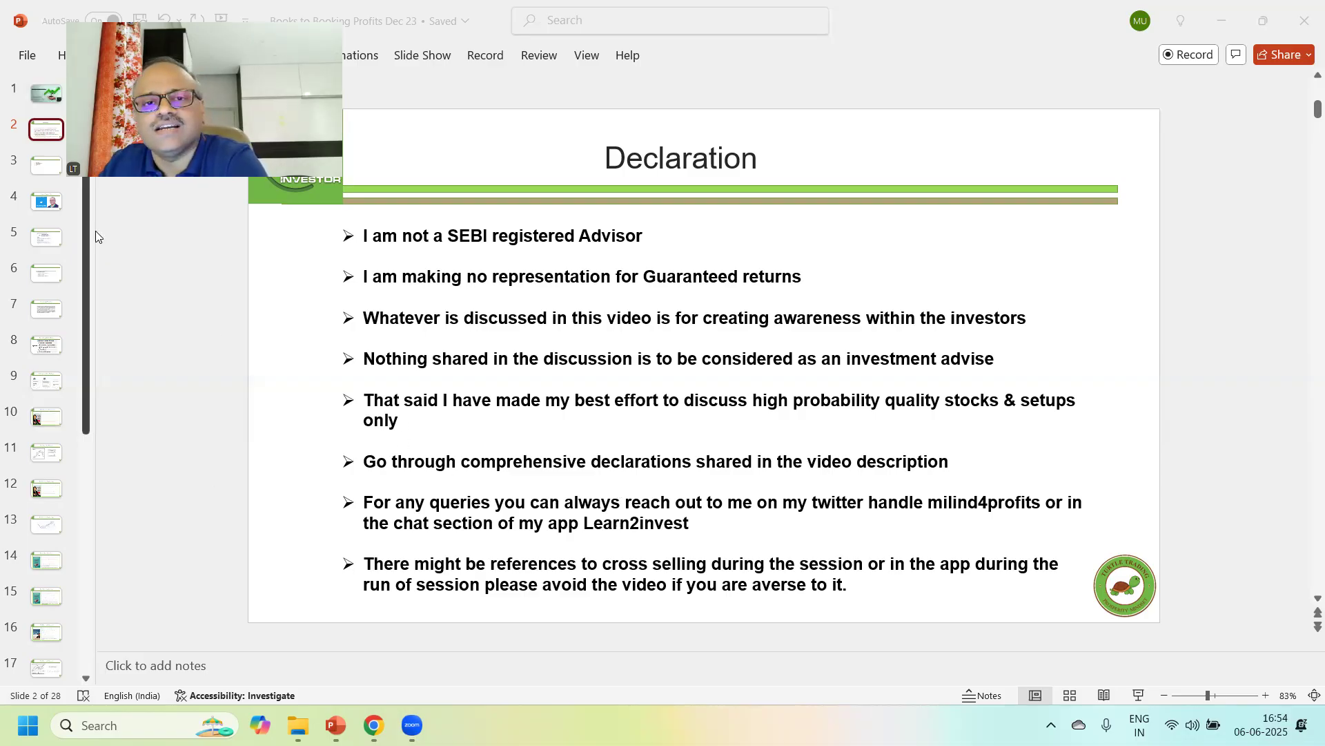
# Display slide 3 with the numbered list from Debt to equity to FCF.
pyautogui.click(43, 169)
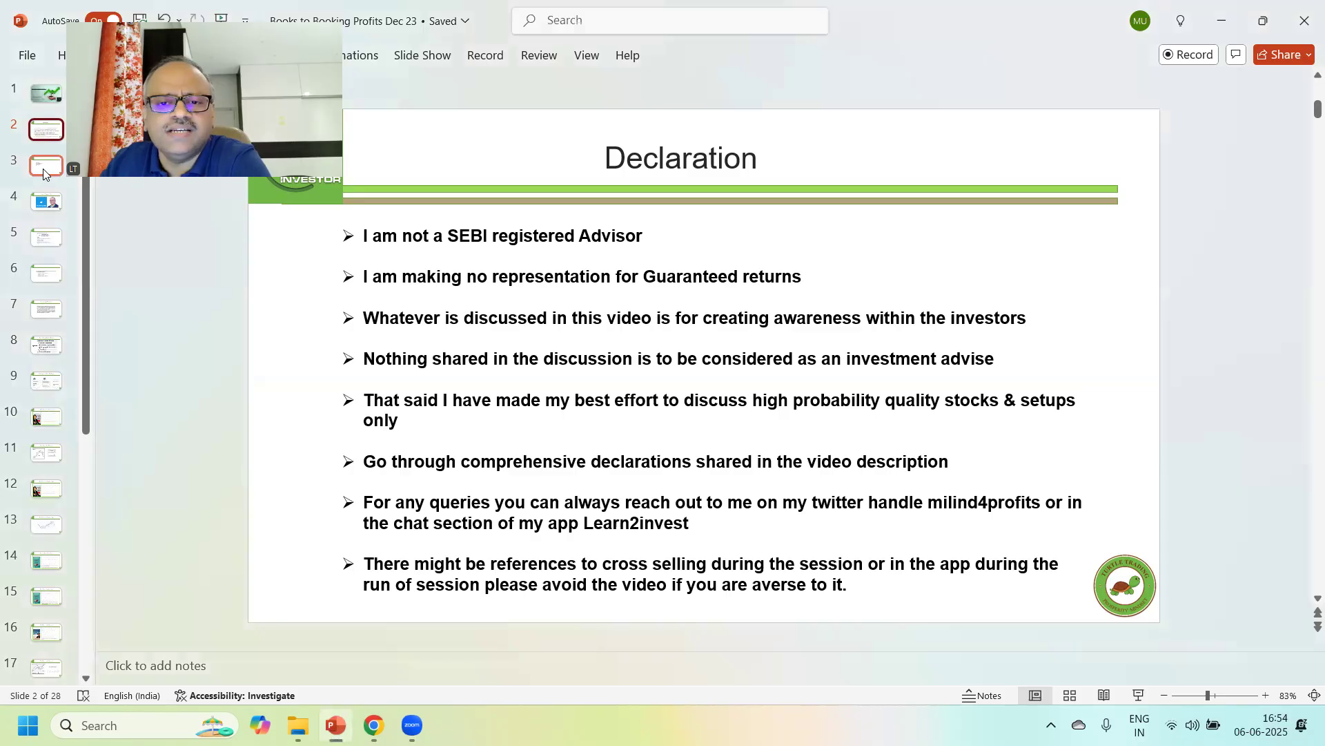
pyautogui.click(43, 170)
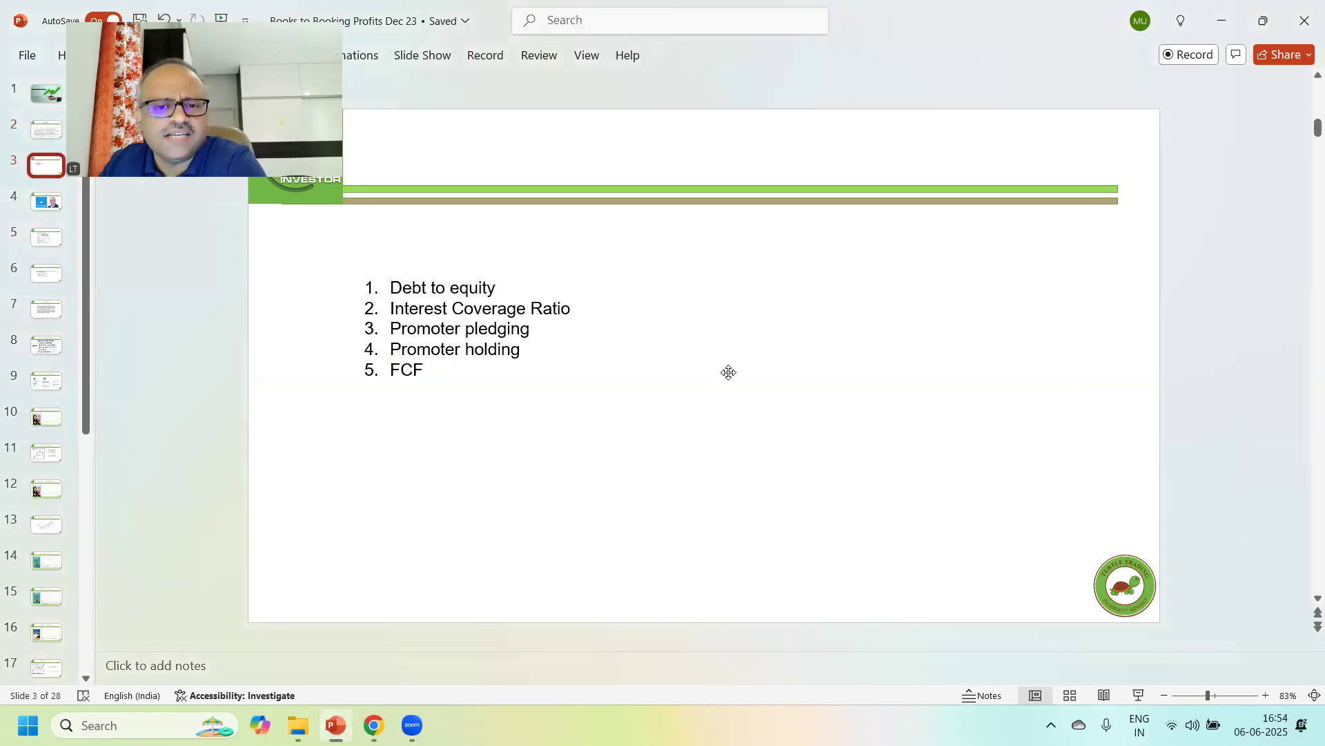
pyautogui.click(1240, 170)
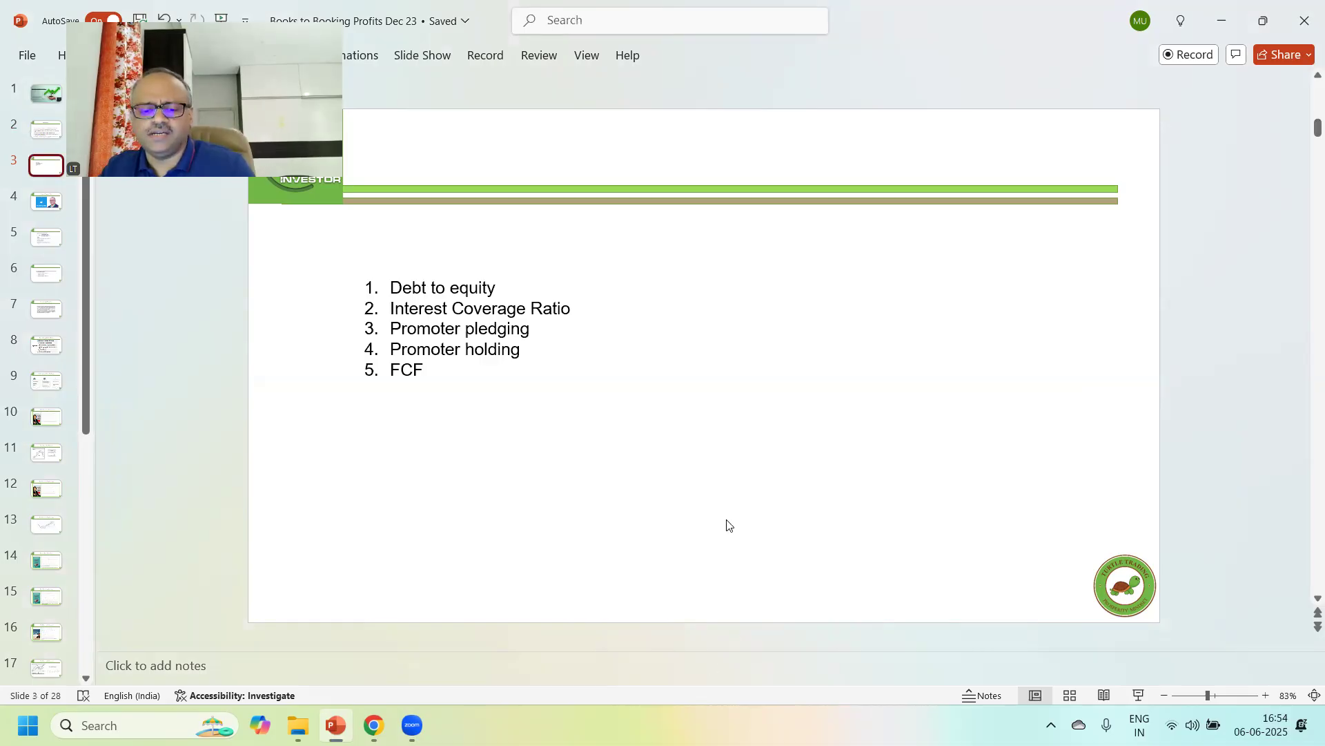
# Launch Epic Pen from the desktop, return to the presentation slide and activate the drawing pen.
pyautogui.press('super+d')
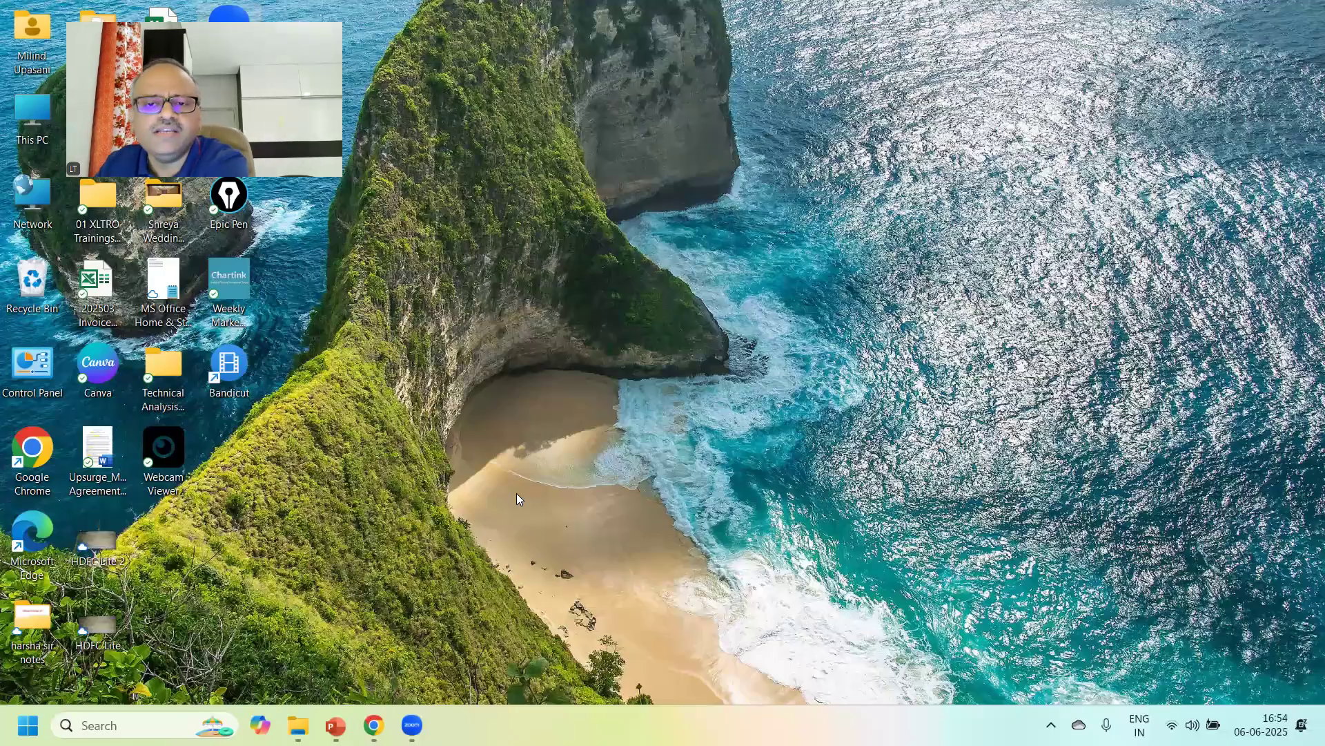
pyautogui.press('super+d')
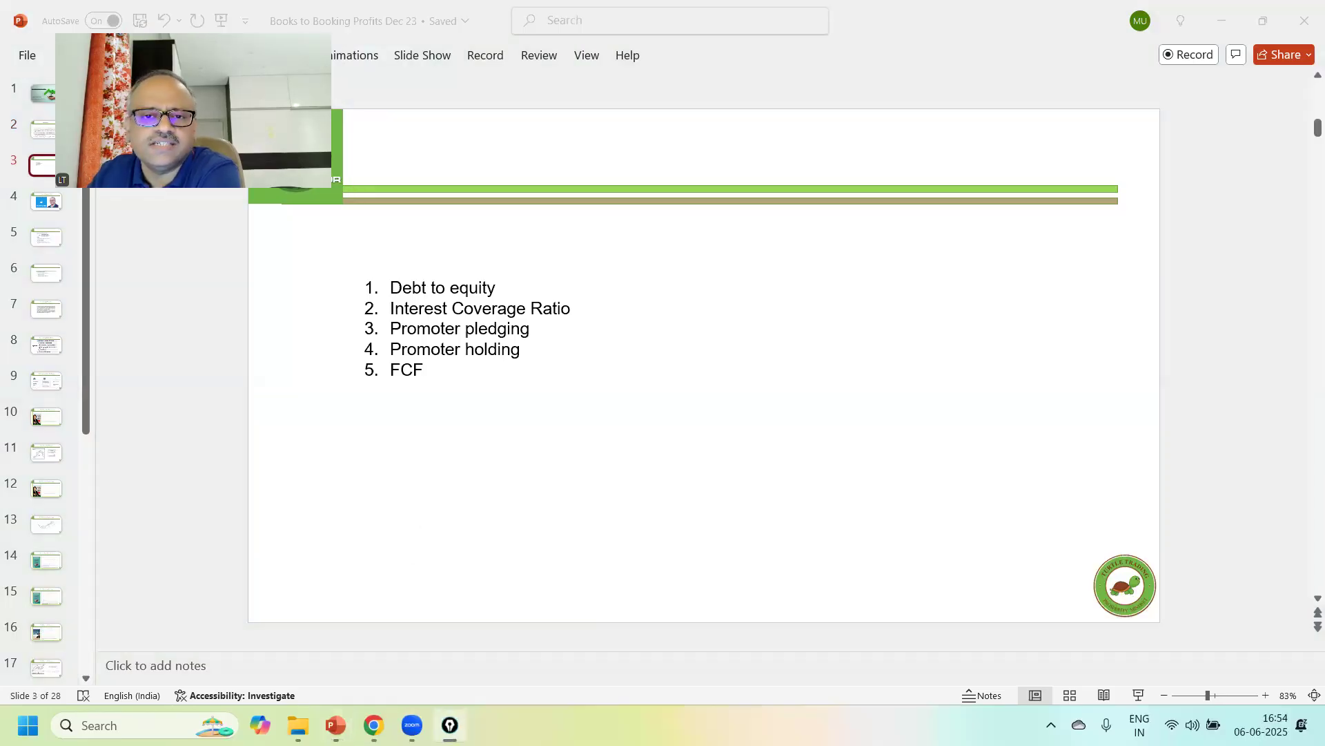
pyautogui.moveTo(242, 201); pyautogui.dragTo(243, 210)
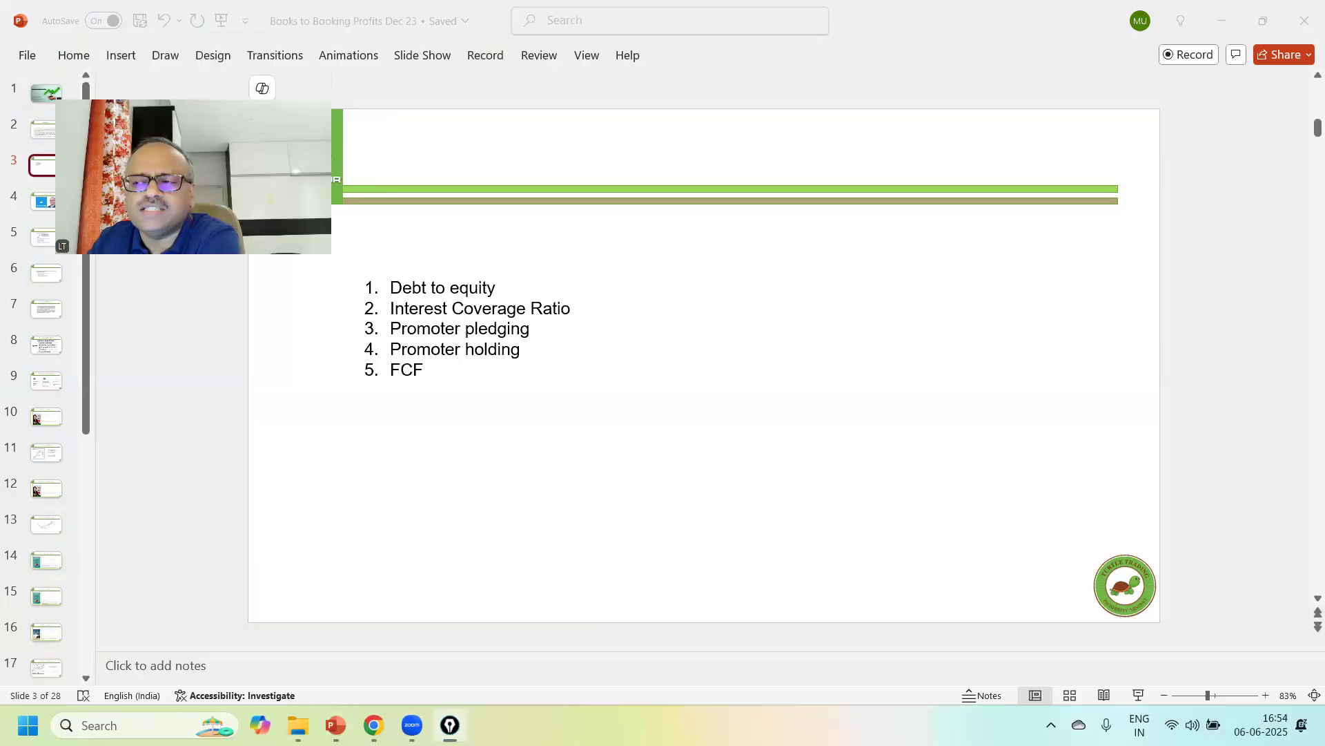
pyautogui.click(449, 725)
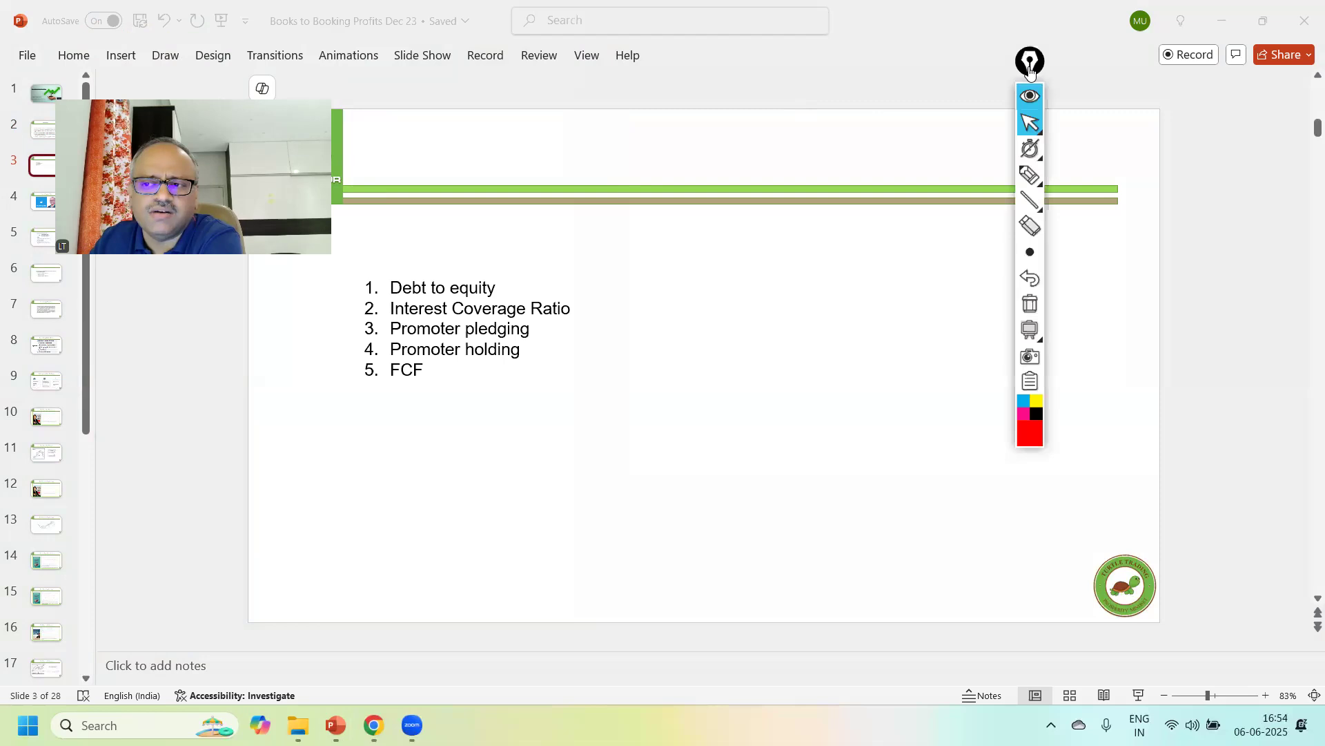
pyautogui.click(1018, 173)
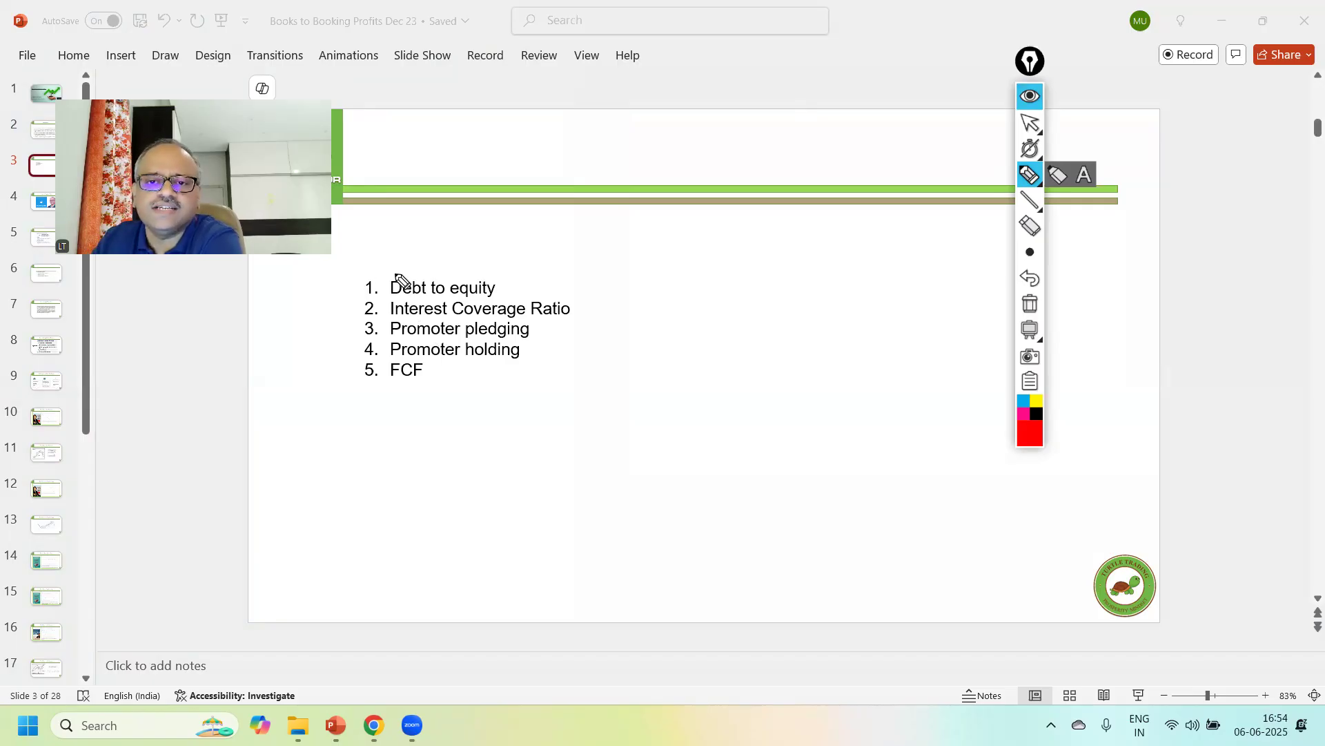
# Tick Debt to equity in red and handwrite limits beside the five items: > 1, < 1, > 30, change < 0, and < 0.
pyautogui.moveTo(354, 277); pyautogui.dragTo(404, 262)
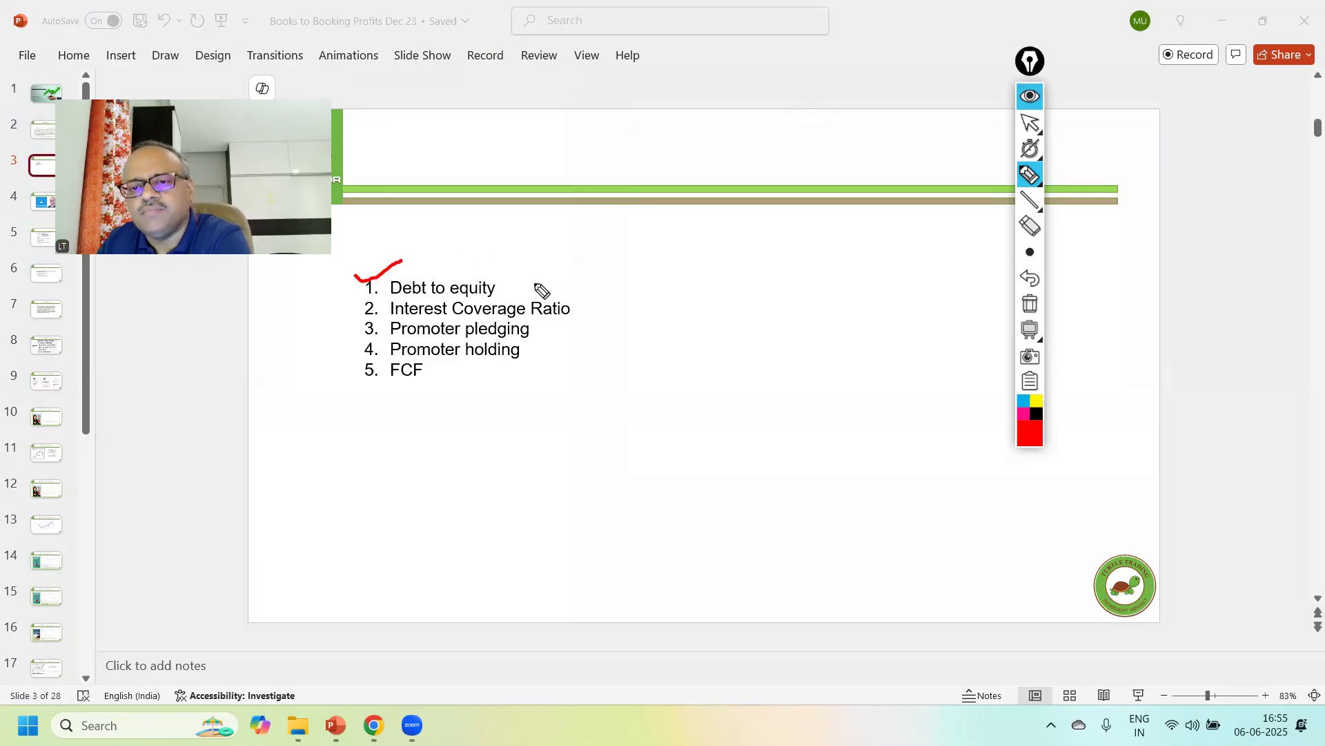
pyautogui.moveTo(517, 281)
pyautogui.mouseDown()
pyautogui.moveTo(542, 289)
pyautogui.moveTo(515, 302)
pyautogui.moveTo(583, 291)
pyautogui.mouseUp()
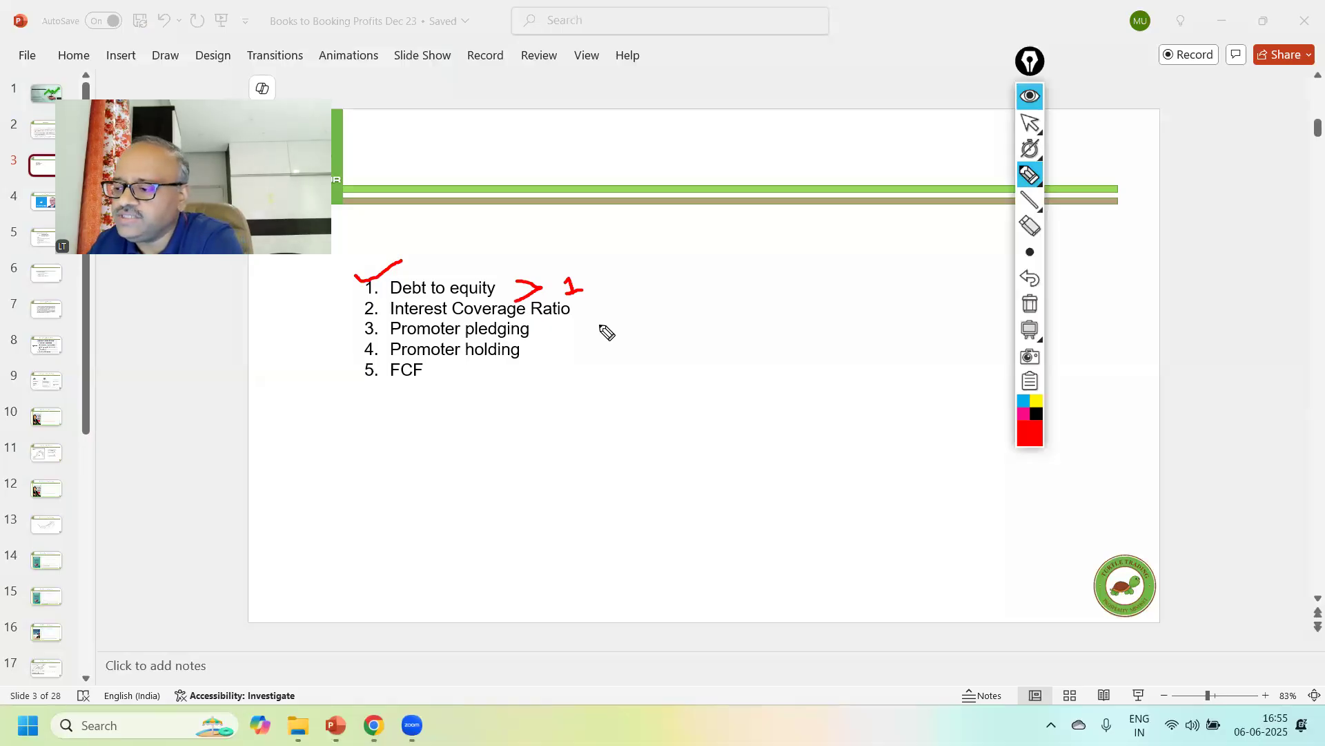
pyautogui.moveTo(608, 302)
pyautogui.mouseDown()
pyautogui.moveTo(594, 312)
pyautogui.moveTo(619, 319)
pyautogui.moveTo(635, 295)
pyautogui.moveTo(648, 314)
pyautogui.mouseUp()
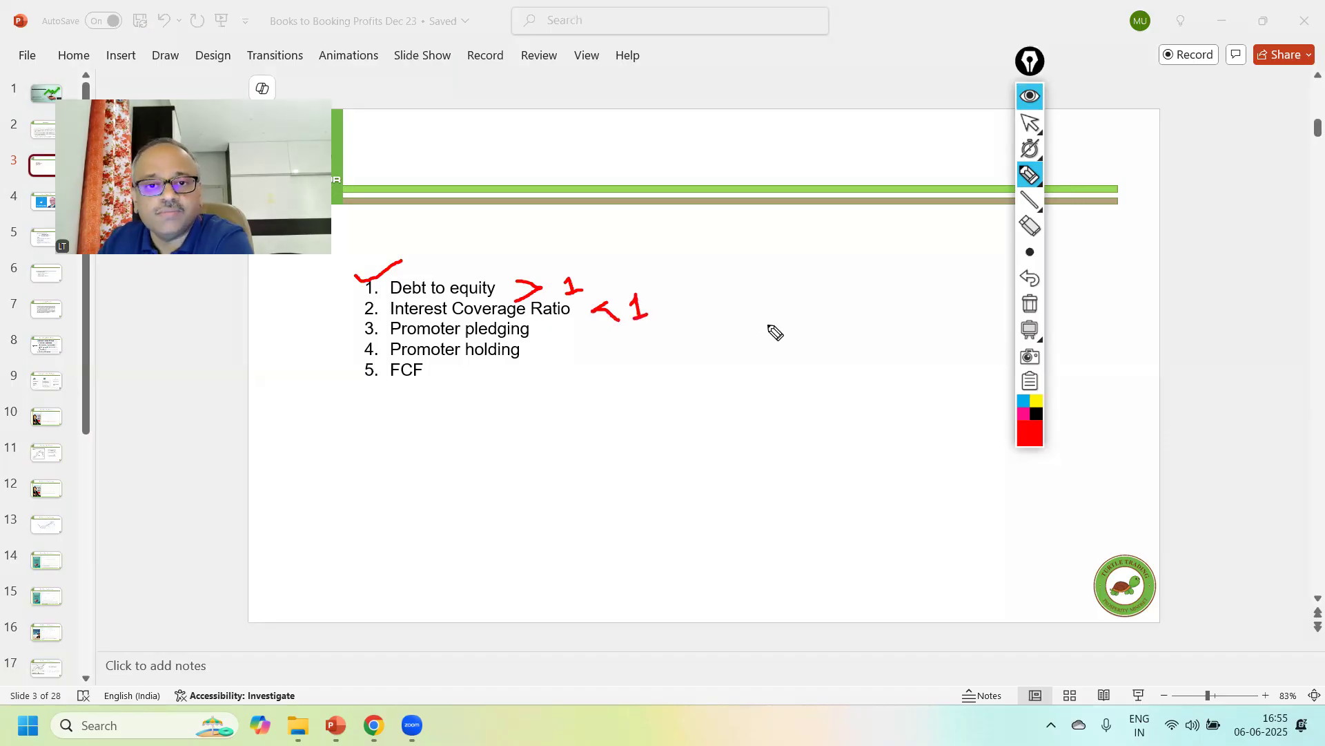
pyautogui.moveTo(556, 323)
pyautogui.mouseDown()
pyautogui.moveTo(577, 330)
pyautogui.moveTo(562, 340)
pyautogui.moveTo(591, 341)
pyautogui.moveTo(610, 326)
pyautogui.mouseUp()
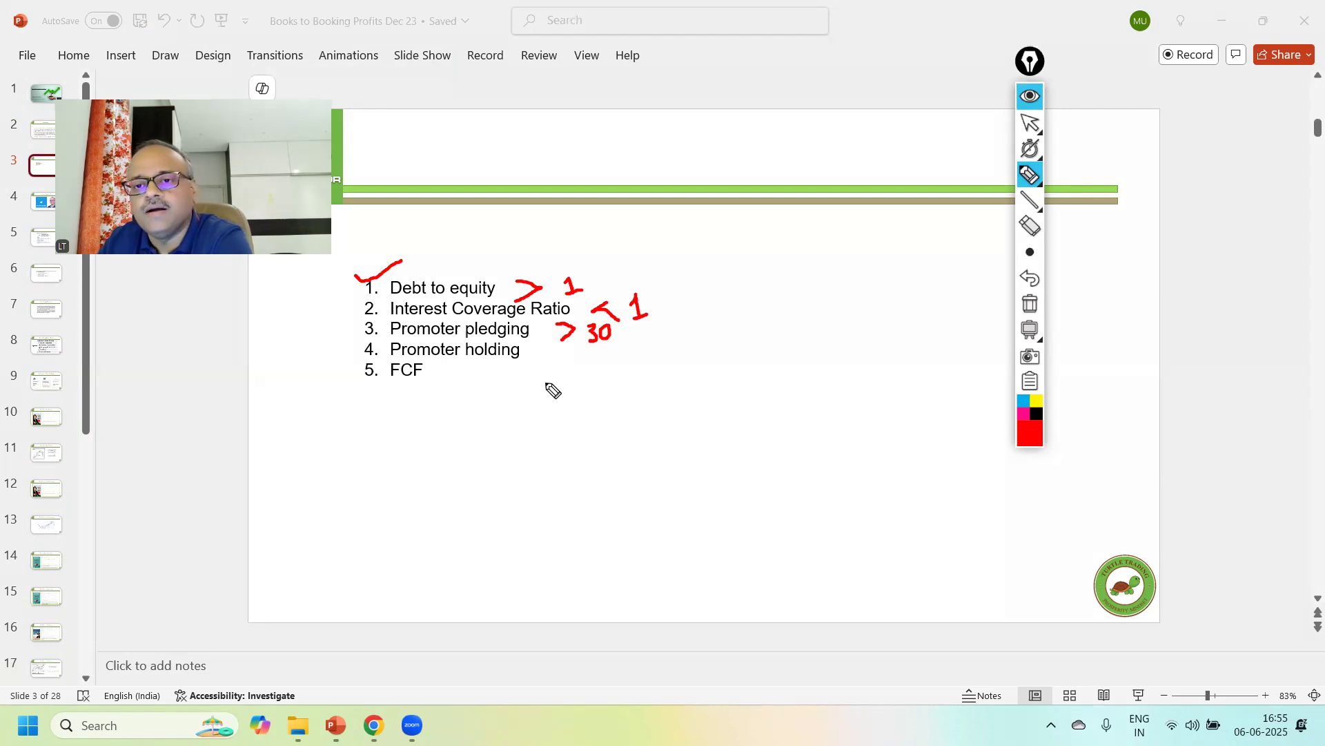
pyautogui.moveTo(543, 354)
pyautogui.mouseDown()
pyautogui.moveTo(558, 366)
pyautogui.moveTo(614, 349)
pyautogui.moveTo(604, 354)
pyautogui.moveTo(657, 358)
pyautogui.moveTo(651, 344)
pyautogui.mouseUp()
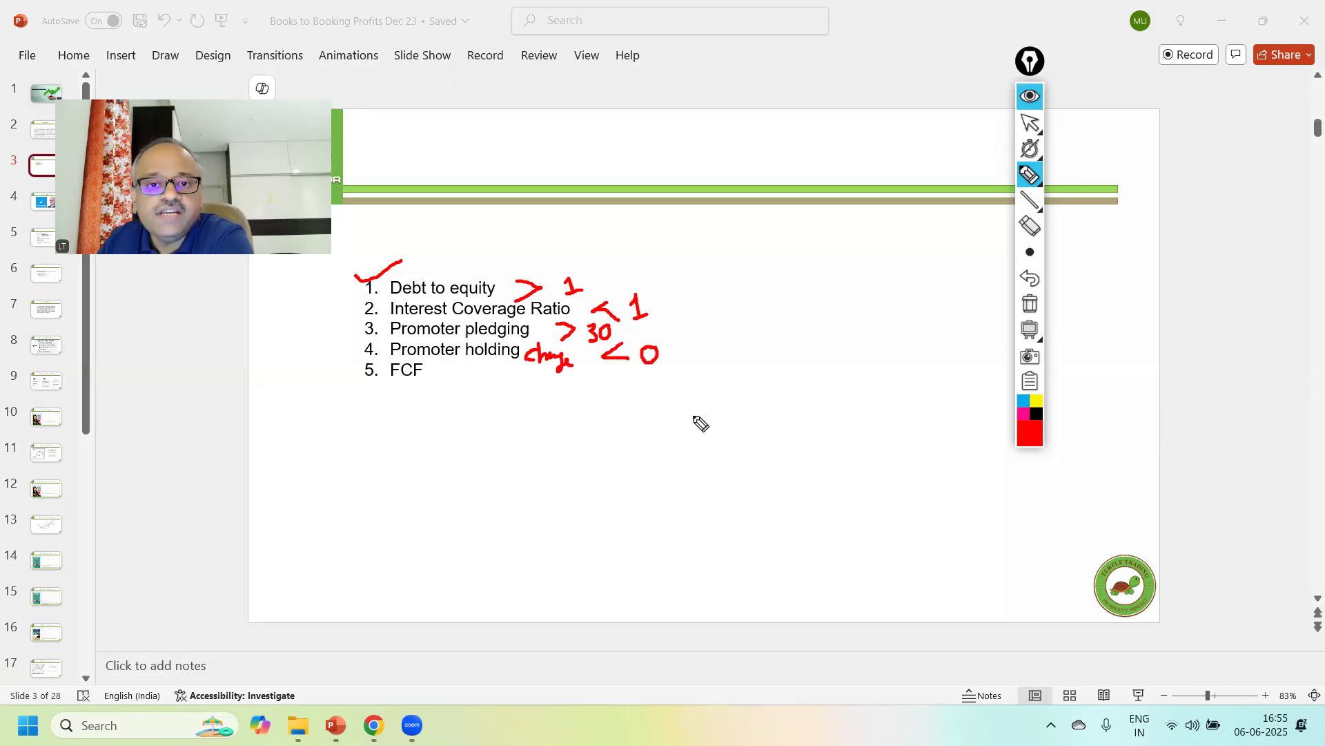
pyautogui.moveTo(461, 366)
pyautogui.mouseDown()
pyautogui.moveTo(462, 379)
pyautogui.moveTo(492, 373)
pyautogui.mouseUp()
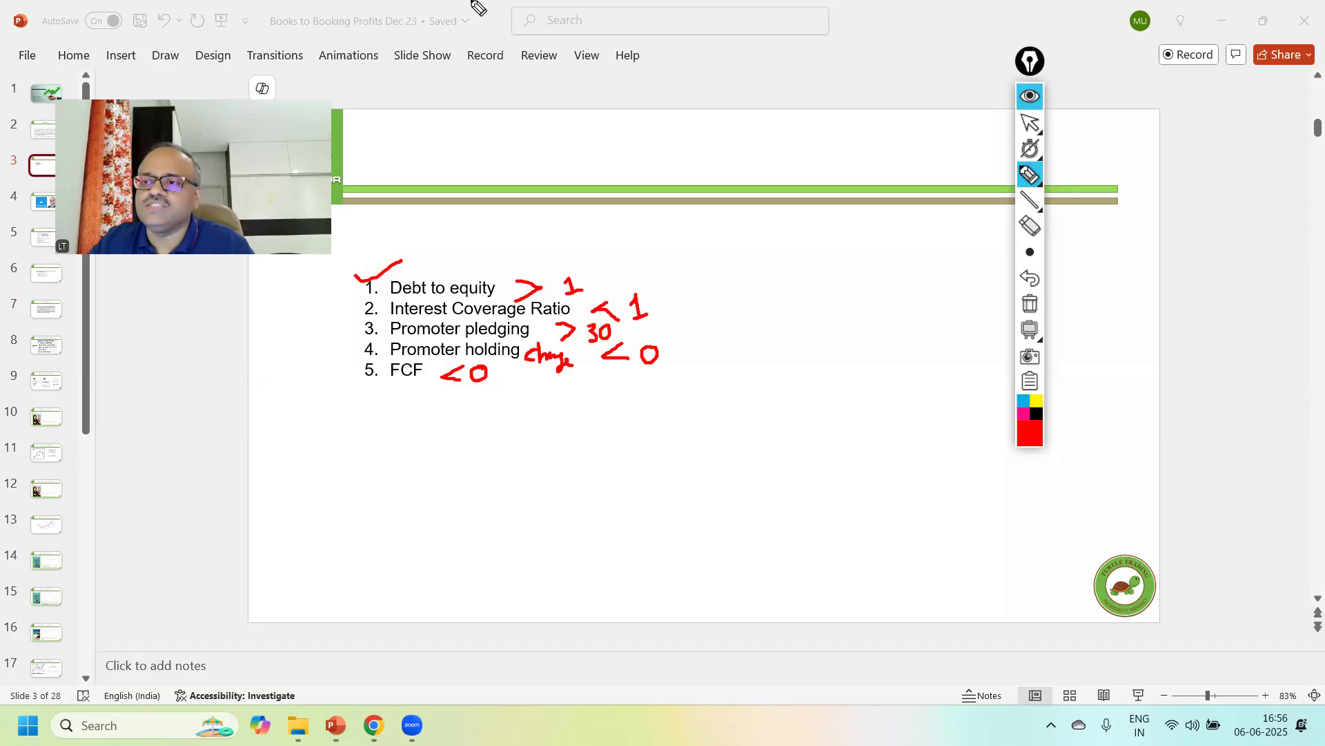
# Hide the pen annotations and switch to Chrome with the Screener Core Watchlist page.
pyautogui.click(1032, 96)
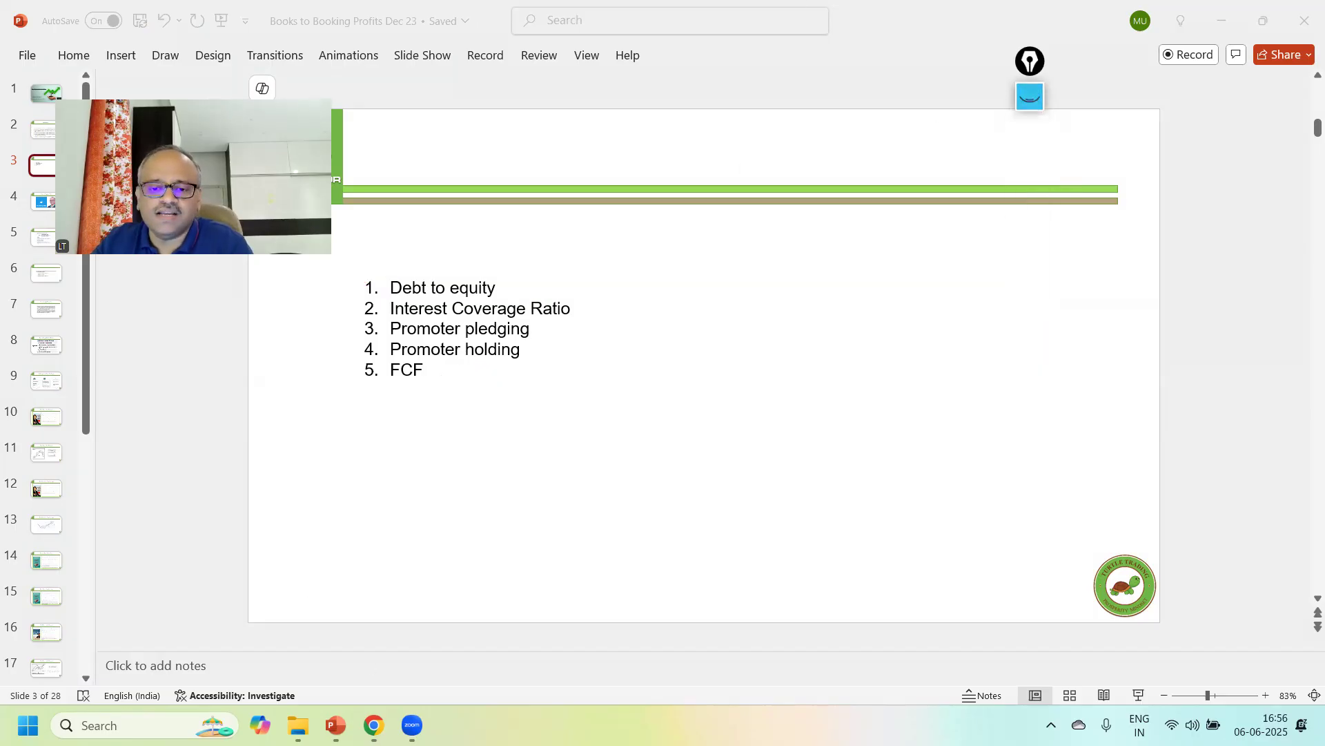
pyautogui.moveTo(373, 724)
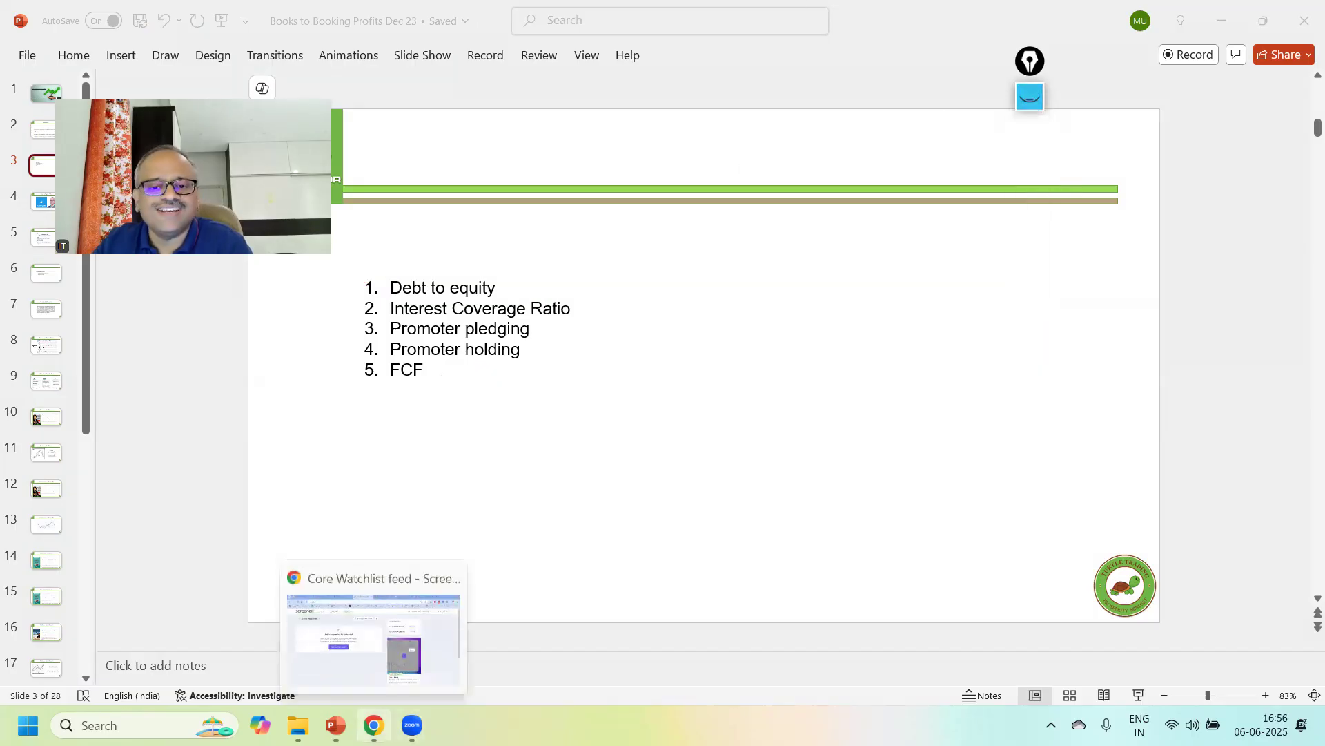
pyautogui.click(365, 659)
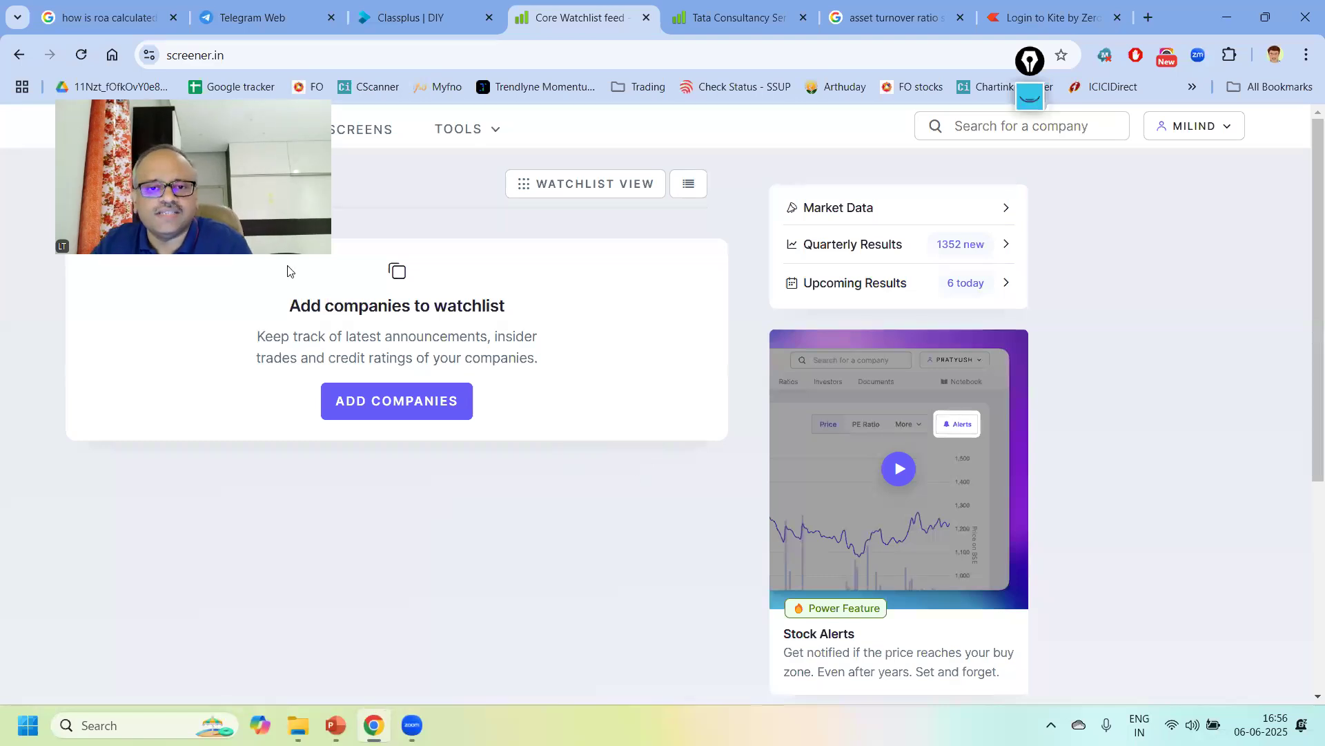
pyautogui.moveTo(207, 173); pyautogui.dragTo(506, 255)
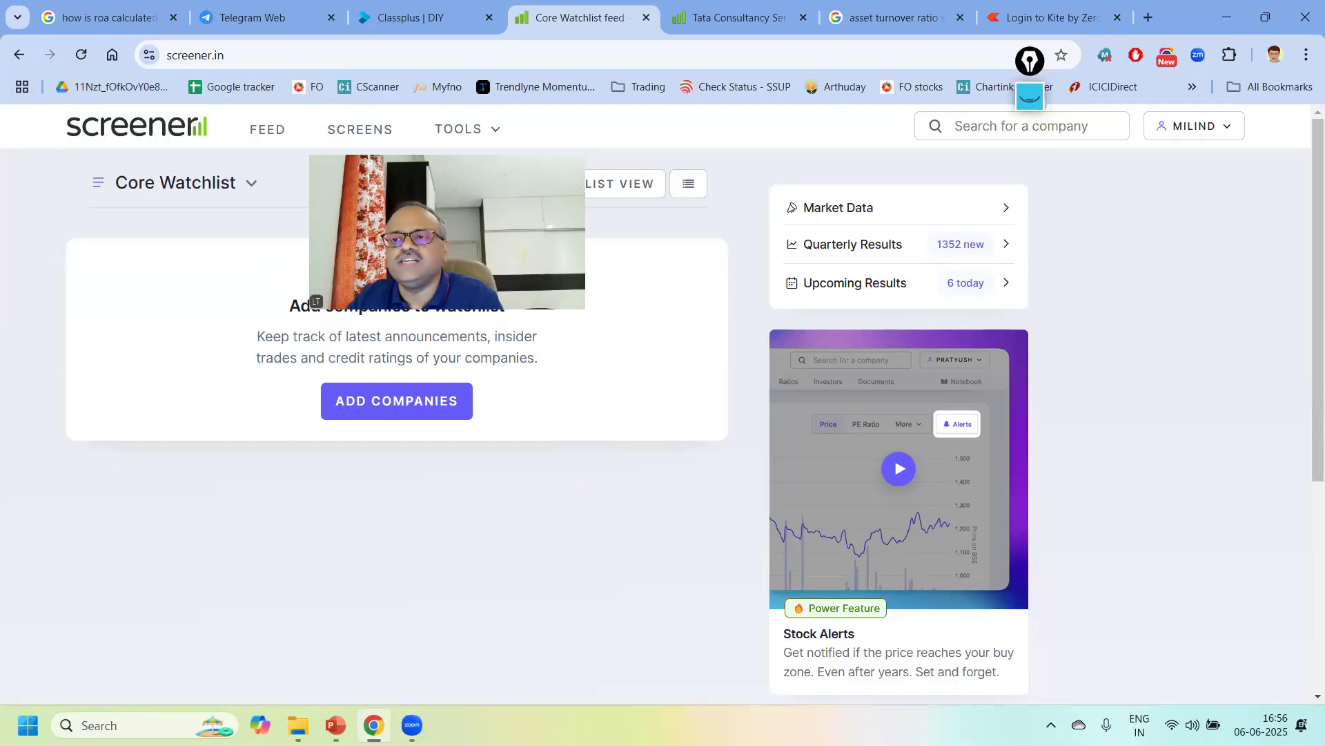
# Search Screener for "tata co" and open the Tata Consultancy Services Ltd company page.
pyautogui.click(1001, 128)
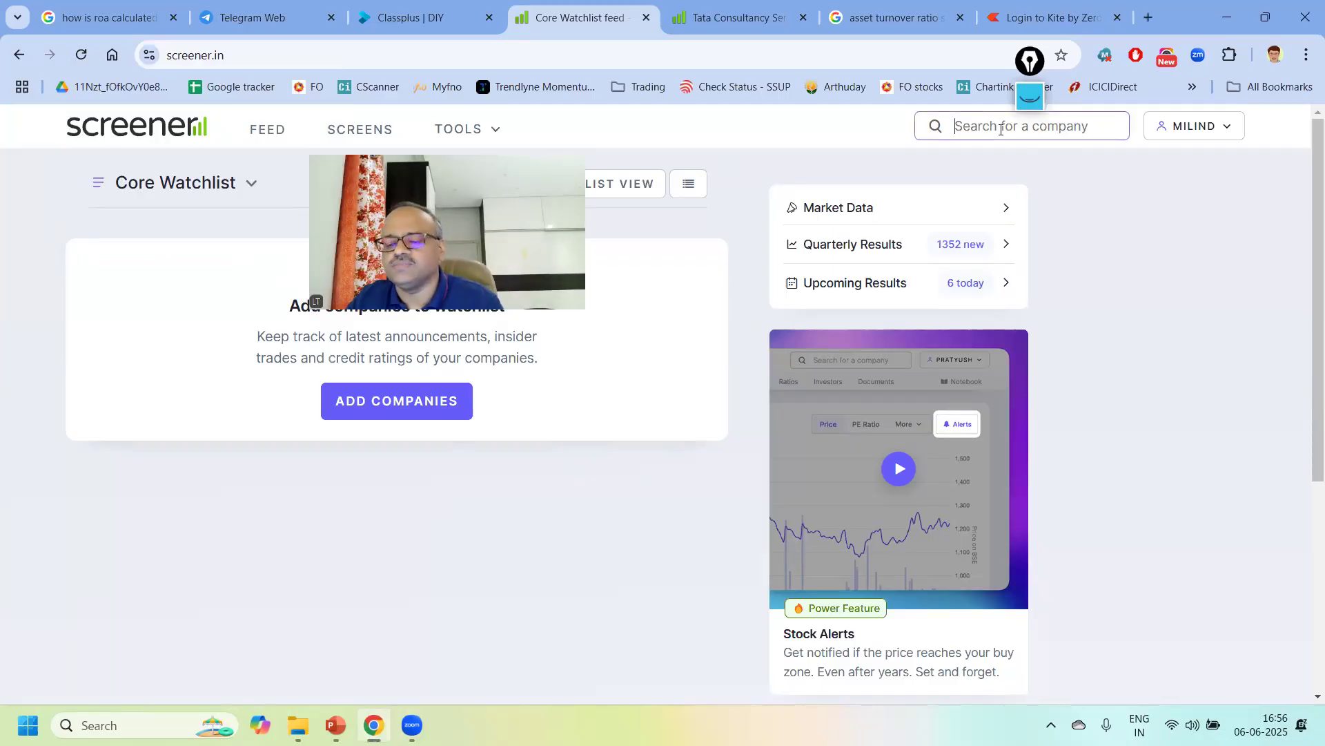
pyautogui.write('tata')
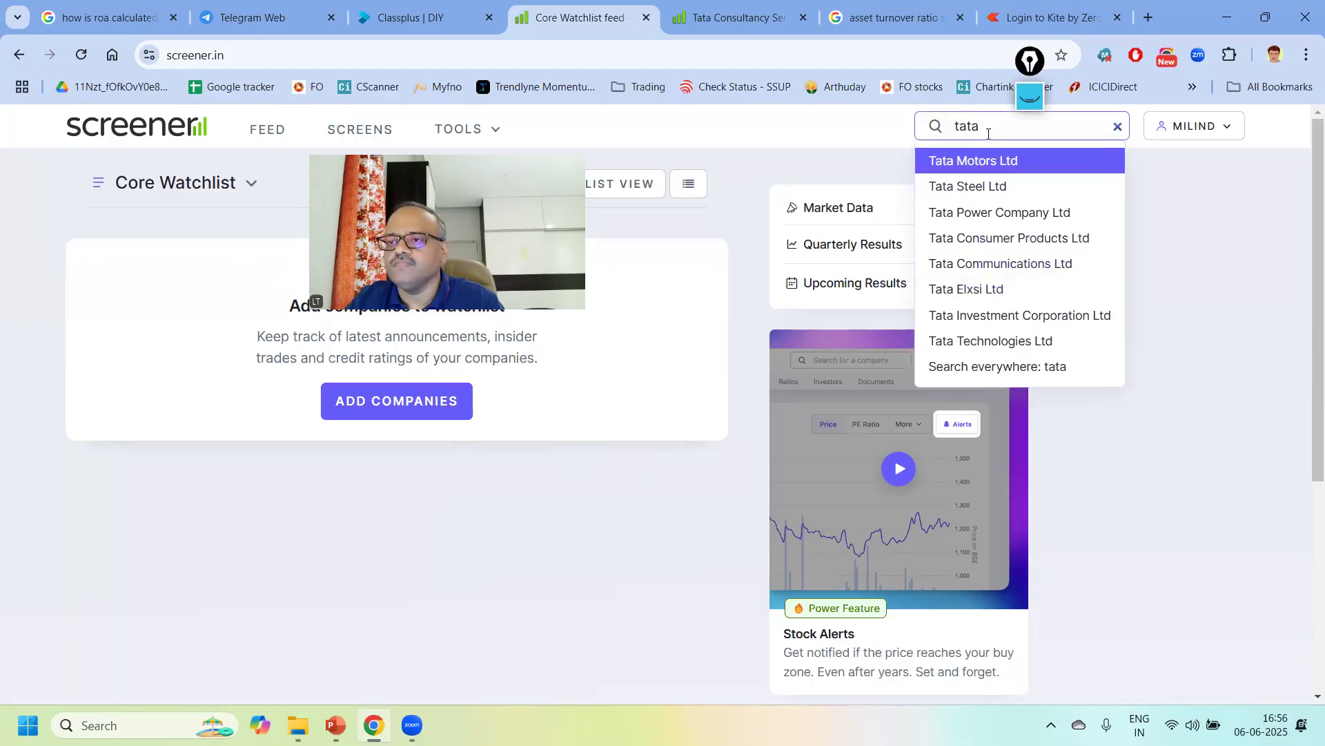
pyautogui.write(' co')
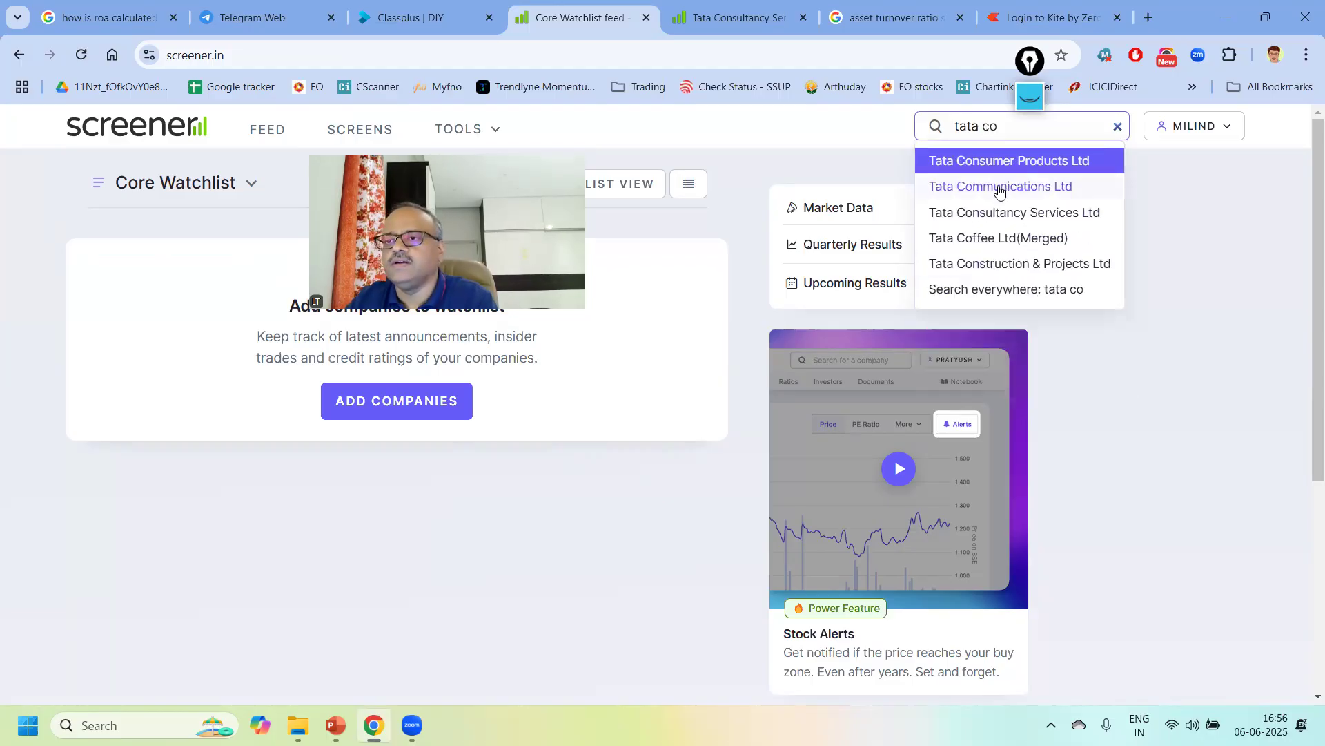
pyautogui.click(1007, 215)
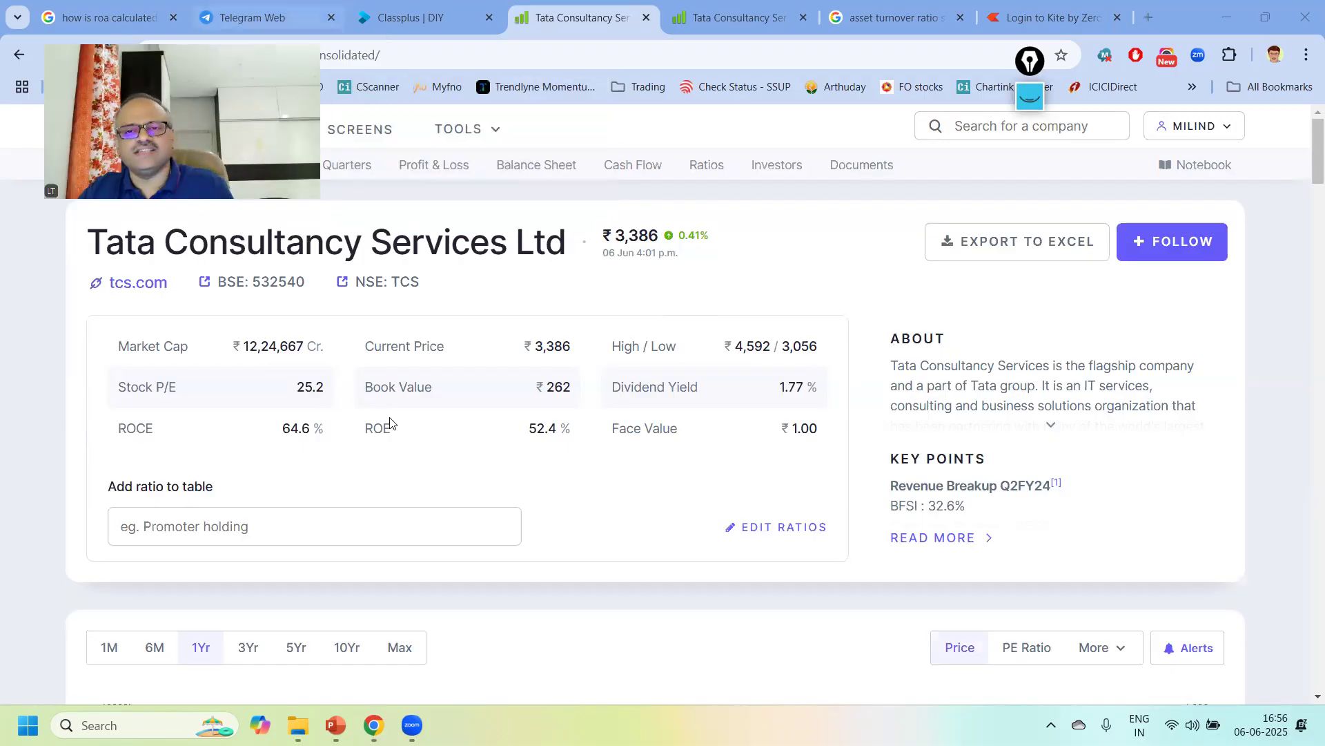
# Open the quick ratios of the company's summary table for editing.
pyautogui.scroll(-10, 528, 441)
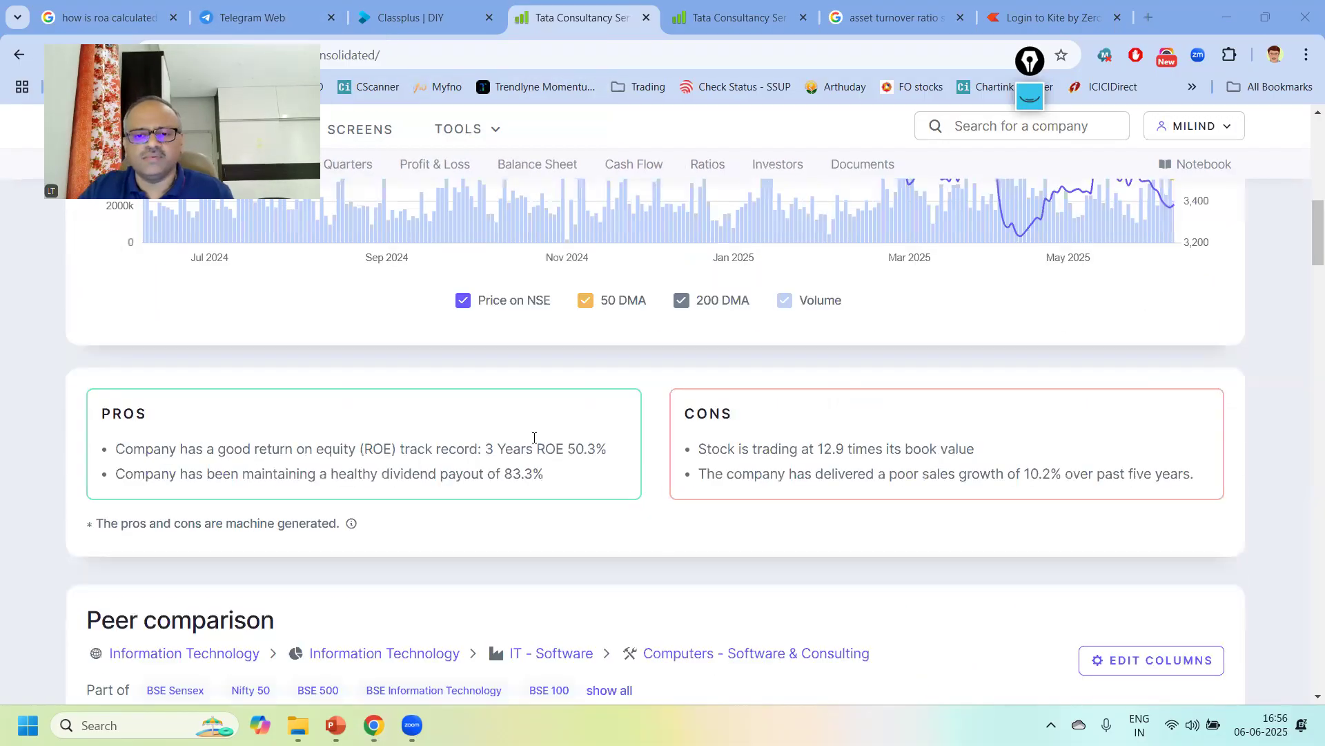
pyautogui.scroll(-5, 554, 596)
pyautogui.scroll(12, 555, 596)
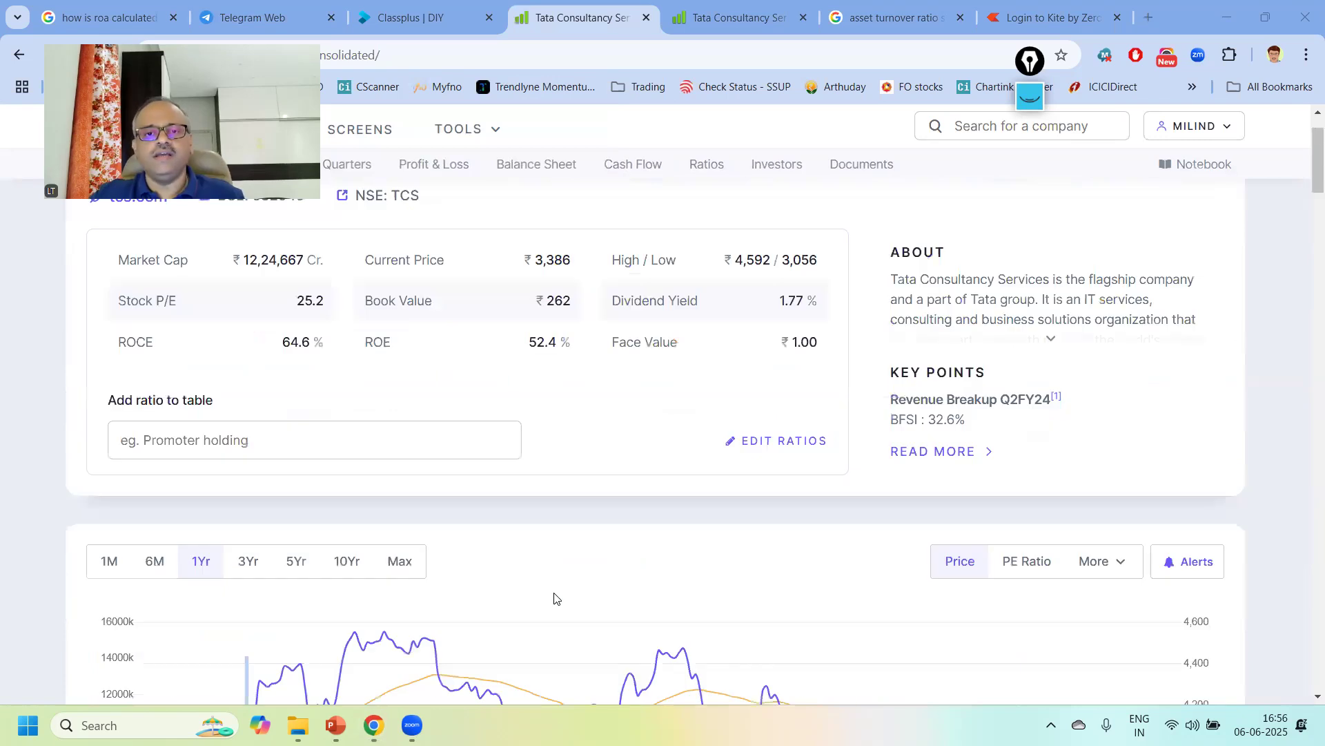
pyautogui.scroll(1, 555, 598)
pyautogui.scroll(1, 514, 575)
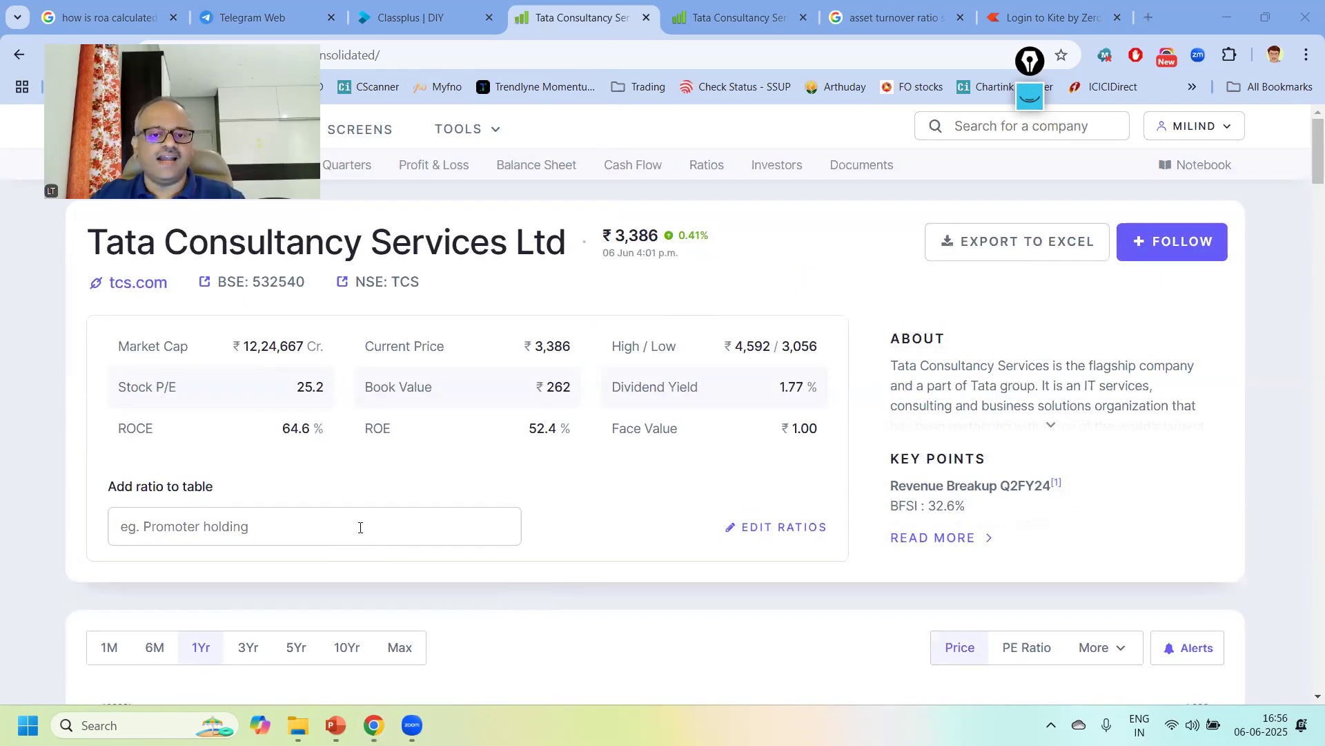
pyautogui.click(791, 530)
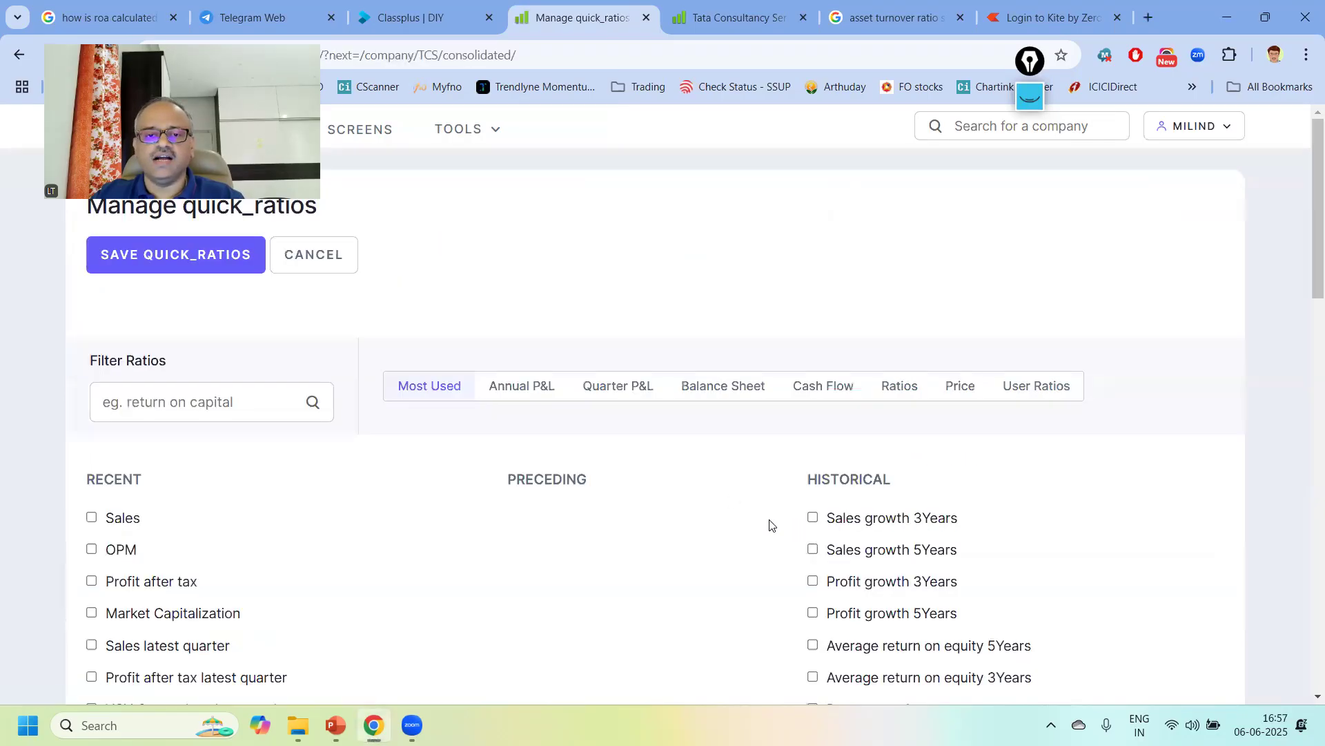
# Filter the available ratios by "debt" and add Debt to equity to the quick ratios.
pyautogui.scroll(-4, 169, 445)
pyautogui.scroll(4, 169, 445)
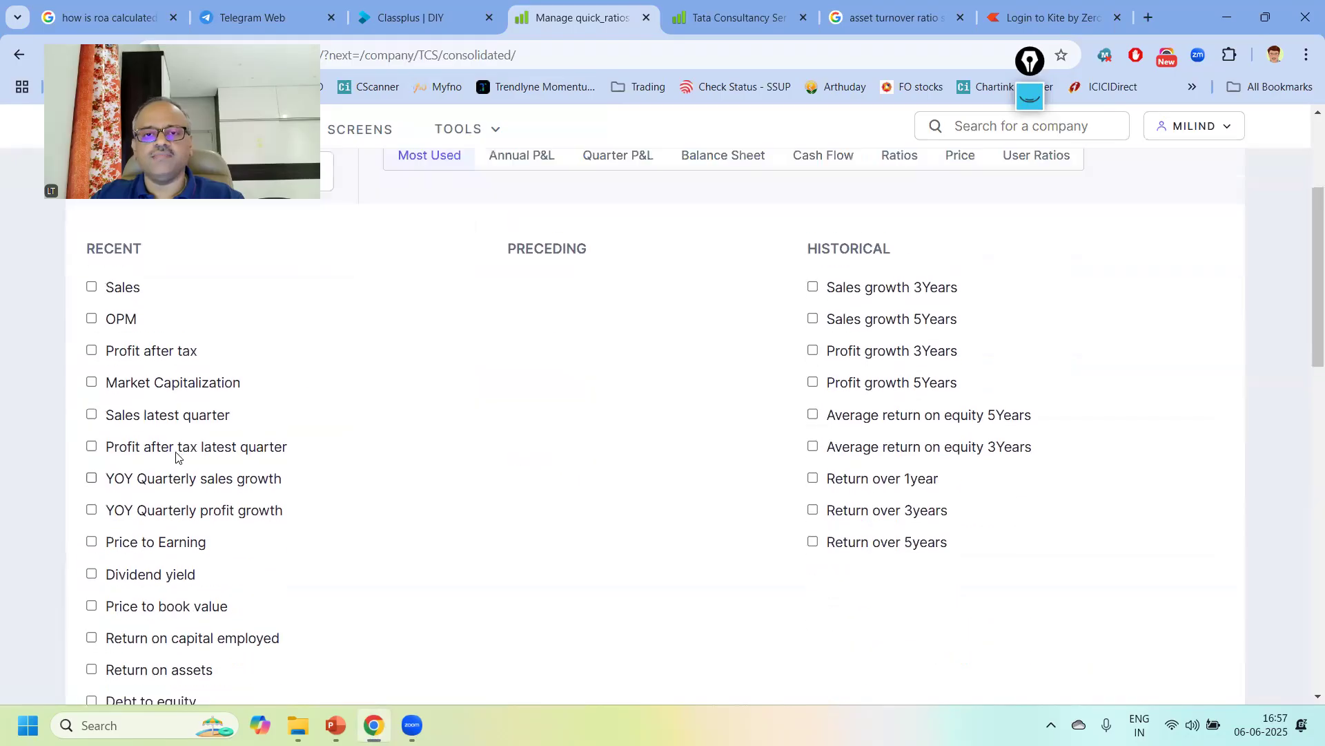
pyautogui.click(165, 403)
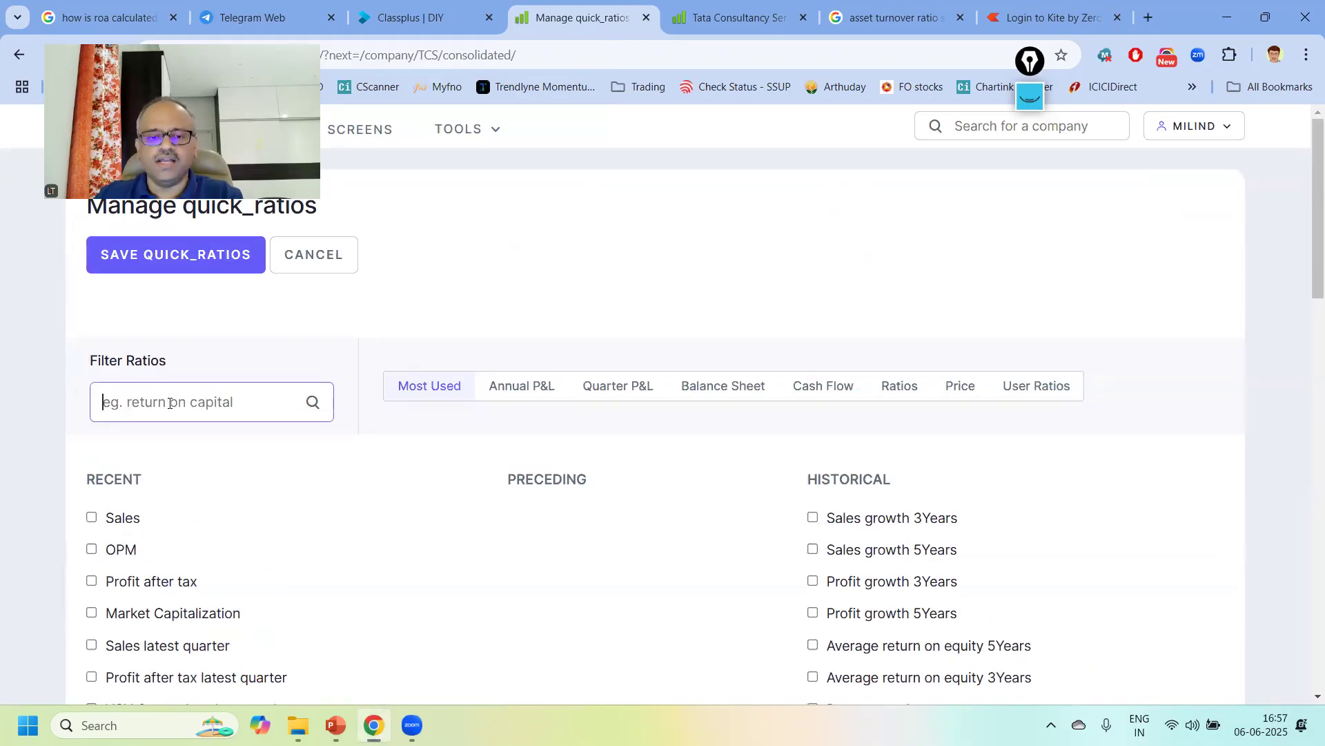
pyautogui.write('deb')
pyautogui.write('t')
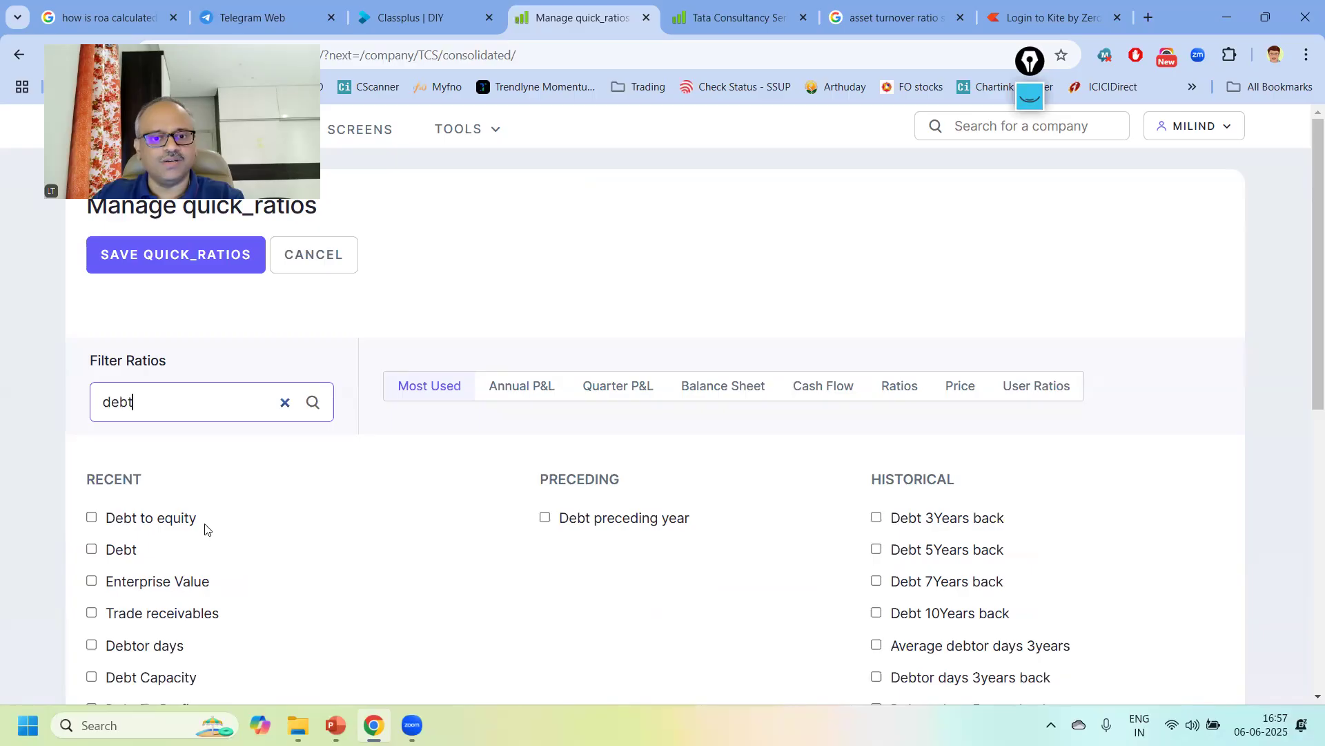
pyautogui.click(92, 518)
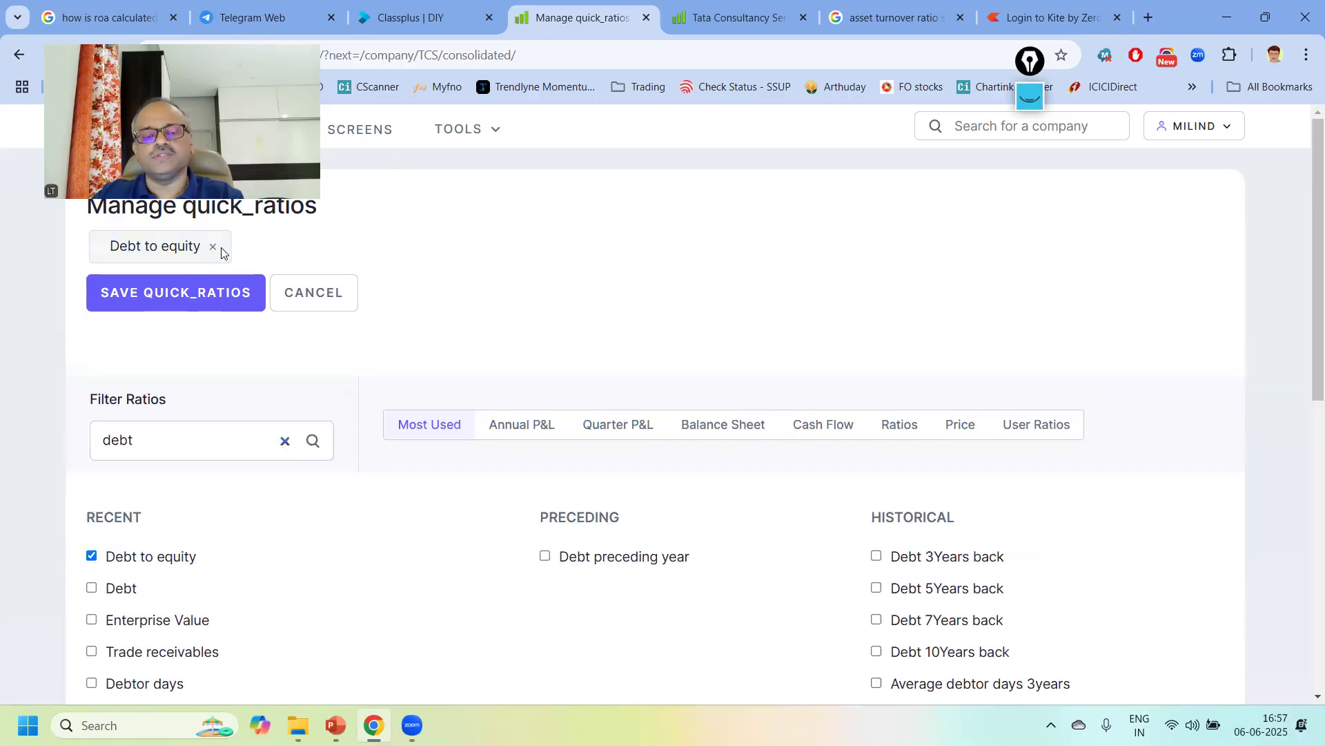
# Filter the ratios by "interes" and add Interest Coverage Ratio to the quick ratios.
pyautogui.moveTo(169, 438); pyautogui.dragTo(81, 447)
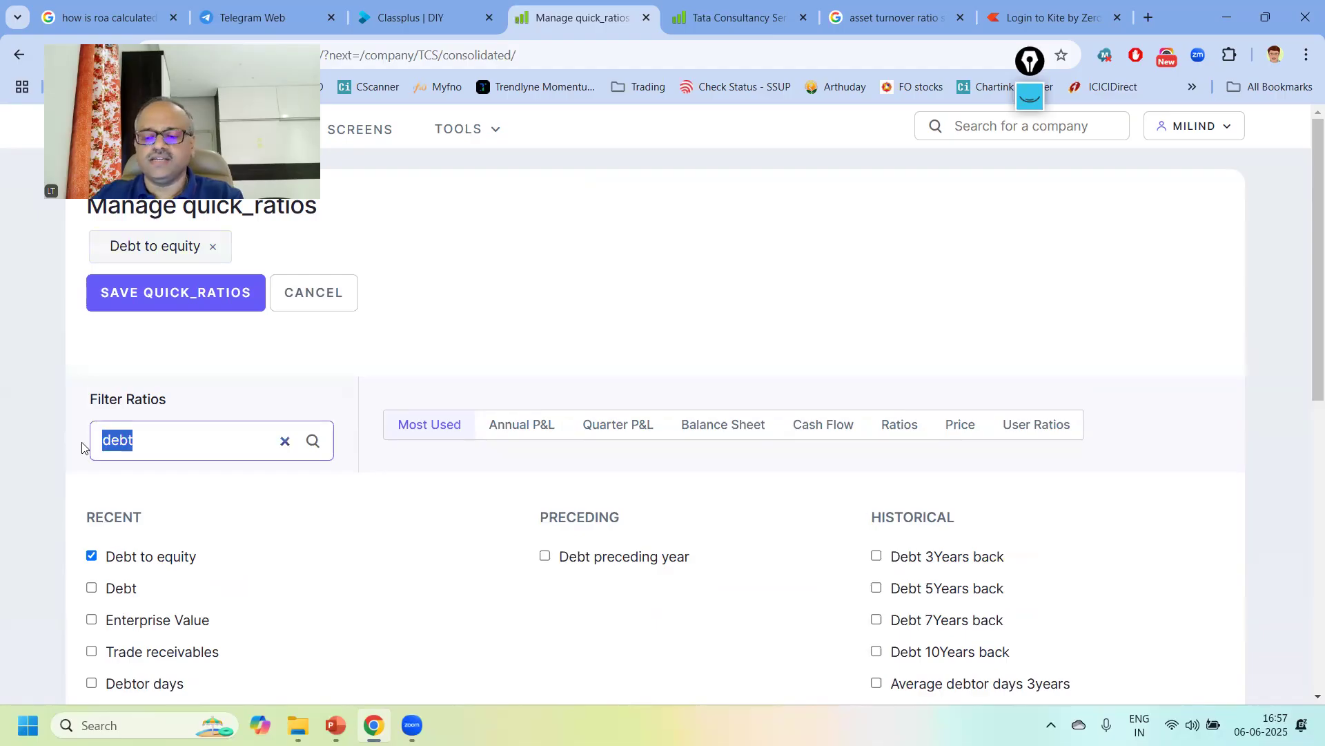
pyautogui.press('BackSpace')
pyautogui.write('interes')
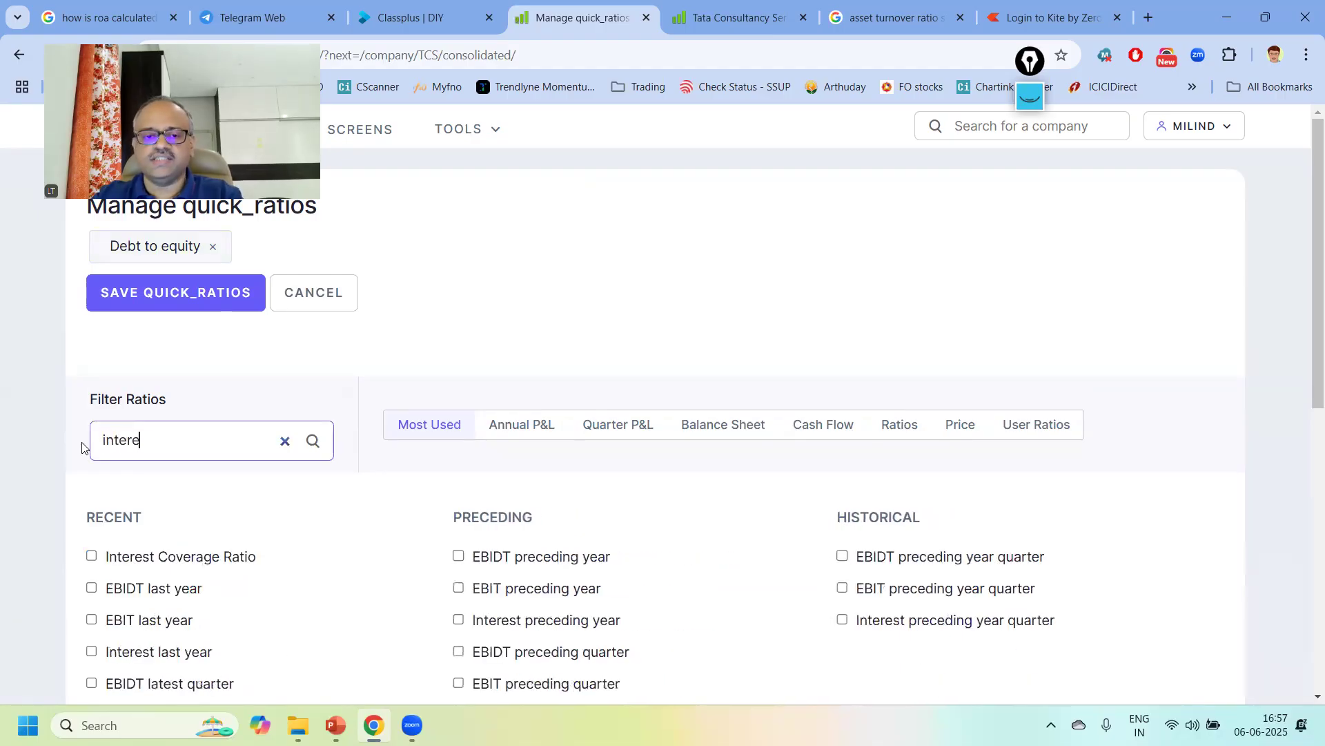
pyautogui.click(92, 557)
# Filter the ratios by "pled" and add Pledged percentage to the quick ratios.
pyautogui.moveTo(181, 439); pyautogui.dragTo(83, 457)
pyautogui.write('pled')
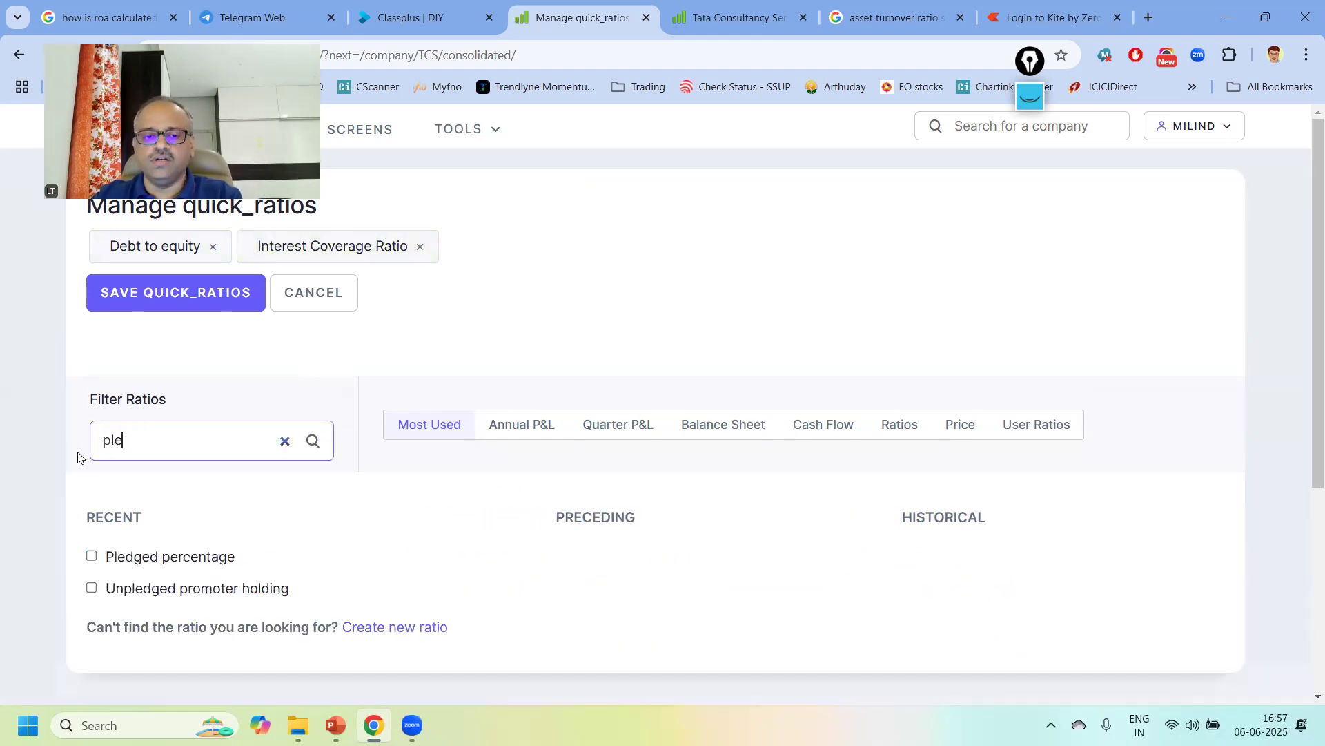
pyautogui.click(91, 556)
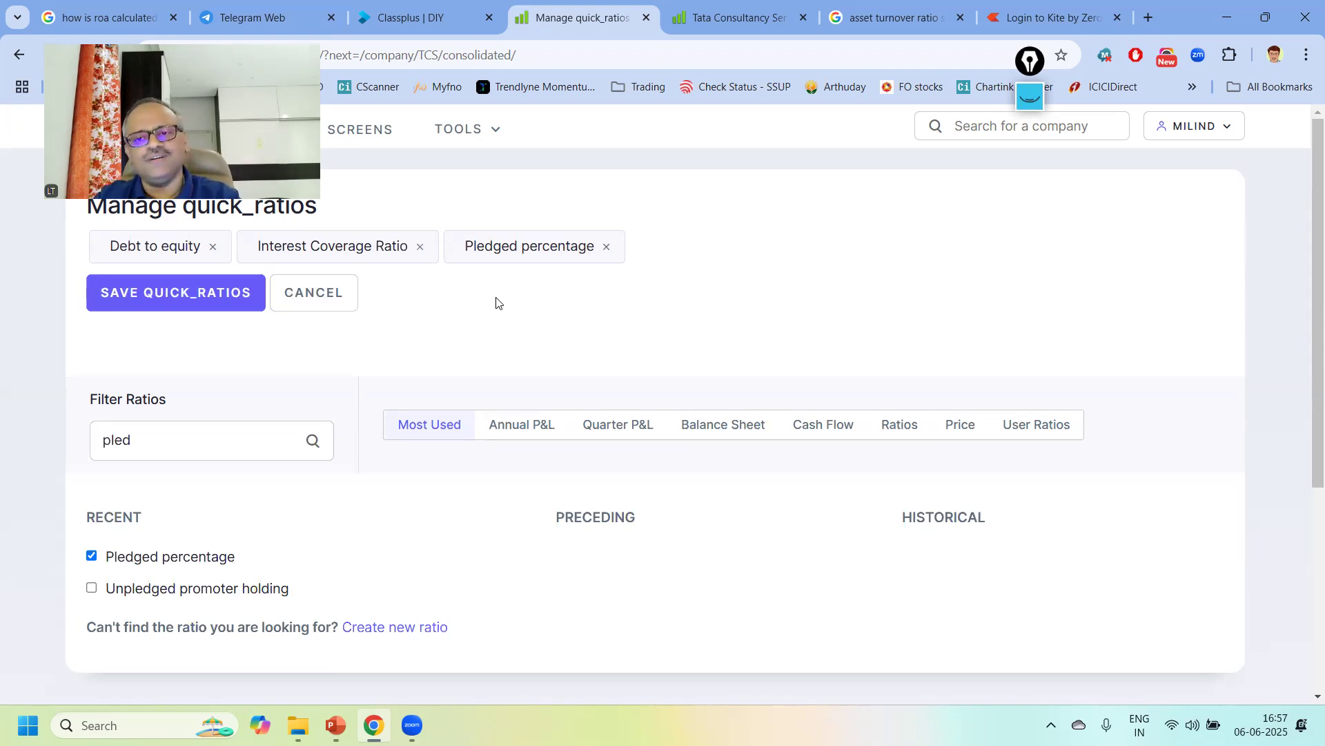
# Filter the ratios by "promot" and add Change in promoter holding to the quick ratios.
pyautogui.click(200, 436)
pyautogui.moveTo(198, 436); pyautogui.dragTo(94, 435)
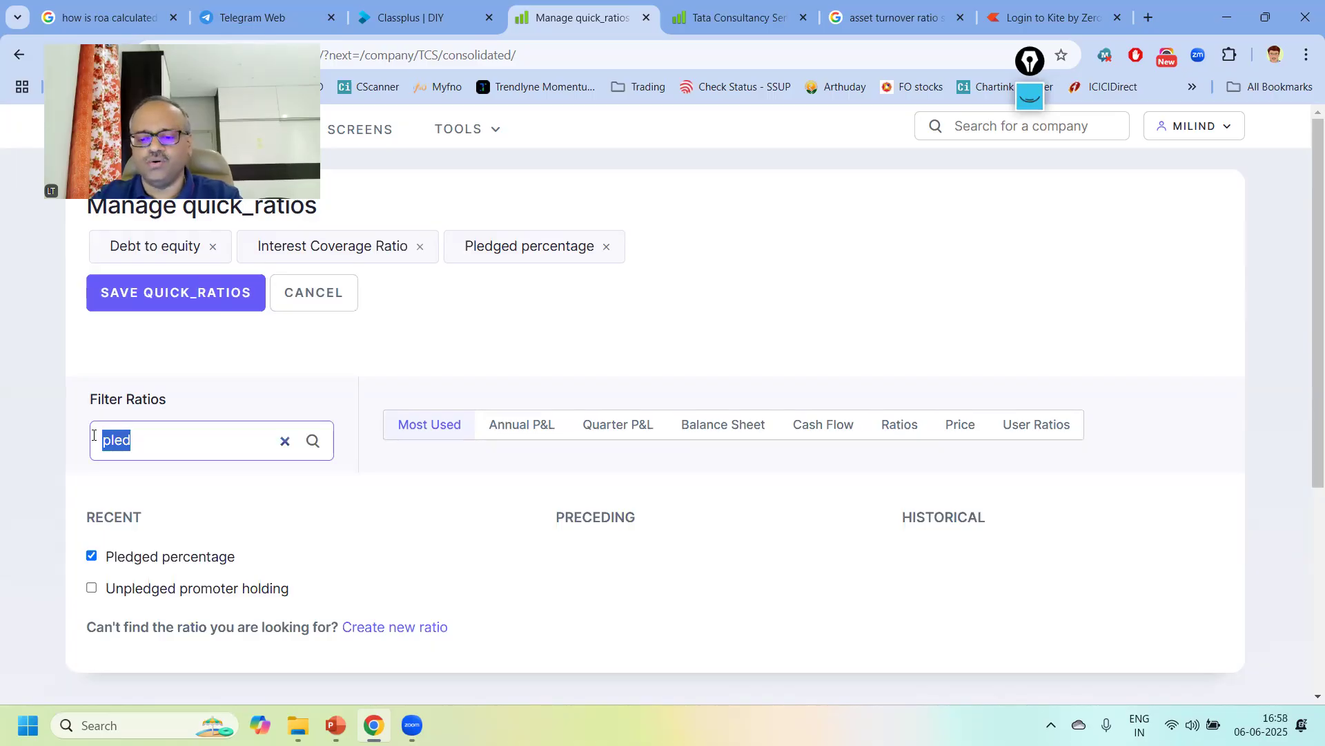
pyautogui.write('promot')
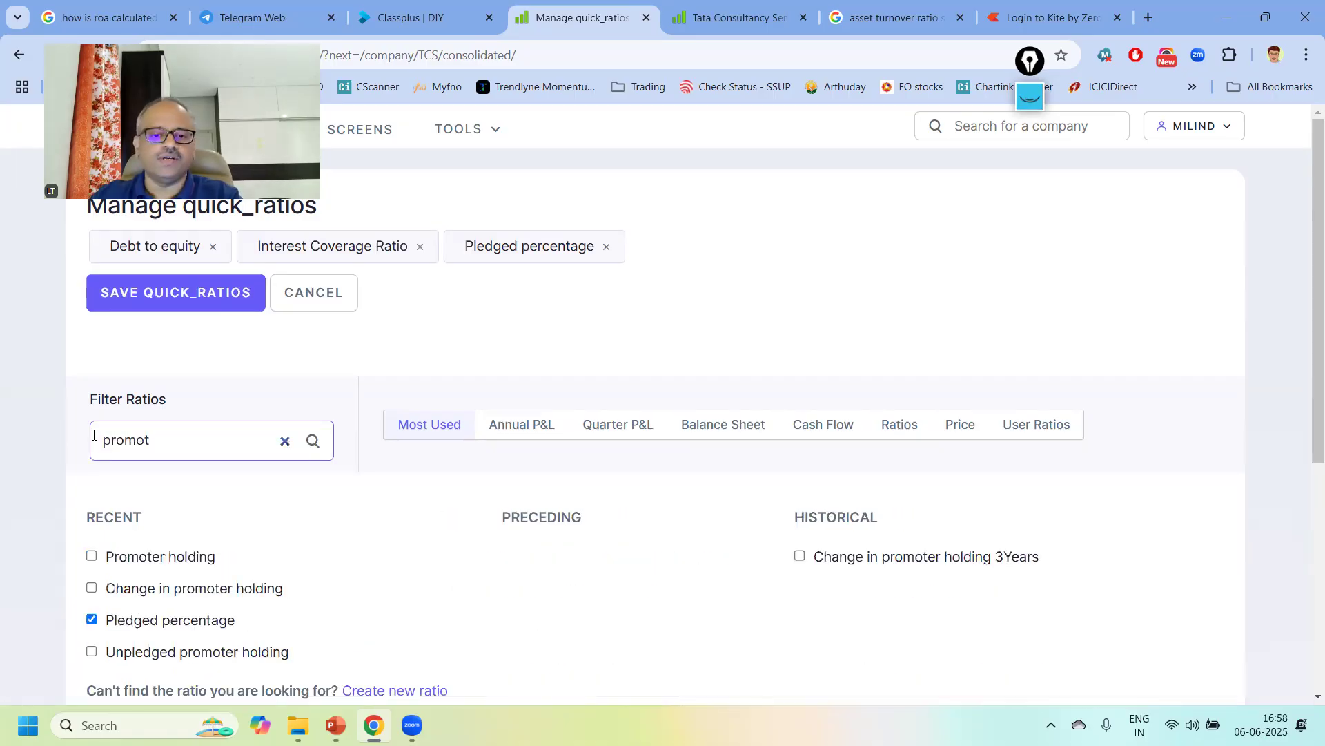
pyautogui.click(90, 589)
# Filter the ratios by "free" and add Free cash flow last year to the quick ratios.
pyautogui.moveTo(178, 452); pyautogui.dragTo(66, 445)
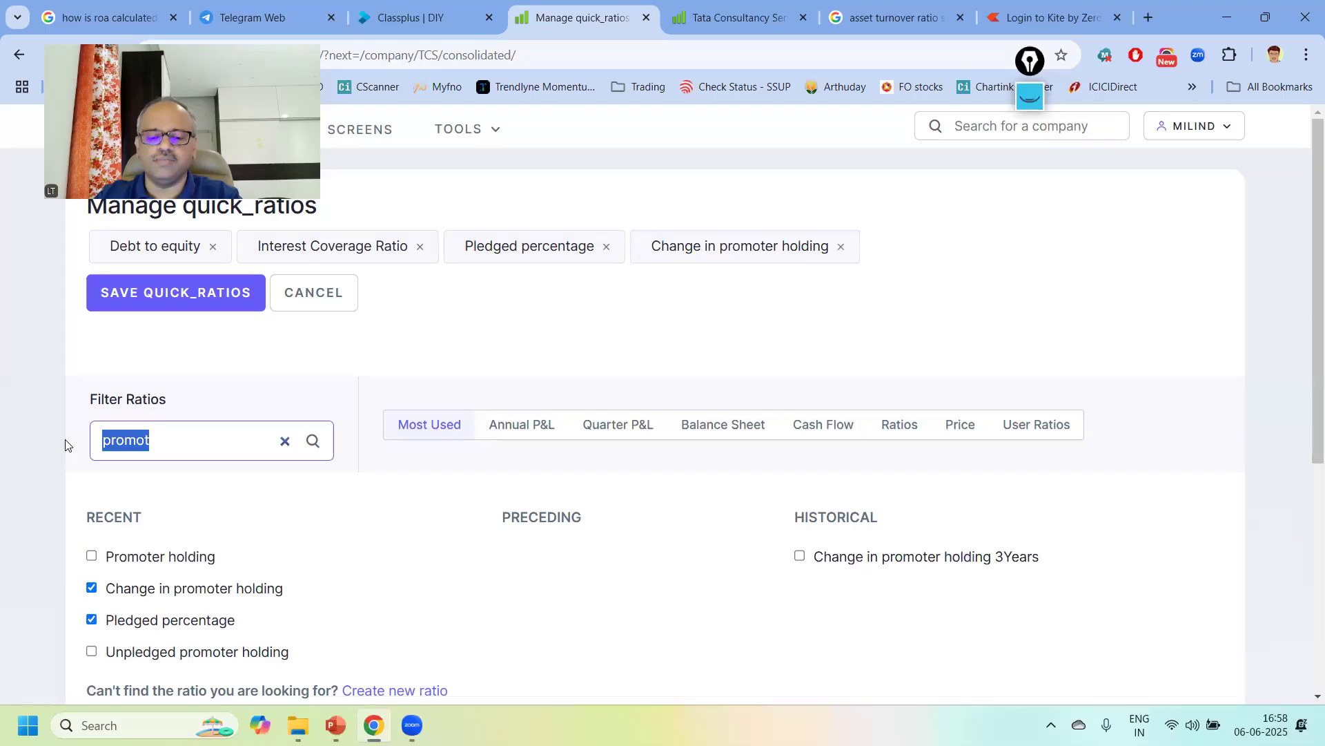
pyautogui.write('fcf')
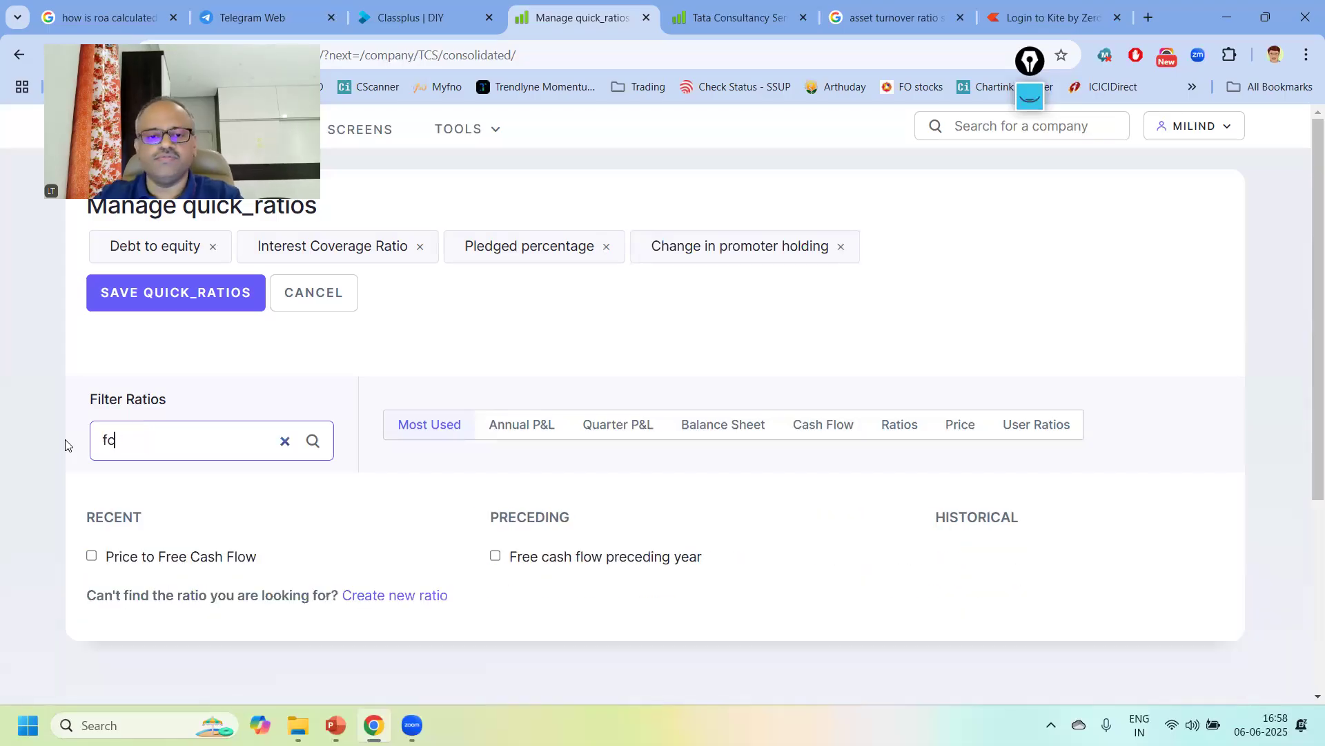
pyautogui.press('BackSpace')
pyautogui.press('BackSpace')
pyautogui.press('BackSpace')
pyautogui.write('free')
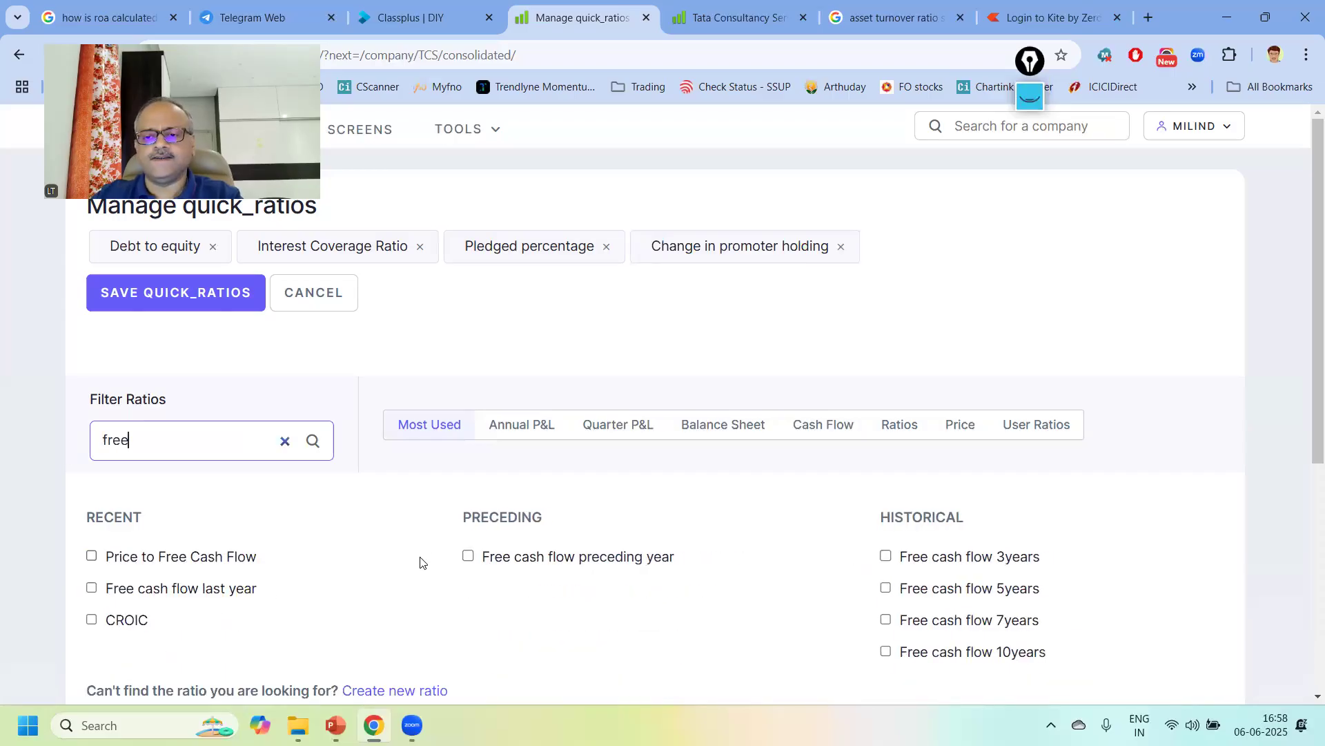
pyautogui.click(92, 589)
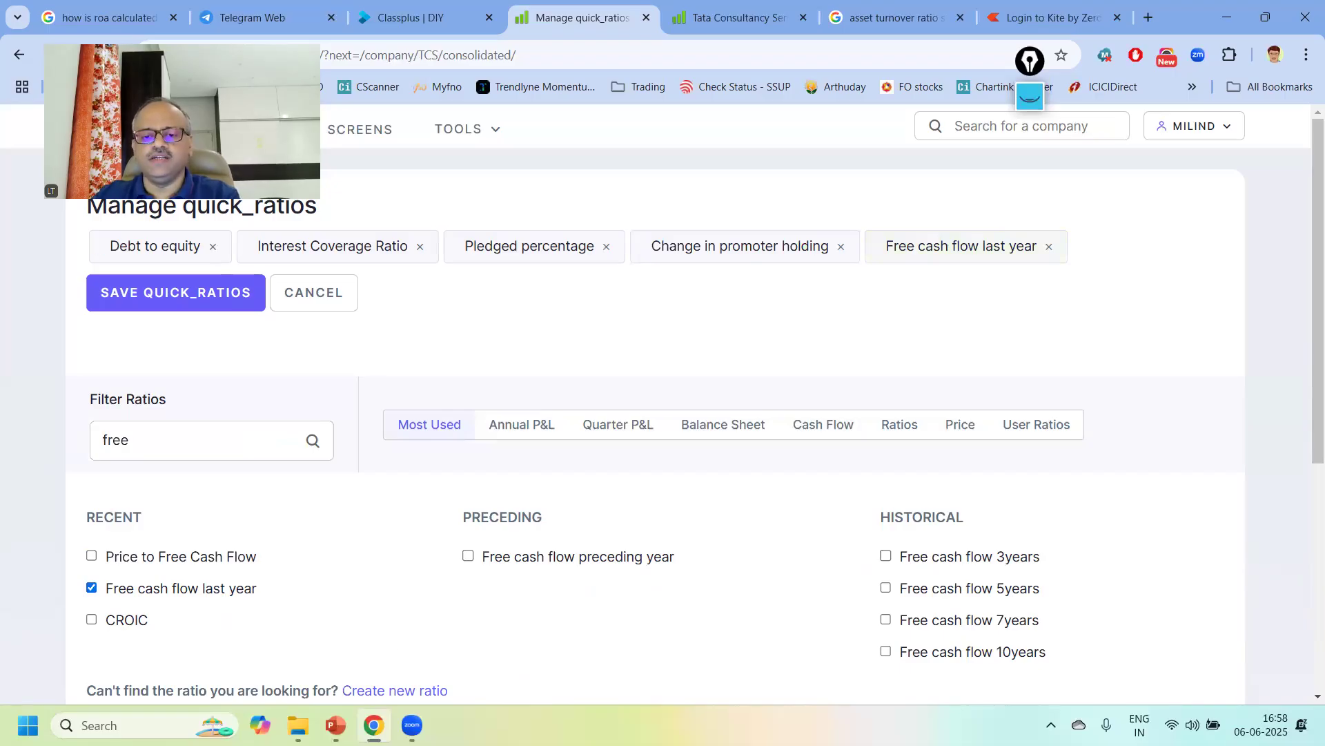
# Check the selection against the five-ratio list on the PowerPoint slide, return to Screener in Chrome and save the quick ratios.
pyautogui.click(336, 725)
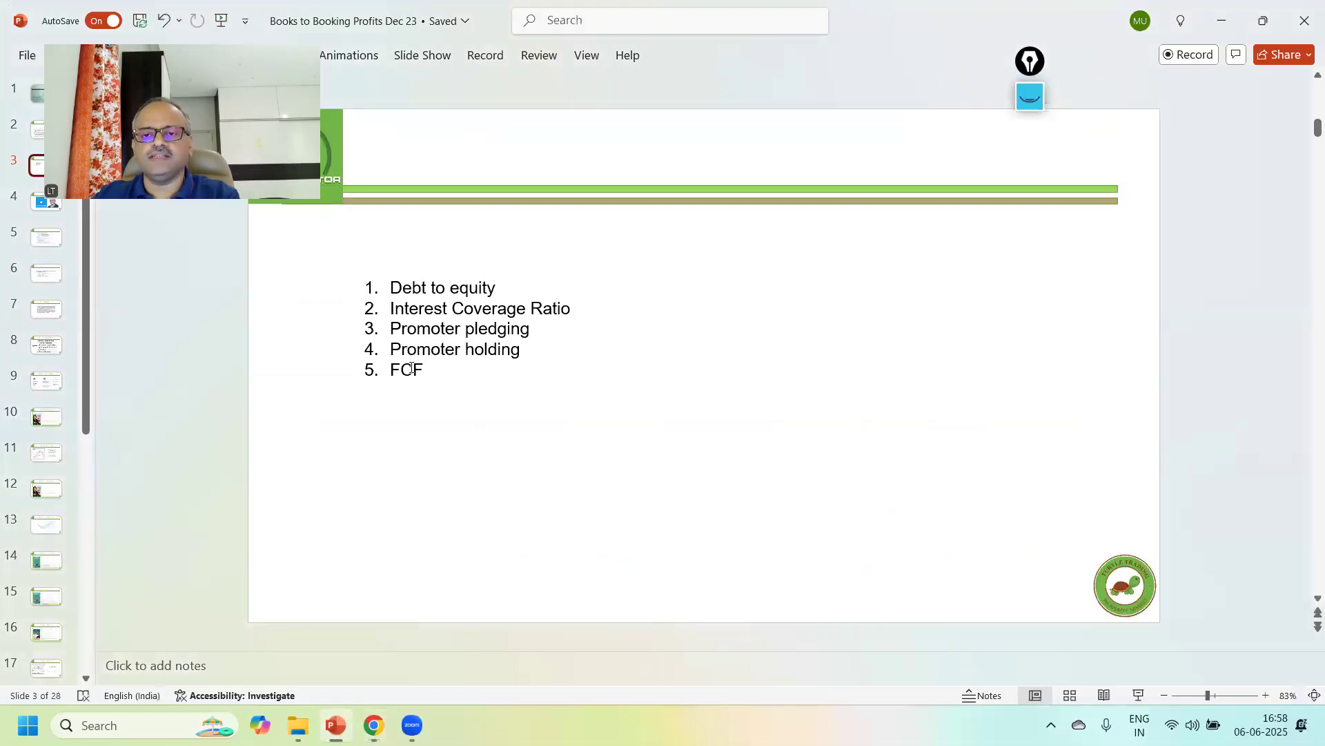
pyautogui.moveTo(373, 725)
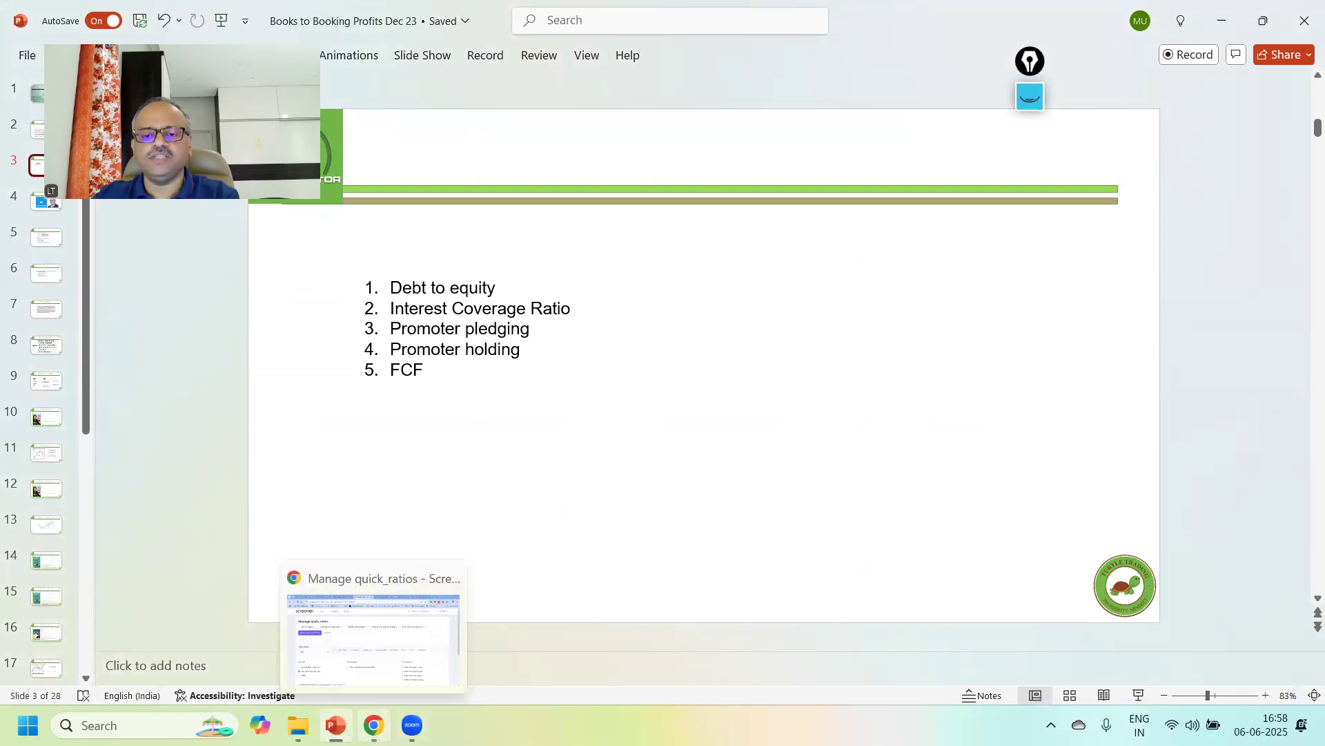
pyautogui.click(373, 635)
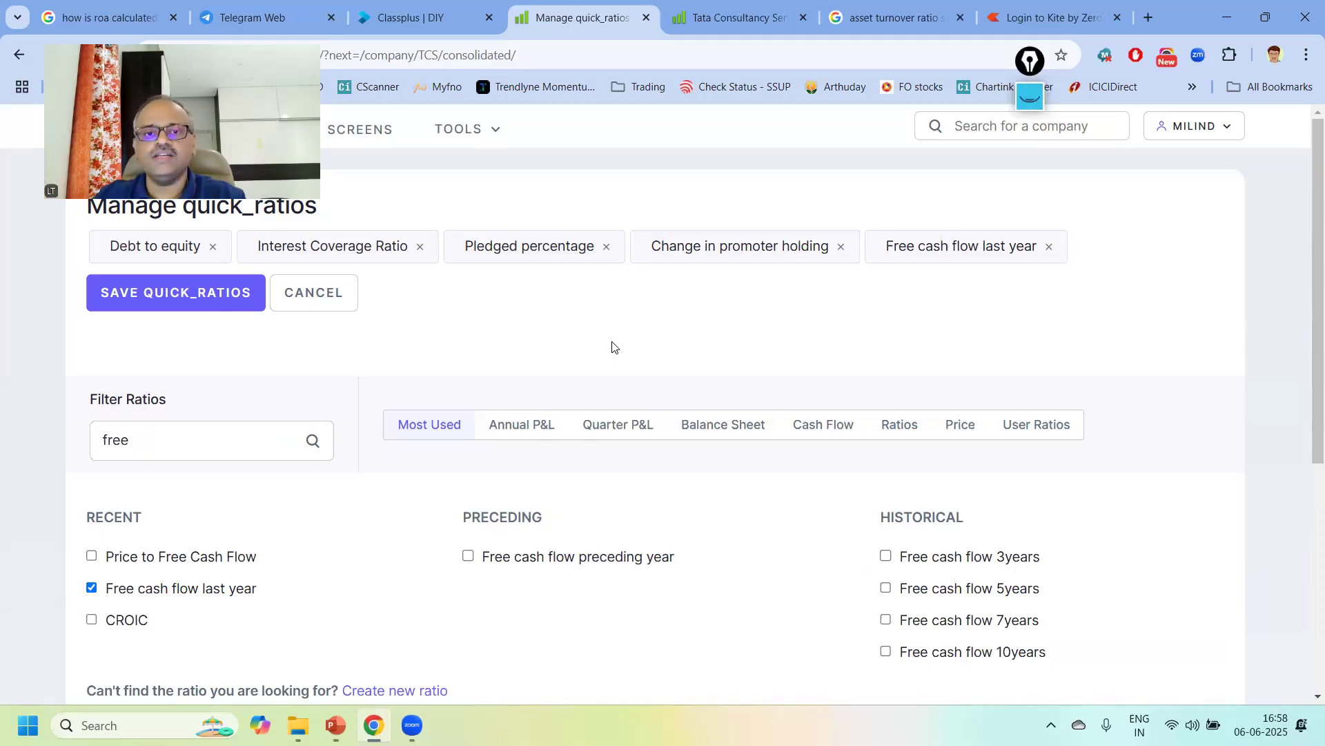
pyautogui.click(207, 296)
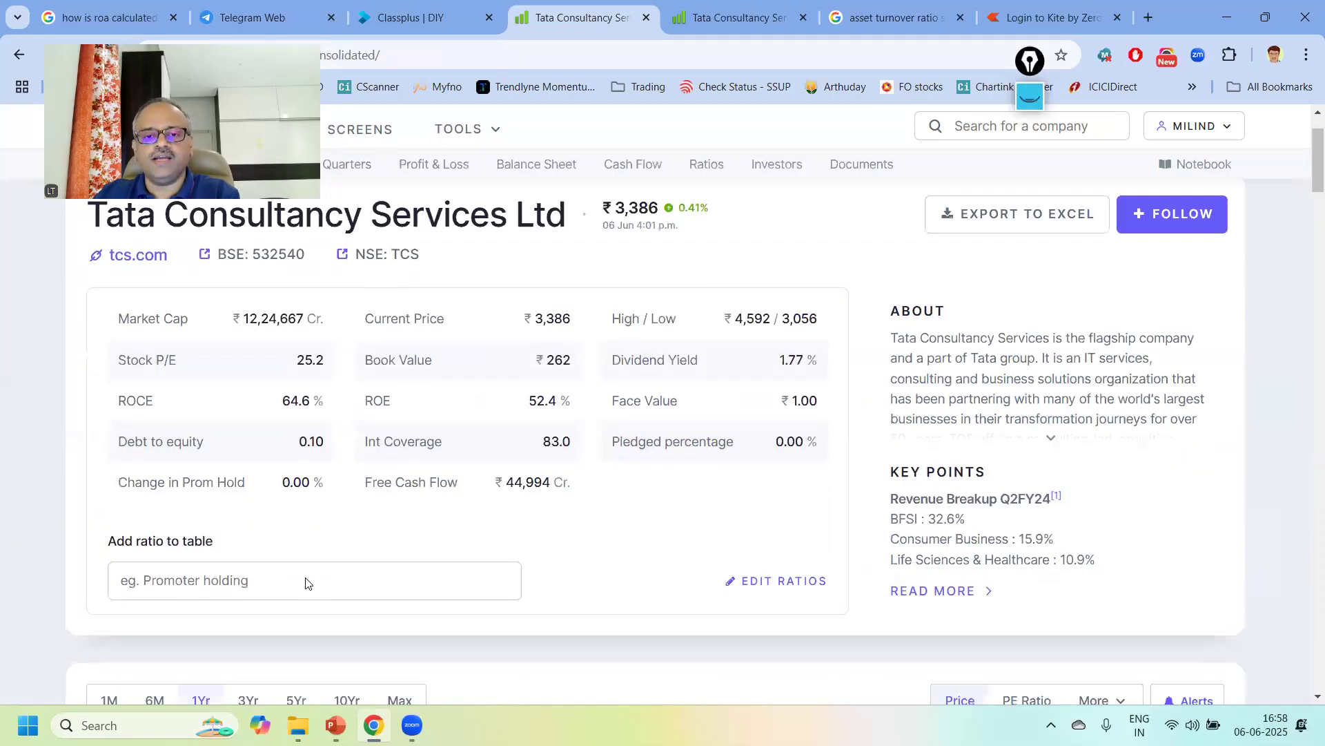
# Examine the added ratios in the company's summary table and the price chart, peer comparison and financial sections of the page.
pyautogui.scroll(-1, 306, 583)
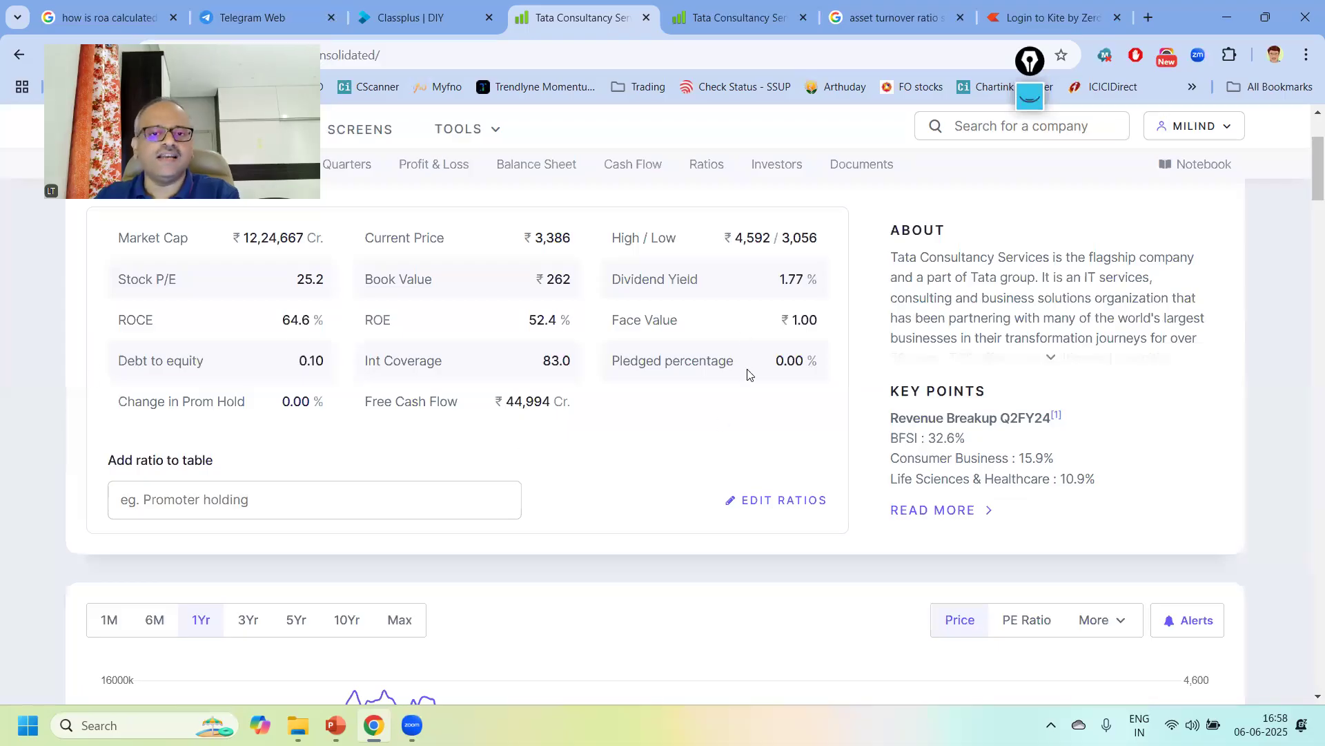
pyautogui.scroll(2, 429, 516)
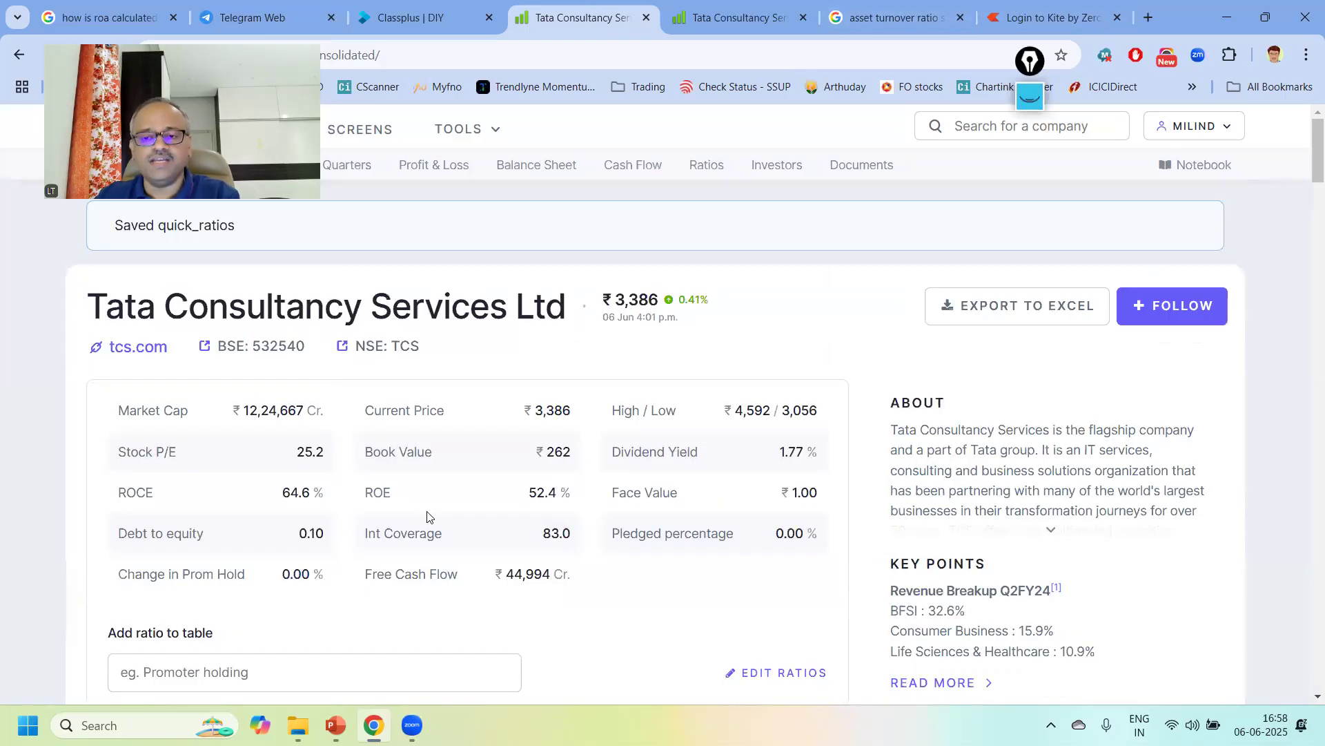
pyautogui.scroll(-12, 432, 521)
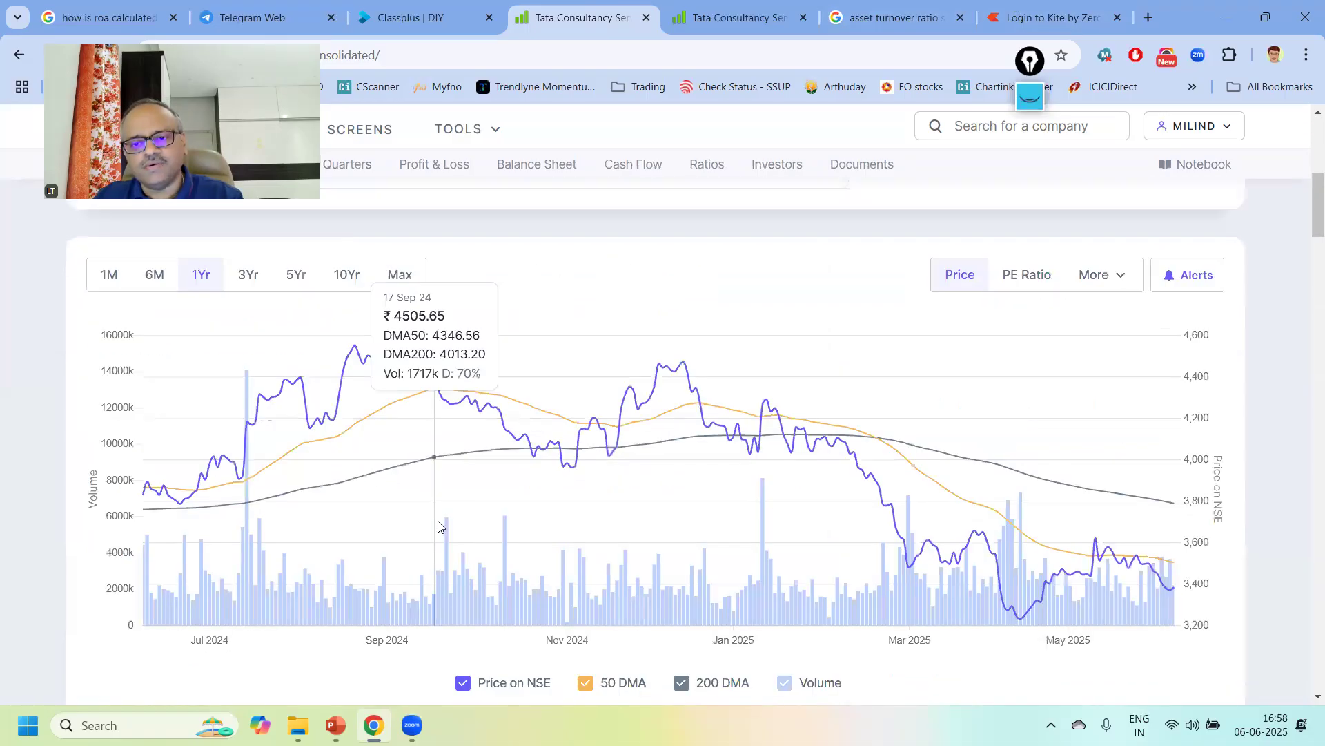
pyautogui.scroll(-5, 441, 529)
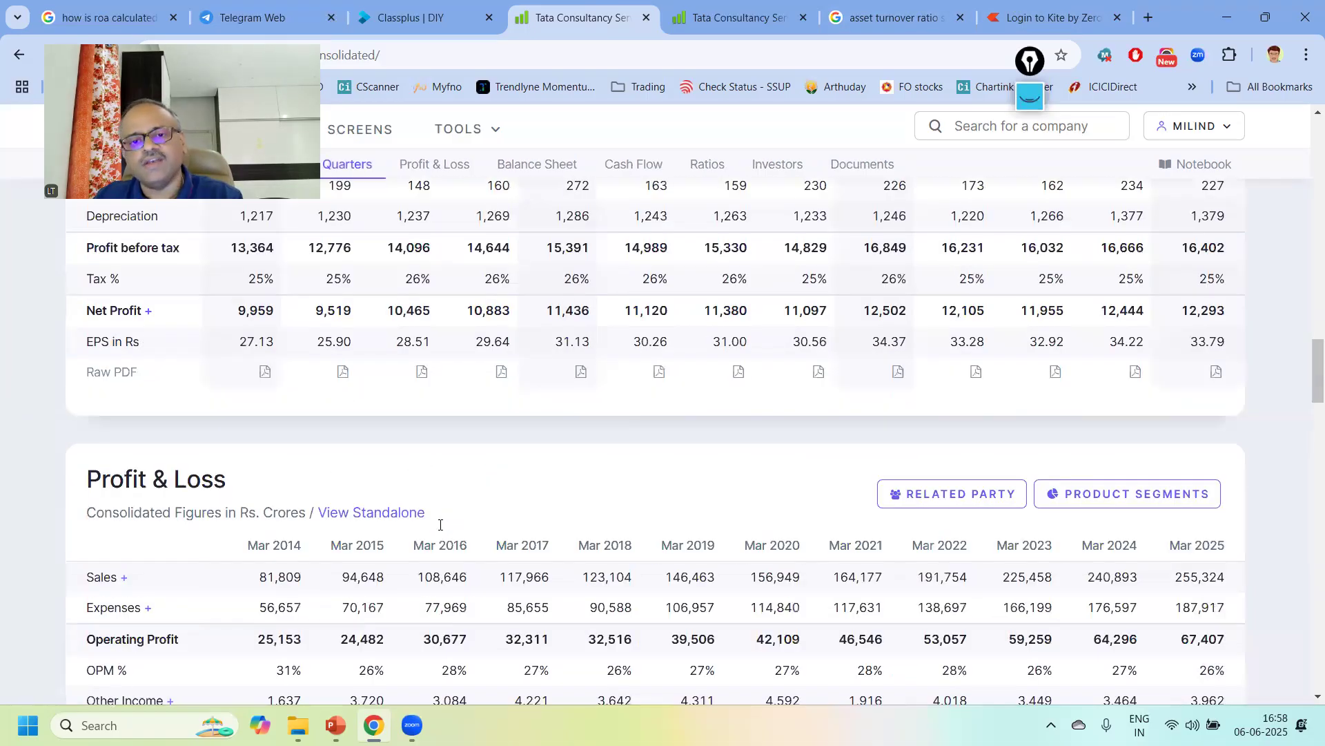
pyautogui.scroll(-1, 439, 527)
pyautogui.scroll(4, 442, 524)
pyautogui.scroll(15, 440, 524)
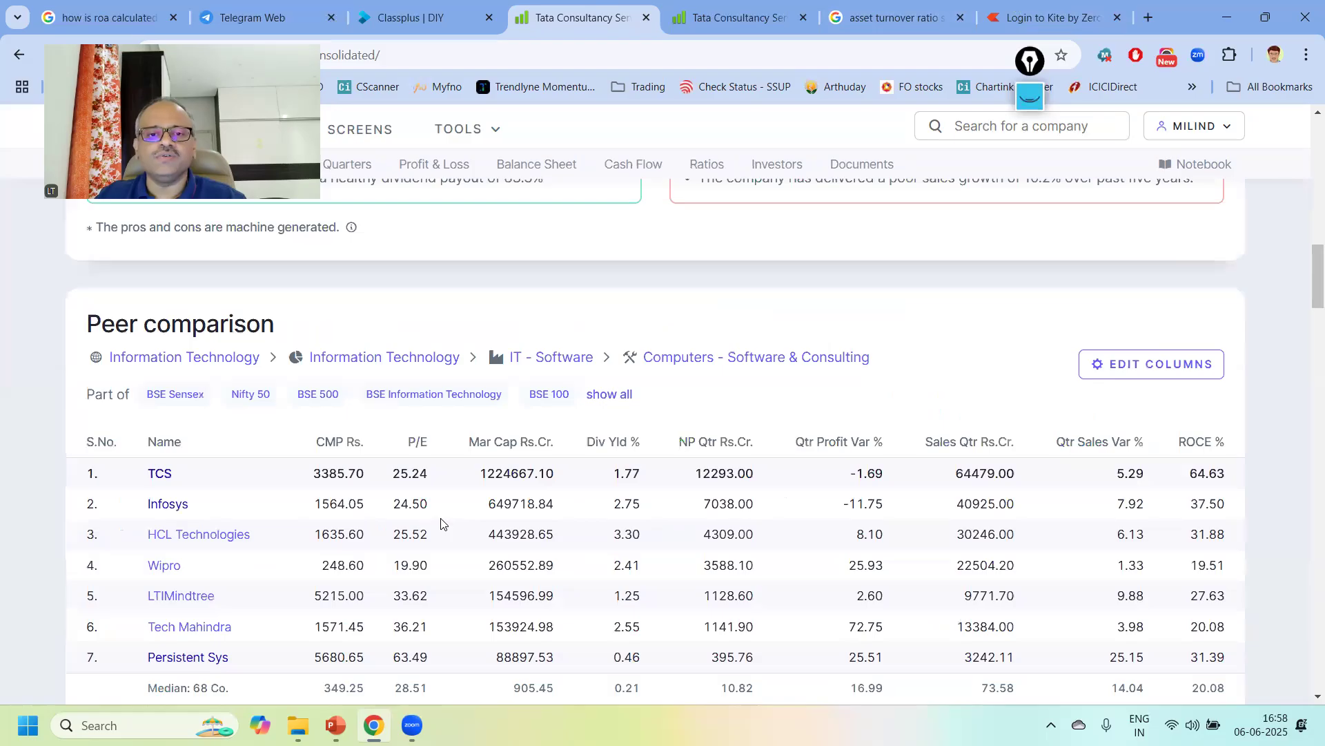
pyautogui.scroll(-2, 439, 502)
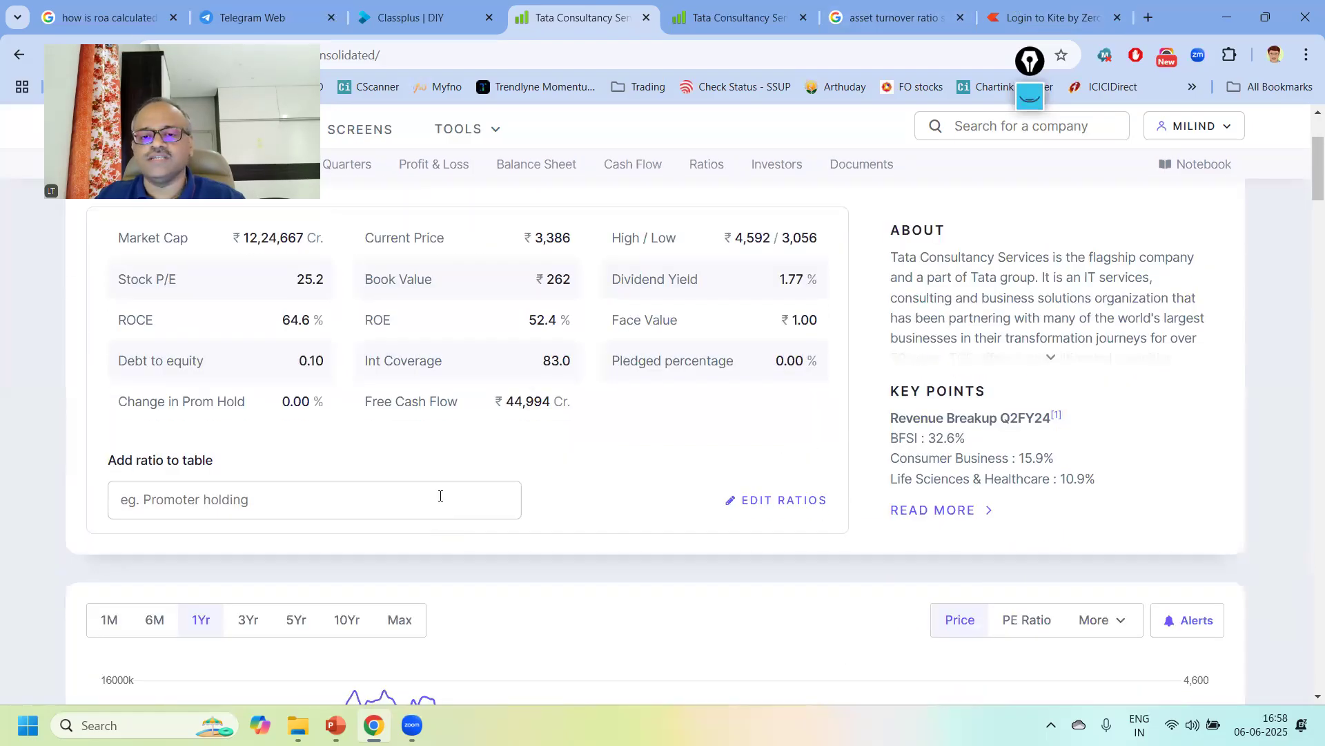
pyautogui.scroll(1, 368, 465)
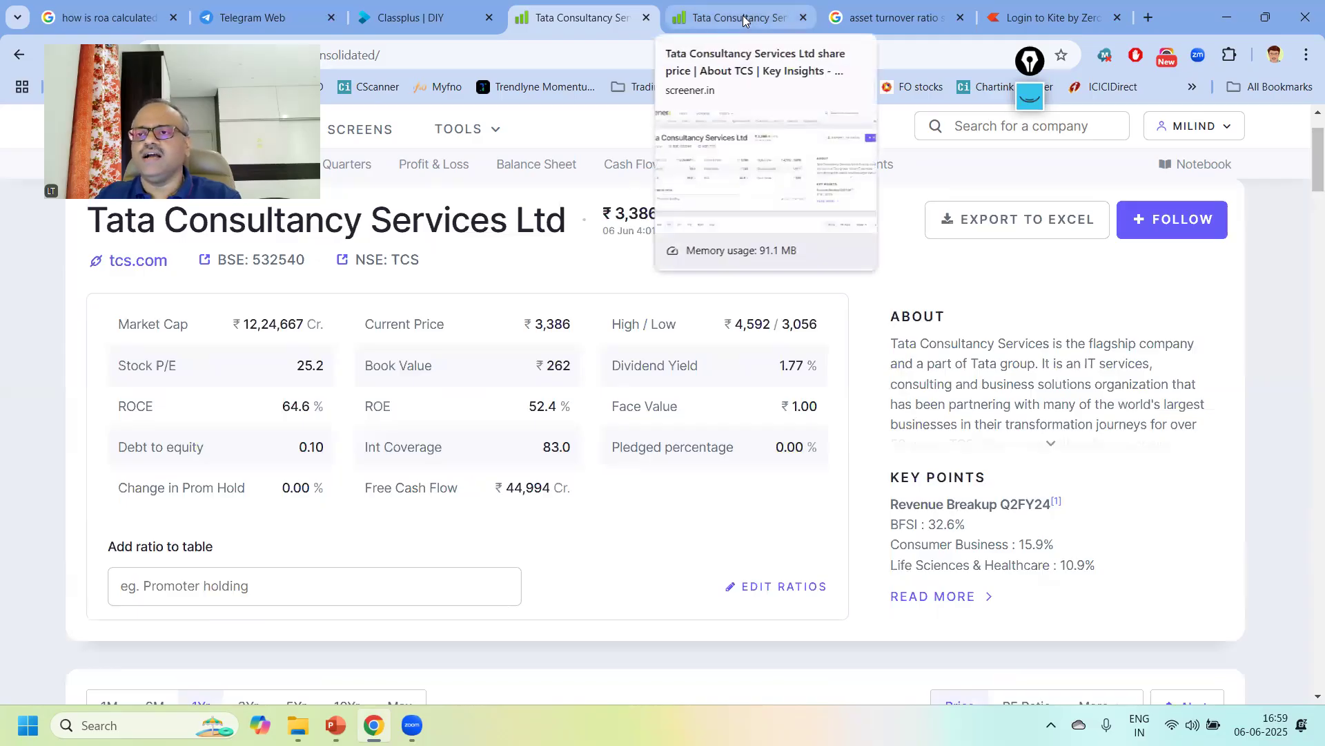
# Open the form for creating a custom ratio from the account's profile settings.
pyautogui.click(1225, 131)
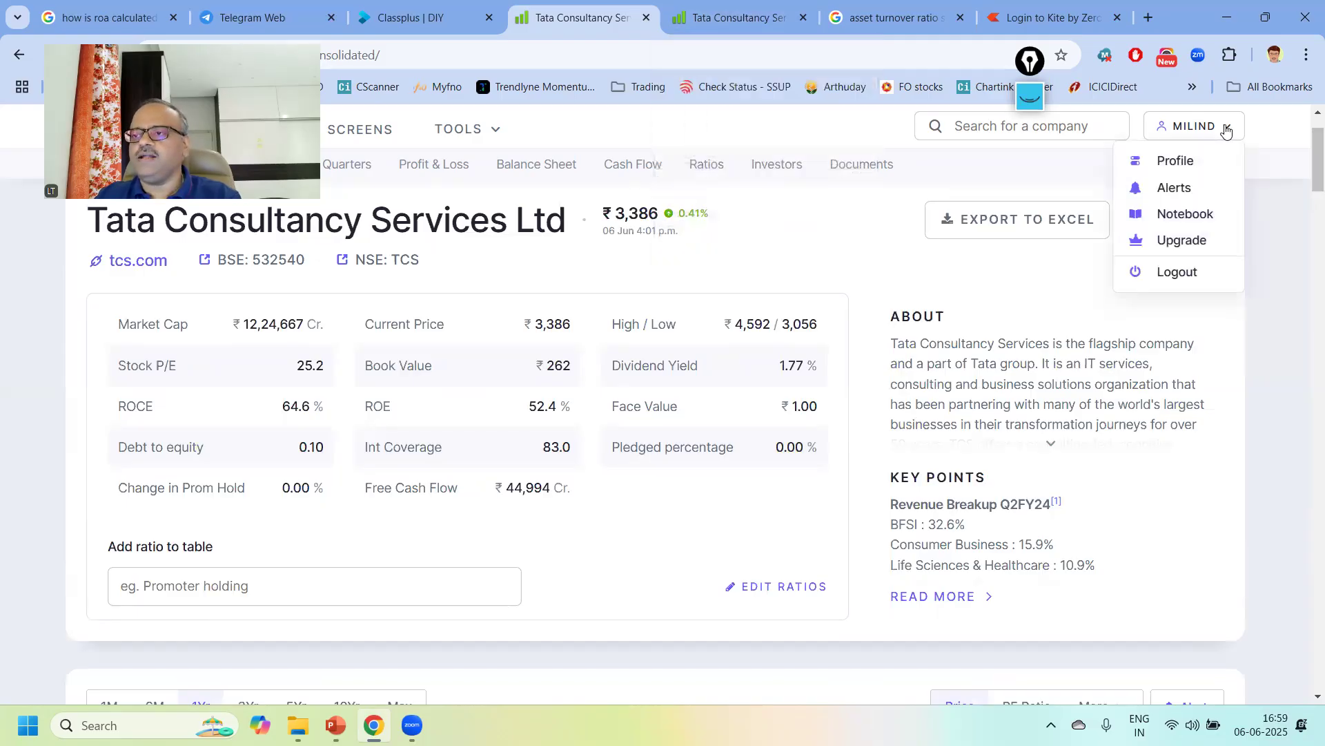
pyautogui.click(1176, 163)
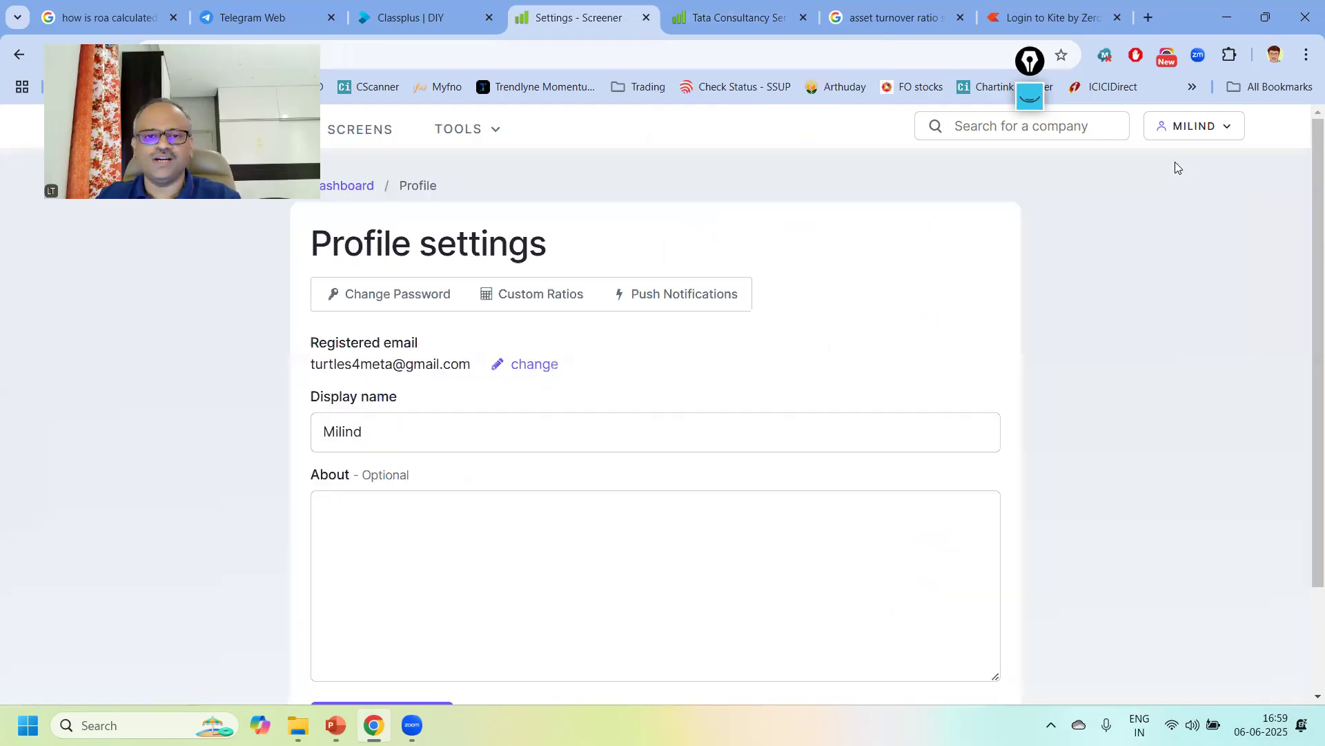
pyautogui.click(539, 297)
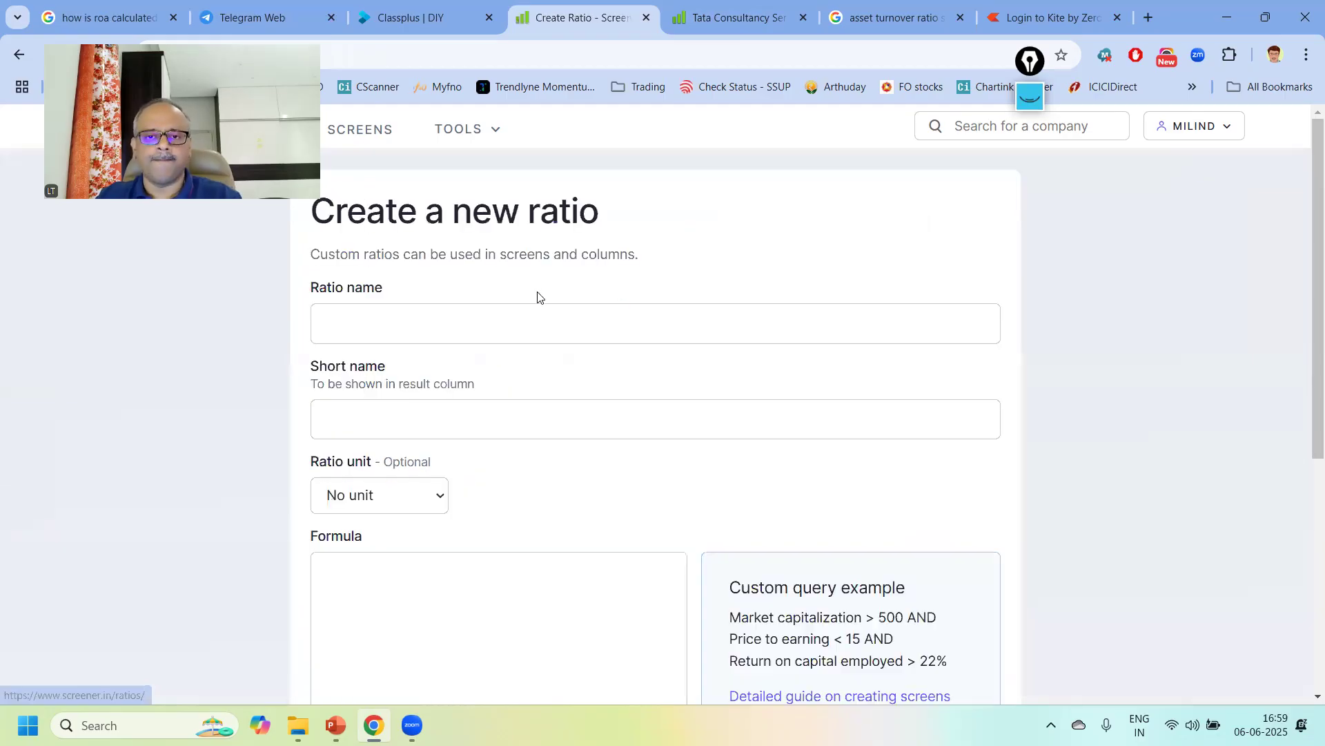
# Enter "Risk Debt Equity" as both the ratio name and the short name of the new ratio.
pyautogui.click(533, 325)
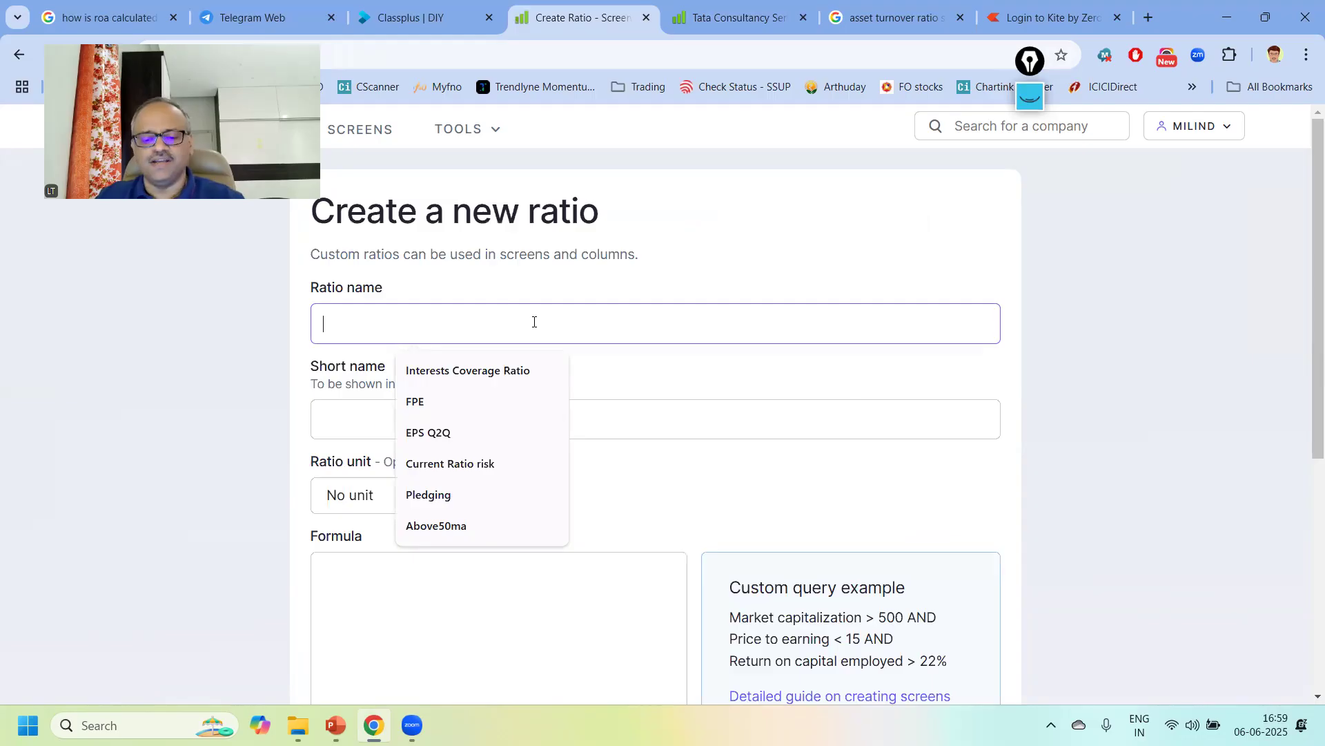
pyautogui.write('Ri')
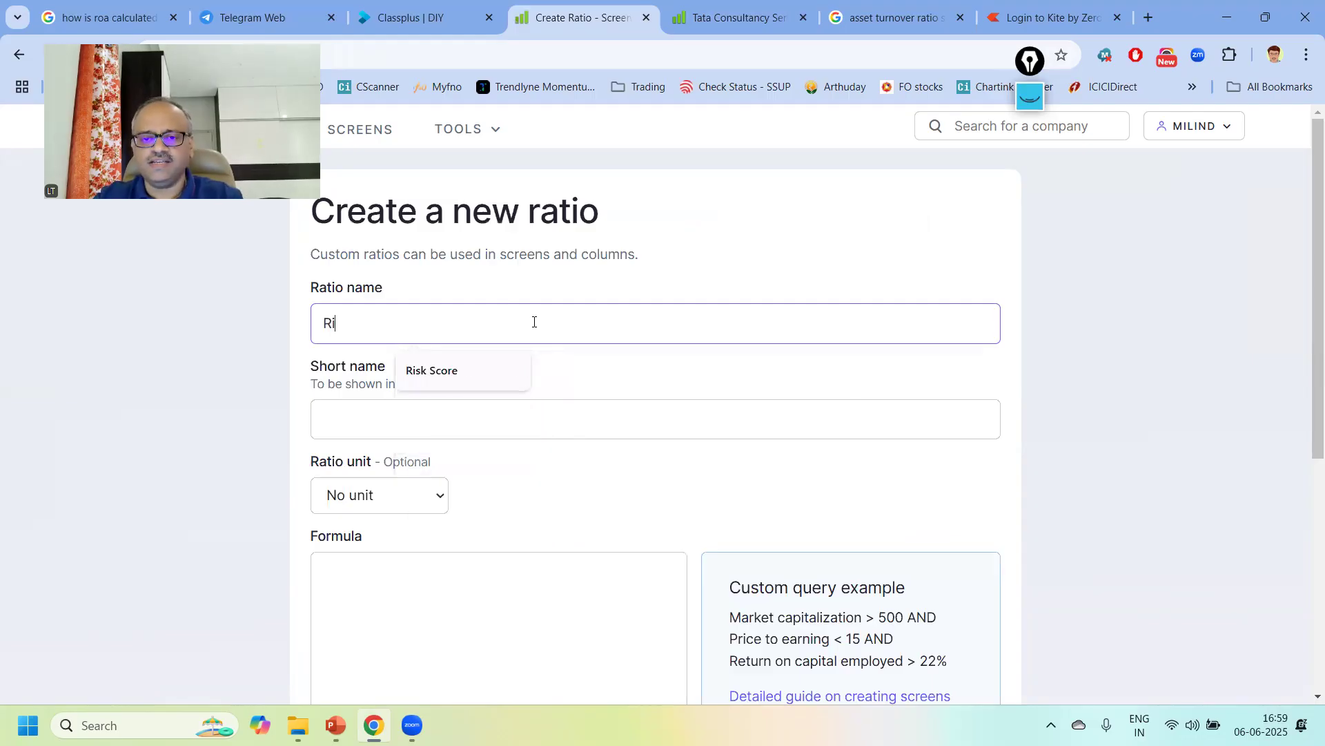
pyautogui.write('sk DE')
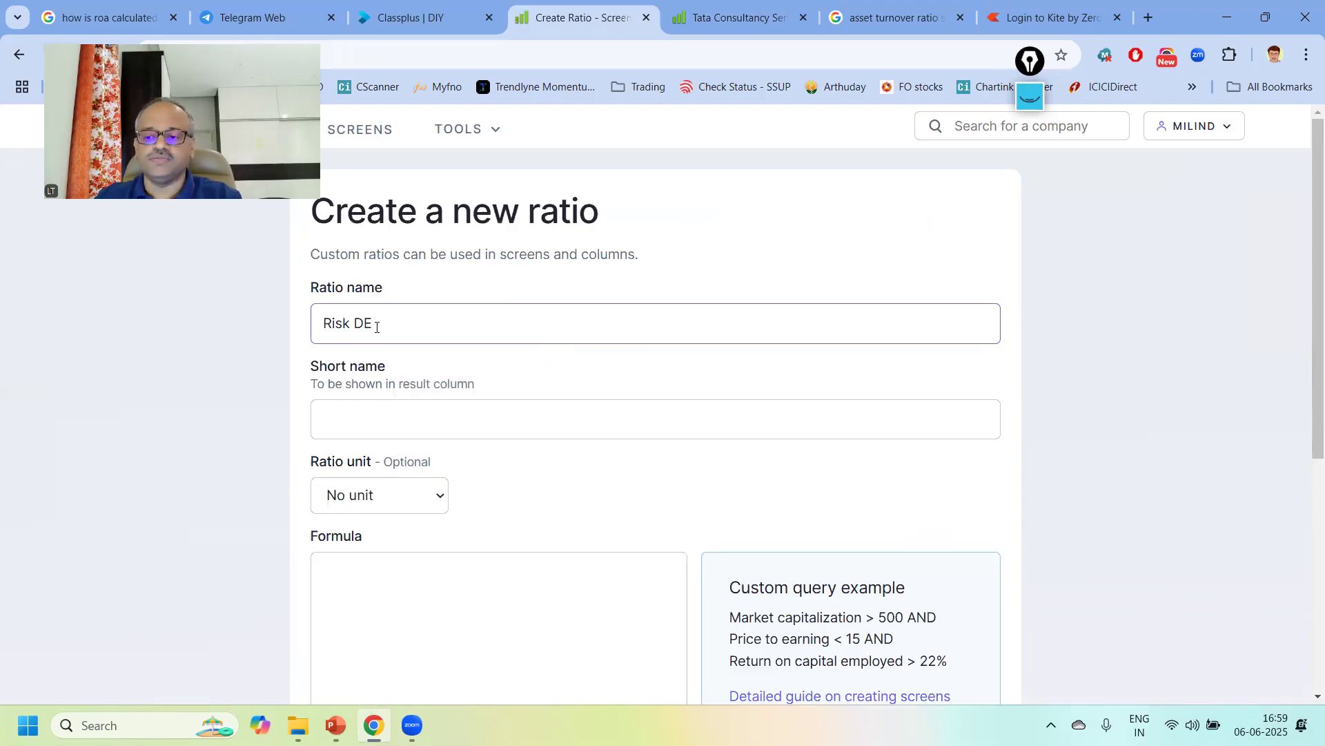
pyautogui.press('BackSpace')
pyautogui.write('ebt')
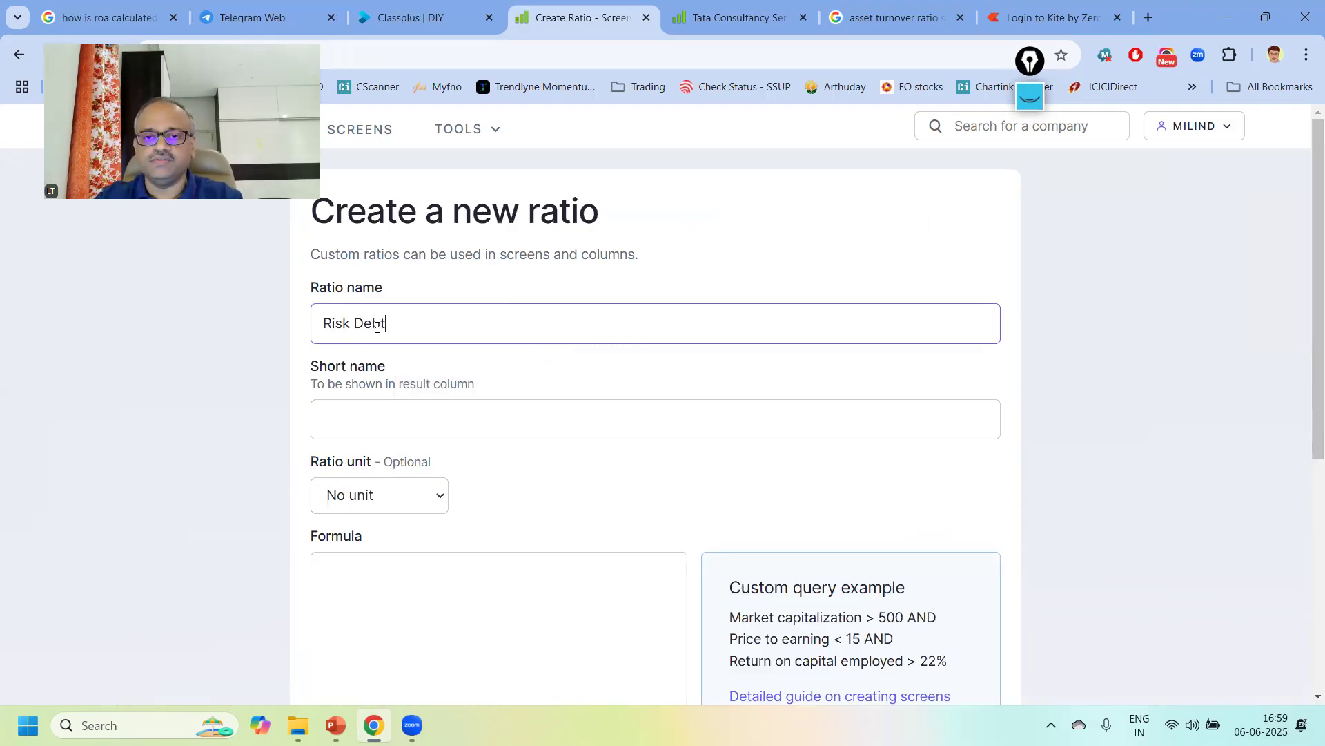
pyautogui.write(' Equity')
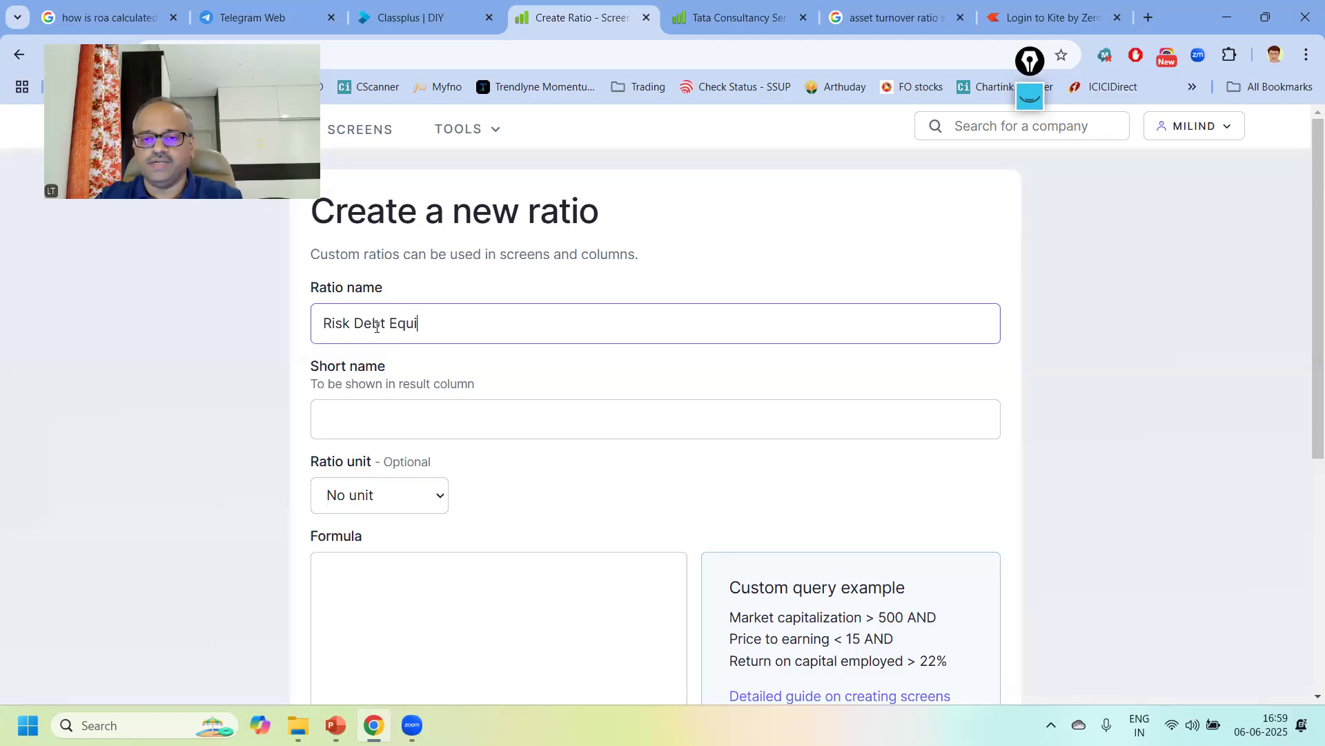
pyautogui.click(364, 422)
pyautogui.write('Risk Debt ')
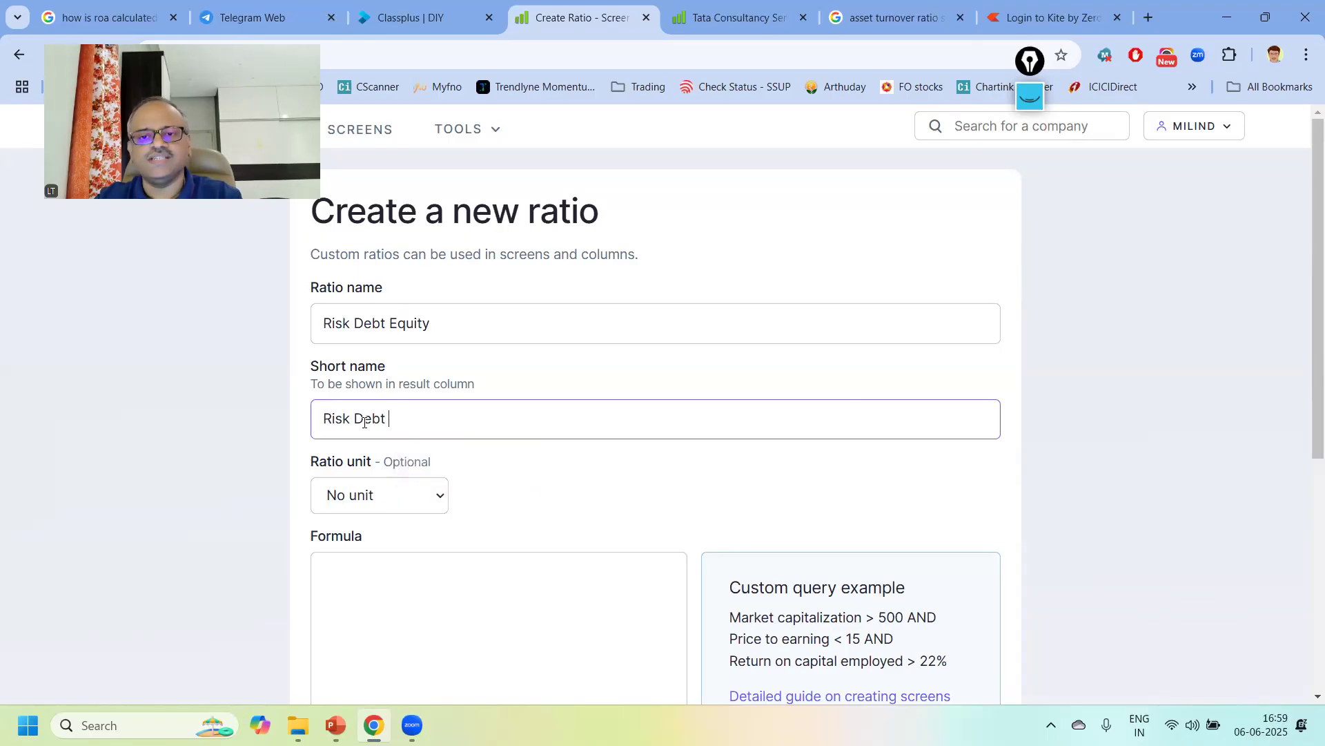
pyautogui.write('Equity')
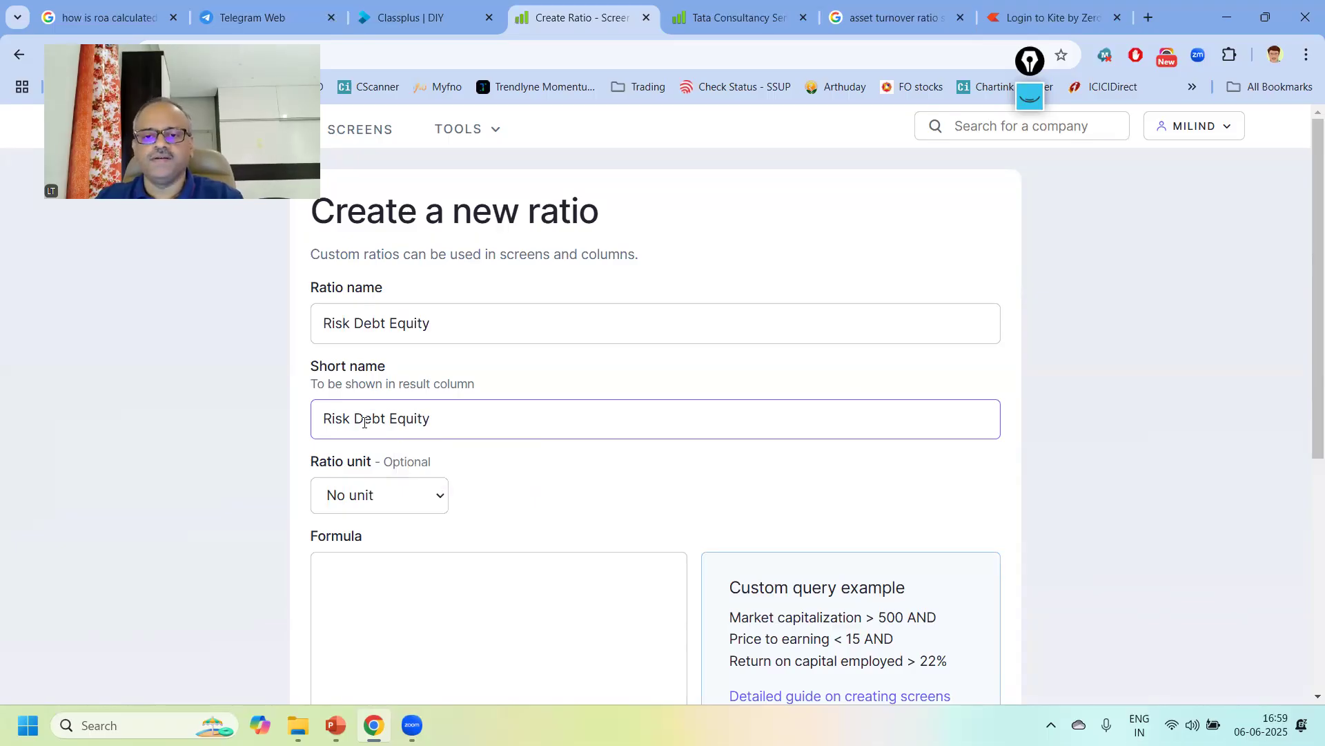
# Define the new ratio's formula as "Debt to equity > 1", using the suggested Debt to equity ratio.
pyautogui.click(405, 567)
pyautogui.write('de')
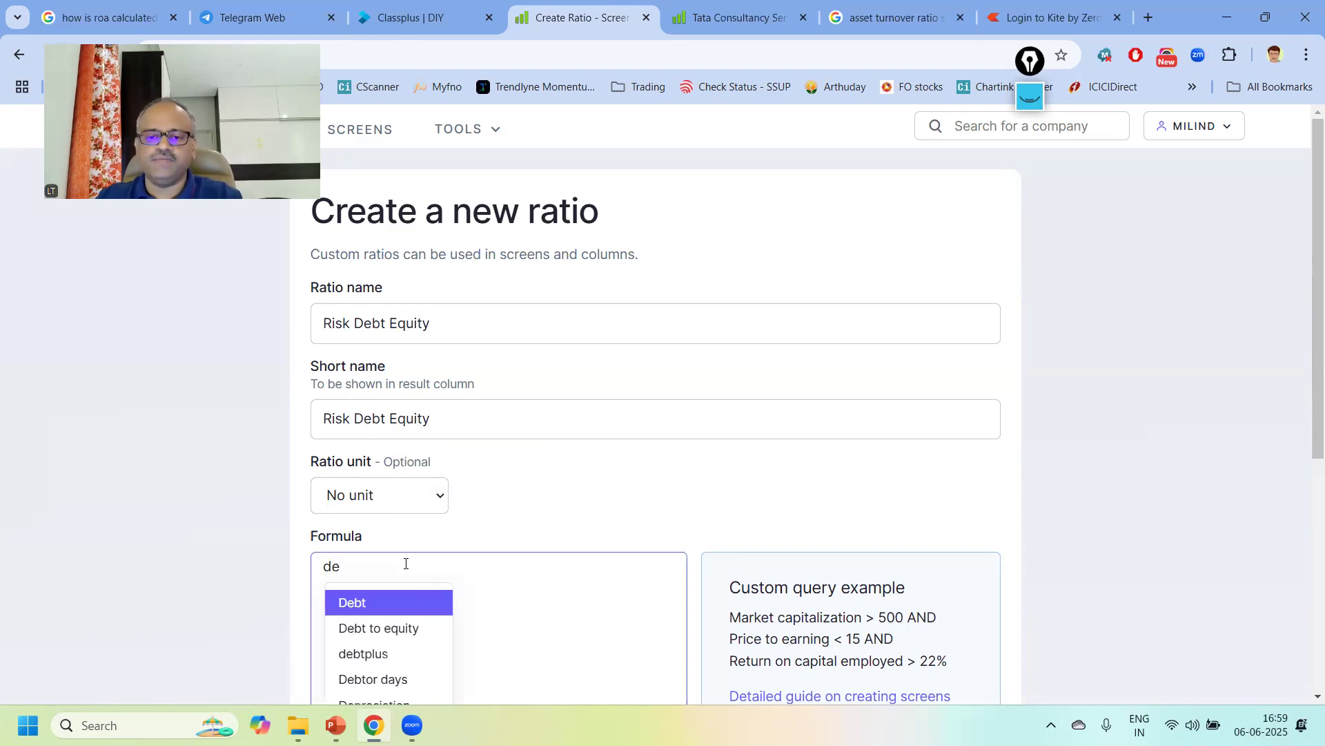
pyautogui.click(393, 628)
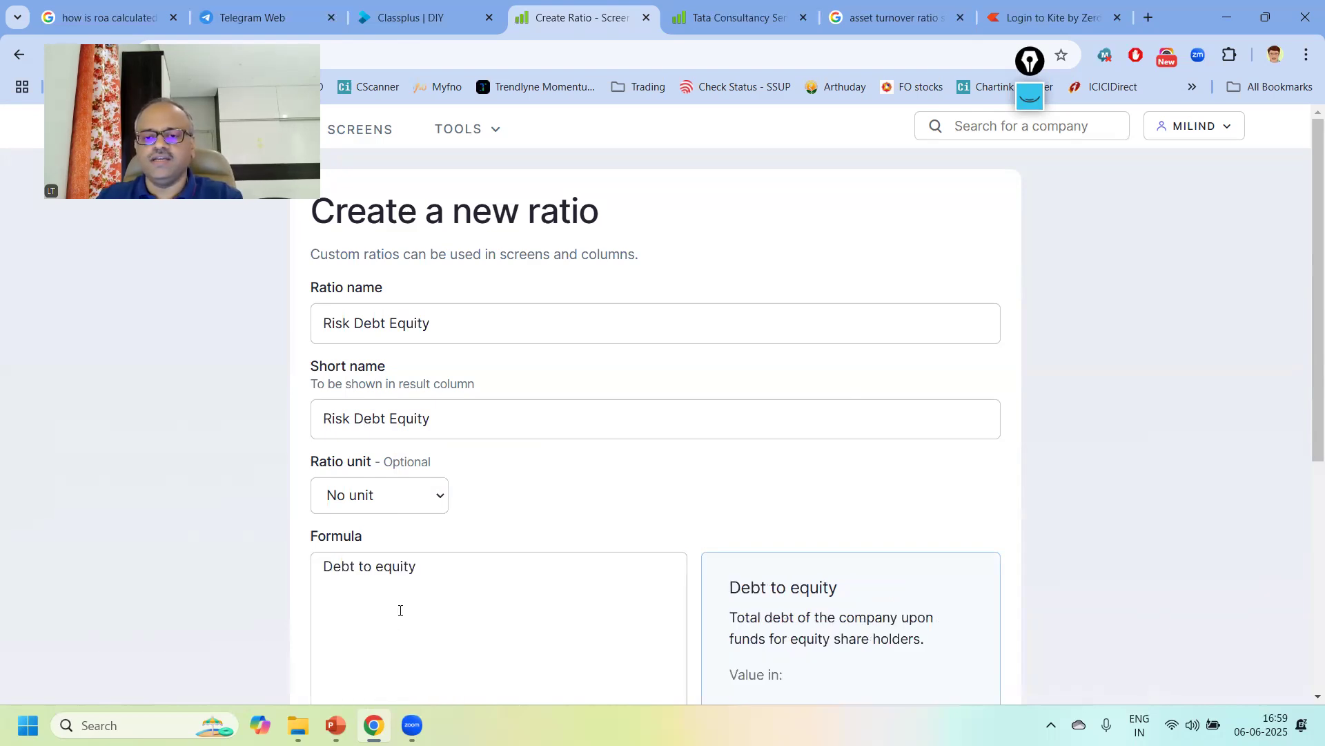
pyautogui.write('> 1')
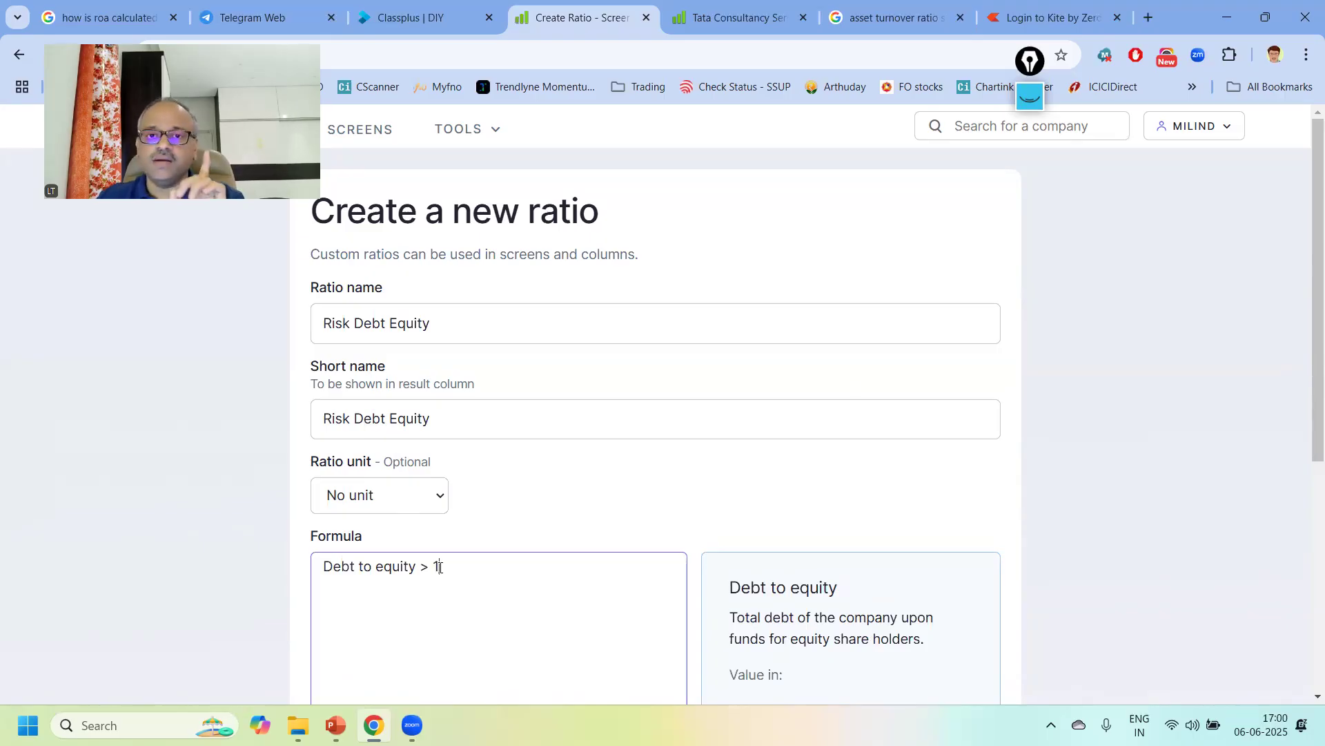
# Copy the formula "Debt to equity > 1" into the new ratio's description.
pyautogui.scroll(-1, 494, 491)
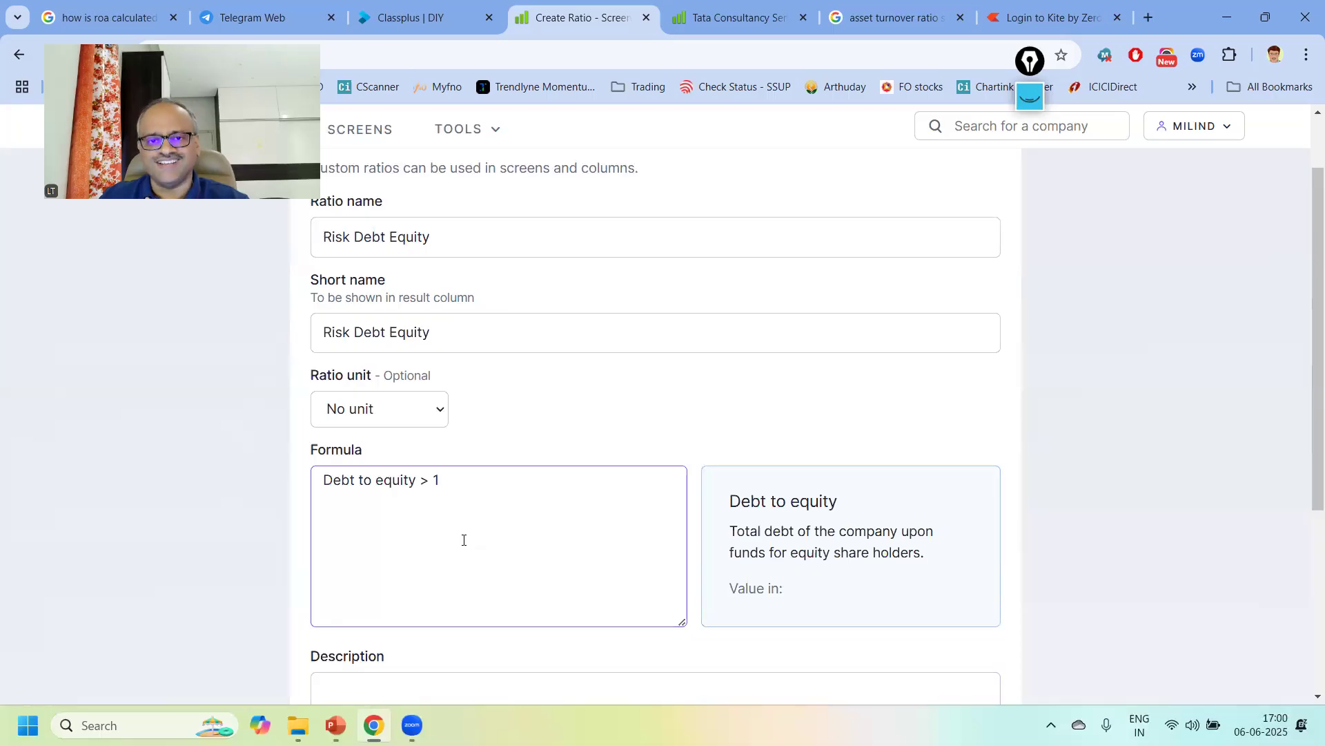
pyautogui.scroll(-1, 479, 461)
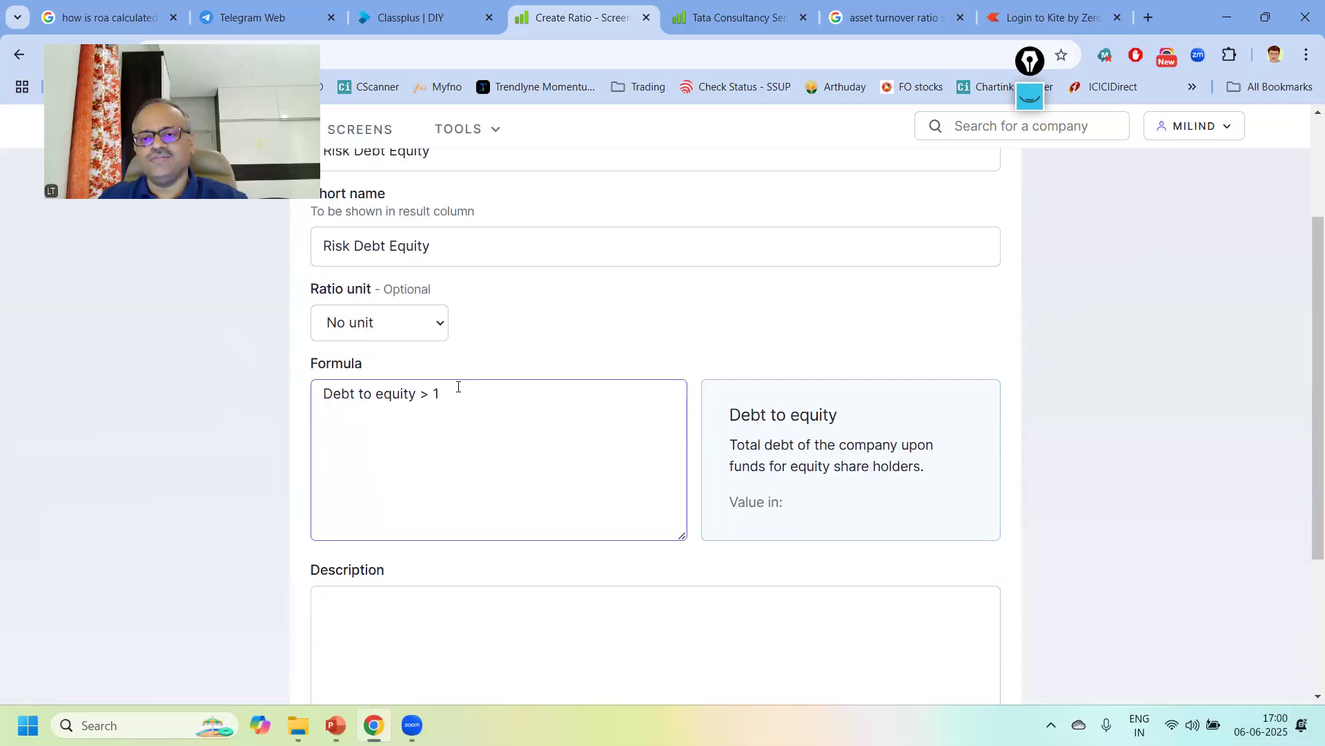
pyautogui.moveTo(459, 387); pyautogui.dragTo(316, 401)
pyautogui.hotkey('ctrl', 'c')
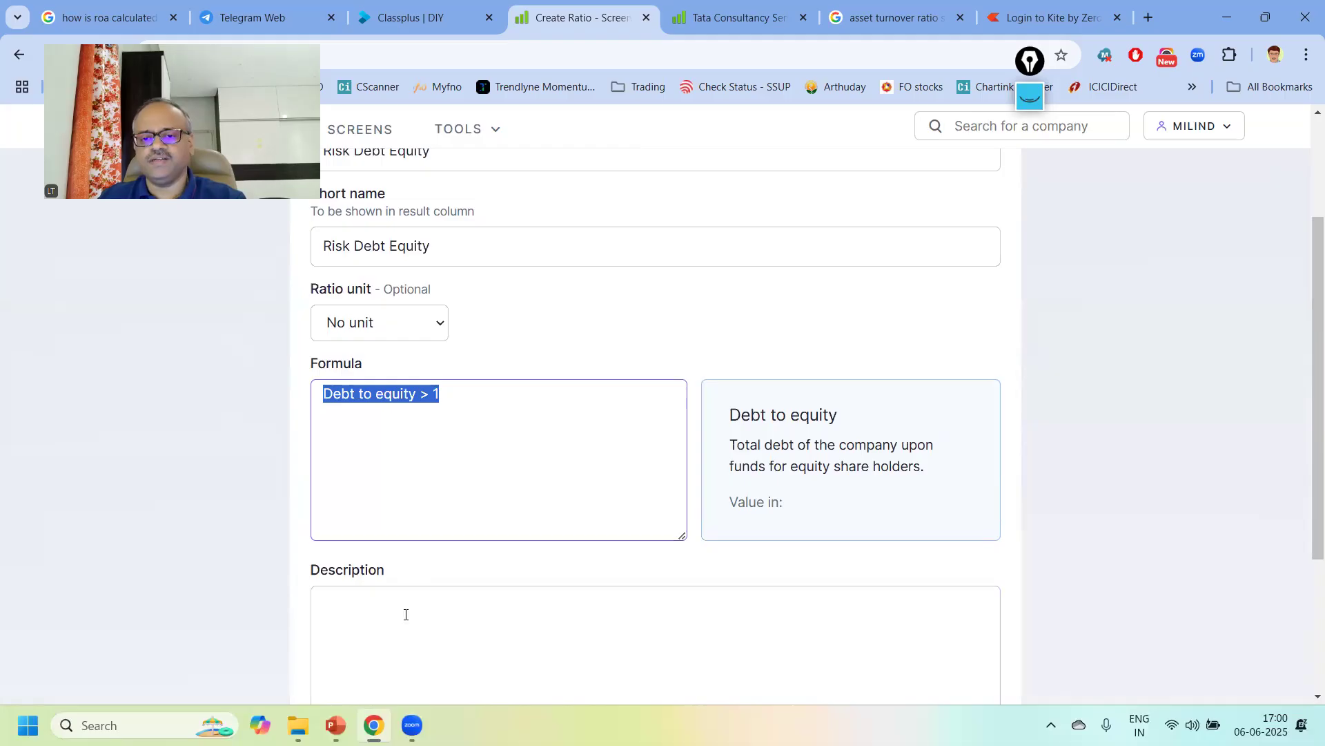
pyautogui.click(406, 613)
pyautogui.hotkey('ctrl', 'v')
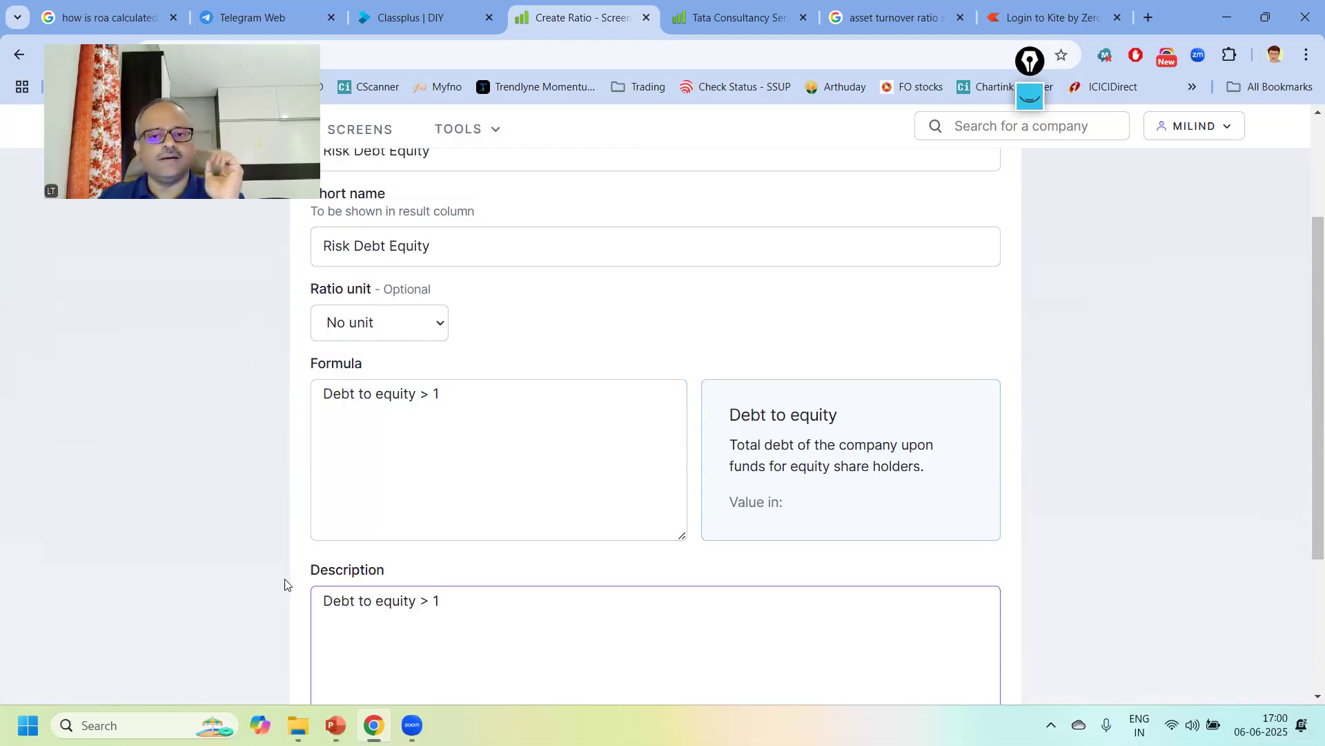
pyautogui.scroll(-3, 275, 572)
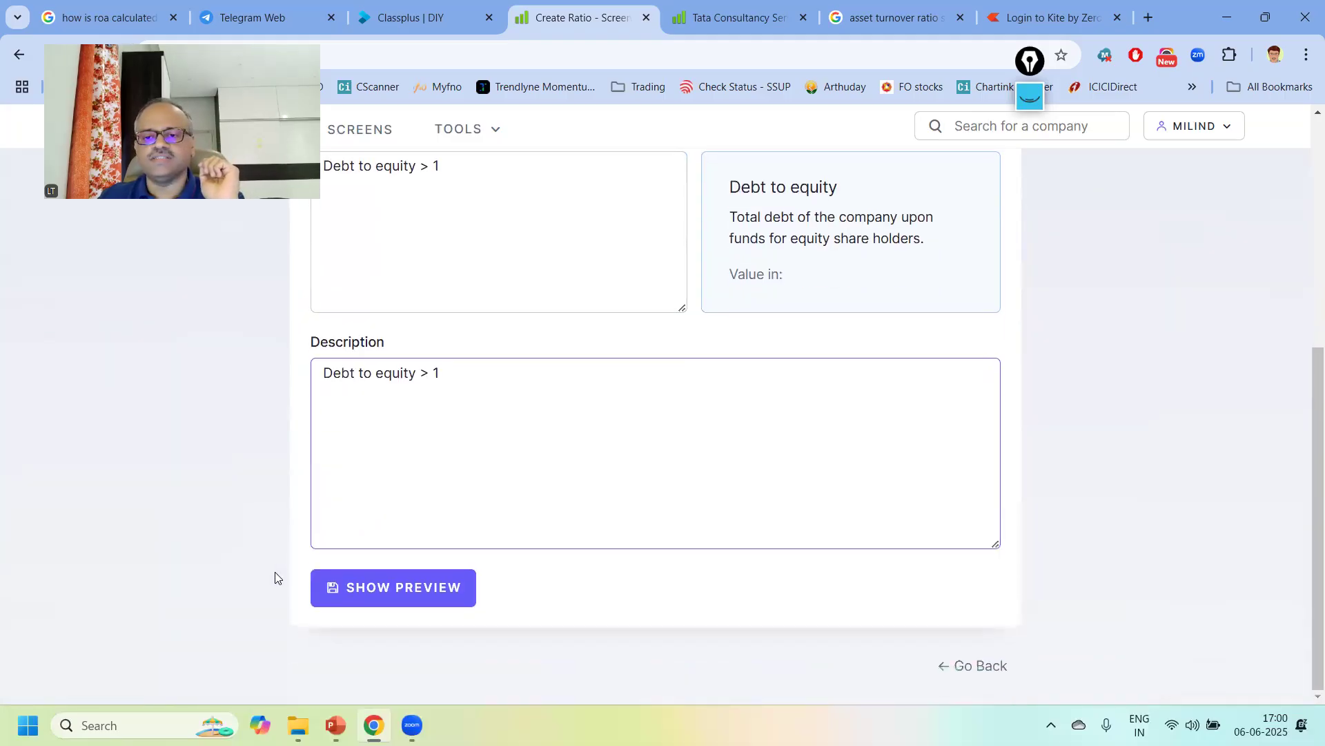
# Preview the Risk Debt Equity ratio and open the Bharti Airtel Ltd page to check its Debt to equity value.
pyautogui.click(438, 590)
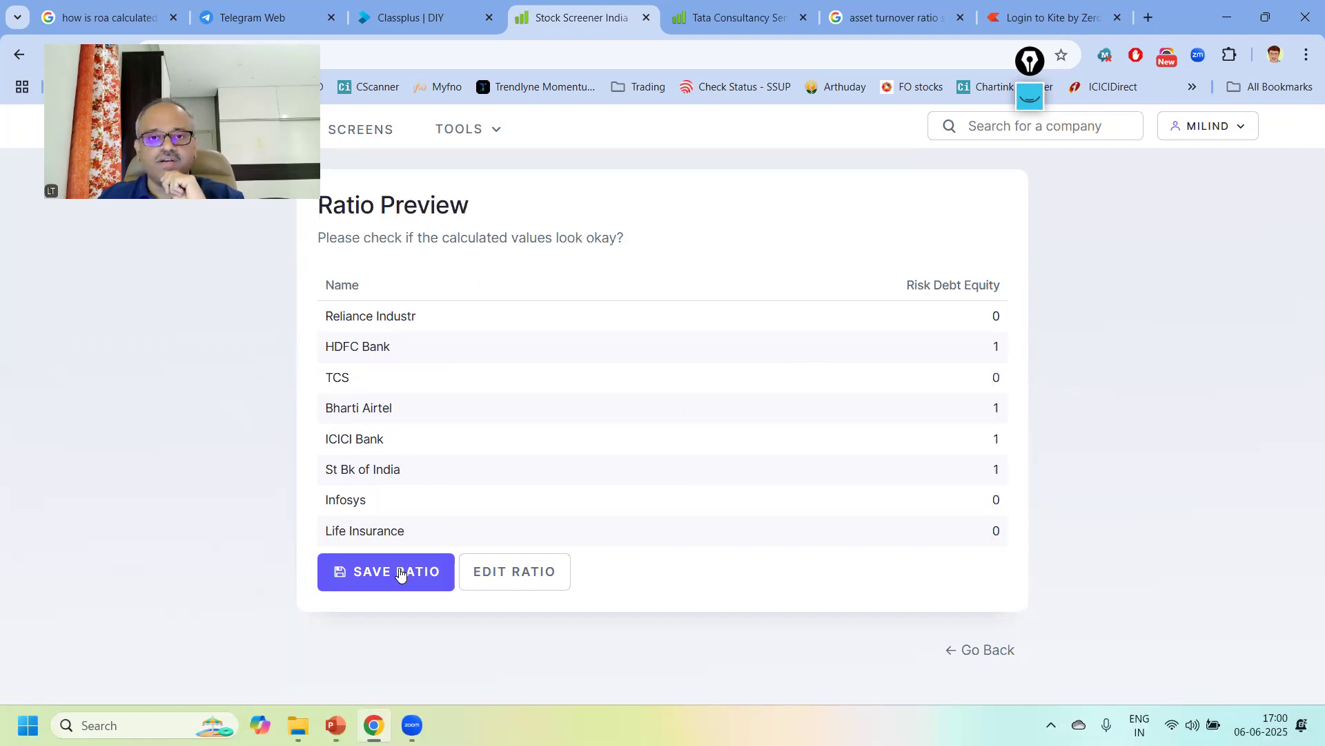
pyautogui.click(764, 23)
pyautogui.click(968, 125)
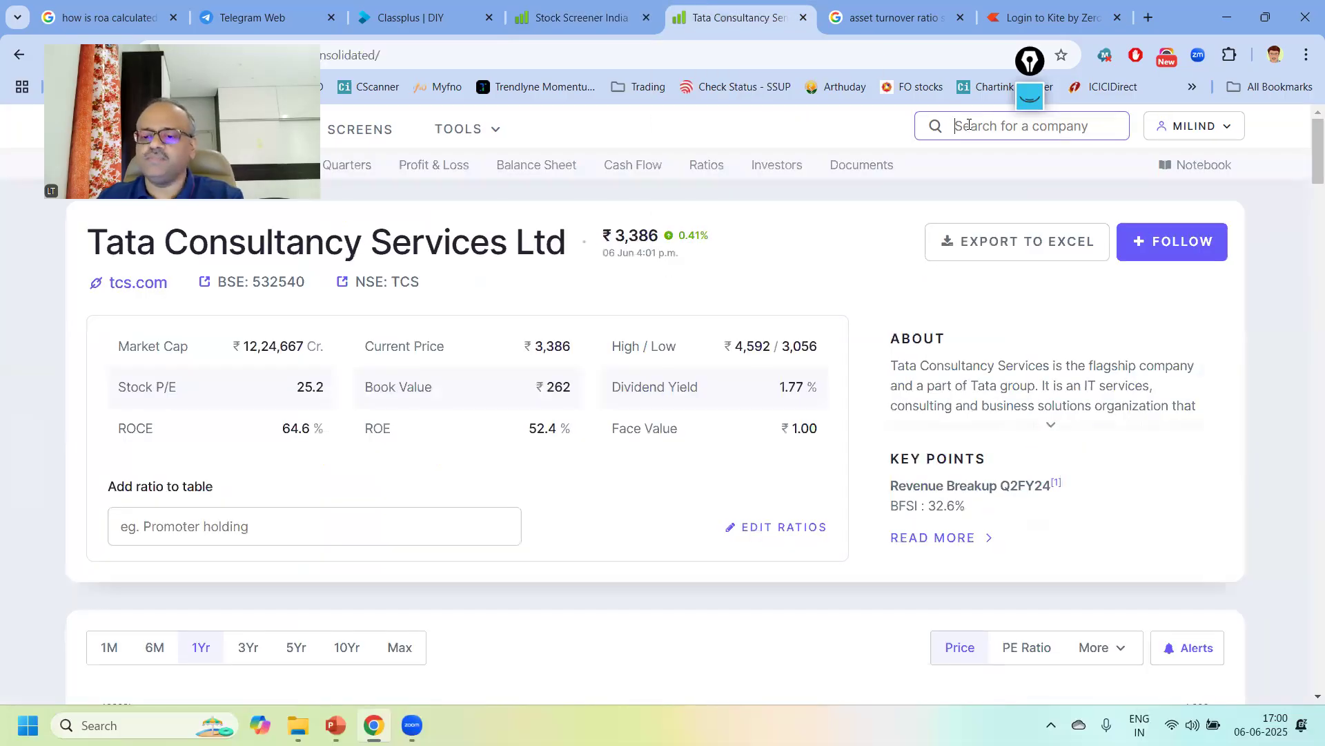
pyautogui.write('bharti')
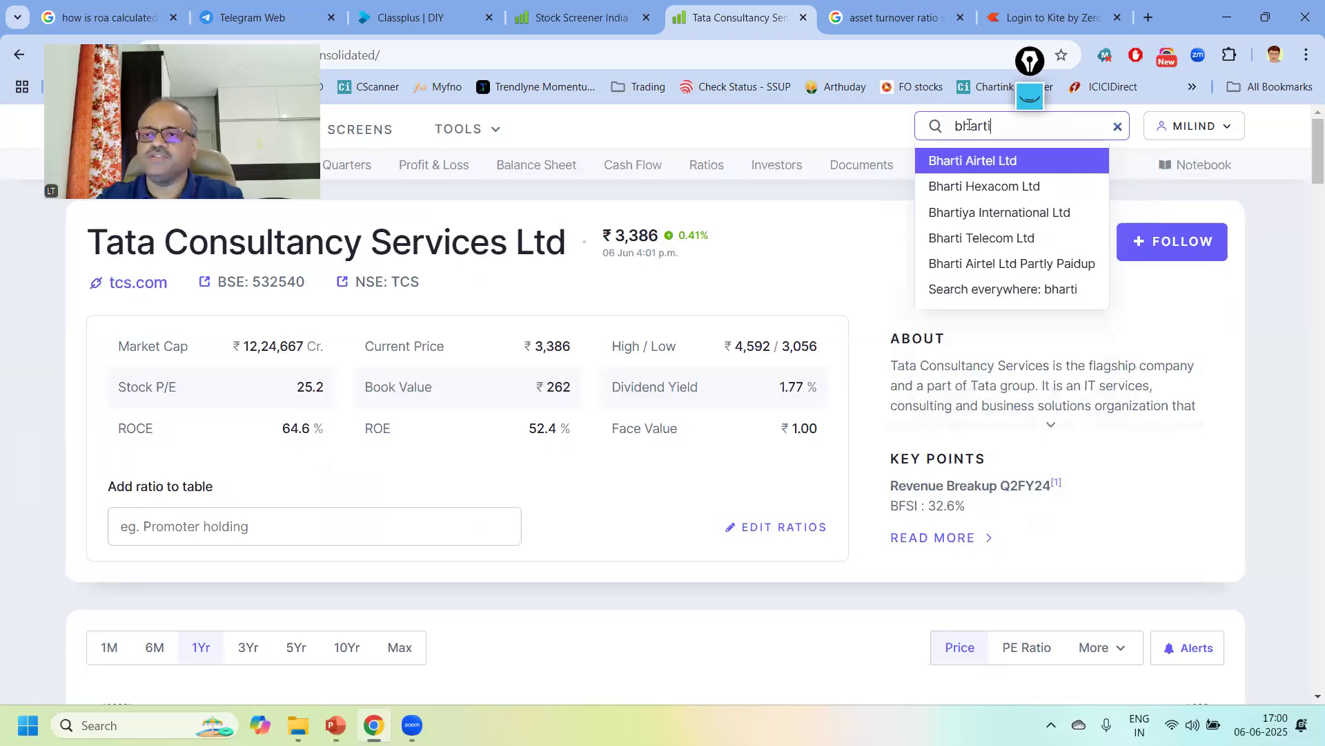
pyautogui.click(978, 163)
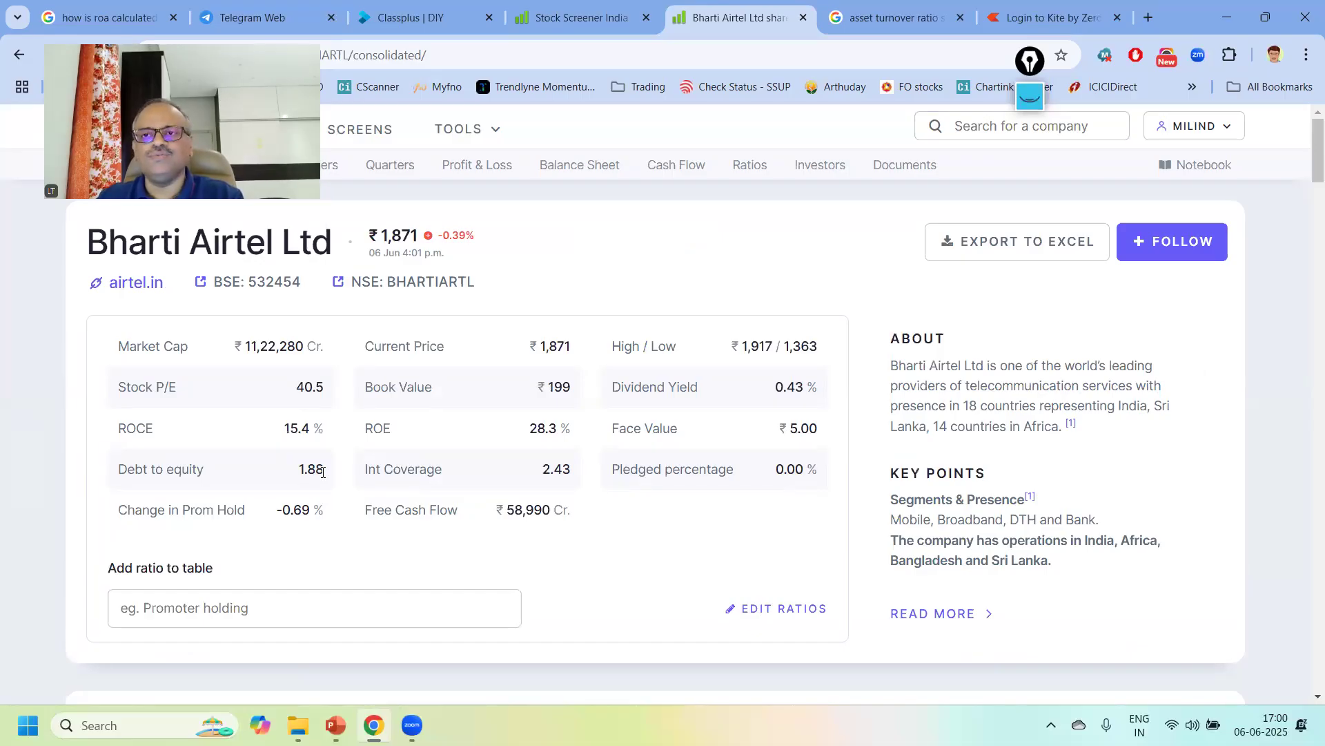
# Save the Risk Debt Equity ratio and open the form for creating another custom ratio.
pyautogui.click(580, 20)
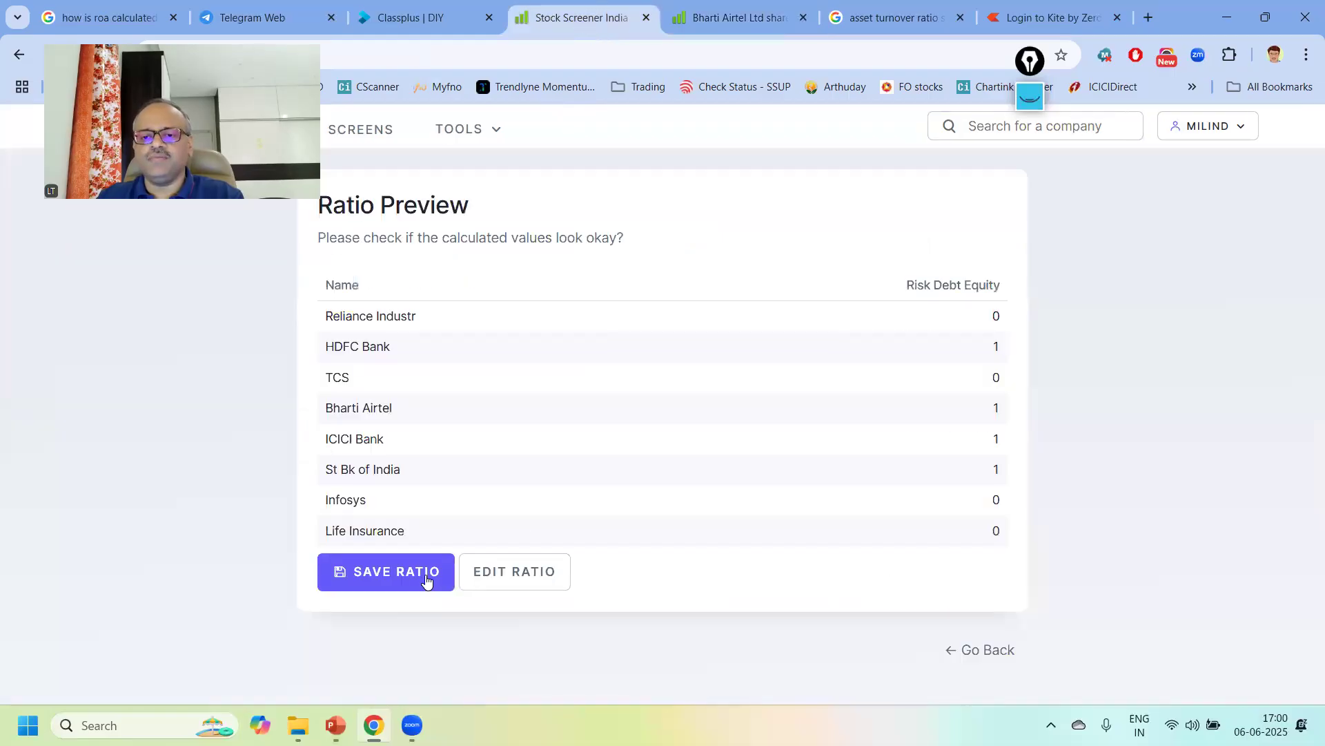
pyautogui.click(413, 580)
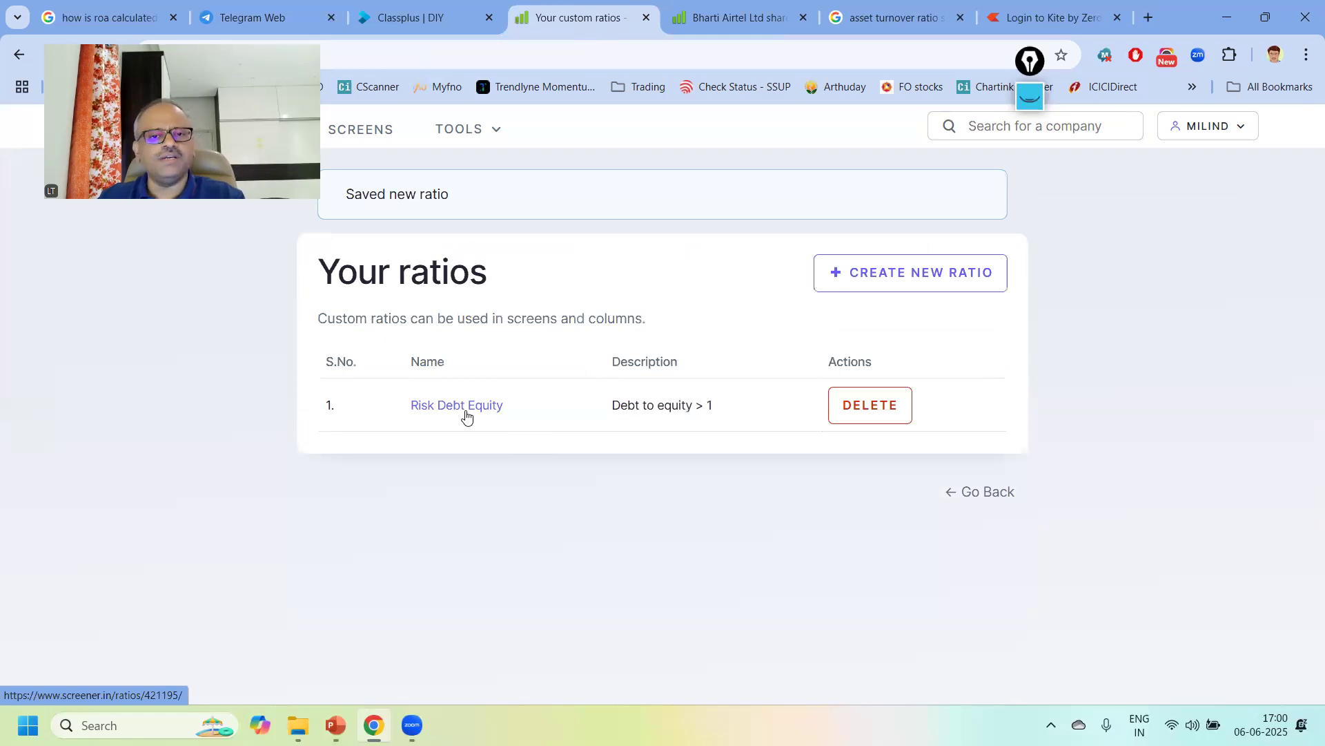
pyautogui.click(879, 278)
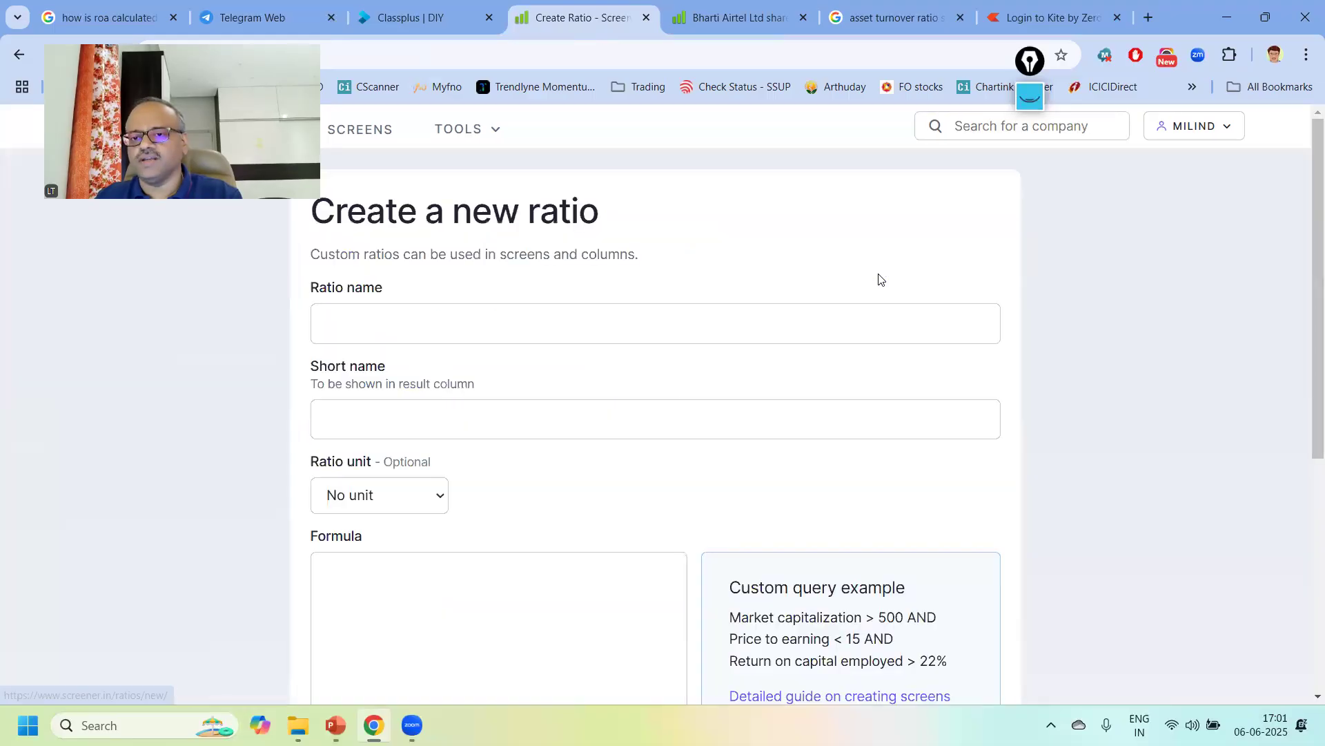
# Name the new ratio "Risk Interest Coverage Ratio" and give it the short name "Risk IC ratio".
pyautogui.click(644, 326)
pyautogui.write('Ris')
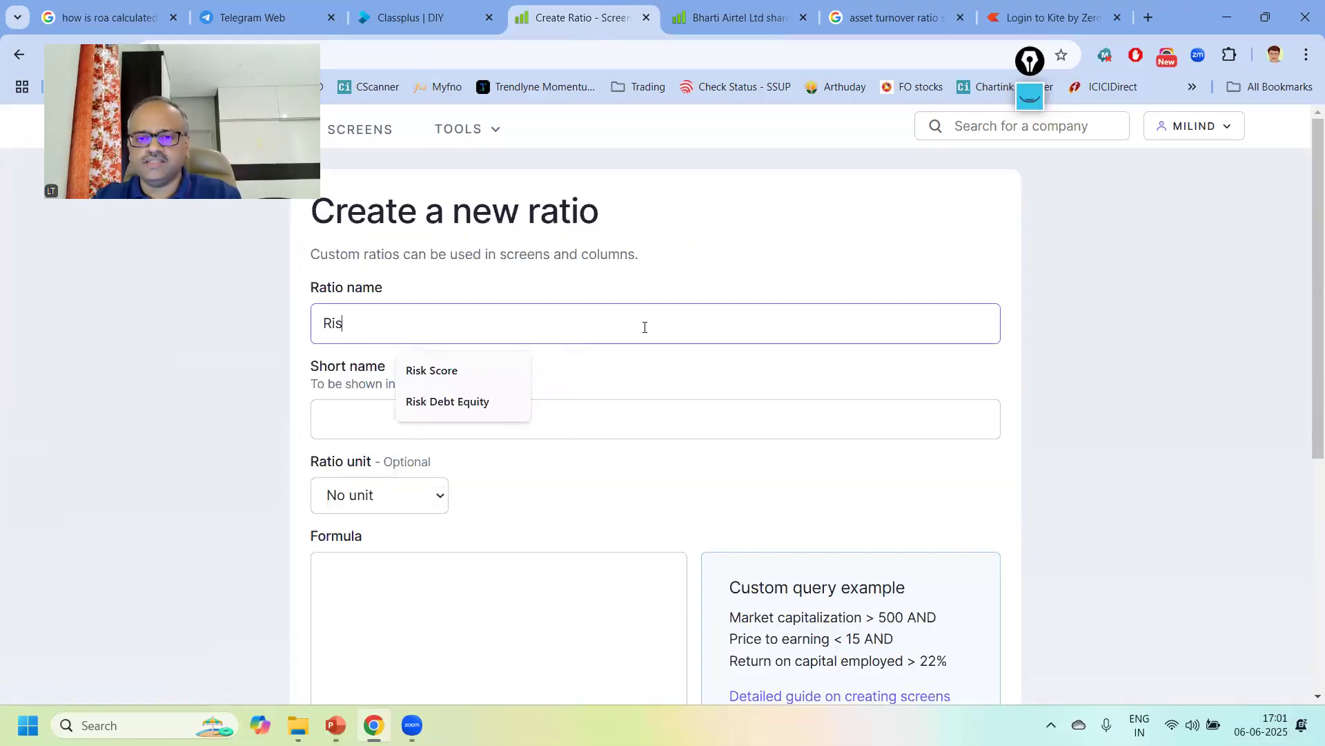
pyautogui.write('k Int')
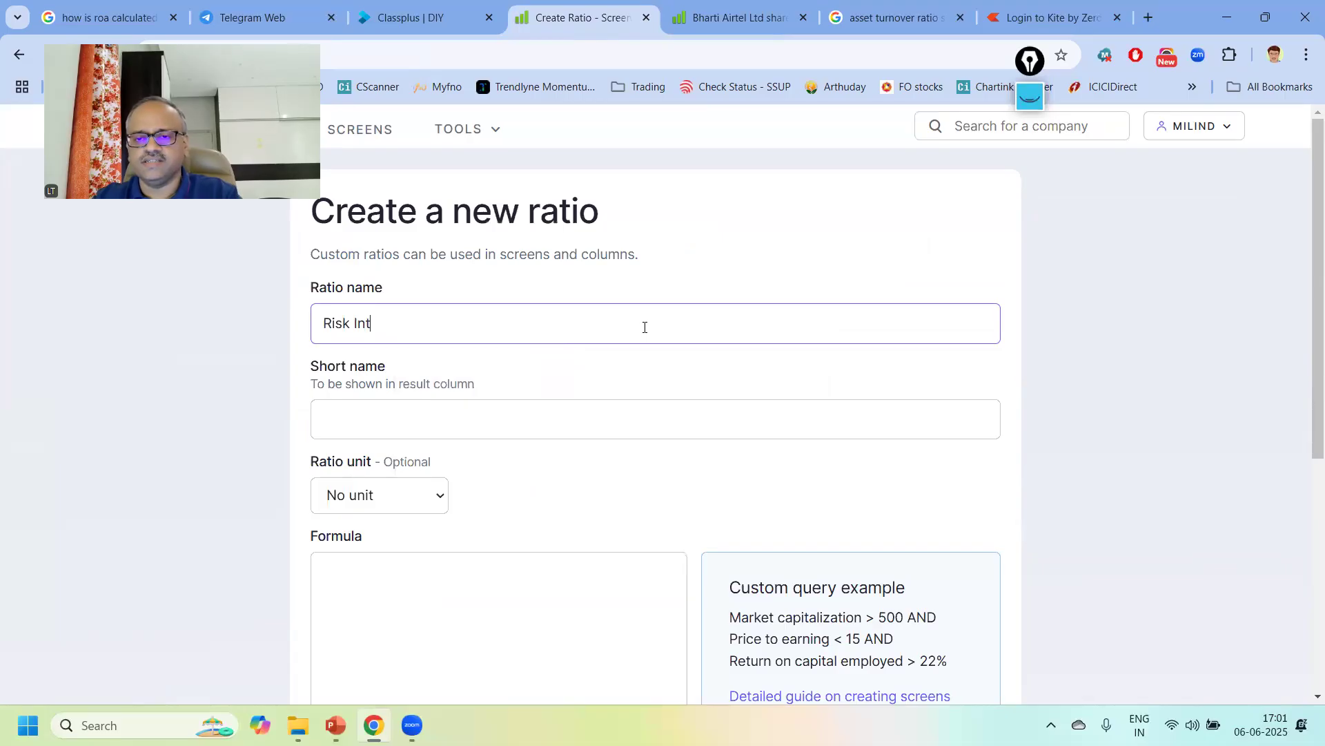
pyautogui.write('erest Coverage Ratio')
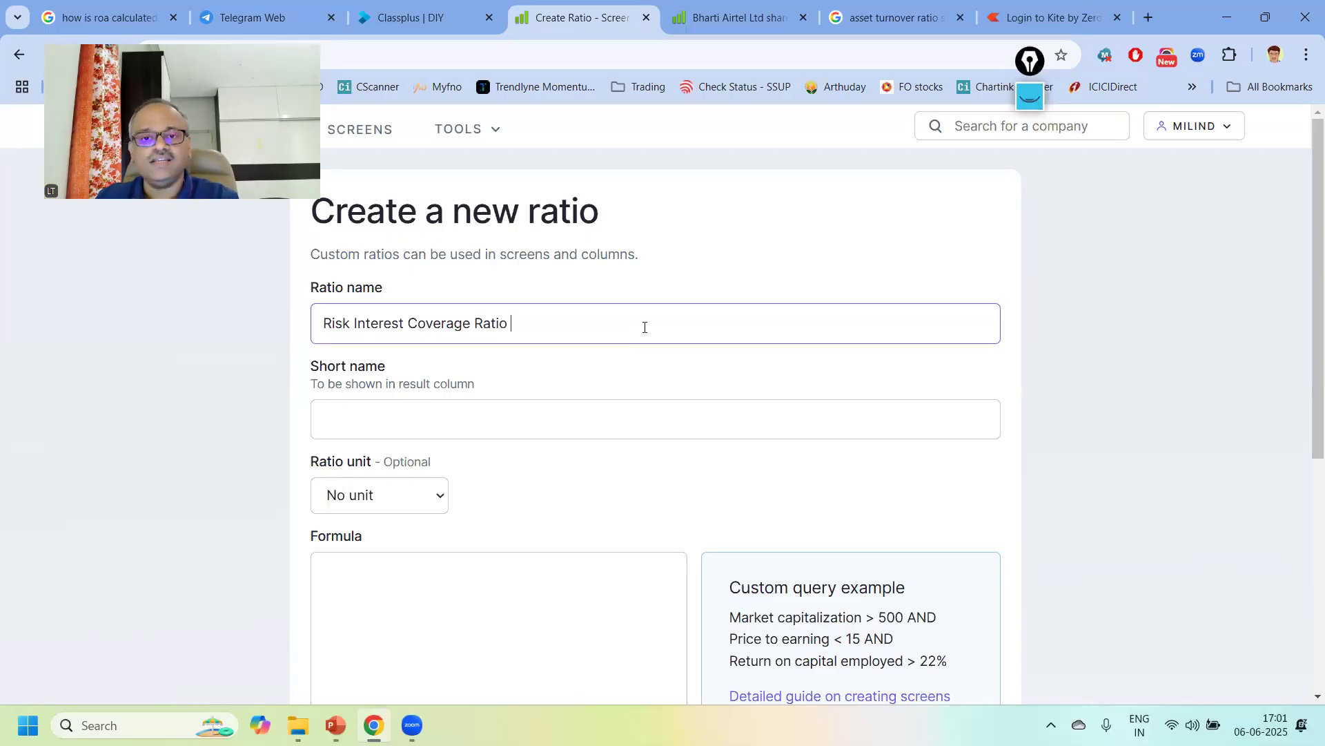
pyautogui.click(485, 421)
pyautogui.write('Risk INC')
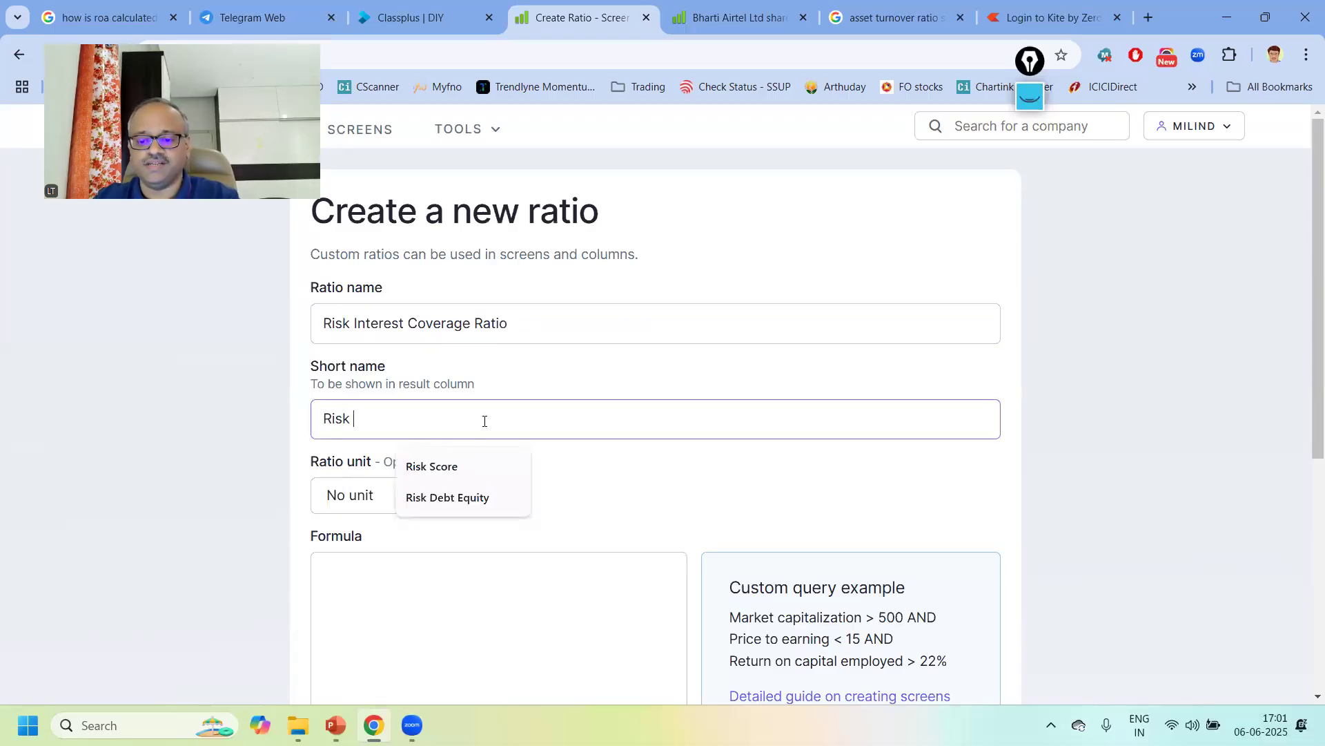
pyautogui.press('BackSpace')
pyautogui.press('BackSpace')
pyautogui.press('BackSpace')
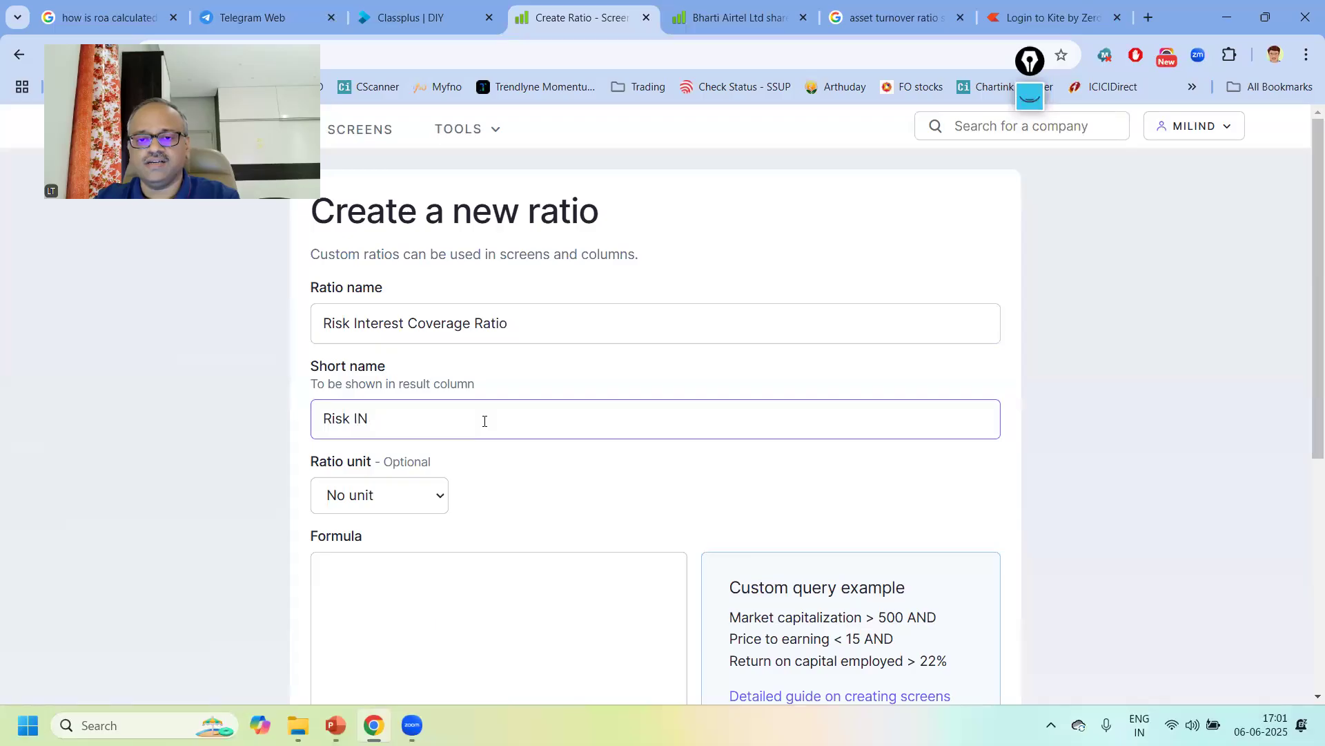
pyautogui.write('C ratio')
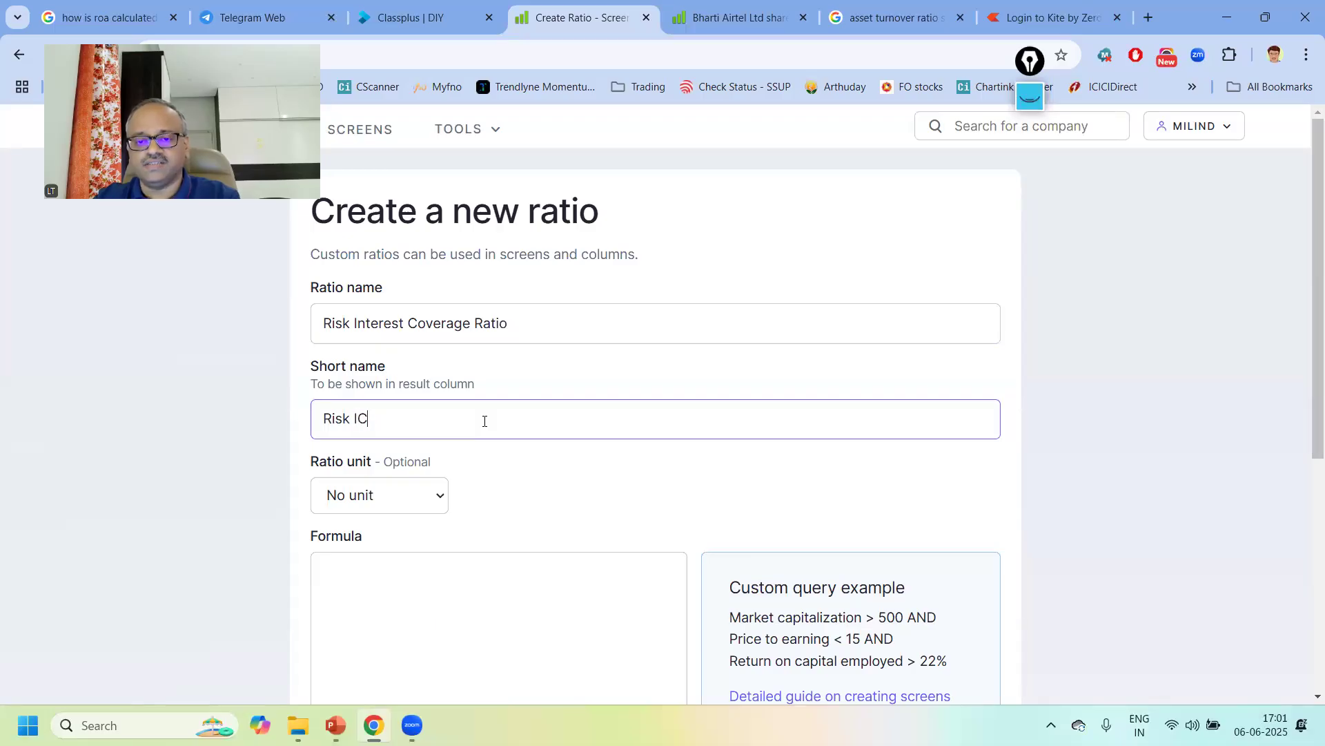
# Define the ratio's formula as "Interest Coverage Ratio < 1", using the suggested Interest Coverage Ratio.
pyautogui.click(466, 571)
pyautogui.write('intere')
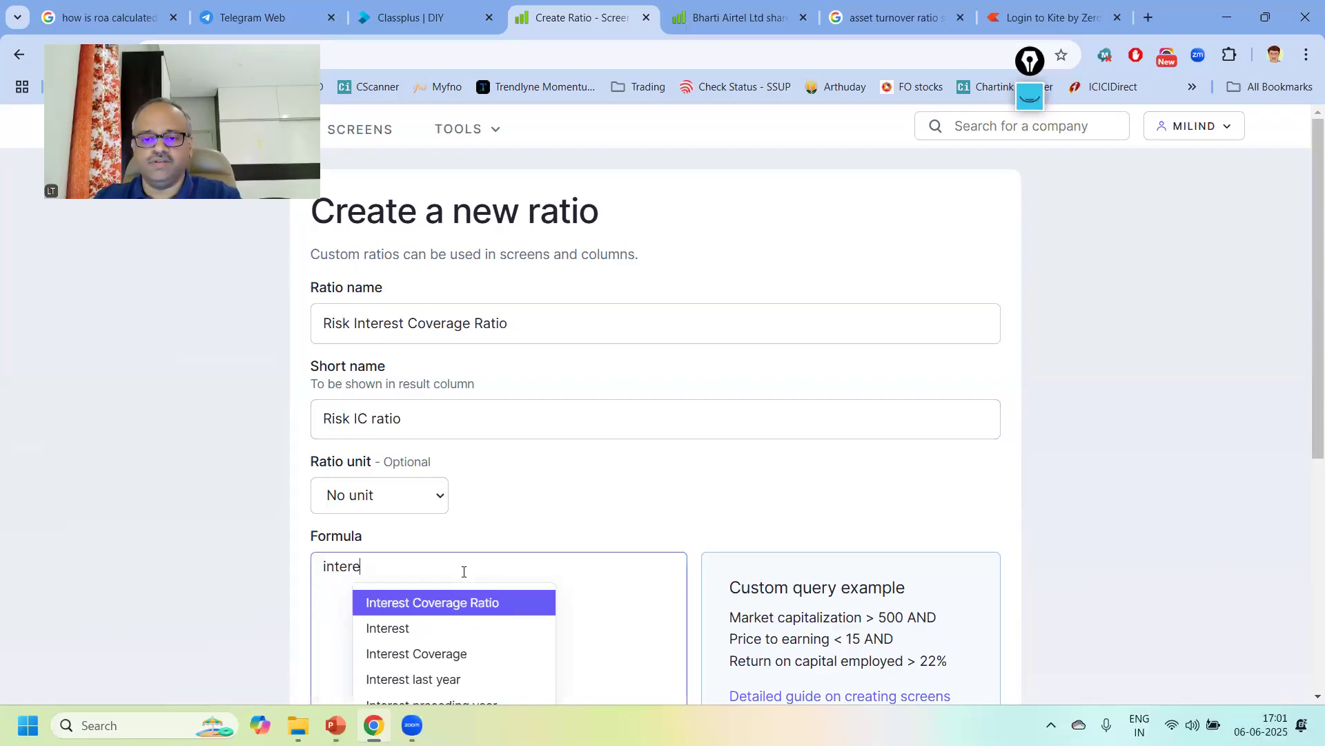
pyautogui.click(465, 603)
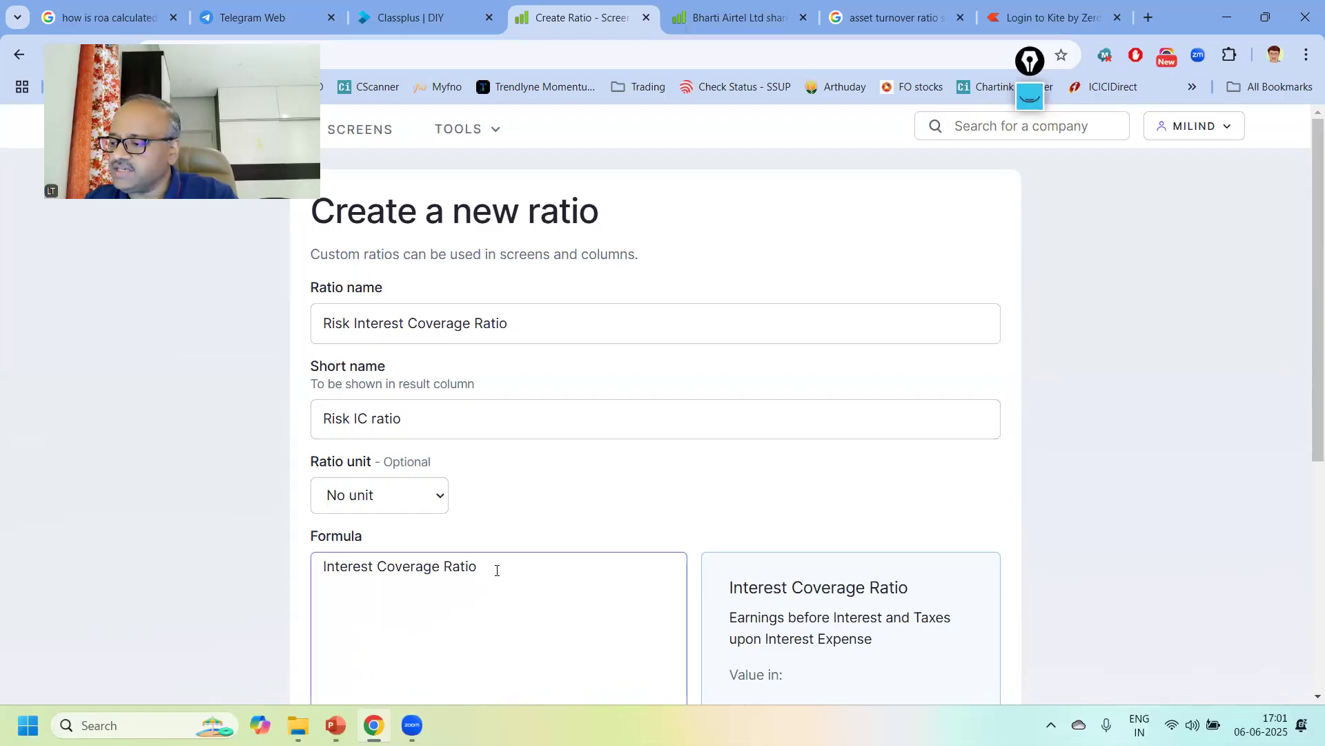
pyautogui.write('< ')
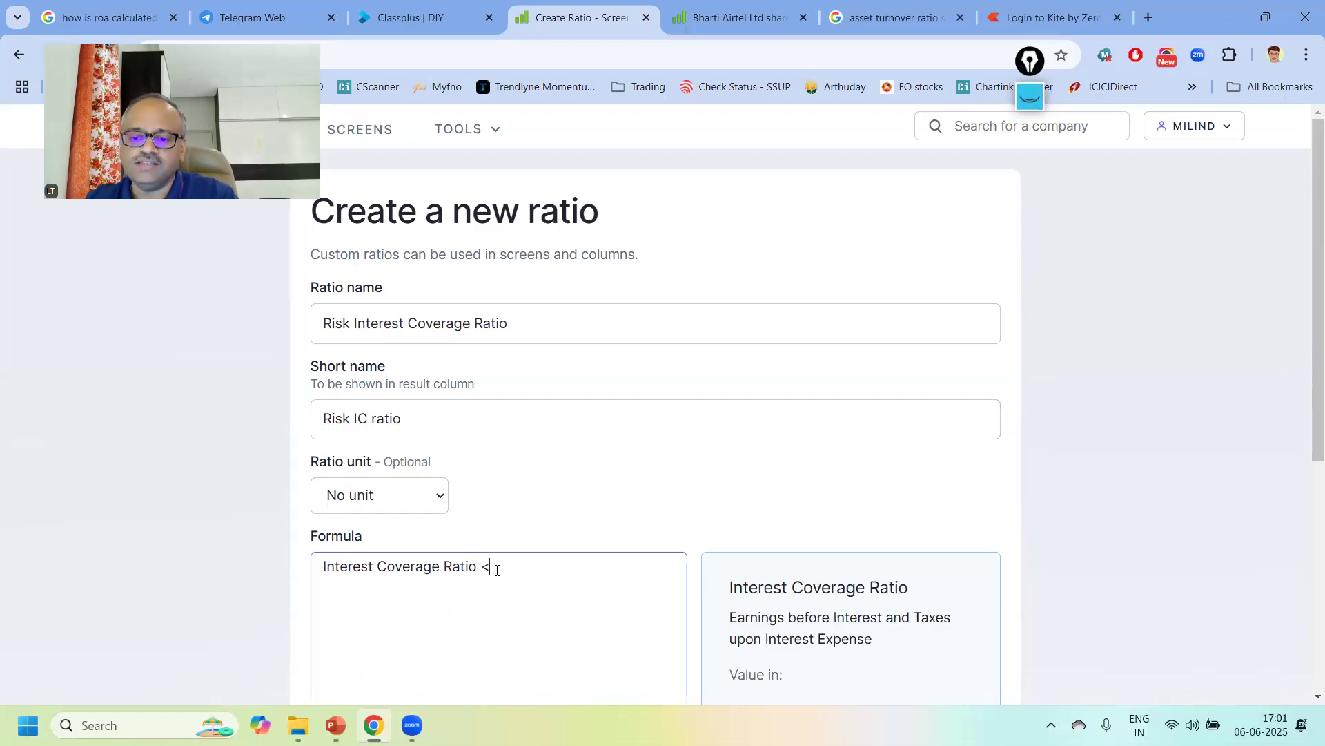
pyautogui.write('1')
# Copy the formula "Interest Coverage Ratio < 1" into the description and preview the ratio's calculated values.
pyautogui.scroll(-2, 508, 566)
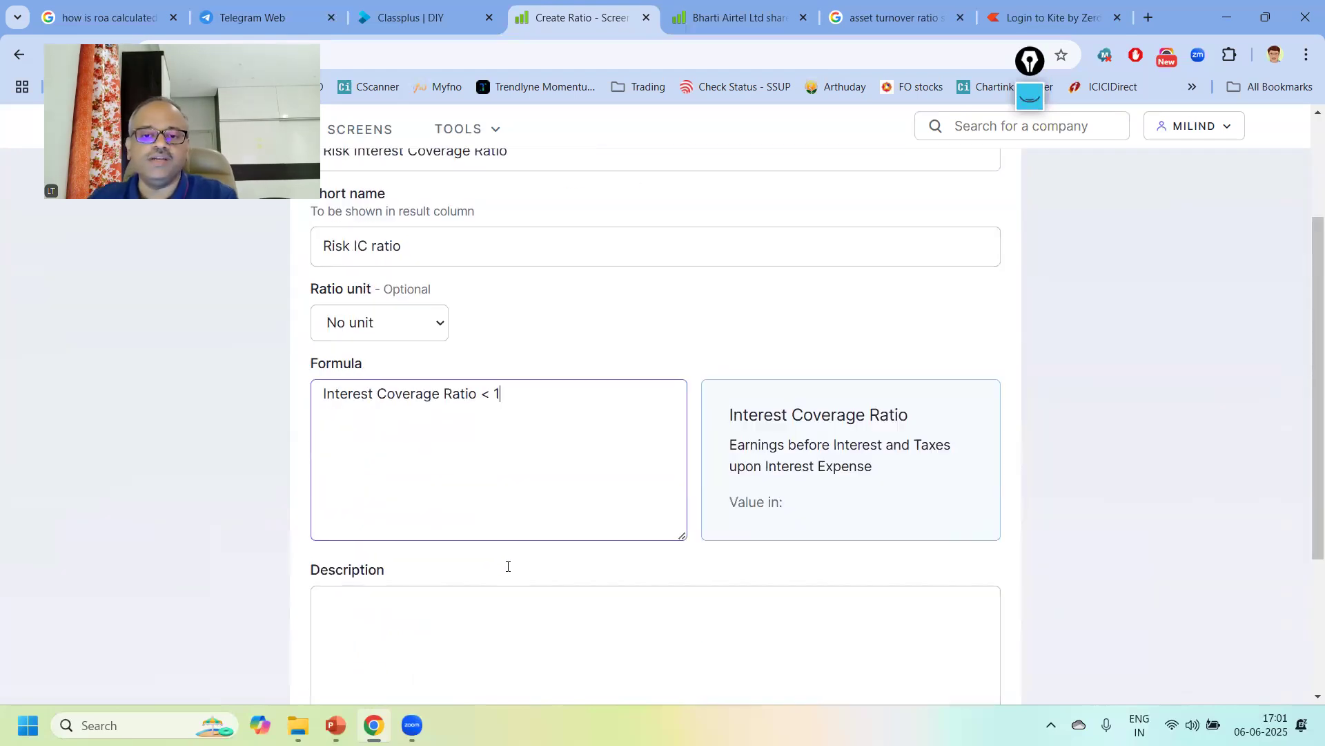
pyautogui.moveTo(548, 407); pyautogui.dragTo(292, 402)
pyautogui.hotkey('ctrl', 'c')
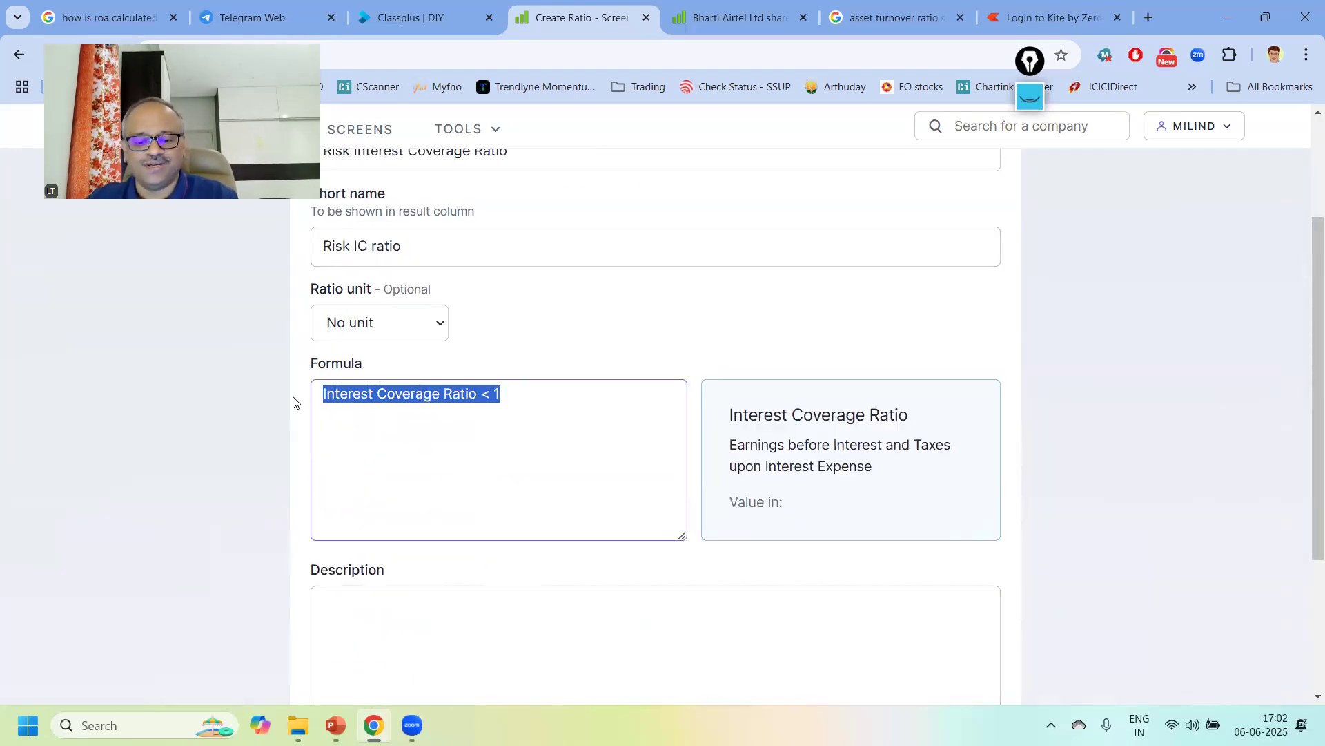
pyautogui.click(385, 608)
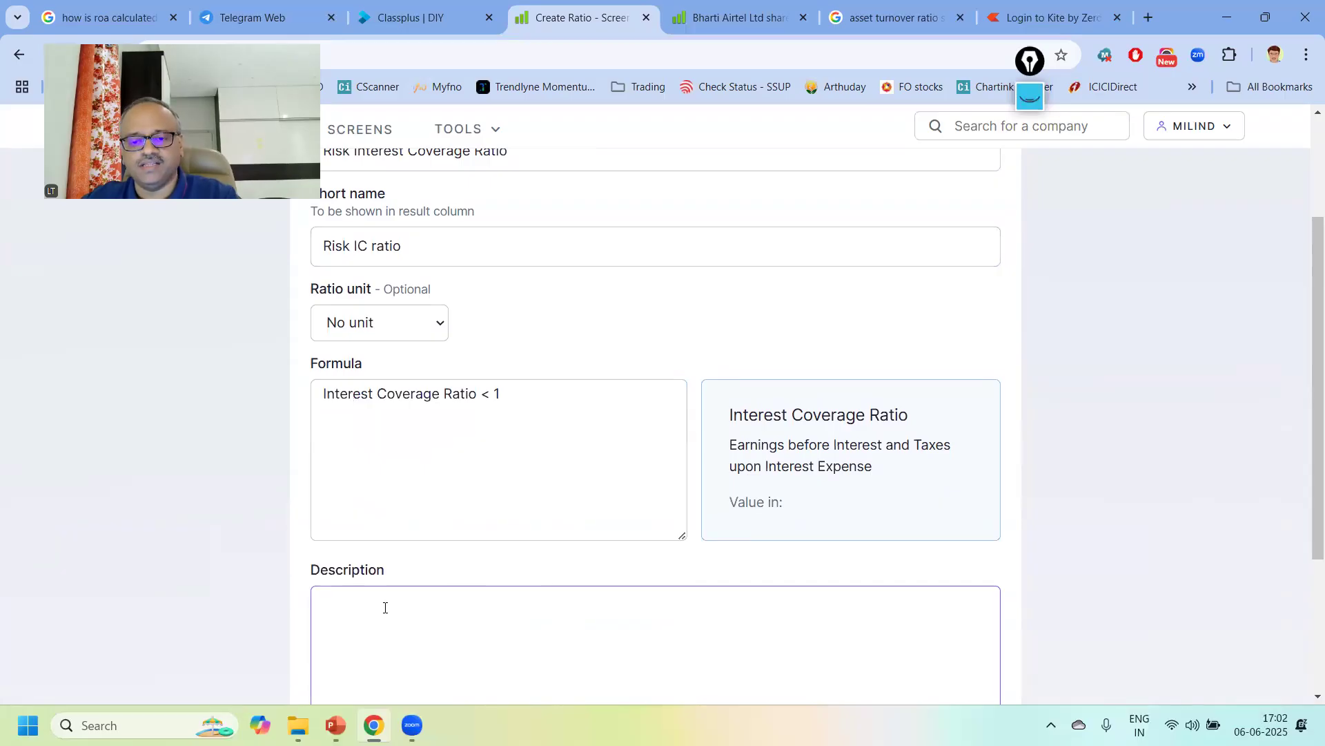
pyautogui.hotkey('ctrl', 'v')
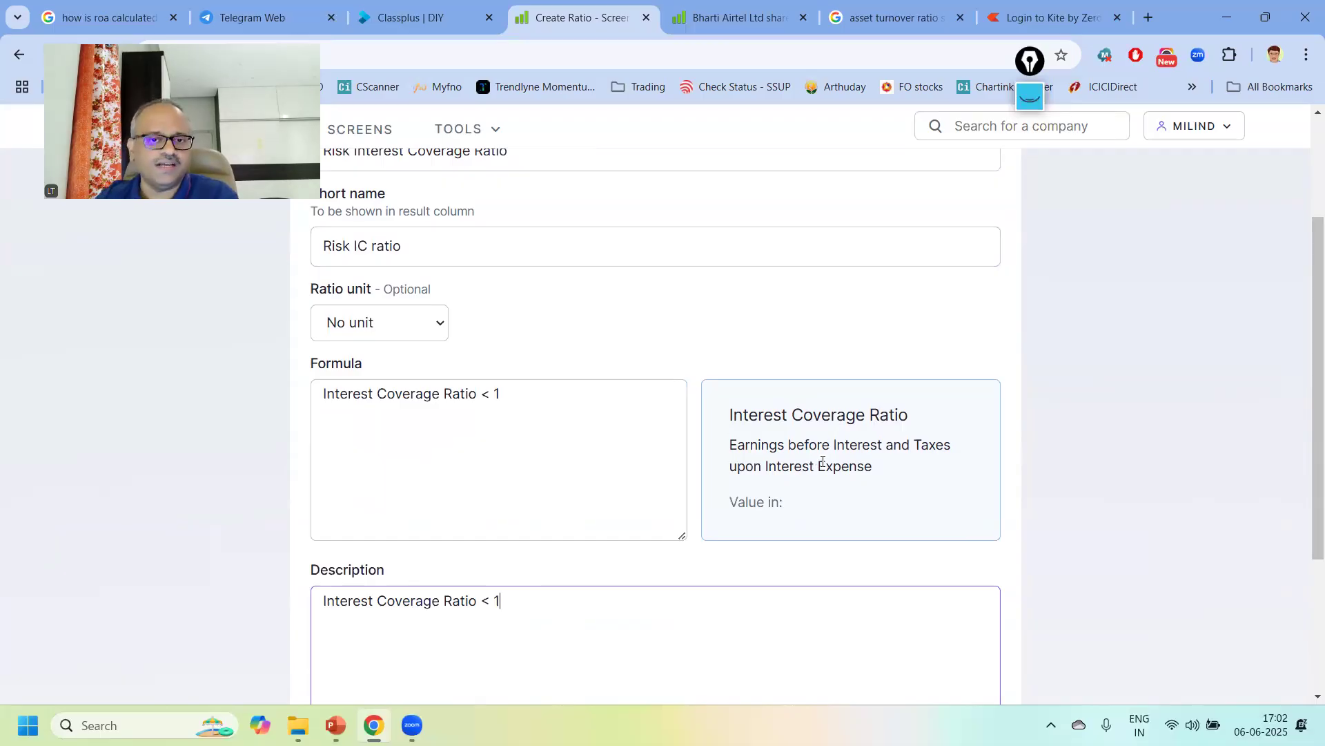
pyautogui.scroll(-3, 524, 537)
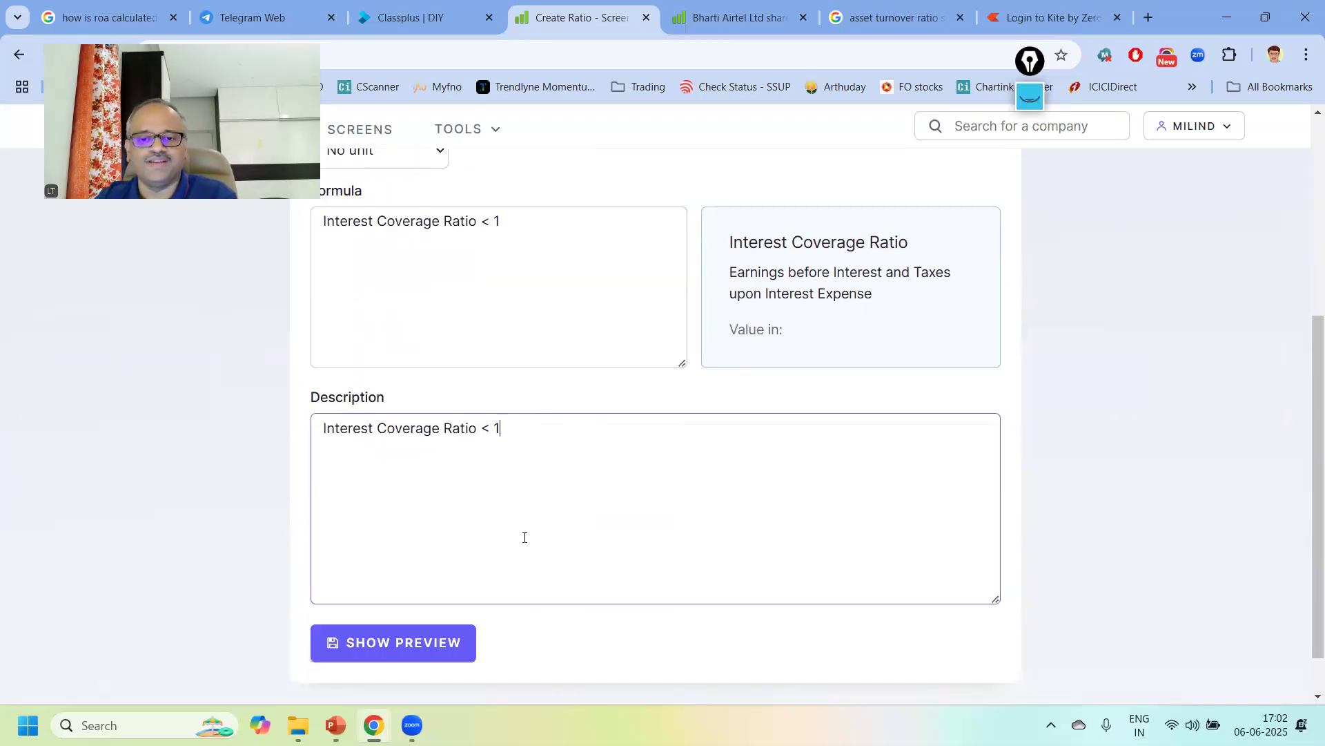
pyautogui.click(436, 644)
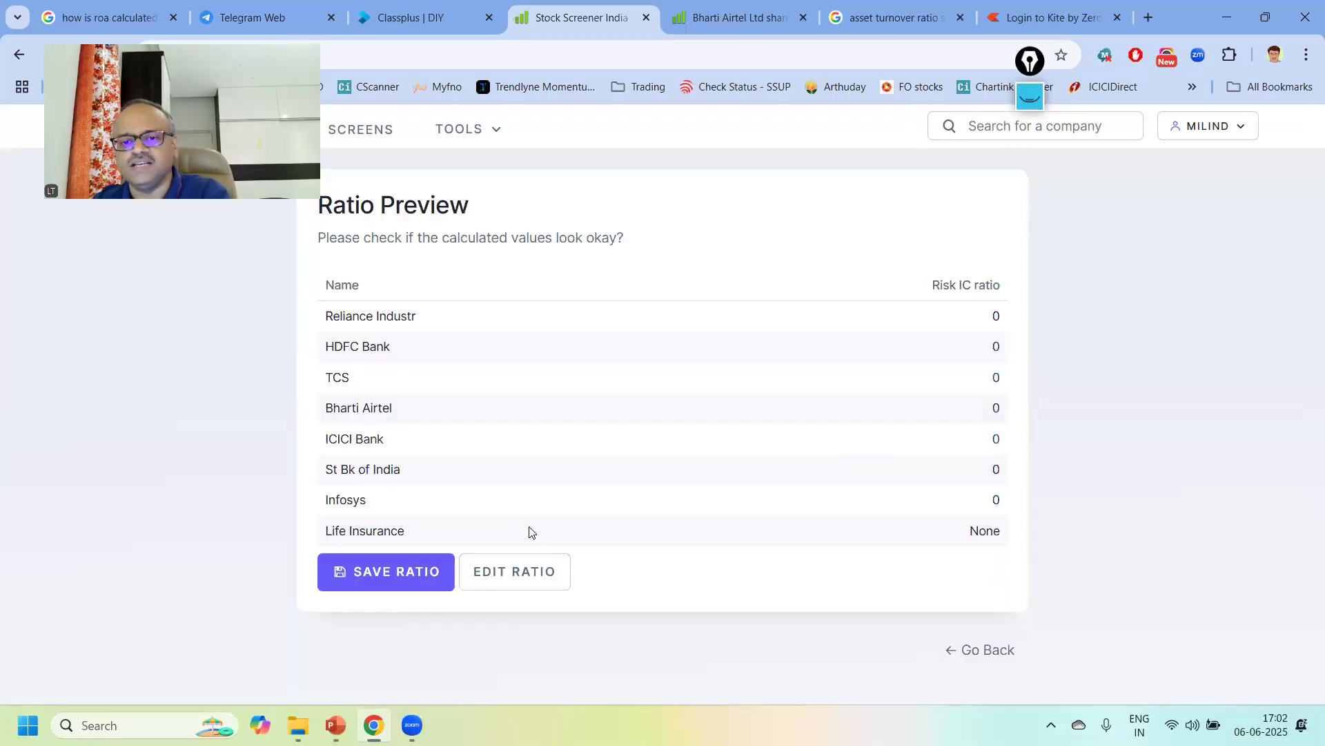
# Look up Infosys Ltd and examine its interest coverage and Risk Debt Equity values on the company page.
pyautogui.click(787, 19)
pyautogui.click(963, 127)
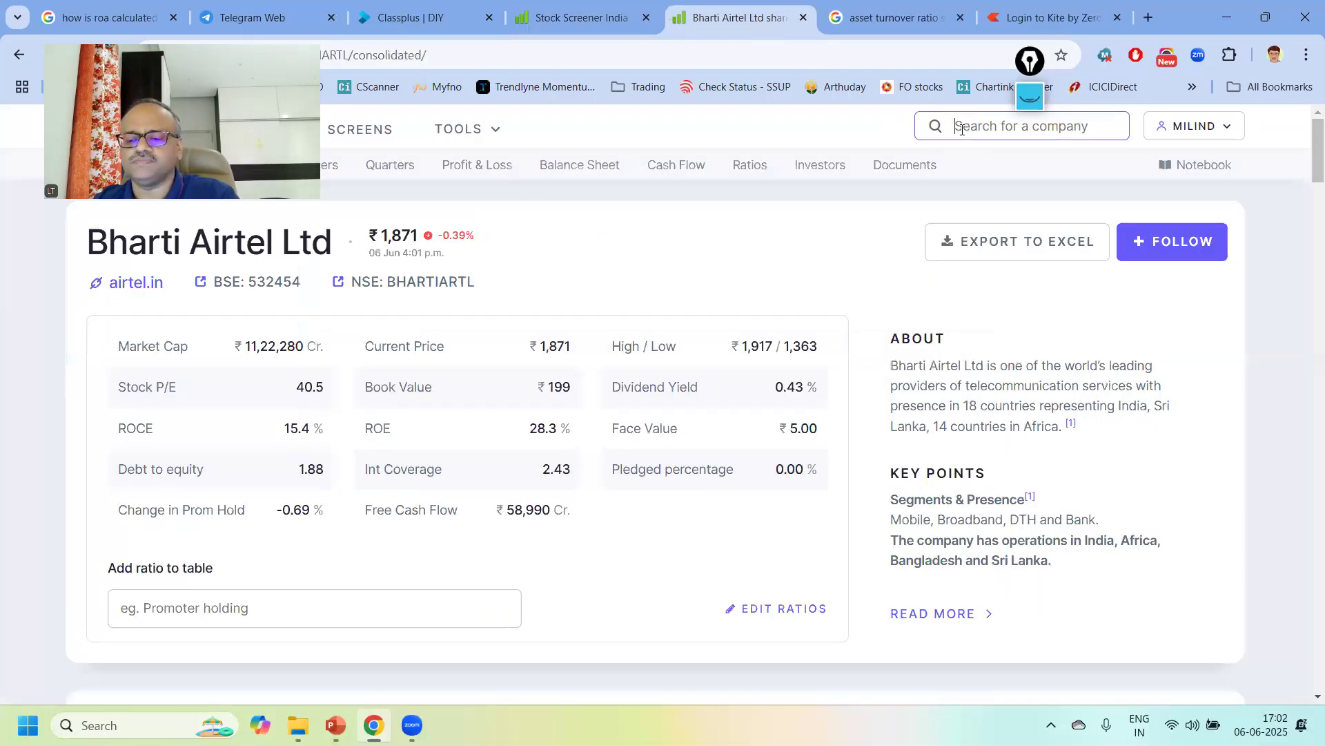
pyautogui.write('infosys')
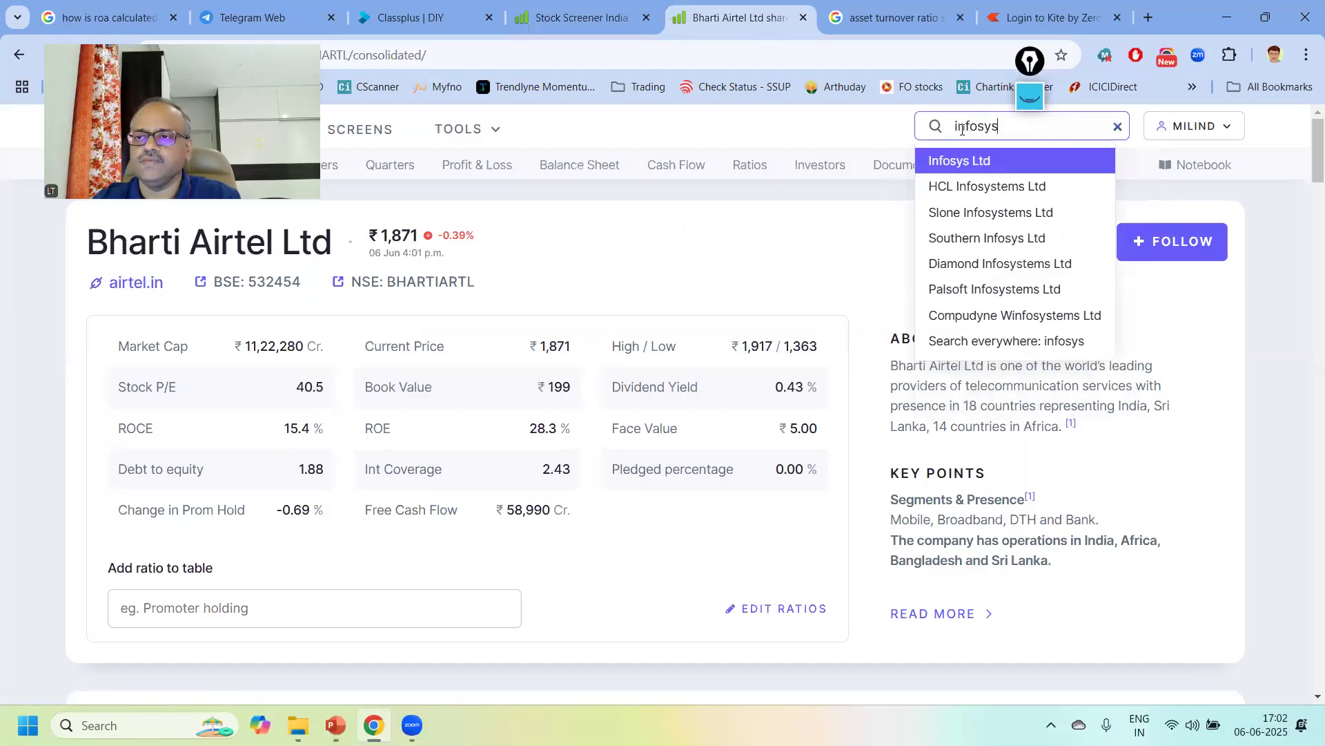
pyautogui.click(961, 166)
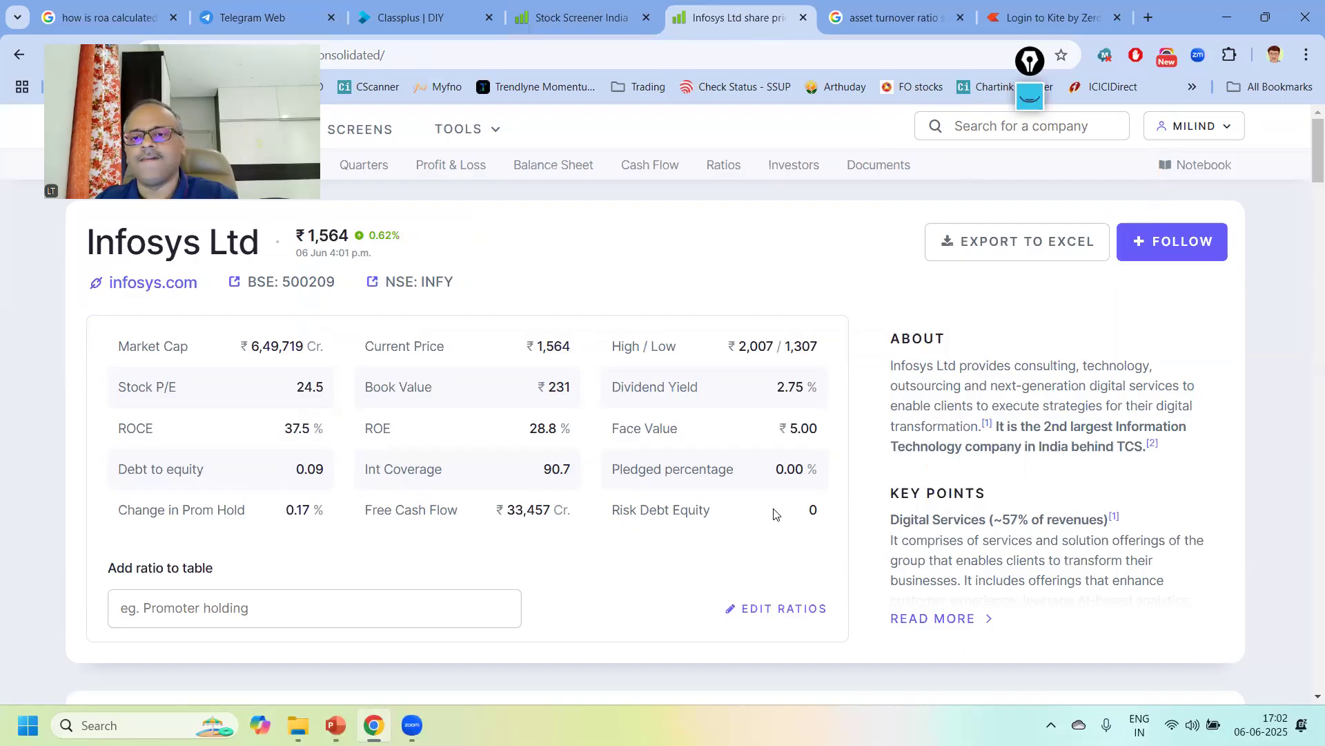
# Look up Rajshree Sugars & Chemicals Ltd and examine its debt, interest coverage and Risk Debt Equity values.
pyautogui.click(971, 128)
pyautogui.write('rajas')
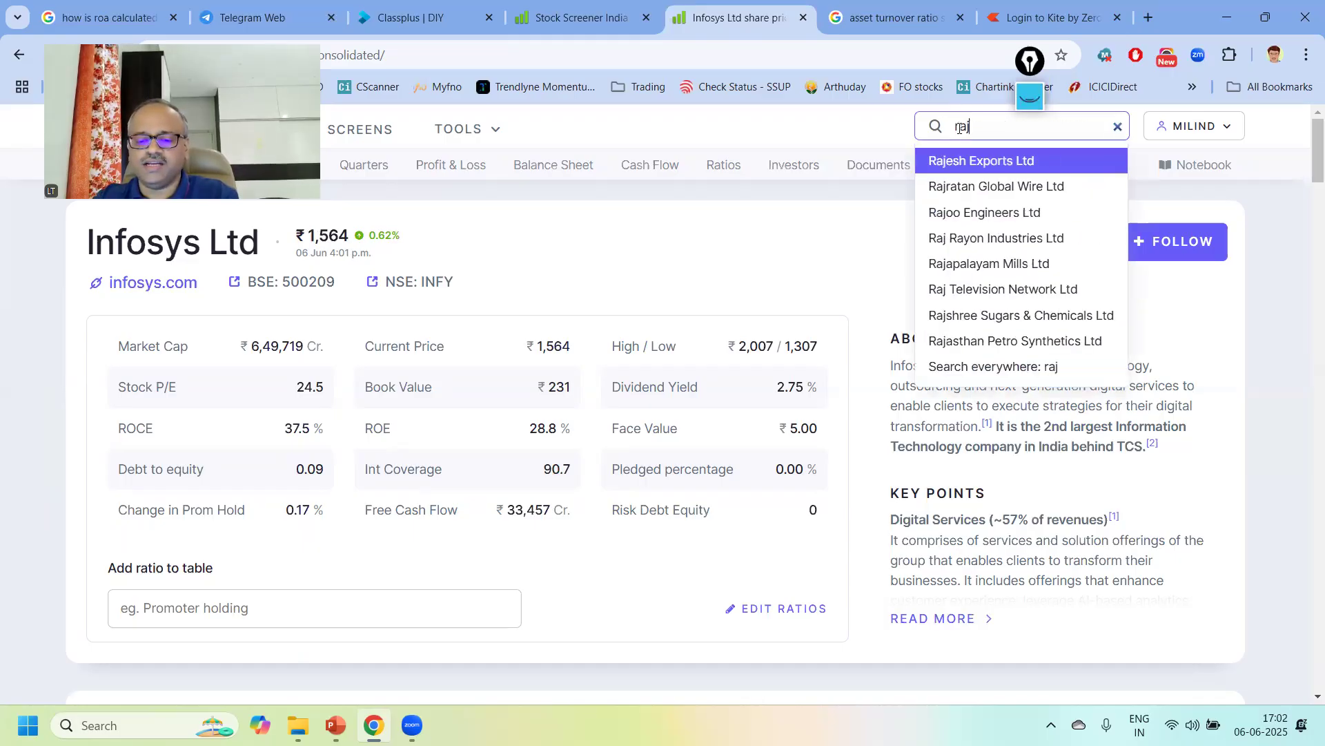
pyautogui.press('BackSpace')
pyautogui.press('BackSpace')
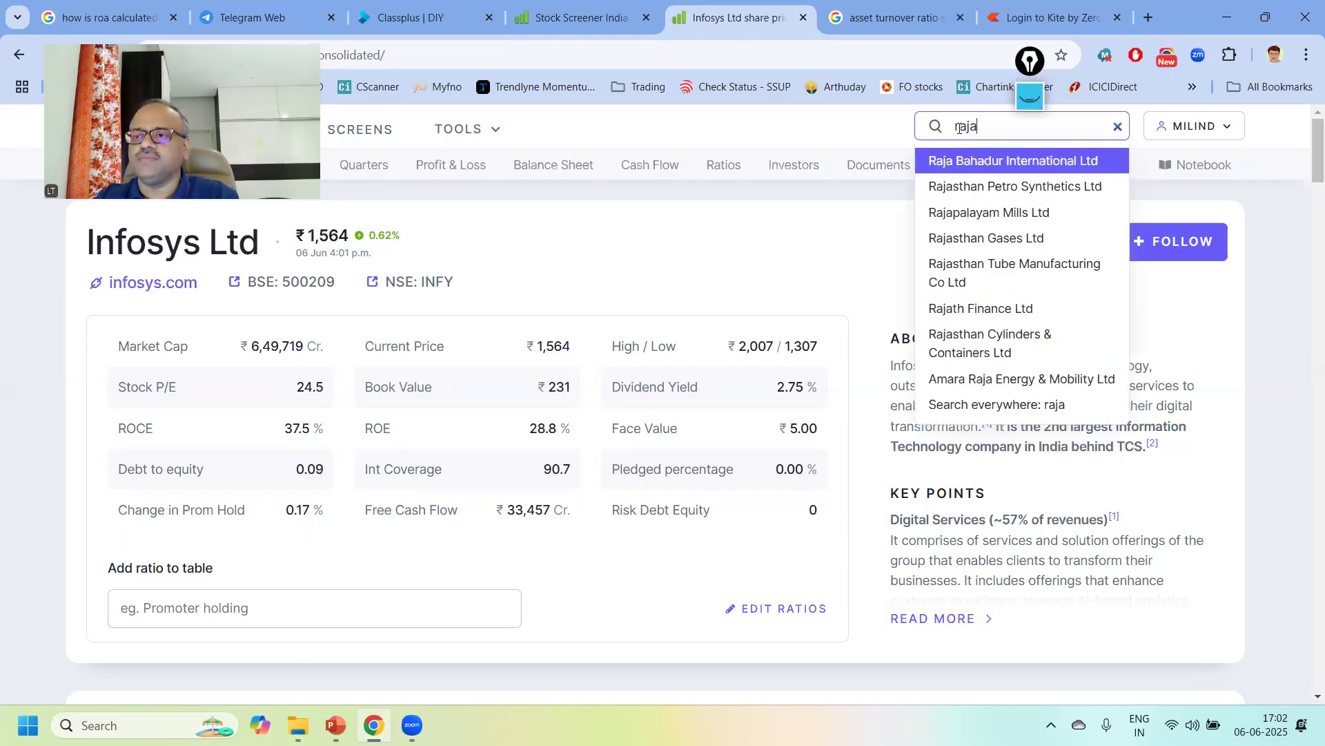
pyautogui.write('shre')
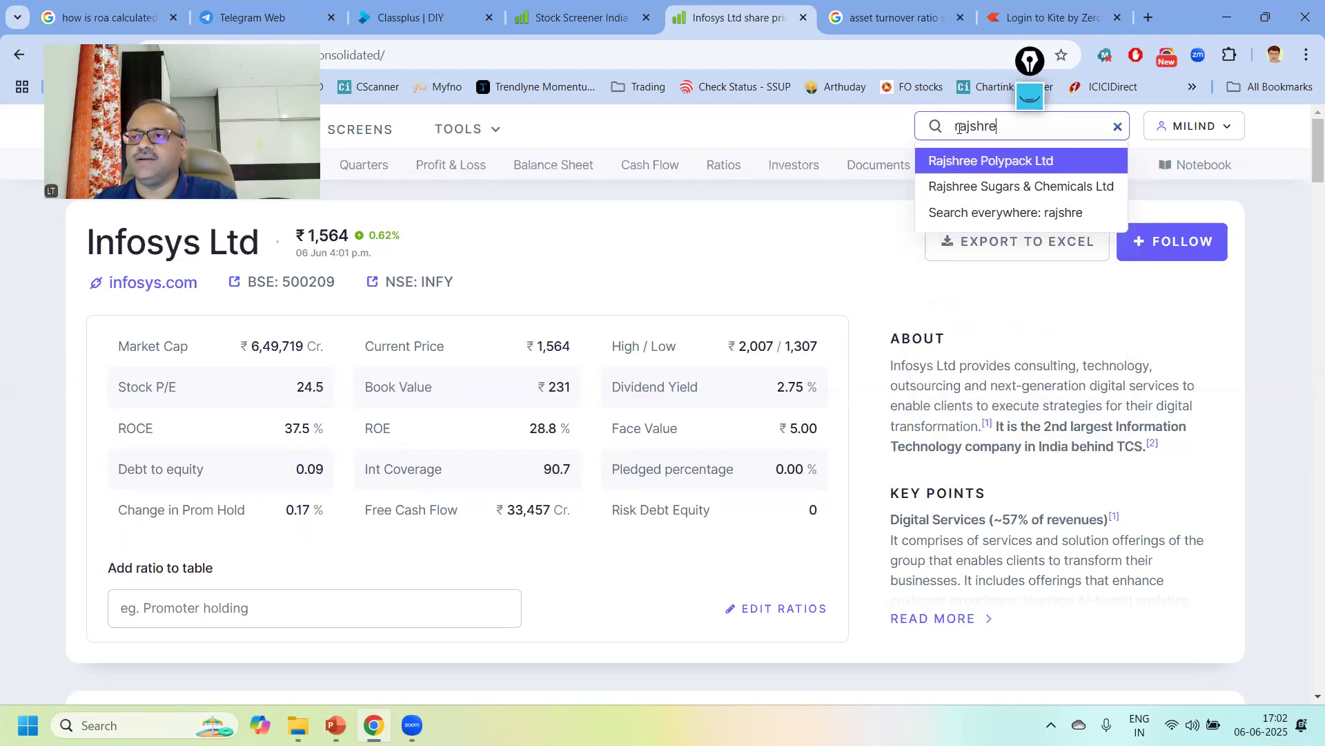
pyautogui.click(966, 189)
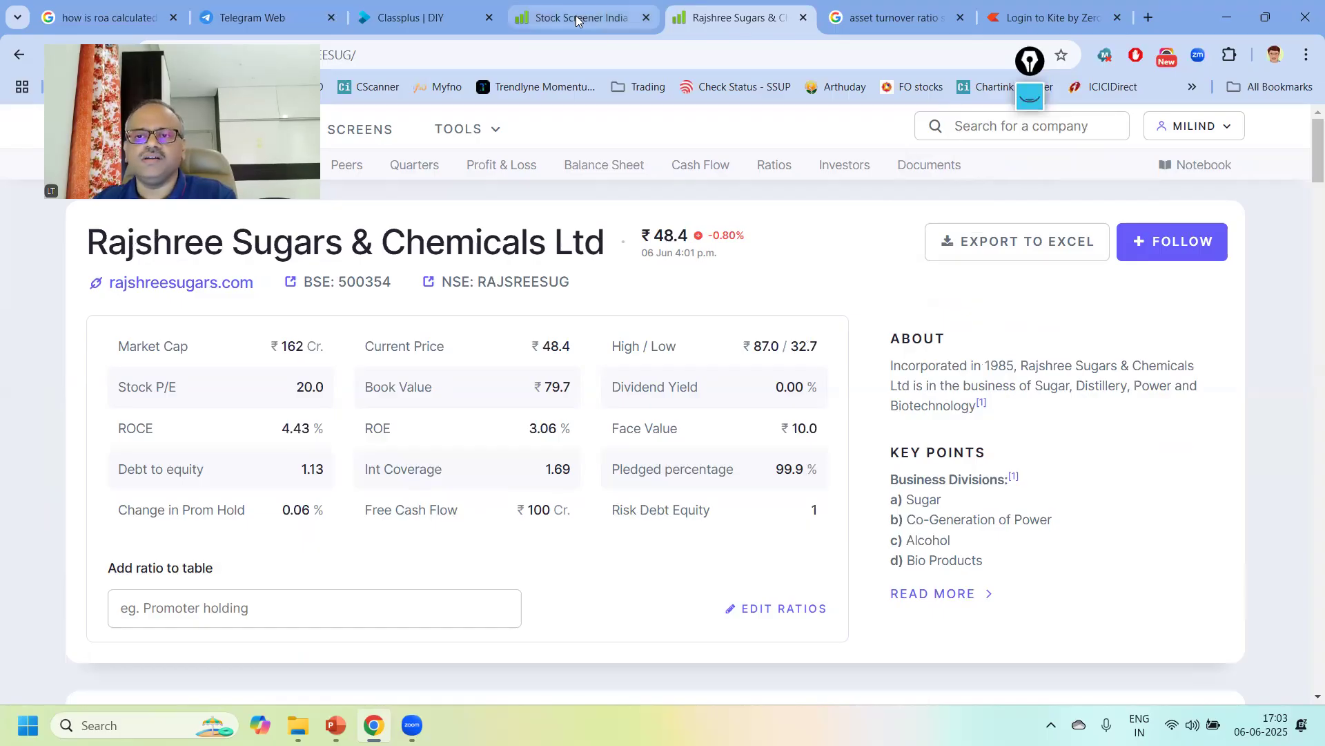
# Save the Risk Interest Coverage Ratio and check it on the Rajshree Sugars & Chemicals Ltd page.
pyautogui.click(610, 26)
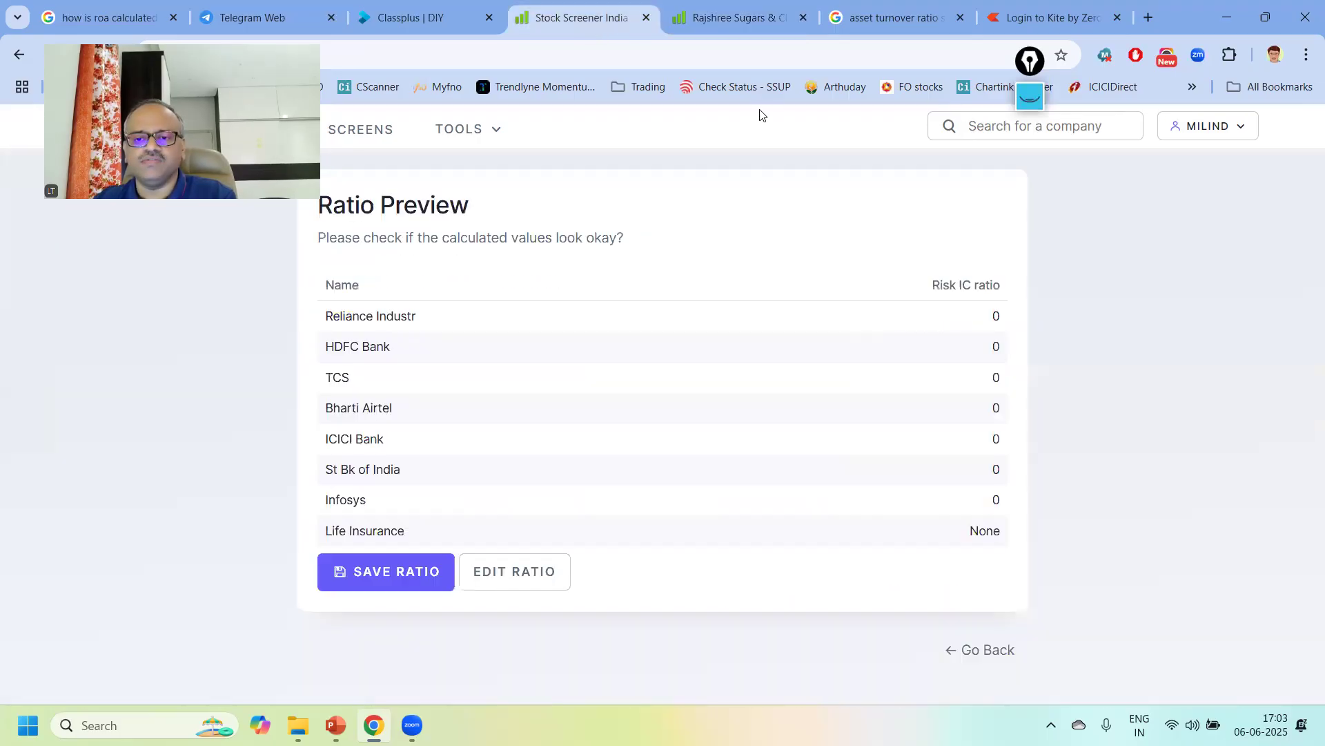
pyautogui.click(381, 579)
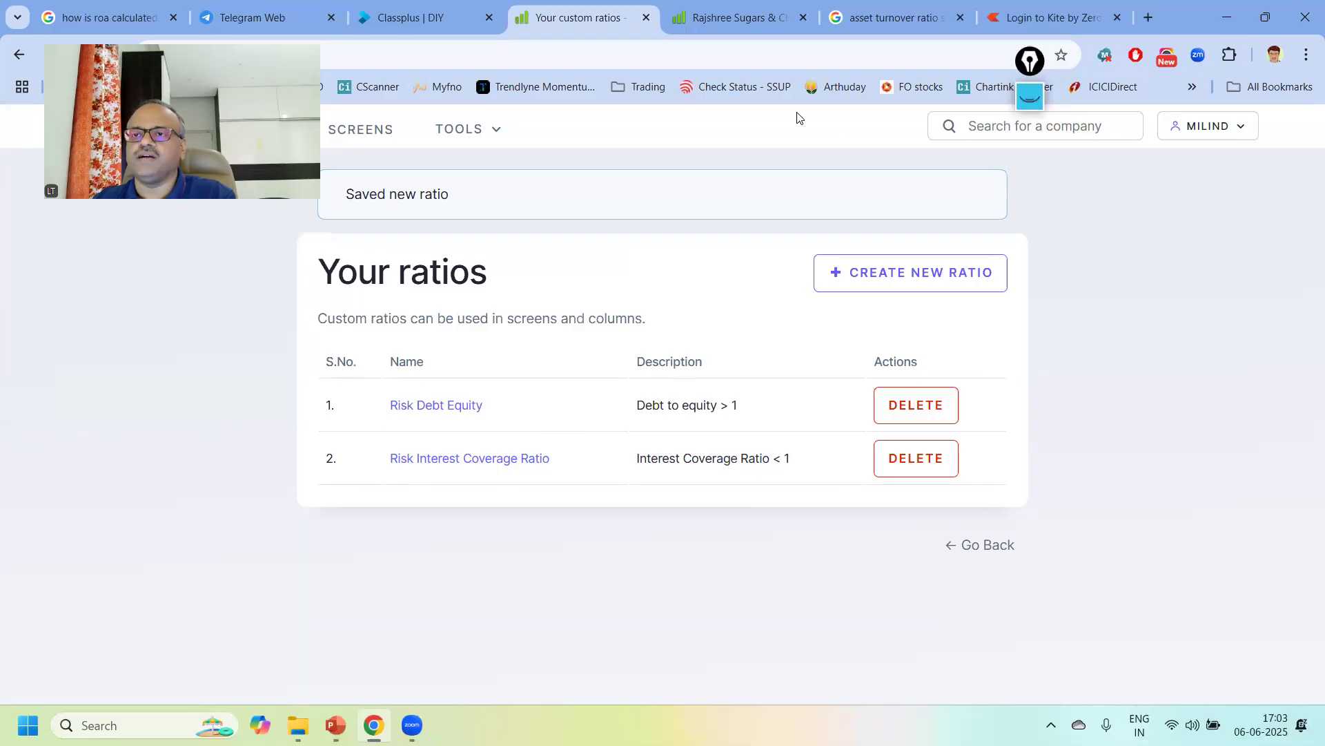
pyautogui.click(758, 19)
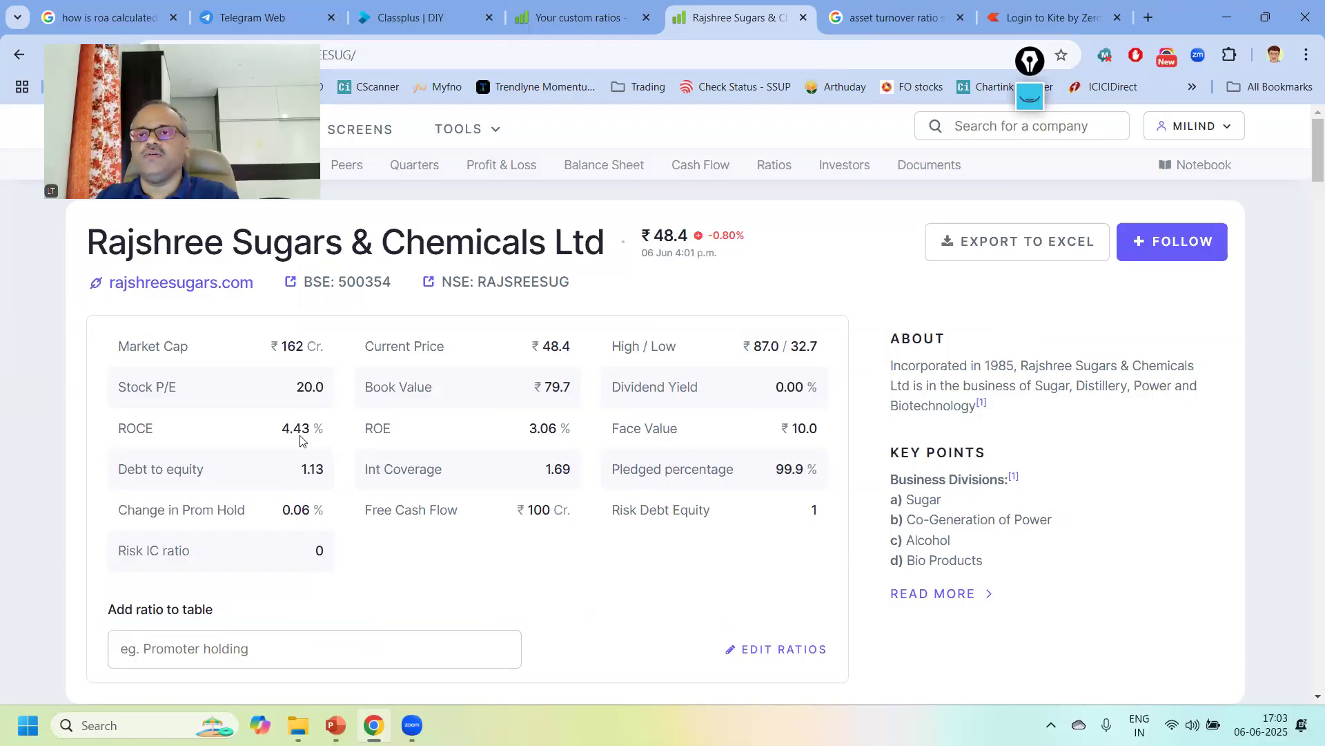
# Start a new custom ratio with "Risk In Pledge" as both its ratio name and its short name.
pyautogui.click(587, 19)
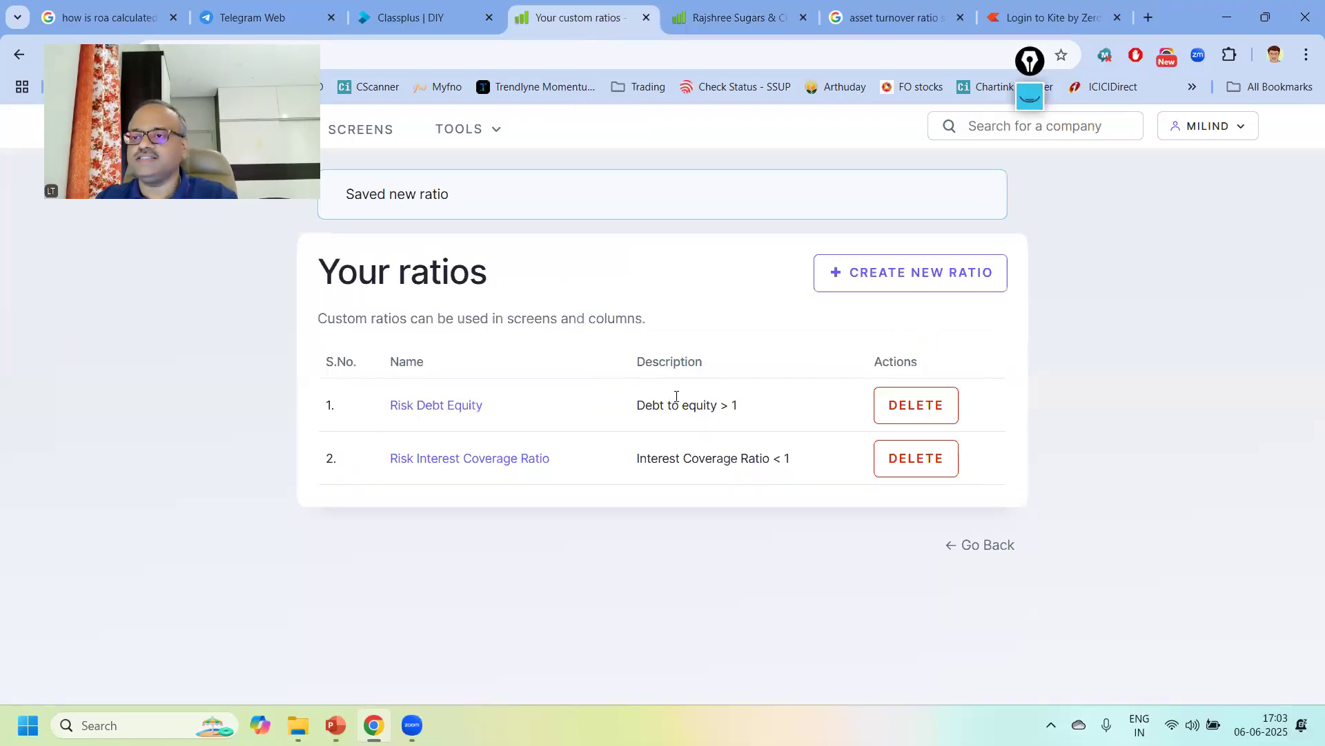
pyautogui.click(887, 276)
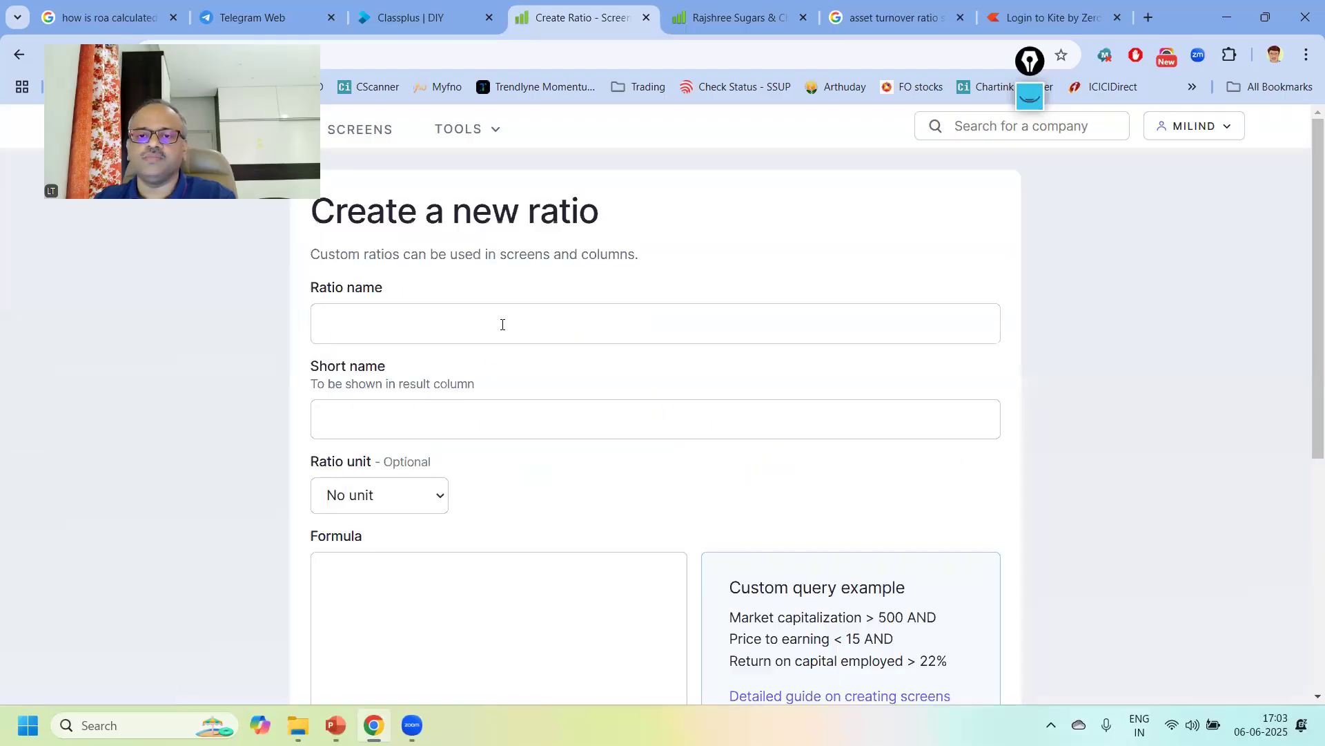
pyautogui.click(501, 323)
pyautogui.write('Risk')
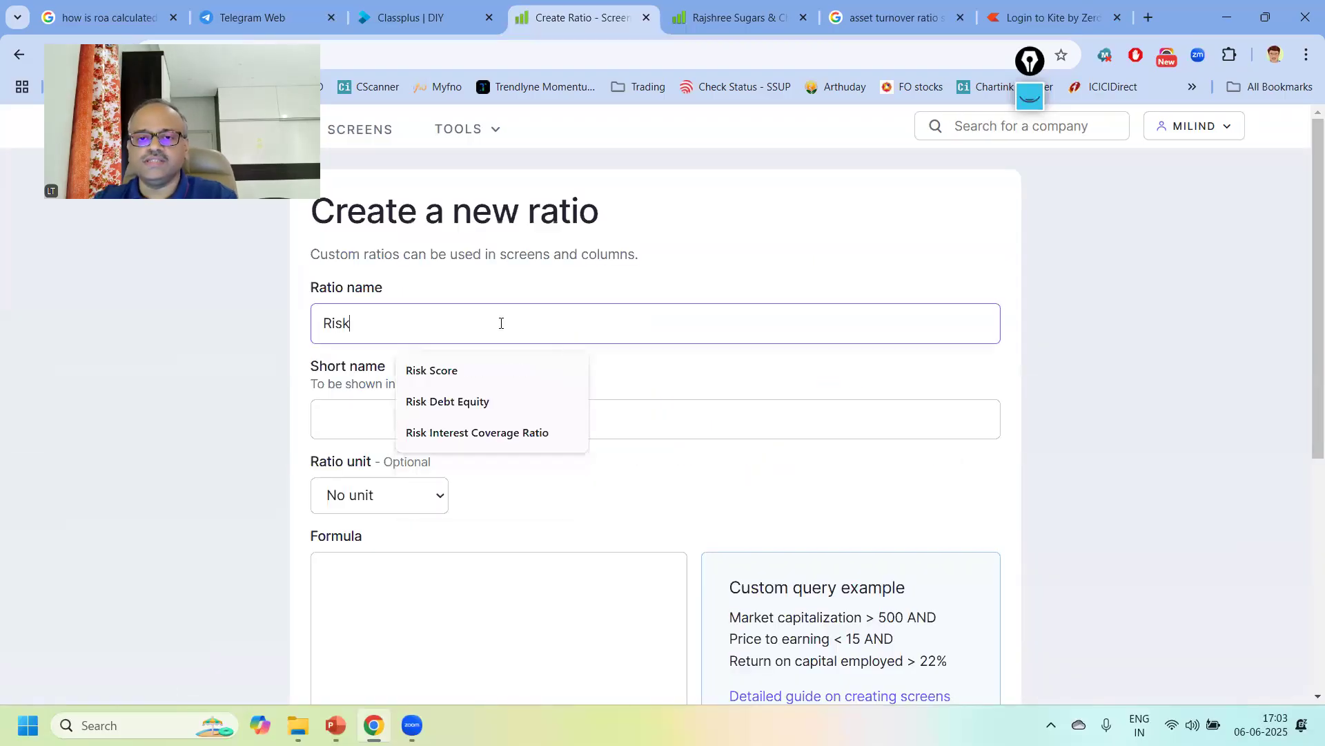
pyautogui.write(' In Pl')
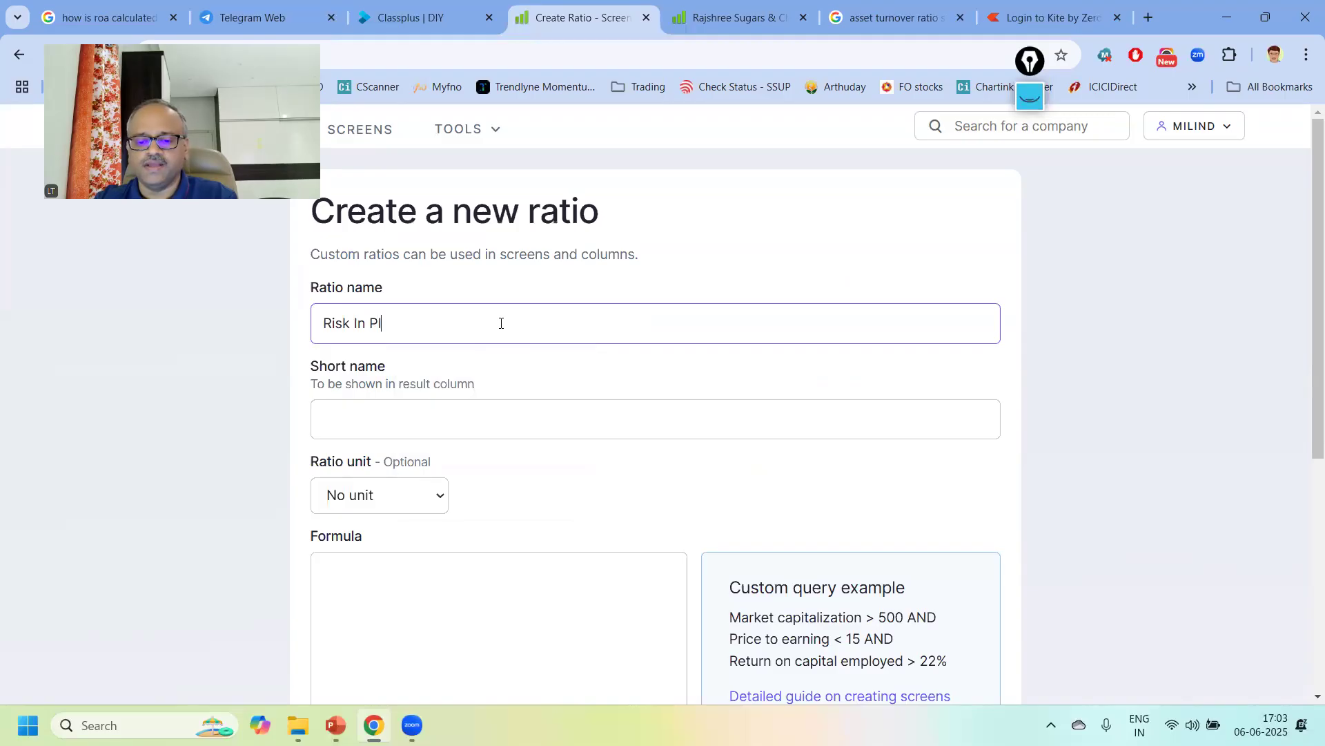
pyautogui.write('edge')
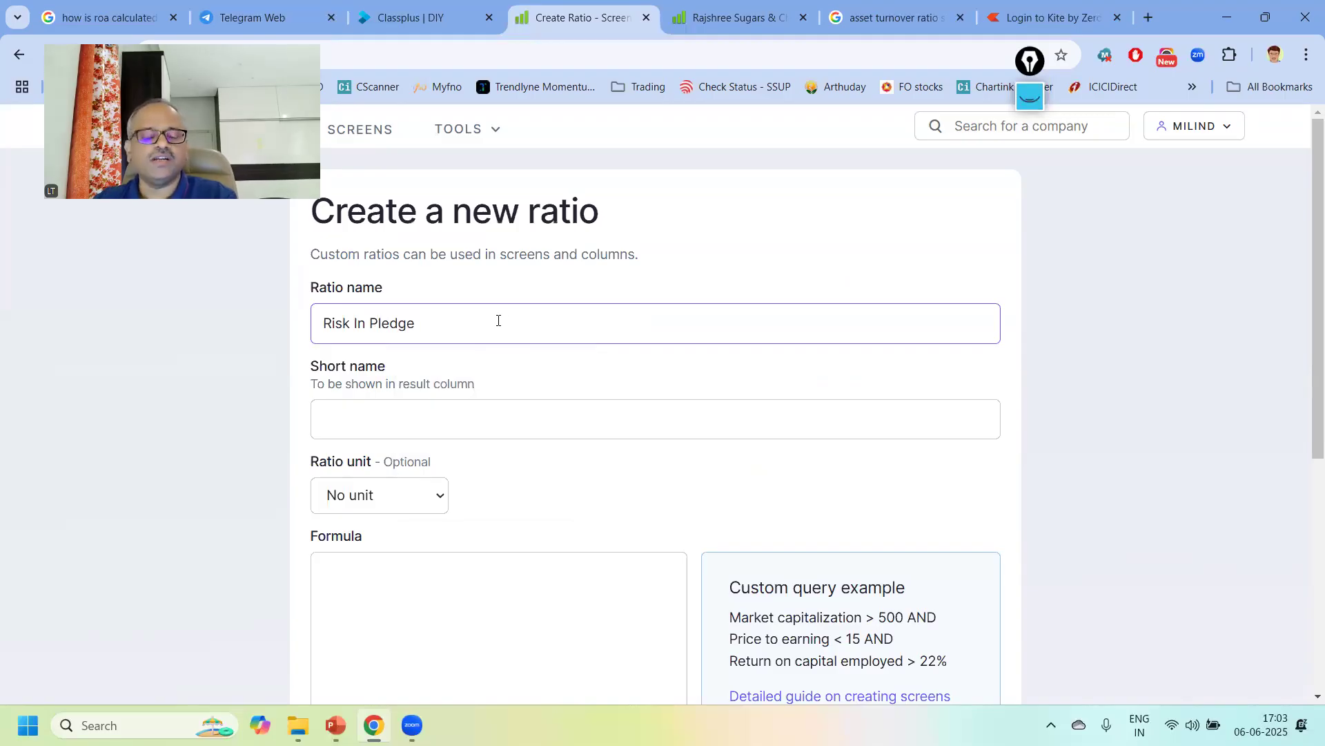
pyautogui.hotkey('ctrl', 'a')
pyautogui.hotkey('ctrl', 'c')
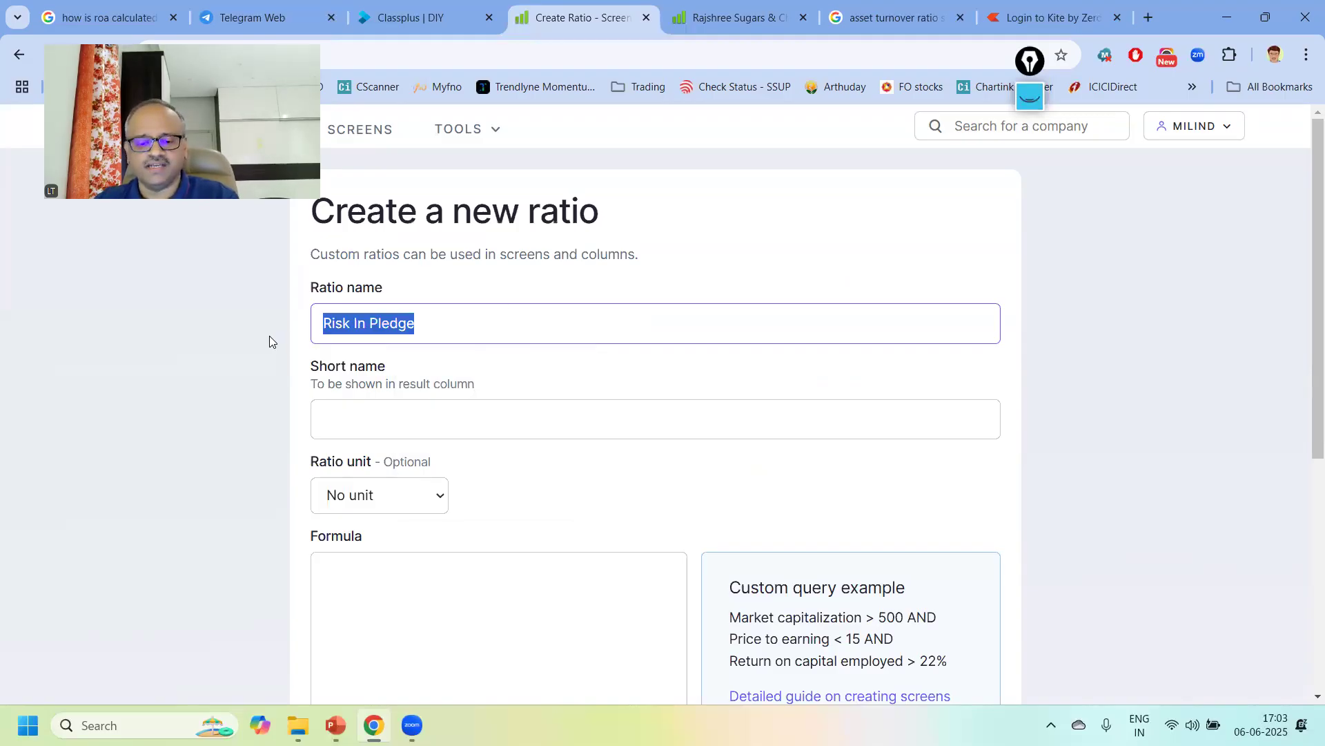
pyautogui.click(381, 417)
pyautogui.hotkey('ctrl', 'v')
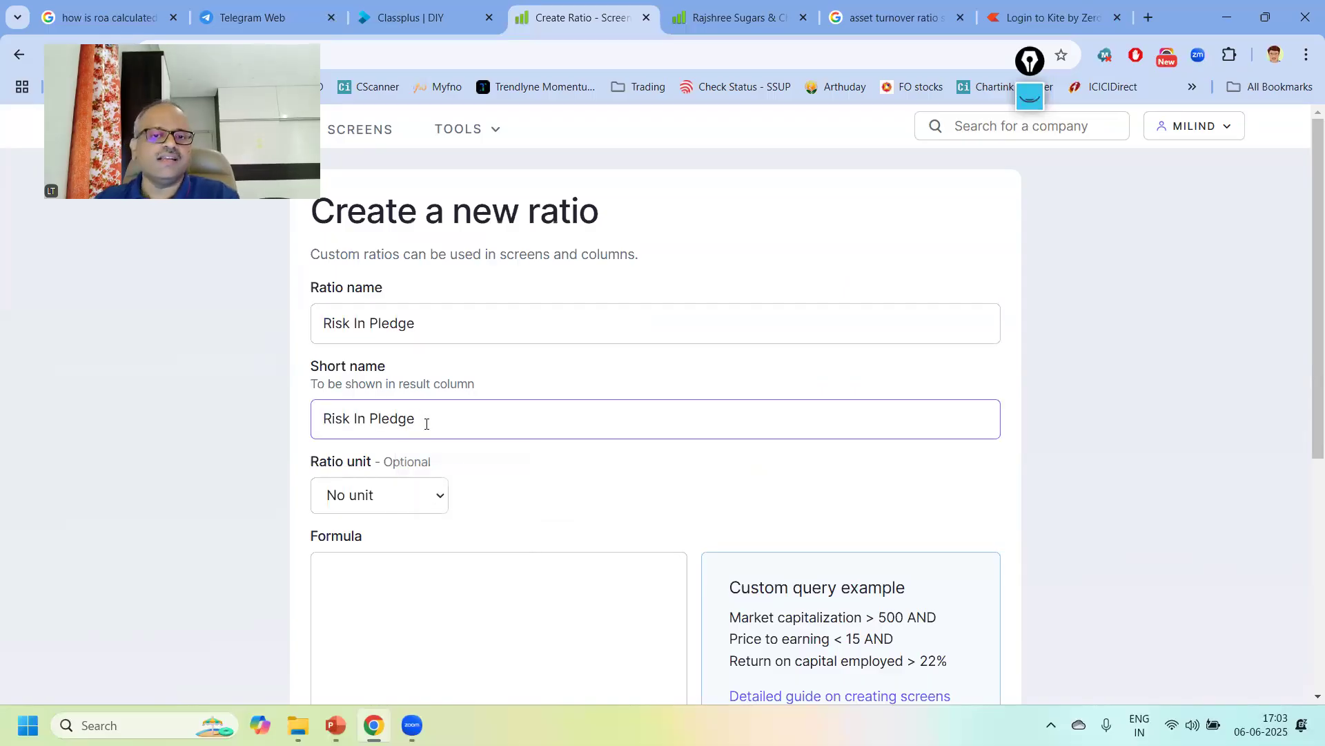
# Enter the formula "Pledged percentage > 30" for the Risk In Pledge ratio.
pyautogui.click(418, 573)
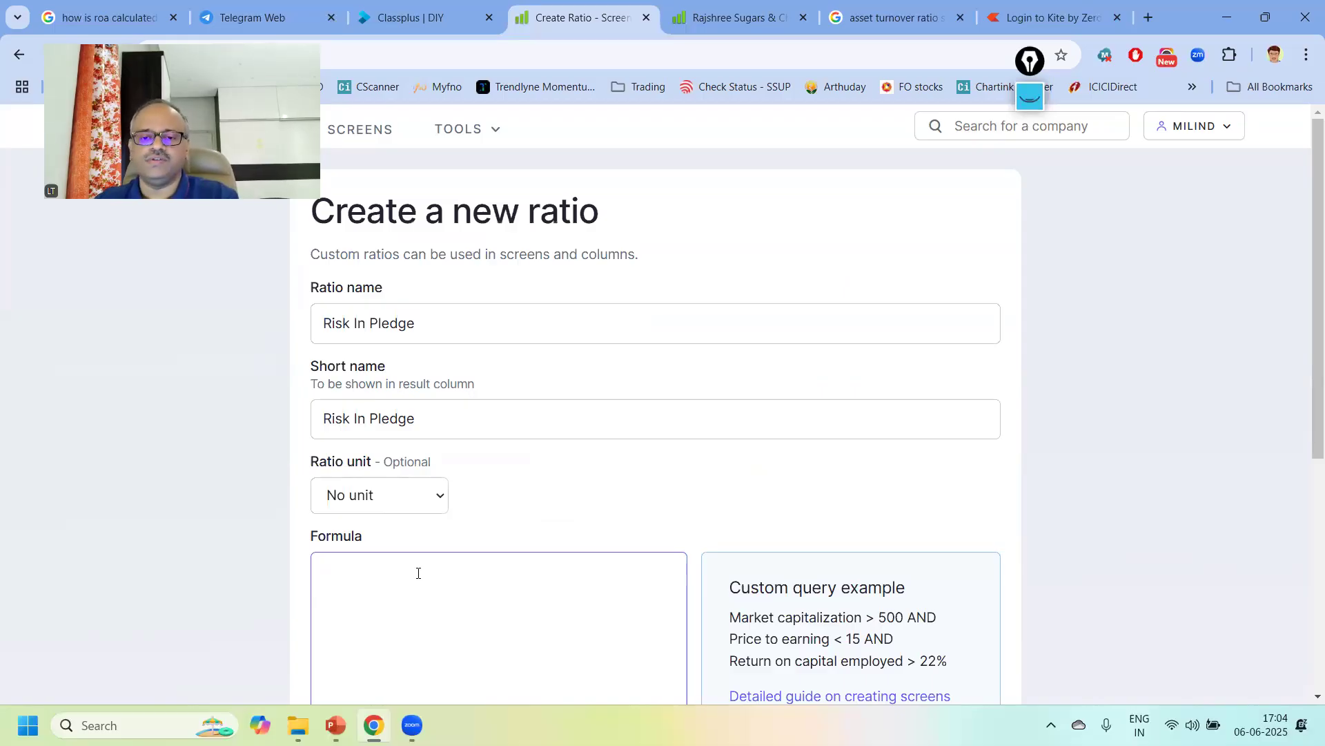
pyautogui.write('peld')
pyautogui.press('BackSpace')
pyautogui.press('BackSpace')
pyautogui.press('BackSpace')
pyautogui.write('led')
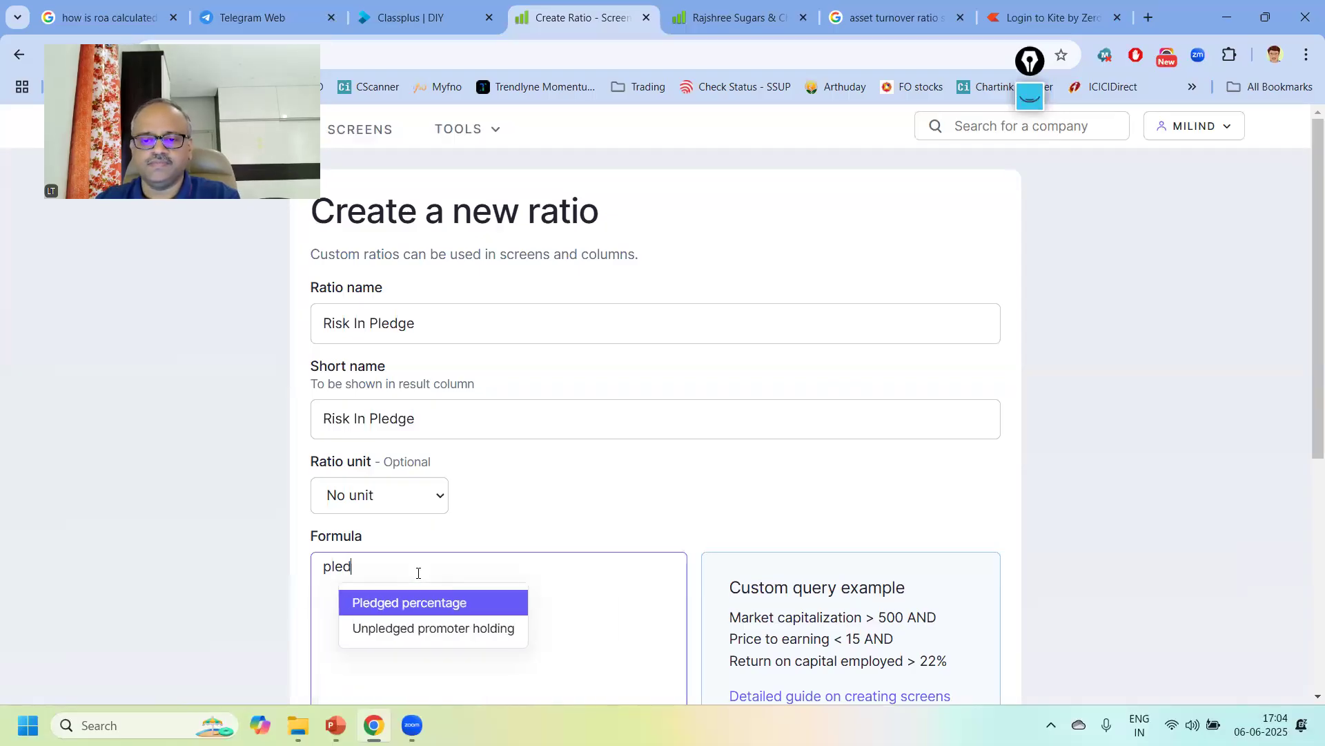
pyautogui.click(415, 602)
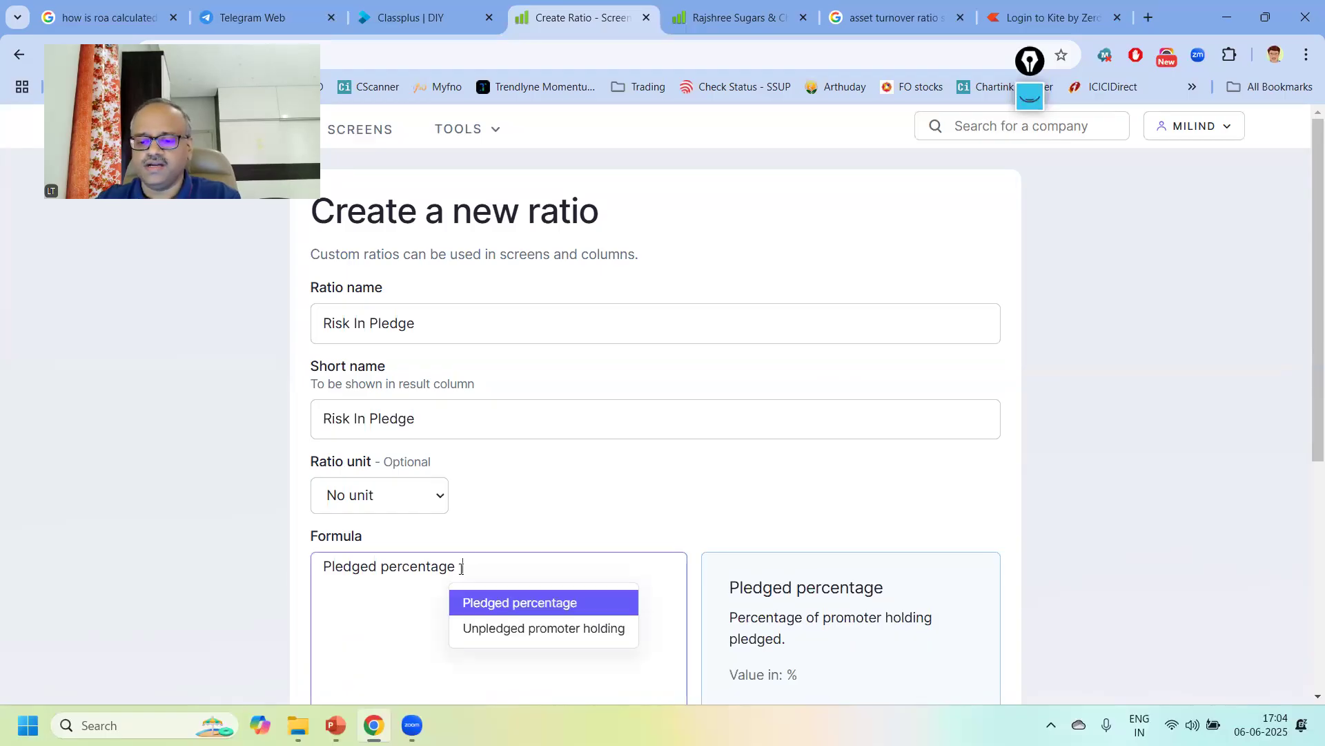
pyautogui.write('> 30')
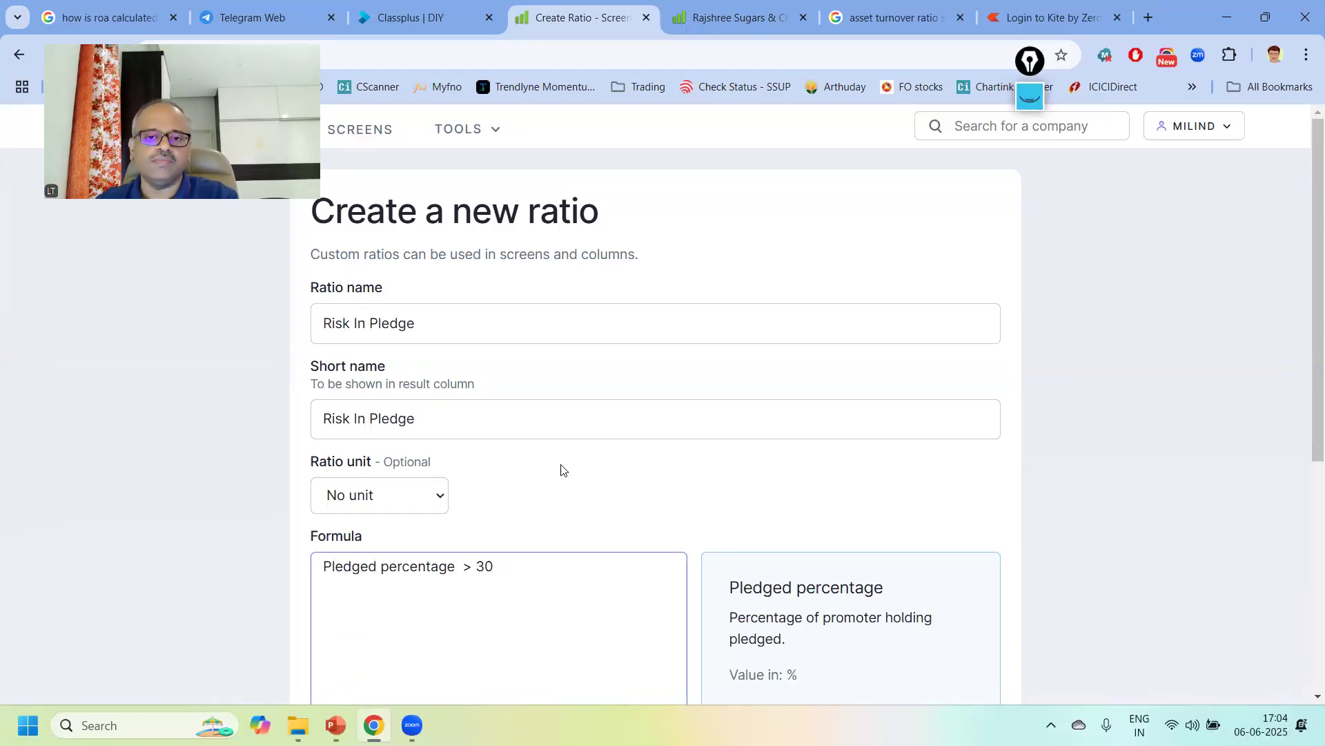
# Copy the formula "Pledged percentage > 30" into the description and preview the ratio's calculated values.
pyautogui.scroll(-2, 562, 467)
pyautogui.moveTo(519, 392); pyautogui.dragTo(216, 385)
pyautogui.hotkey('ctrl', 'c')
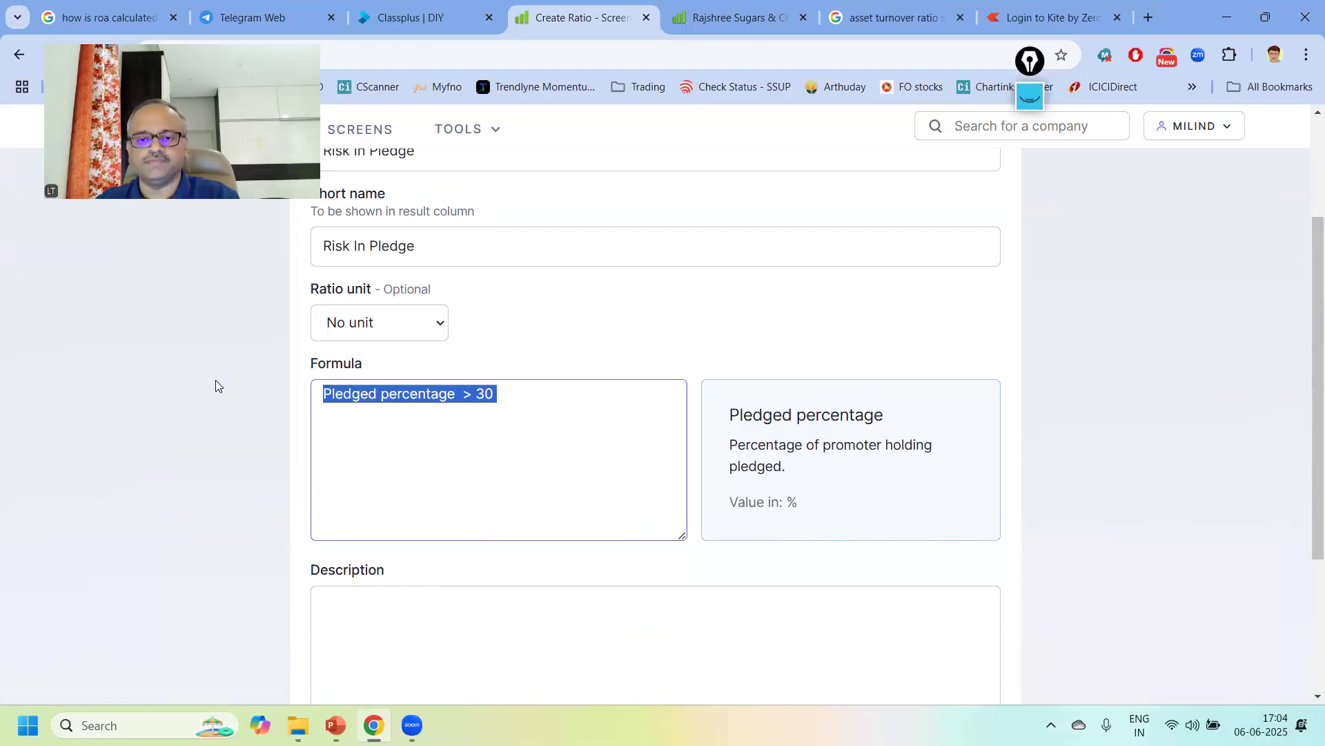
pyautogui.click(437, 615)
pyautogui.hotkey('ctrl', 'v')
pyautogui.scroll(-3, 438, 621)
pyautogui.click(428, 591)
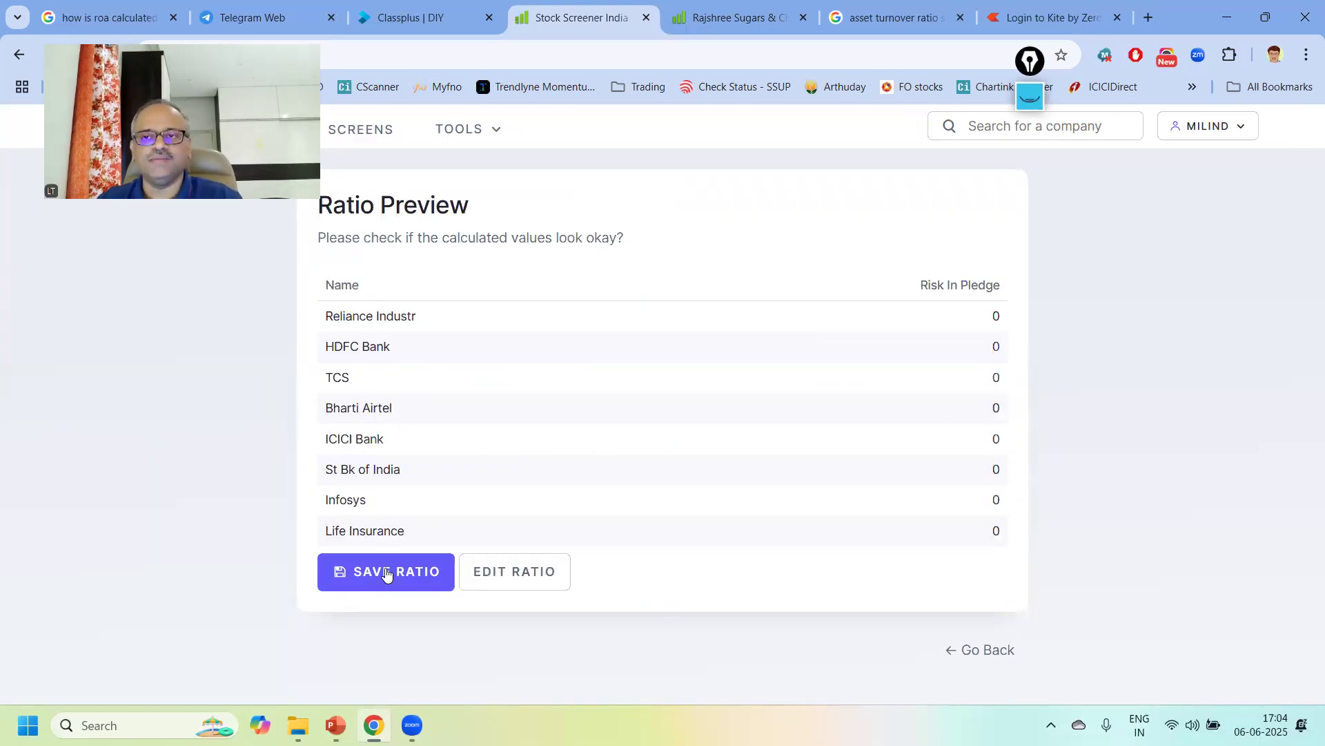
# Save the Risk In Pledge ratio and check it on the reloaded Rajshree Sugars & Chemicals Ltd page.
pyautogui.click(386, 573)
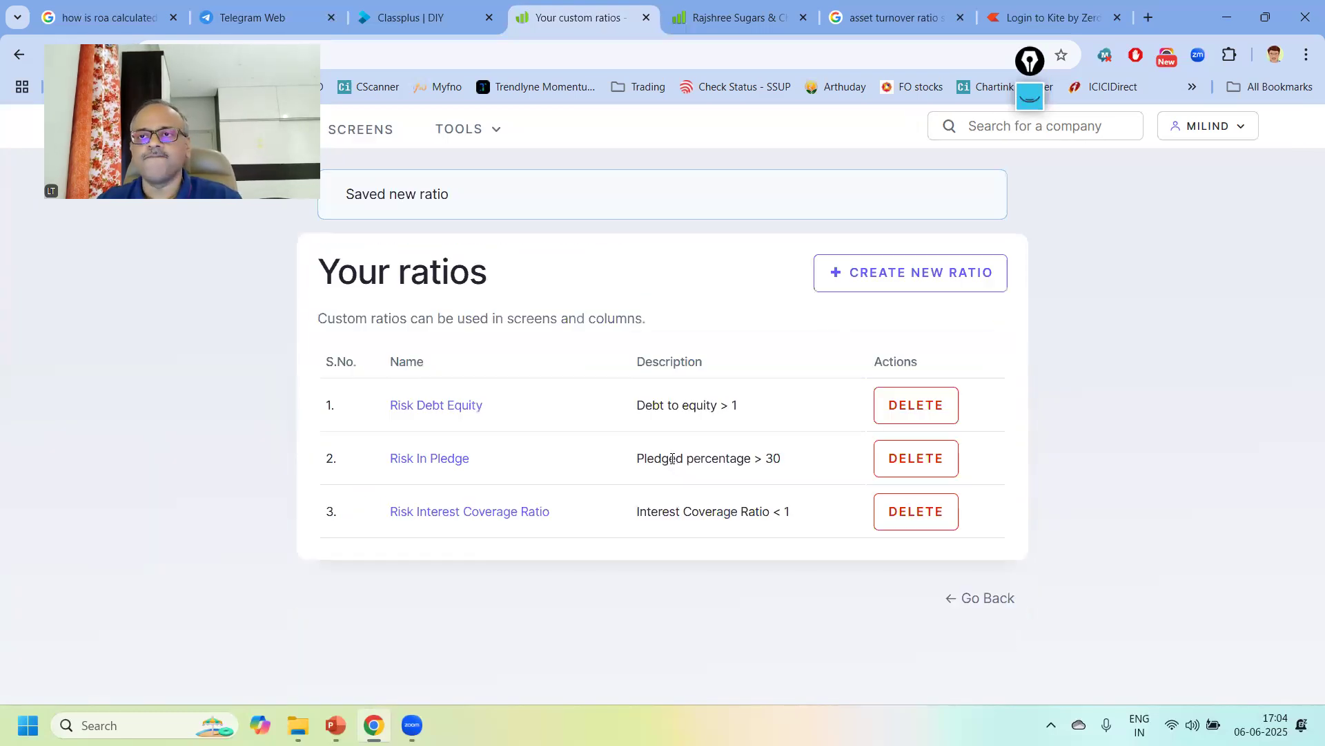
pyautogui.click(753, 18)
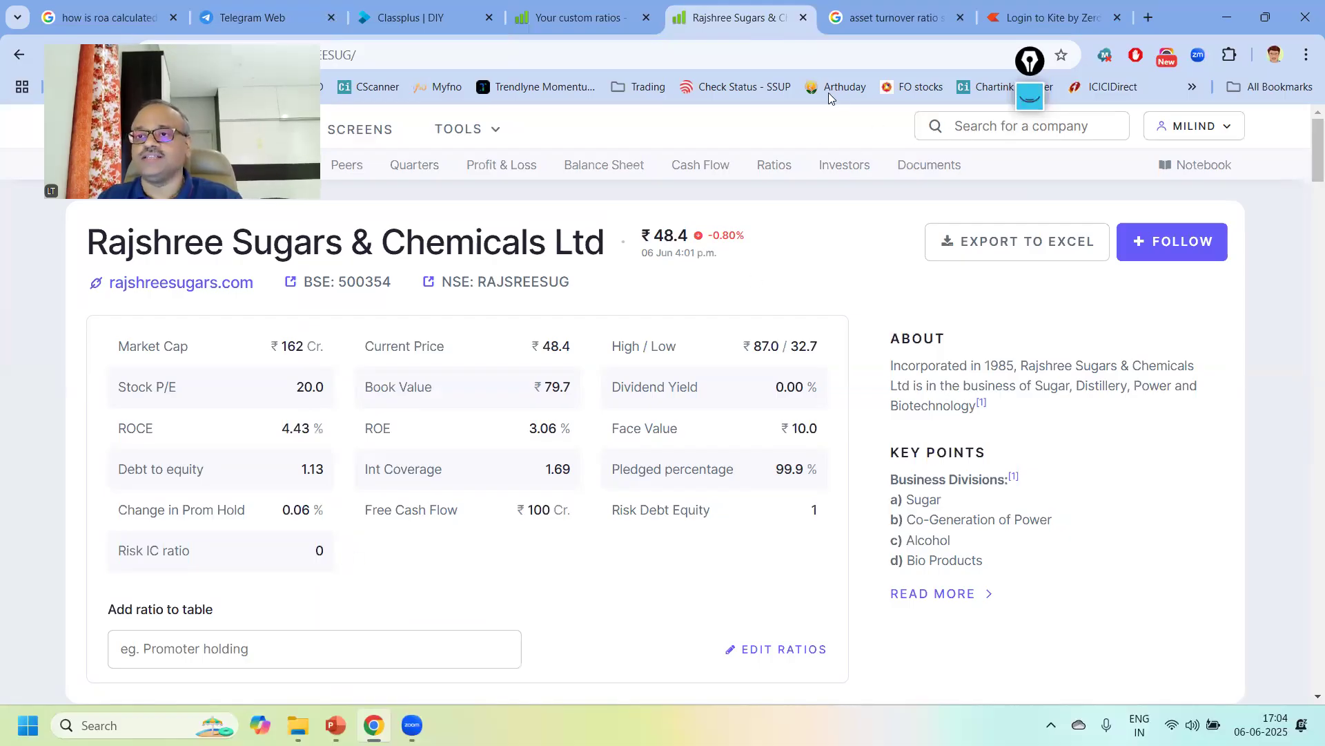
pyautogui.click(835, 48)
pyautogui.press('Return')
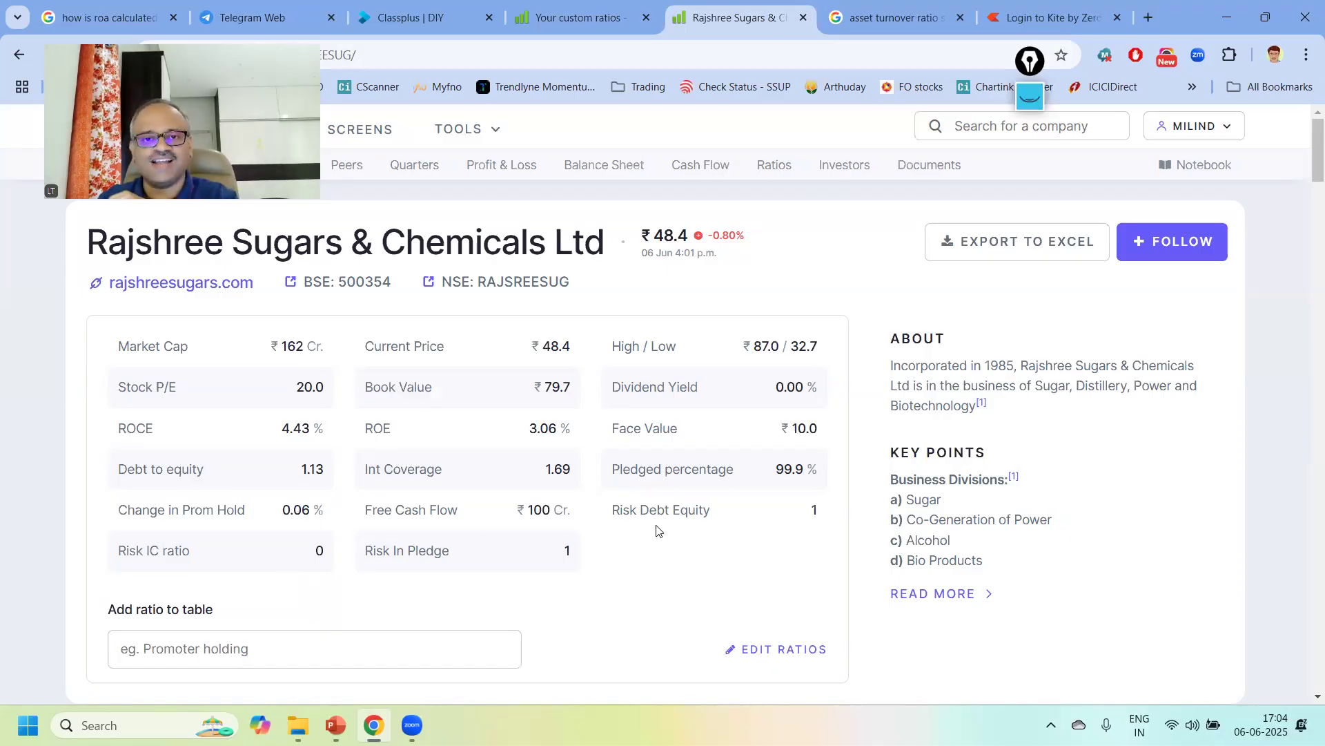
# Start another custom ratio and name it "Risk Prom Hold Change".
pyautogui.click(559, 15)
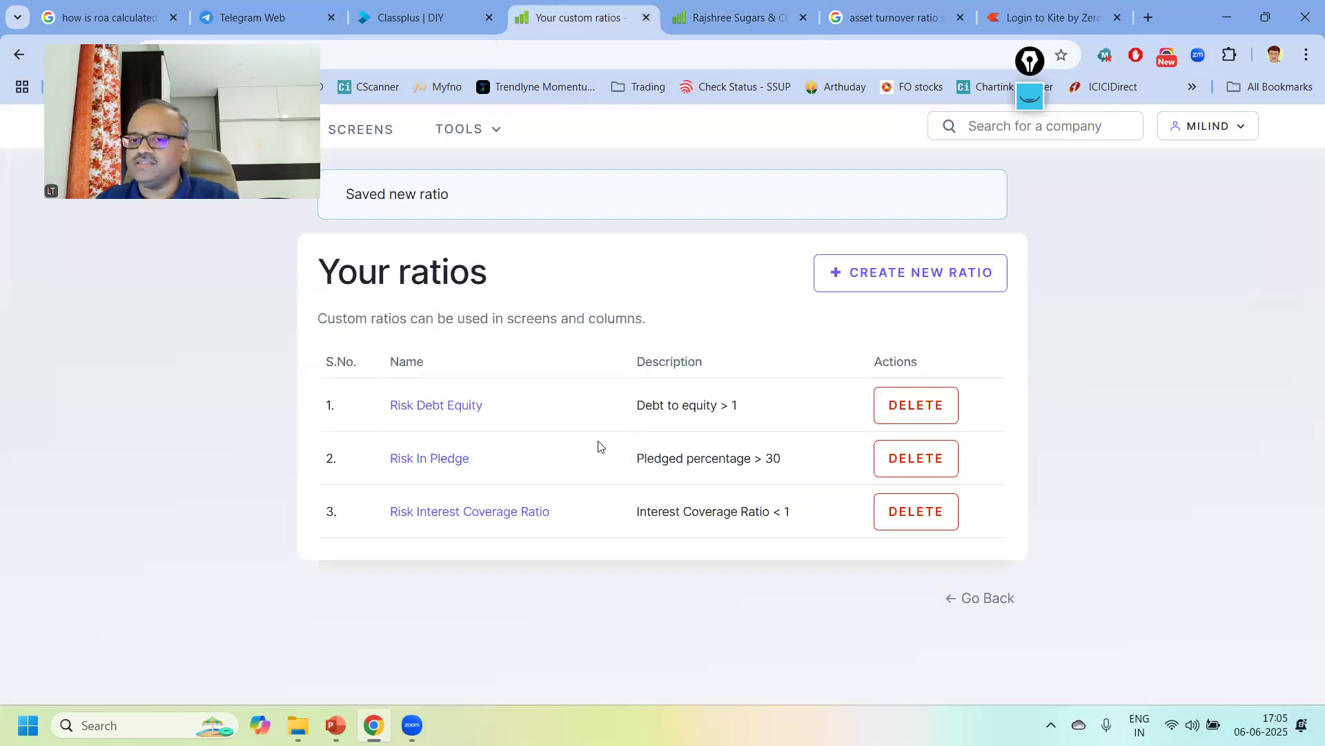
pyautogui.click(900, 275)
pyautogui.click(453, 310)
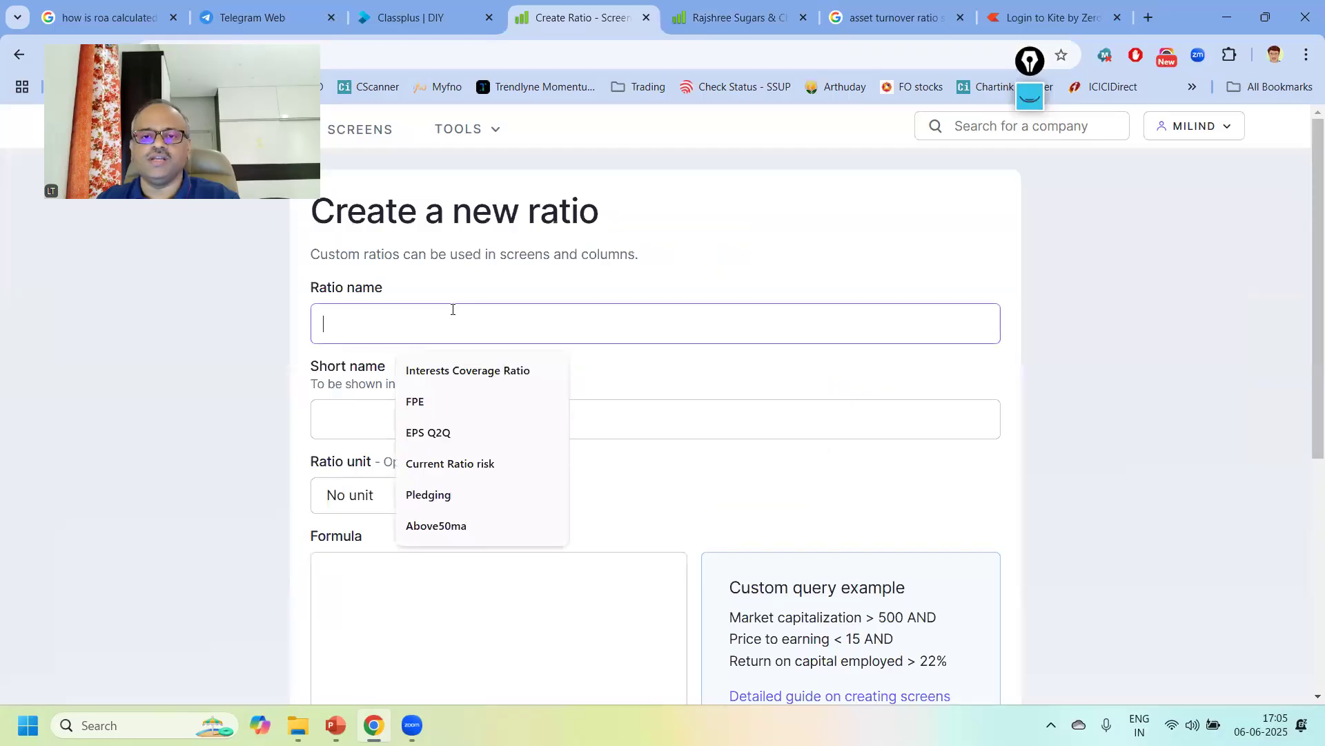
pyautogui.write('Risk')
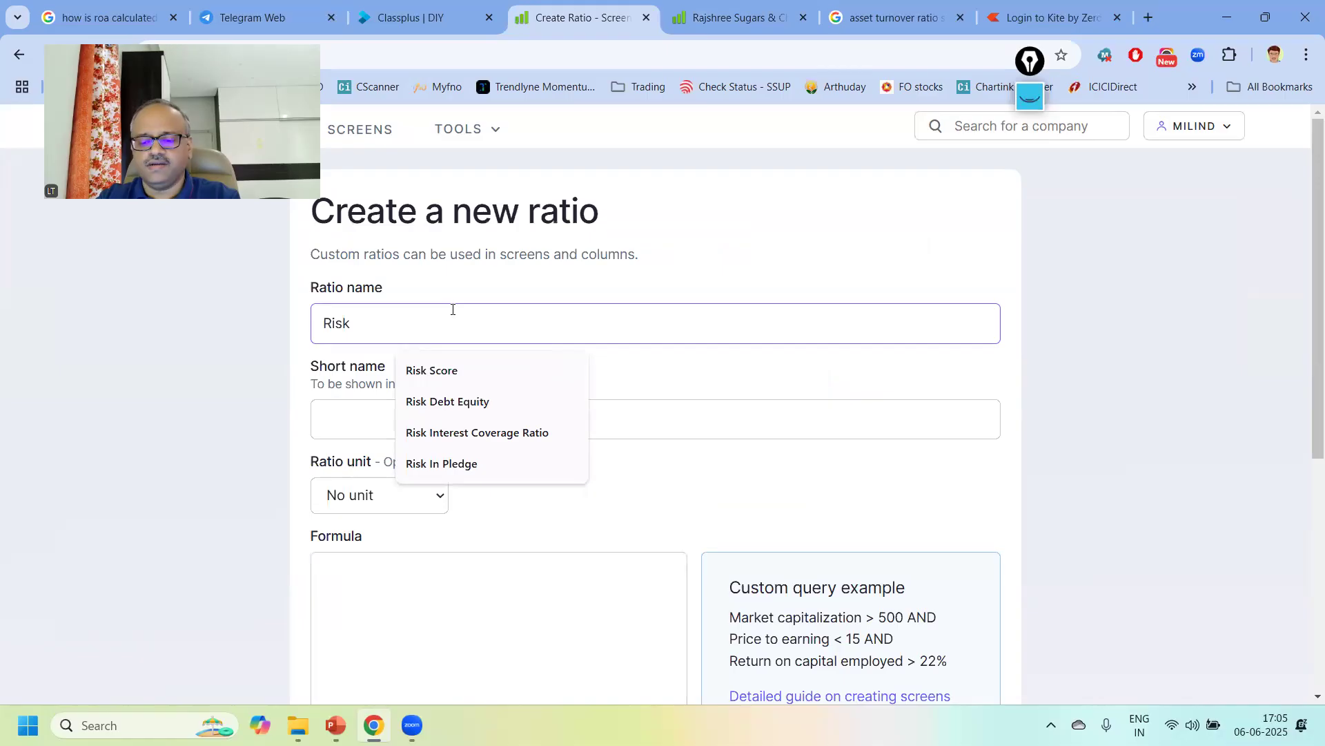
pyautogui.write(' PH Change')
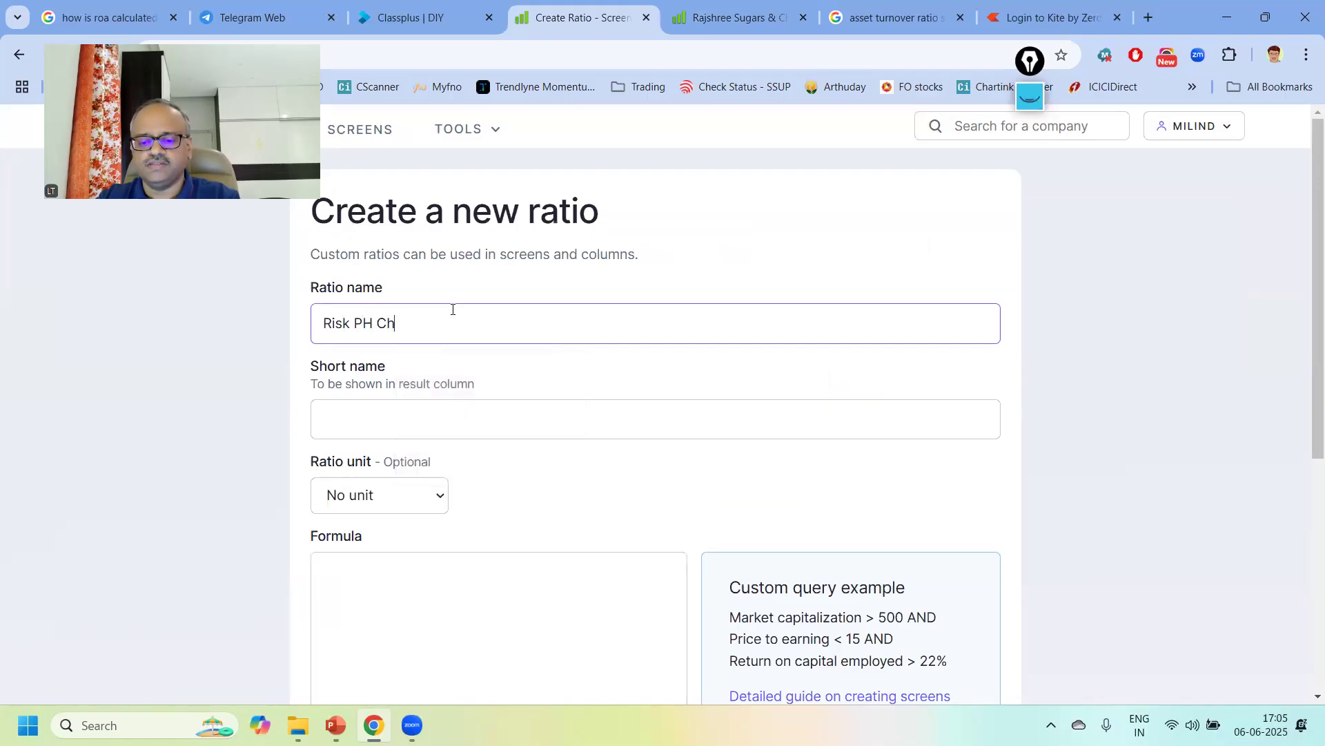
pyautogui.click(358, 324)
pyautogui.write('rom')
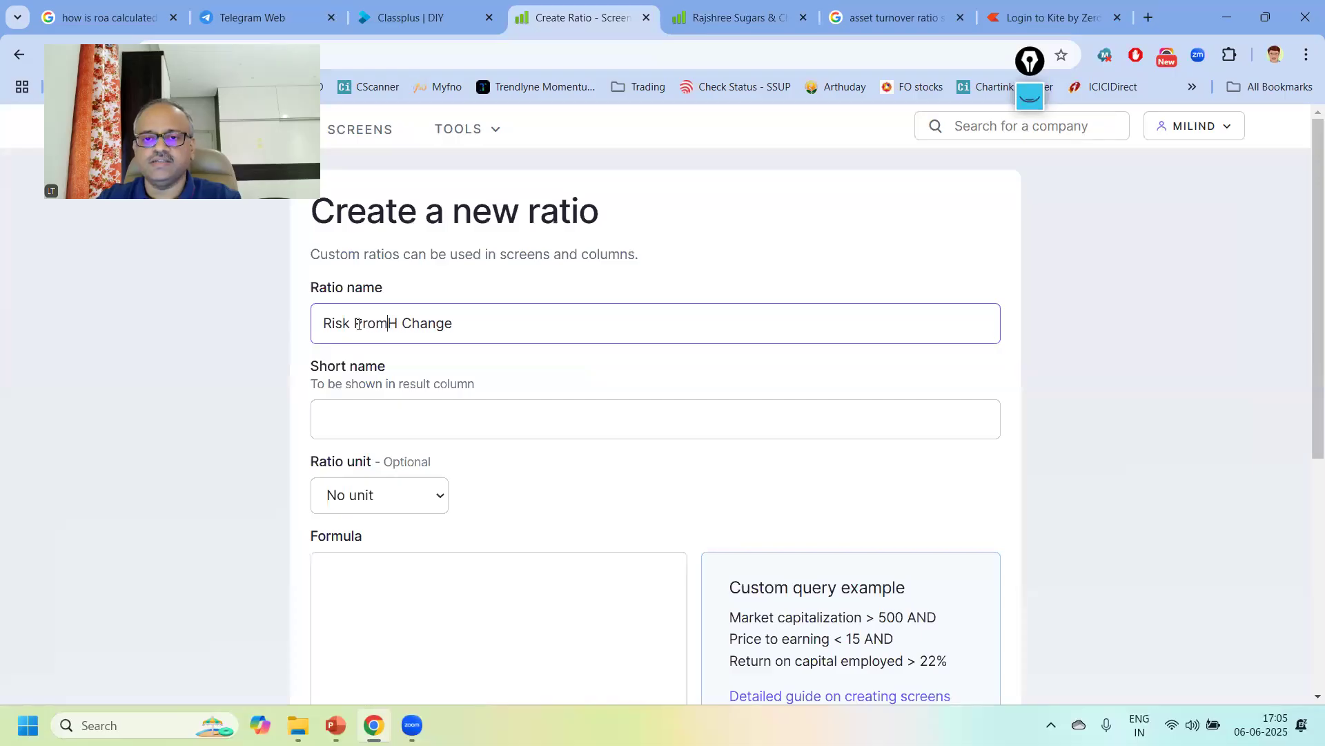
pyautogui.click(400, 322)
pyautogui.write('old')
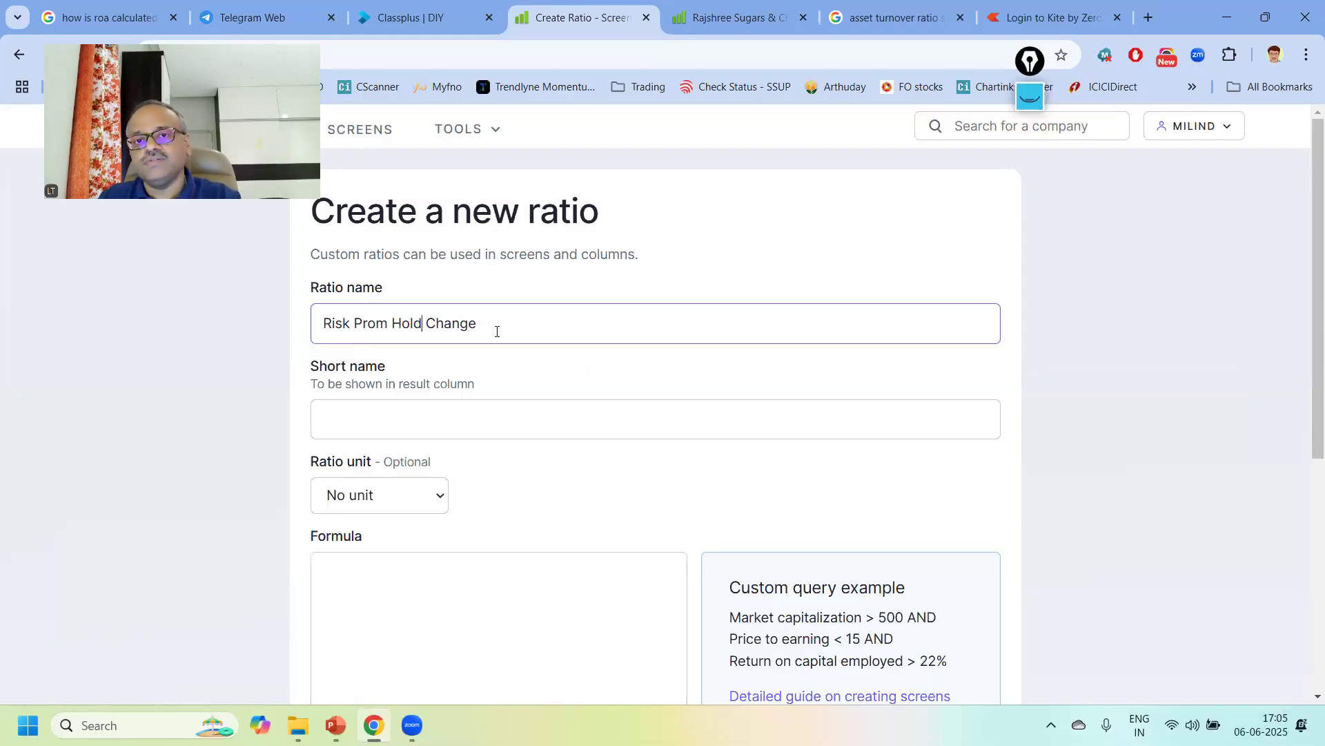
# Give the Risk Prom Hold Change ratio the short name "RIsk Prom Hldg".
pyautogui.tripleClick(334, 328)
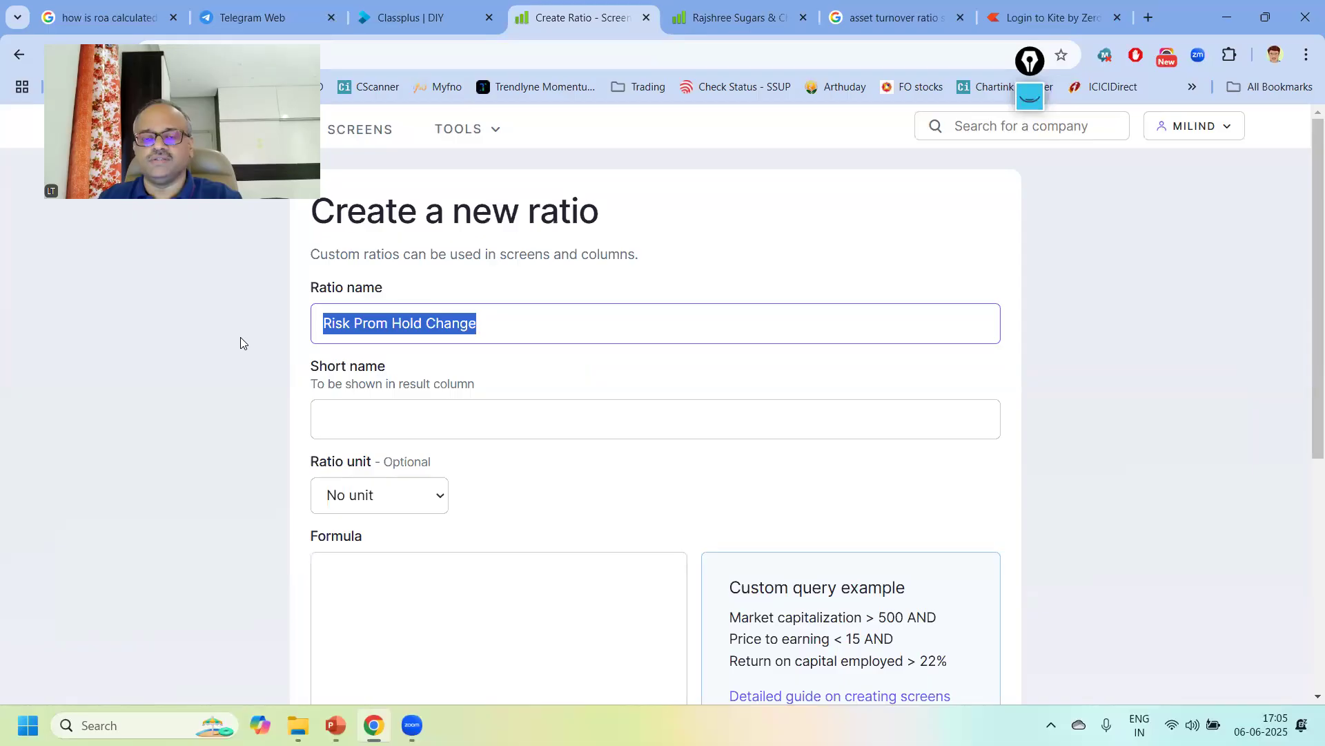
pyautogui.click(361, 421)
pyautogui.write('RIs')
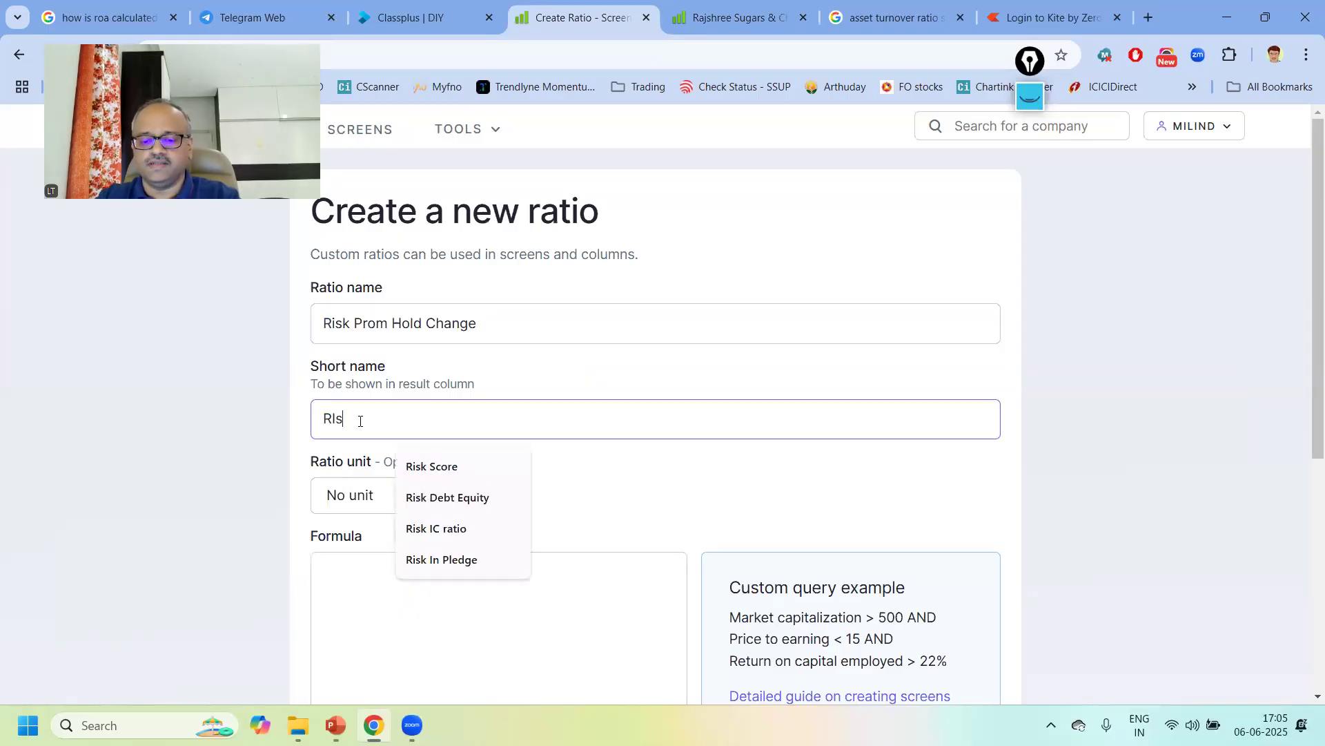
pyautogui.write('k Pro')
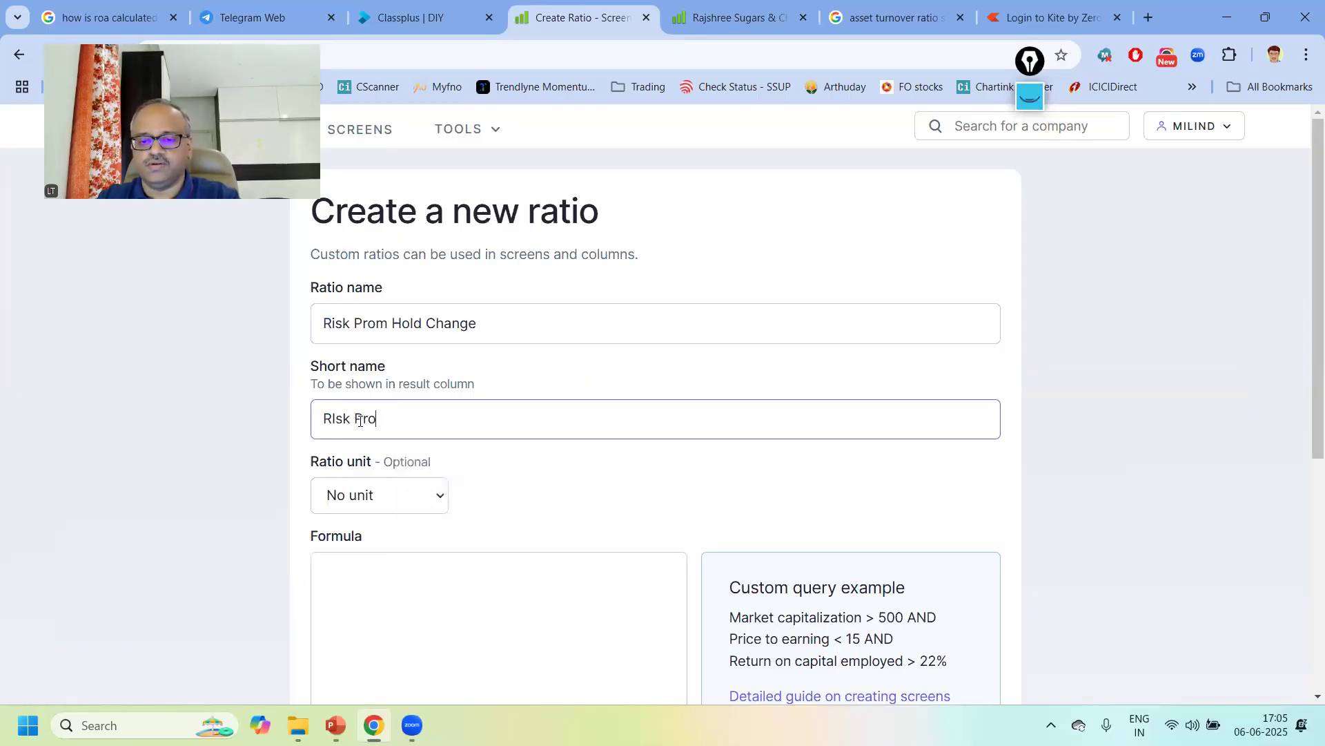
pyautogui.write('m Hldg')
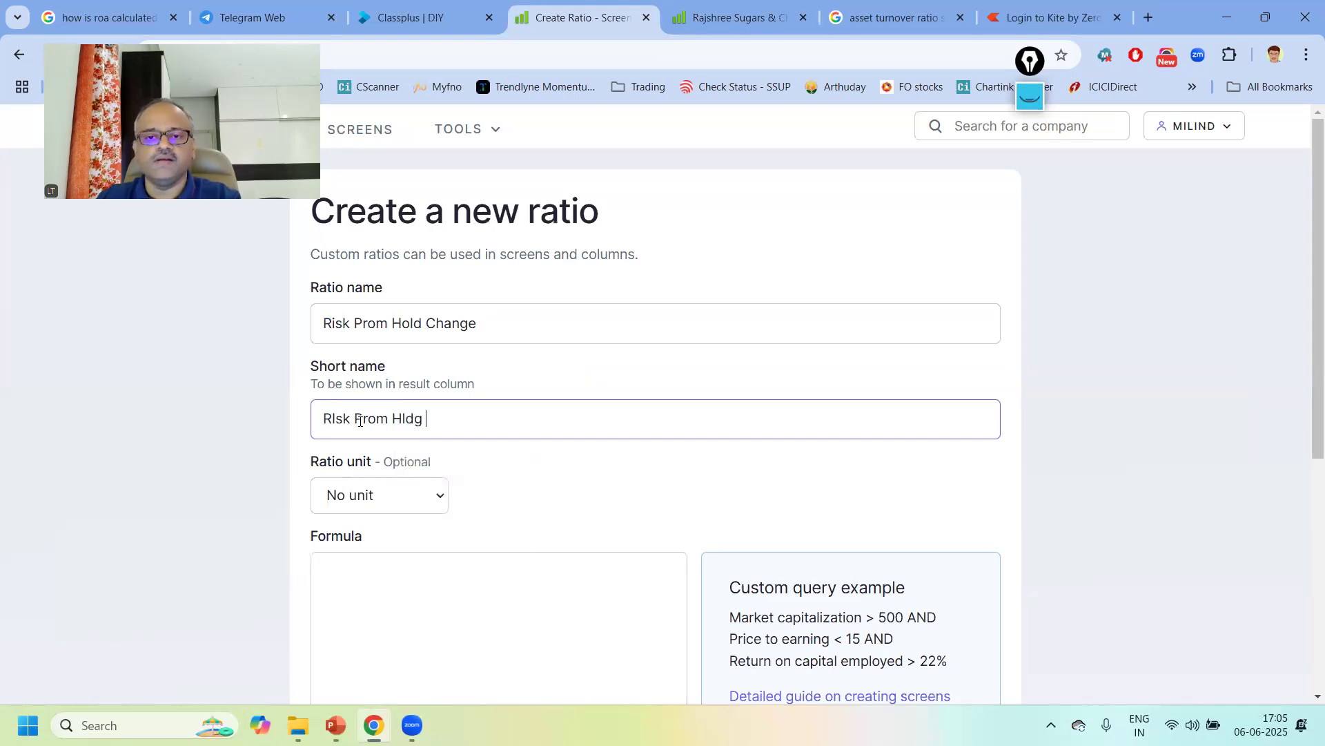
# Enter the formula "Change in promoter holding < 0" for the Risk Prom Hold Change ratio.
pyautogui.click(428, 577)
pyautogui.write('promo')
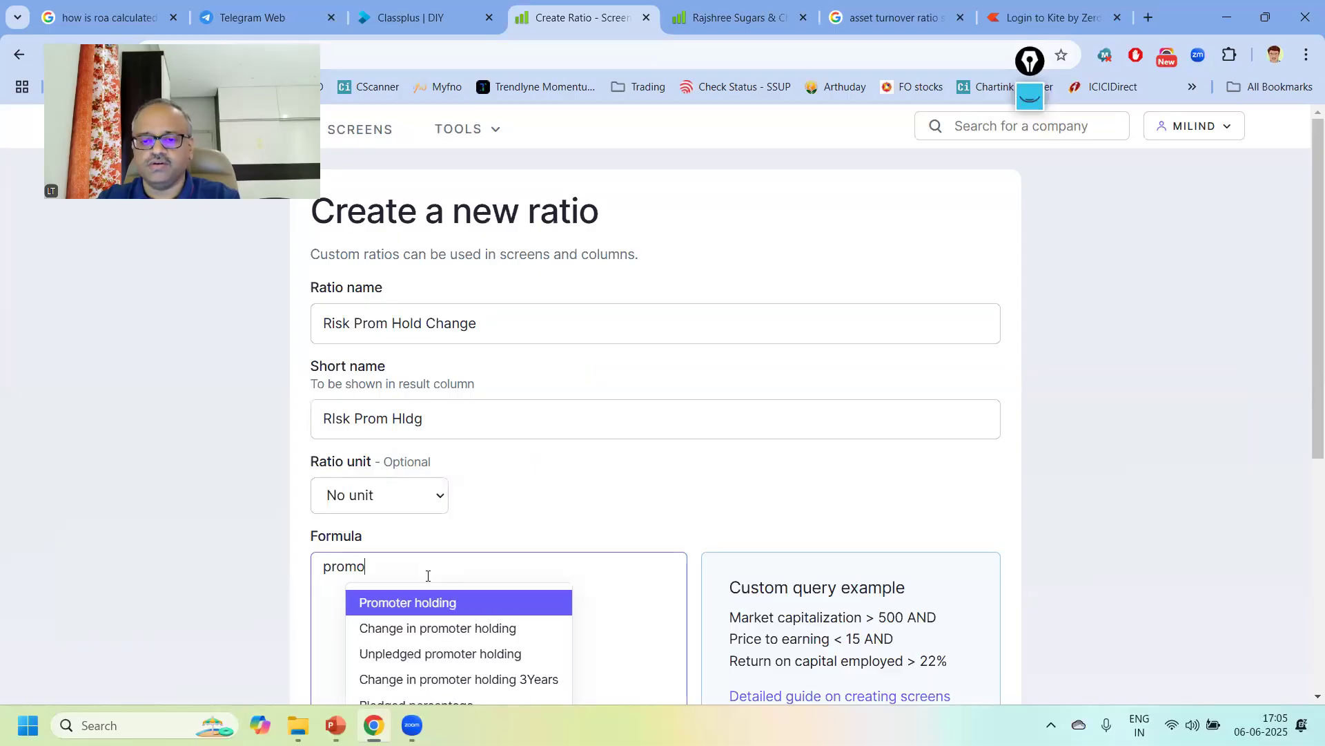
pyautogui.click(441, 628)
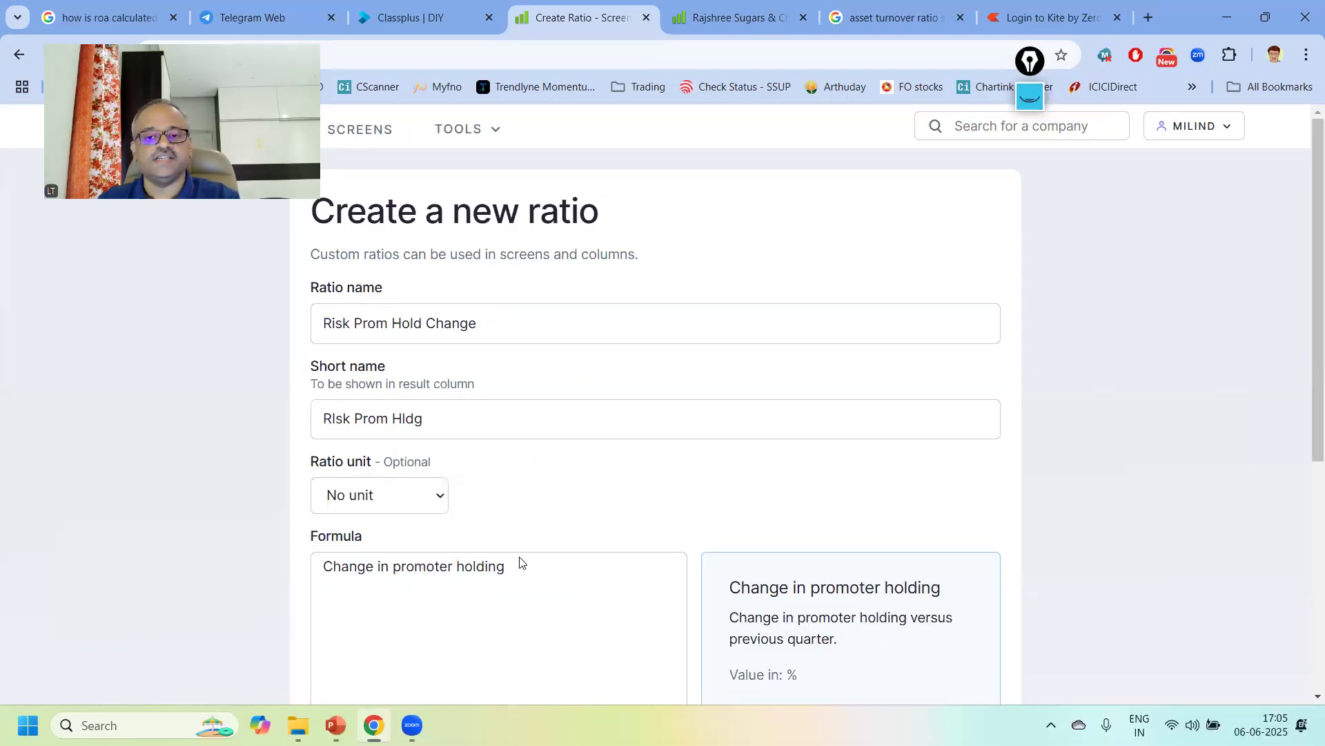
pyautogui.write('<0')
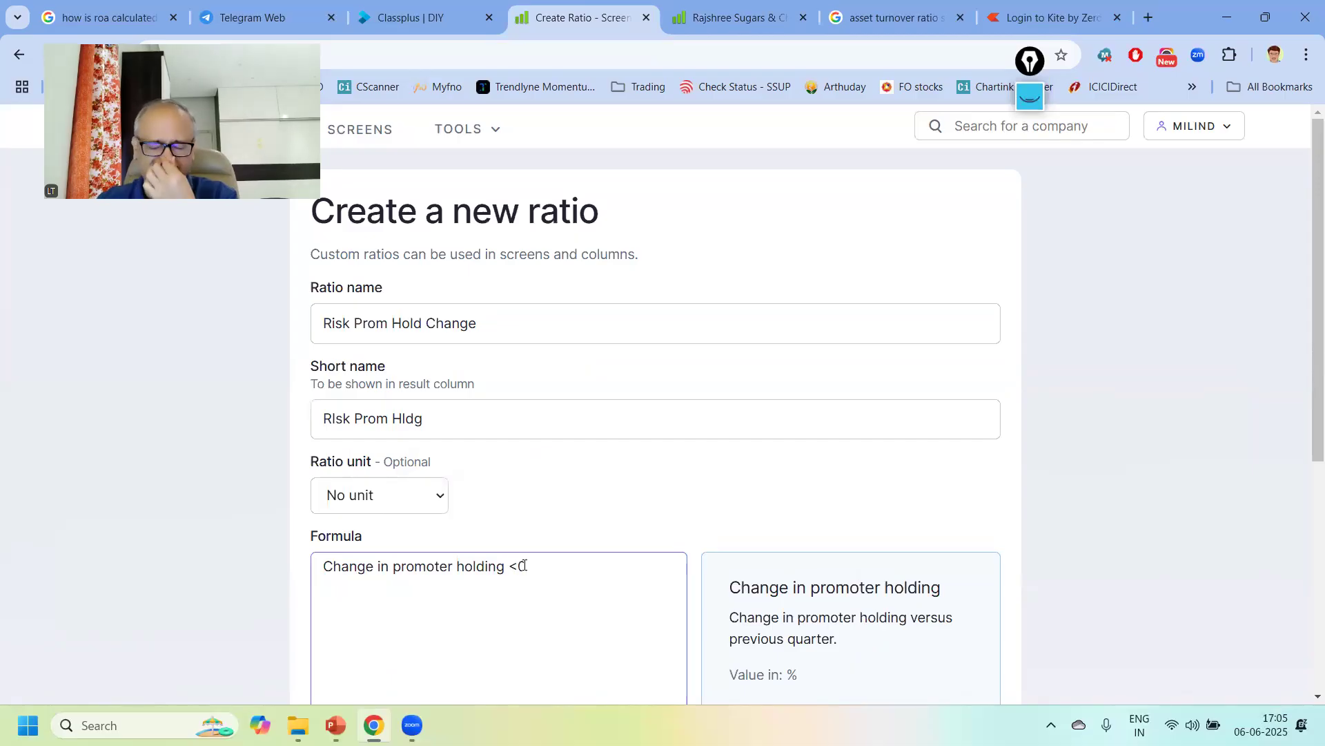
pyautogui.click(518, 565)
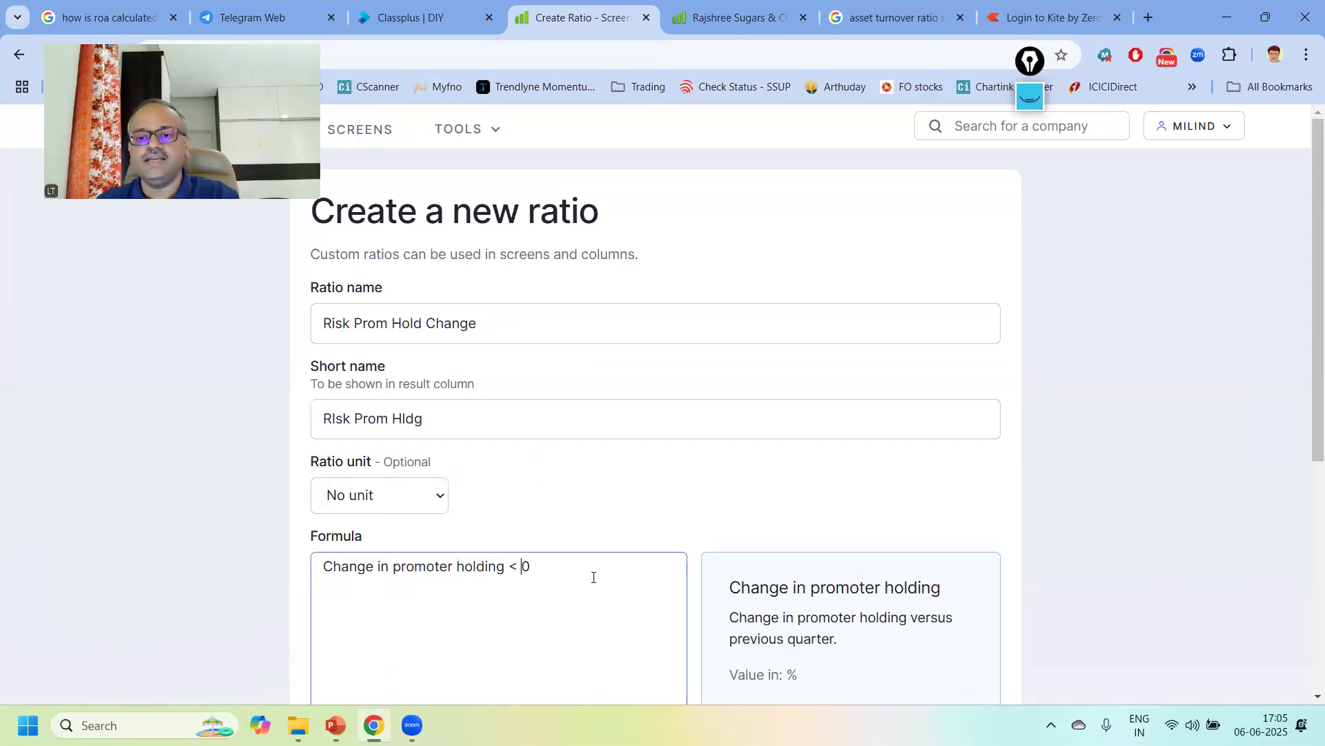
# Copy the formula "Change in promoter holding < 0" into the description and preview the ratio's calculated values.
pyautogui.moveTo(594, 571); pyautogui.dragTo(287, 590)
pyautogui.hotkey('ctrl', 'c')
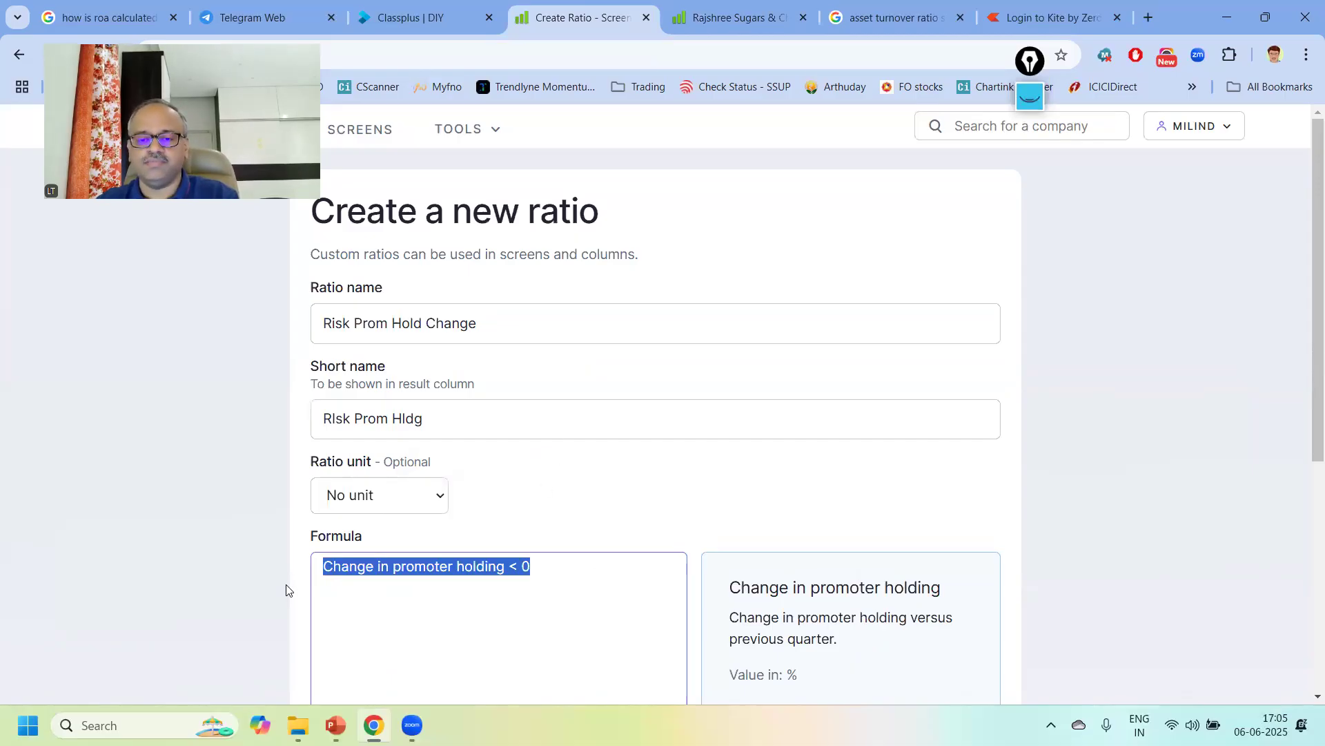
pyautogui.scroll(-6, 220, 523)
pyautogui.click(353, 375)
pyautogui.hotkey('ctrl', 'v')
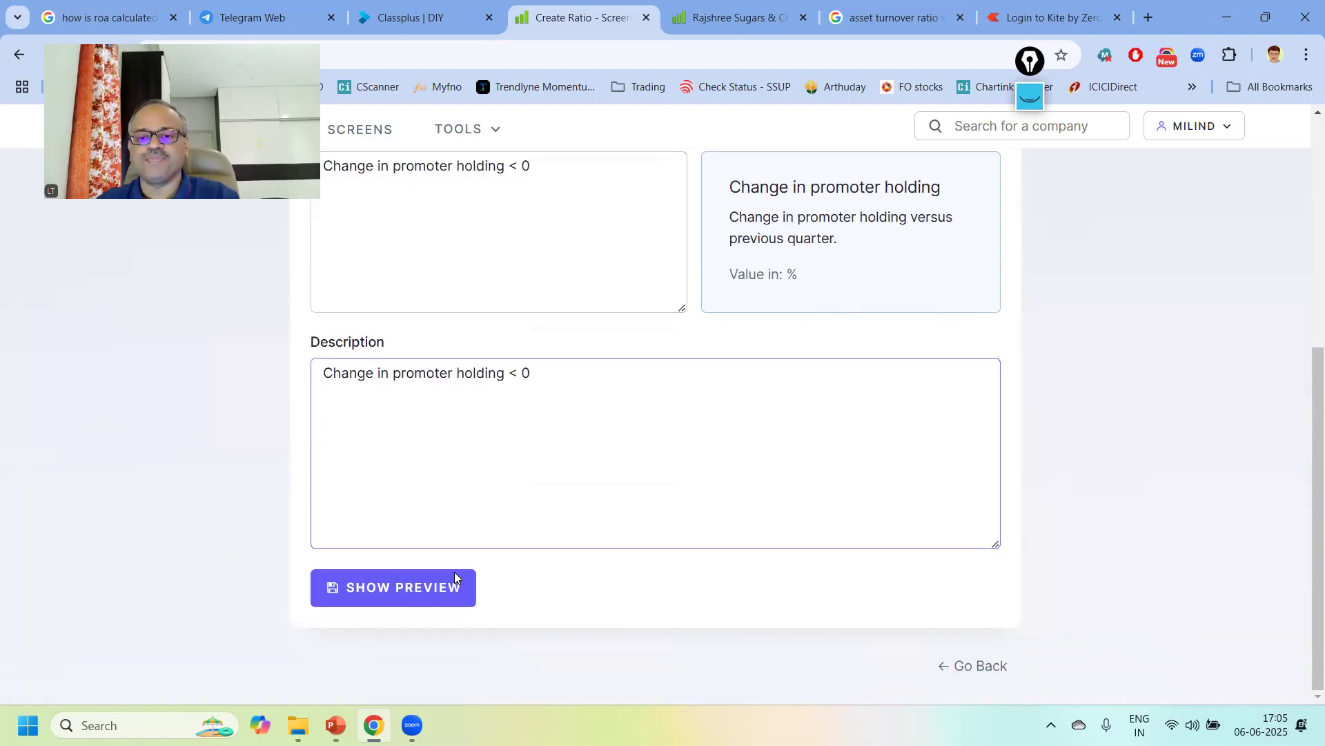
pyautogui.click(408, 587)
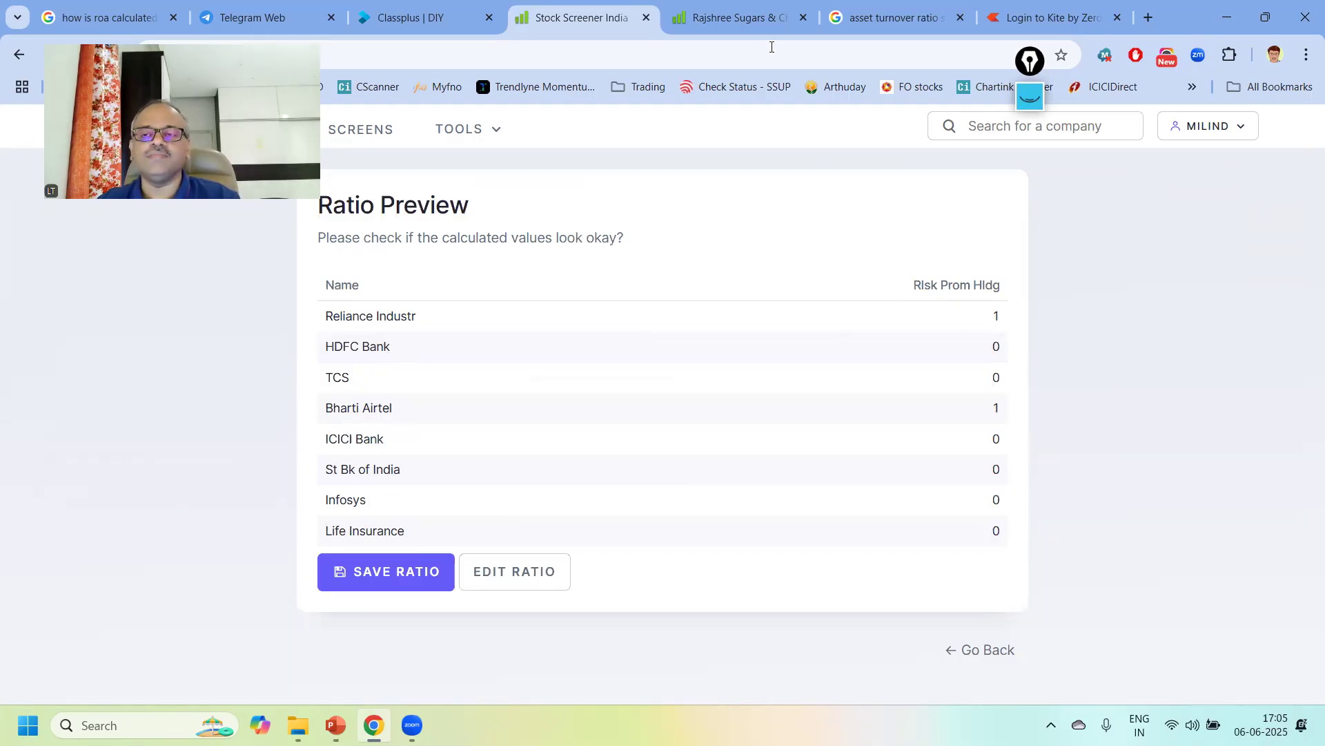
# Open the Reliance Industries Ltd company page and examine the promoter row of its shareholding pattern.
pyautogui.click(761, 21)
pyautogui.click(960, 128)
pyautogui.write('relia')
pyautogui.write('nce')
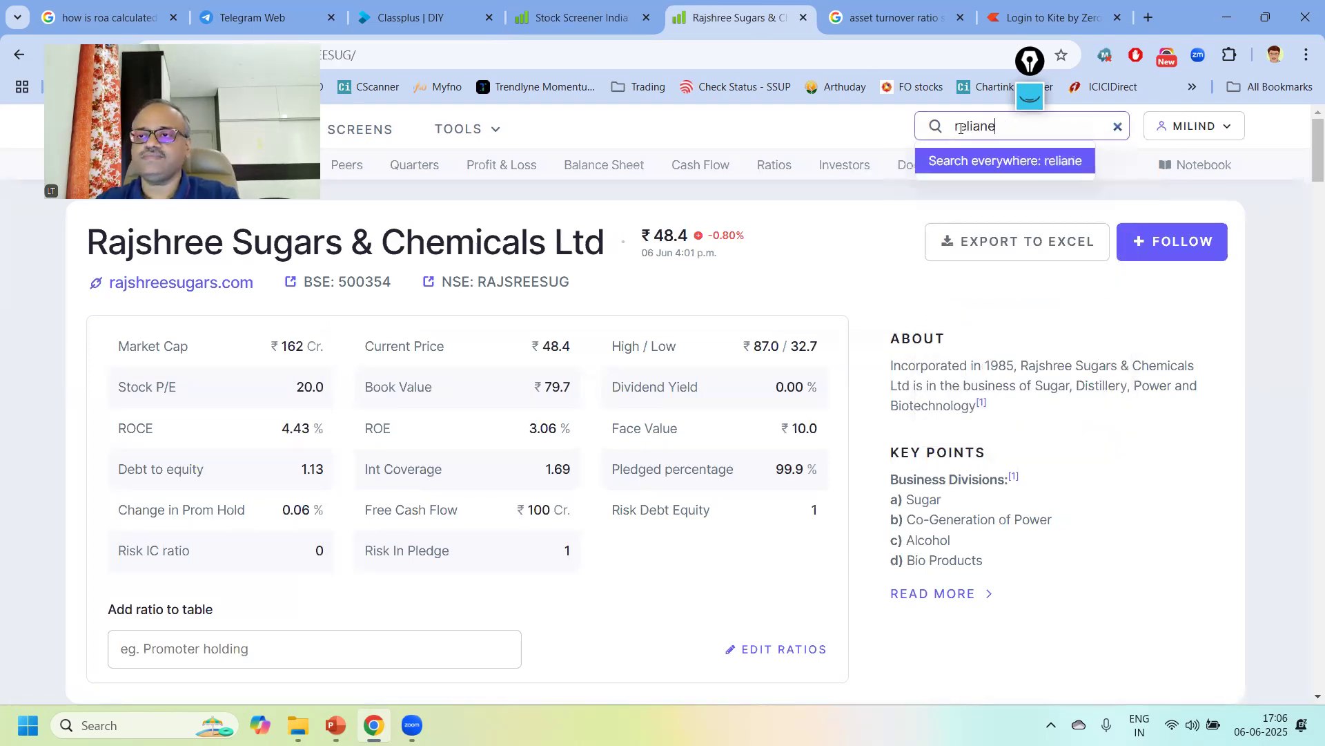
pyautogui.press('BackSpace')
pyautogui.press('BackSpace')
pyautogui.press('BackSpace')
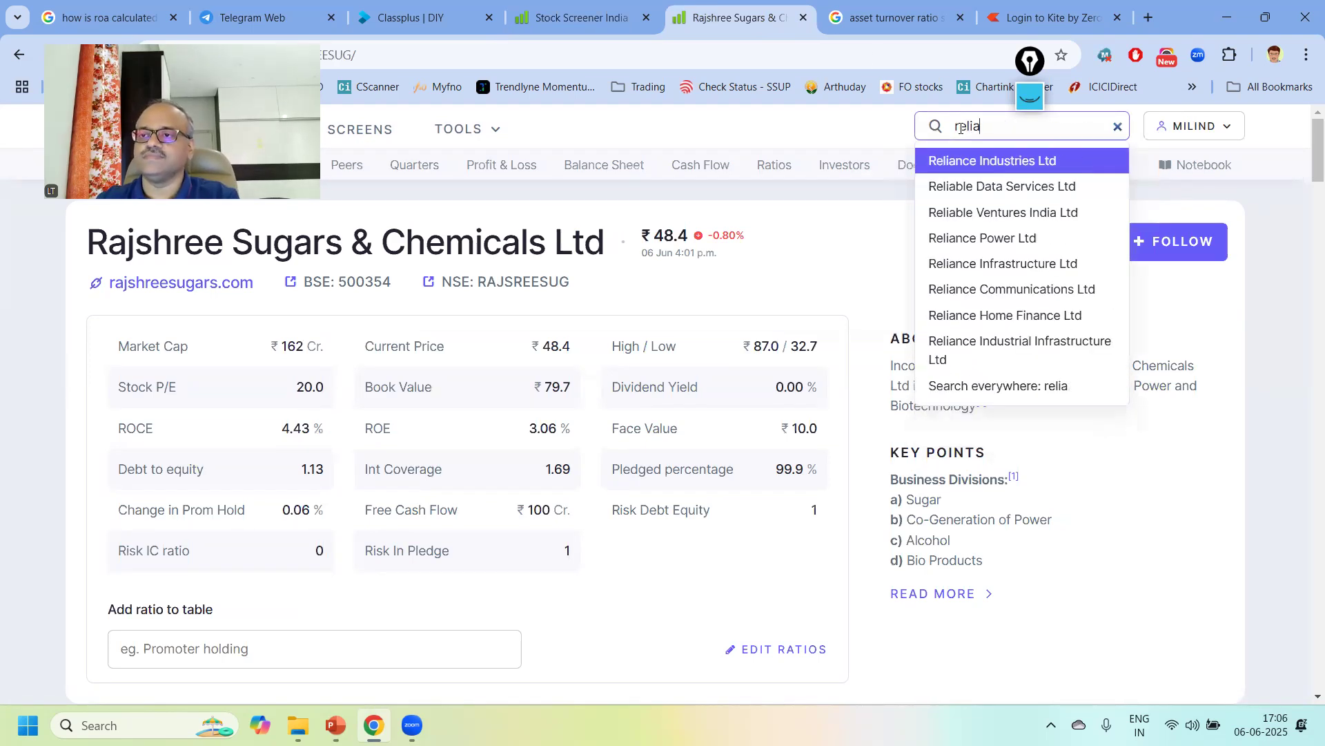
pyautogui.click(979, 168)
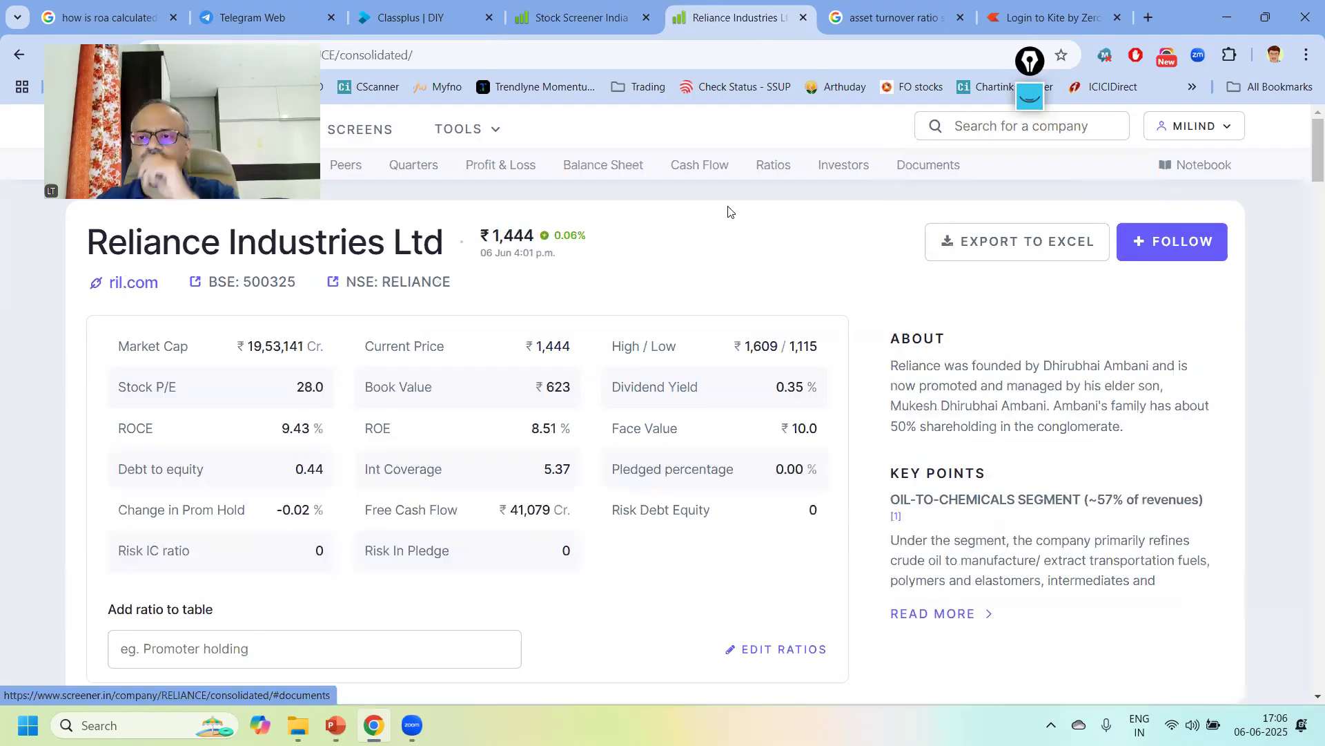
pyautogui.click(840, 166)
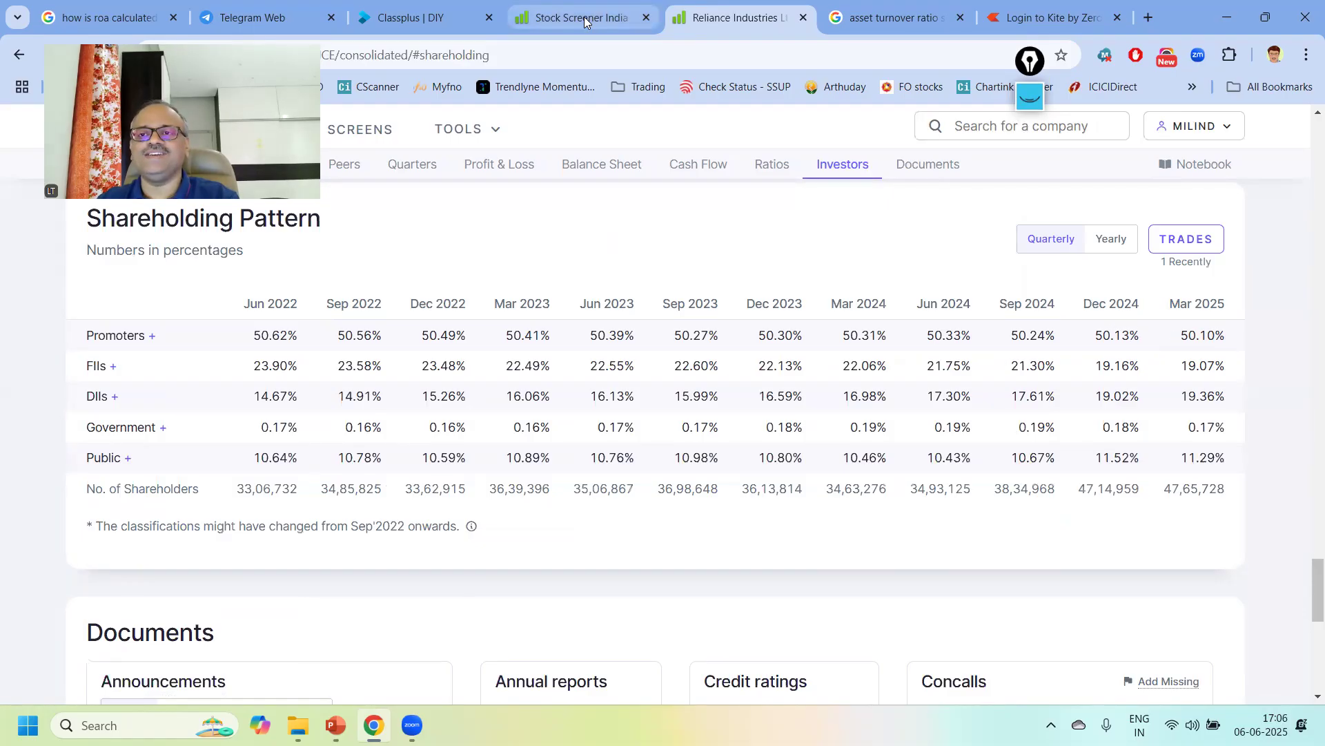
# Find Bharti Airtel Ltd through the company search and examine its promoter holding in the shareholding pattern.
pyautogui.click(983, 121)
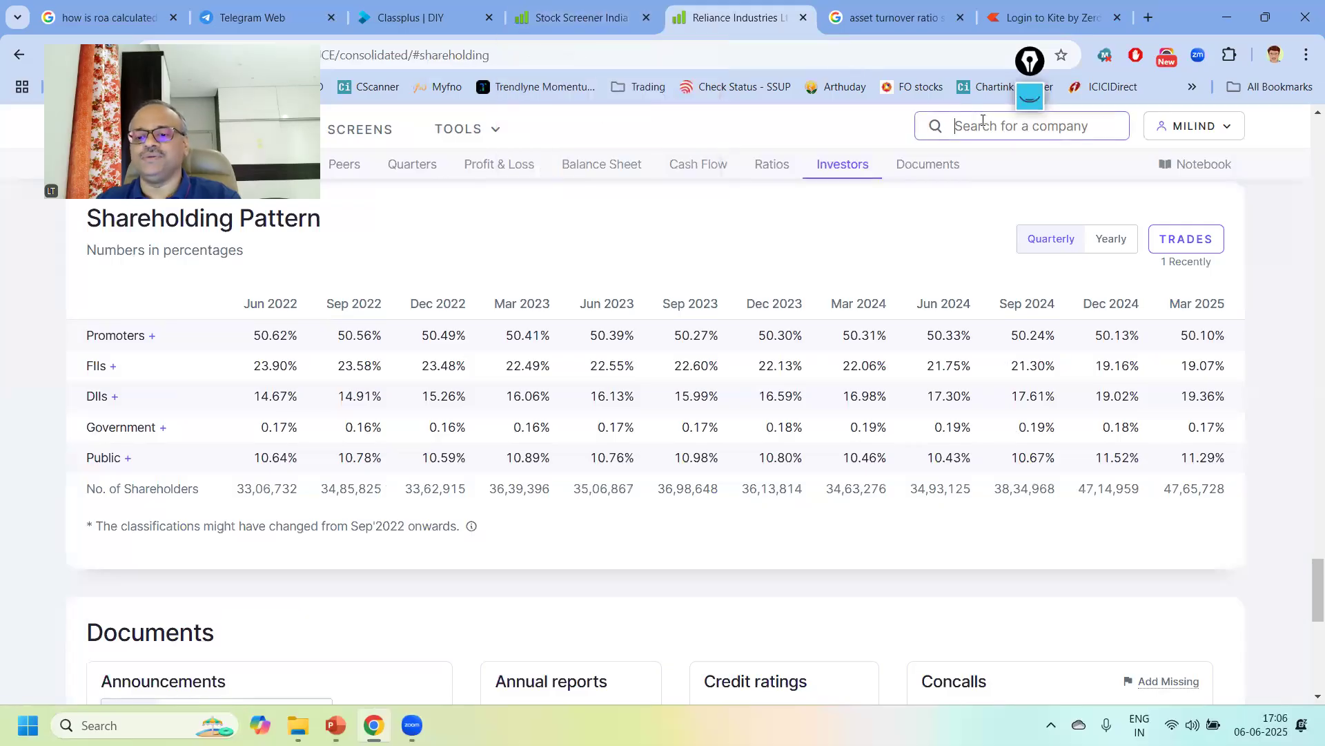
pyautogui.write('bhartti')
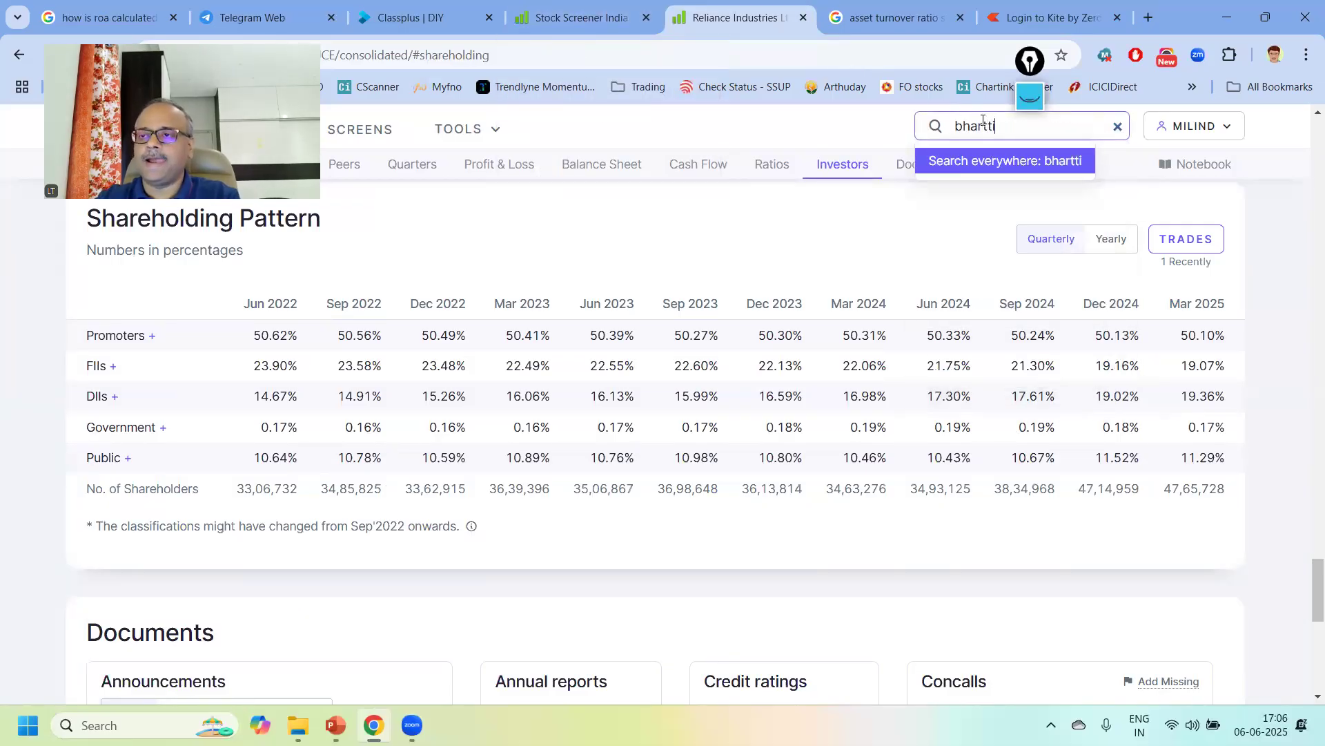
pyautogui.click(985, 124)
pyautogui.press('BackSpace')
pyautogui.write('a')
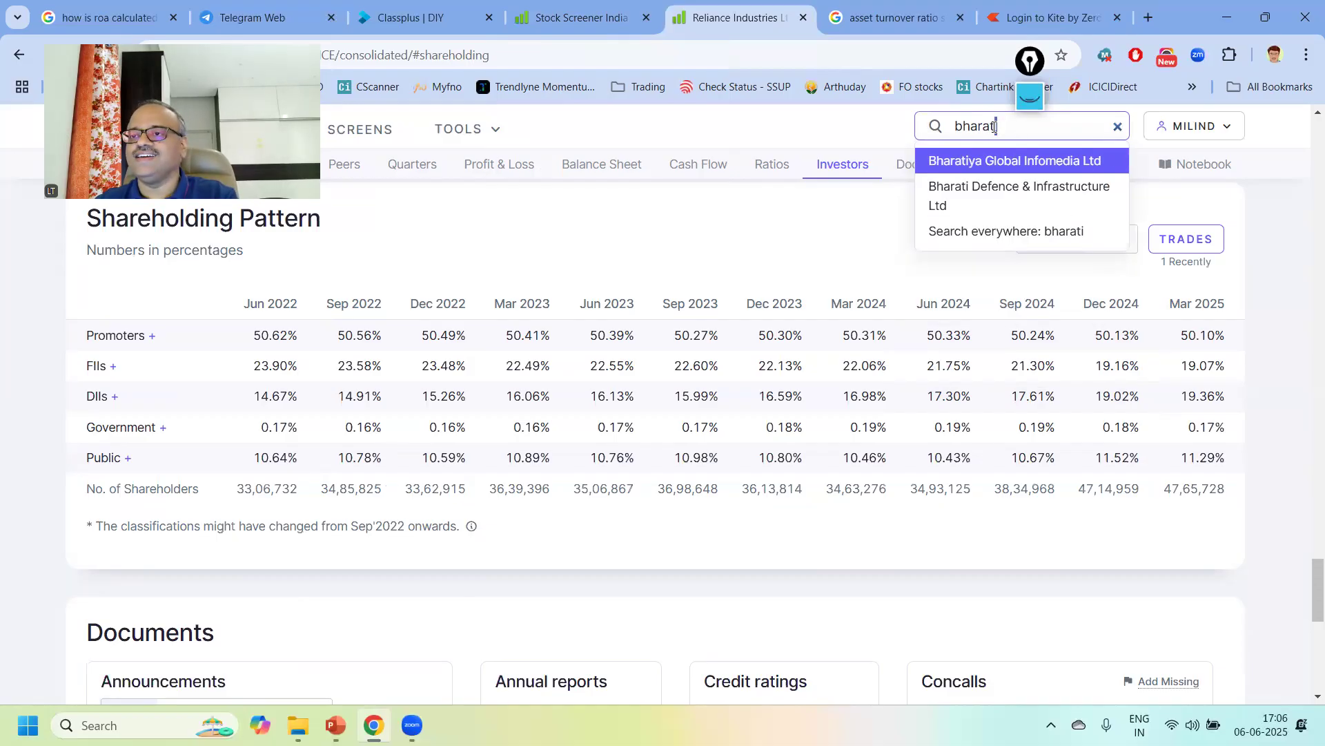
pyautogui.press('BackSpace')
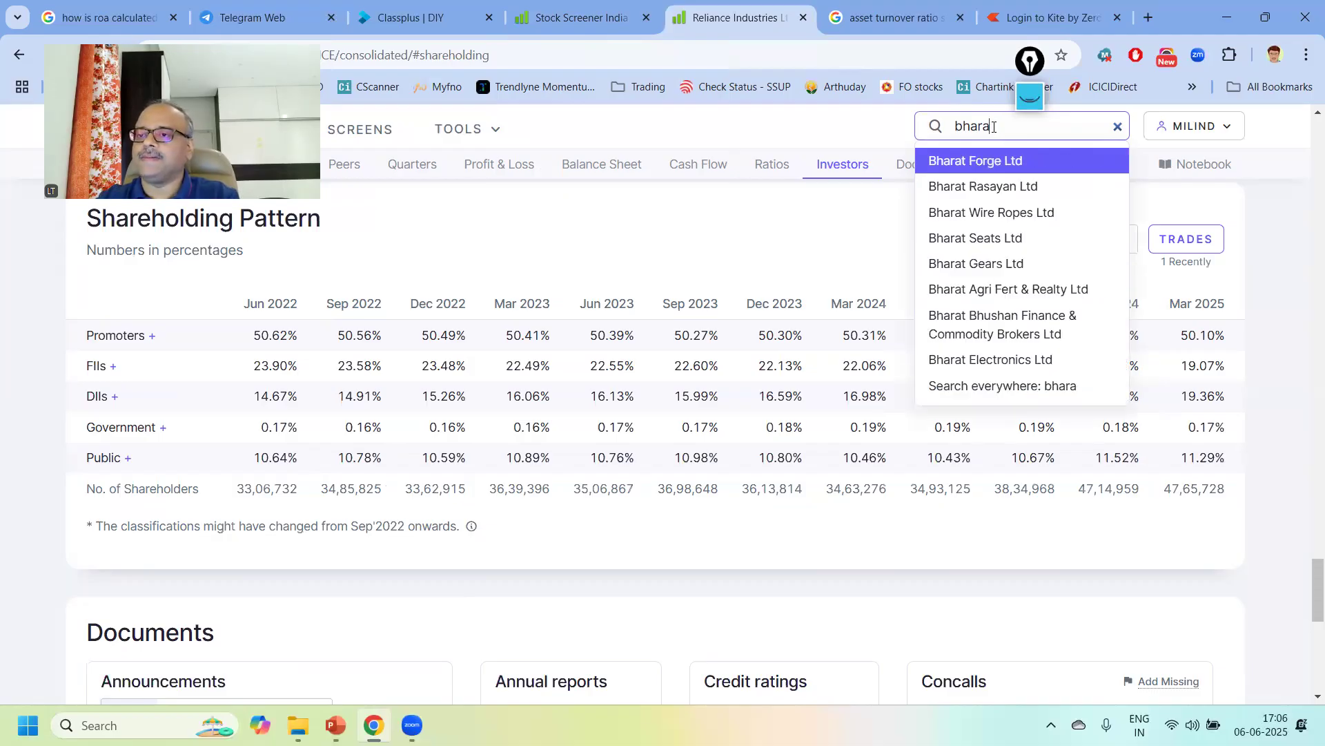
pyautogui.press('BackSpace')
pyautogui.press('BackSpace')
pyautogui.press('BackSpace')
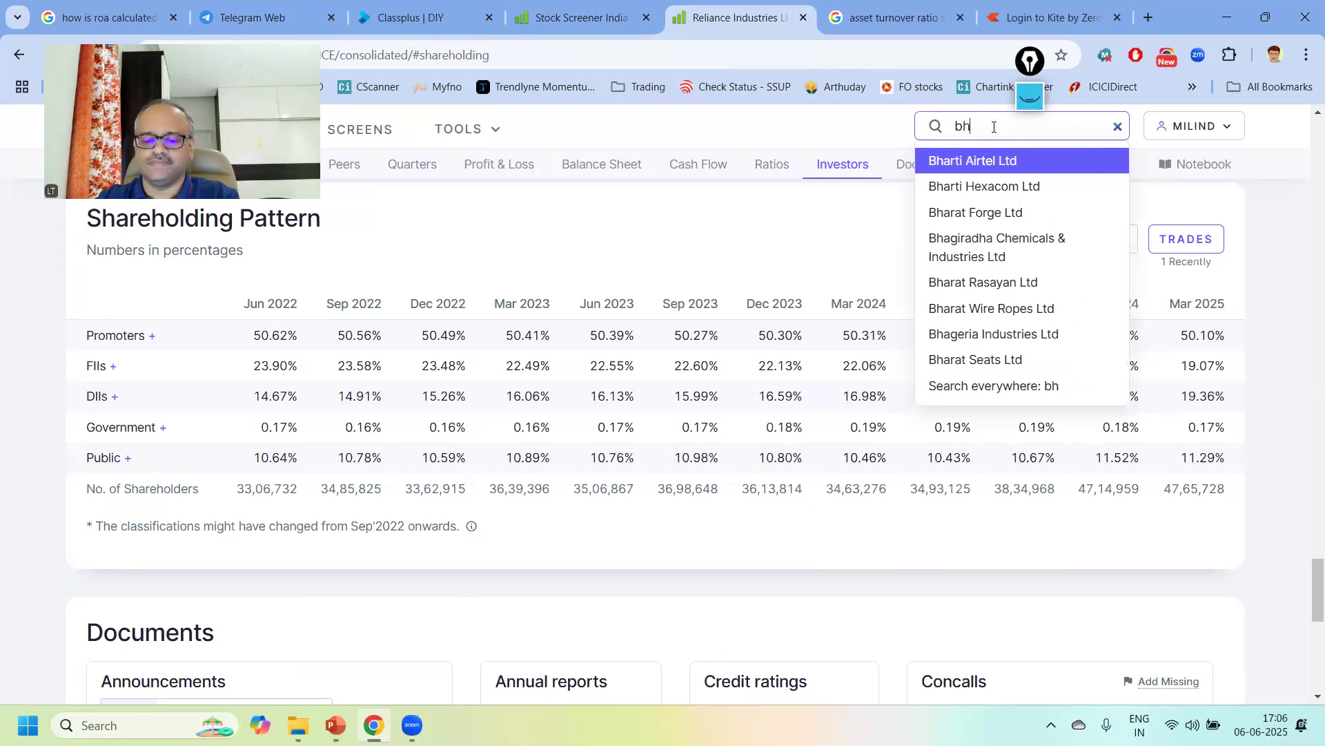
pyautogui.write('arti')
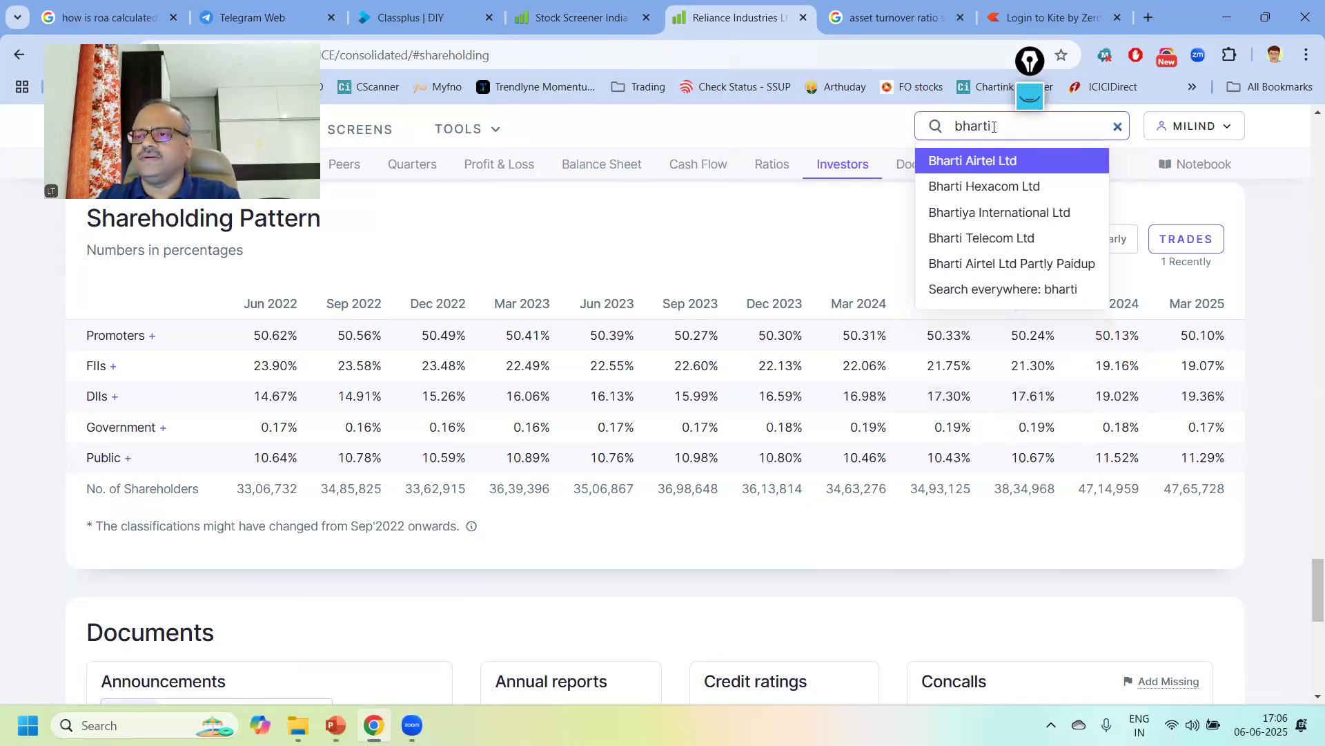
pyautogui.click(986, 162)
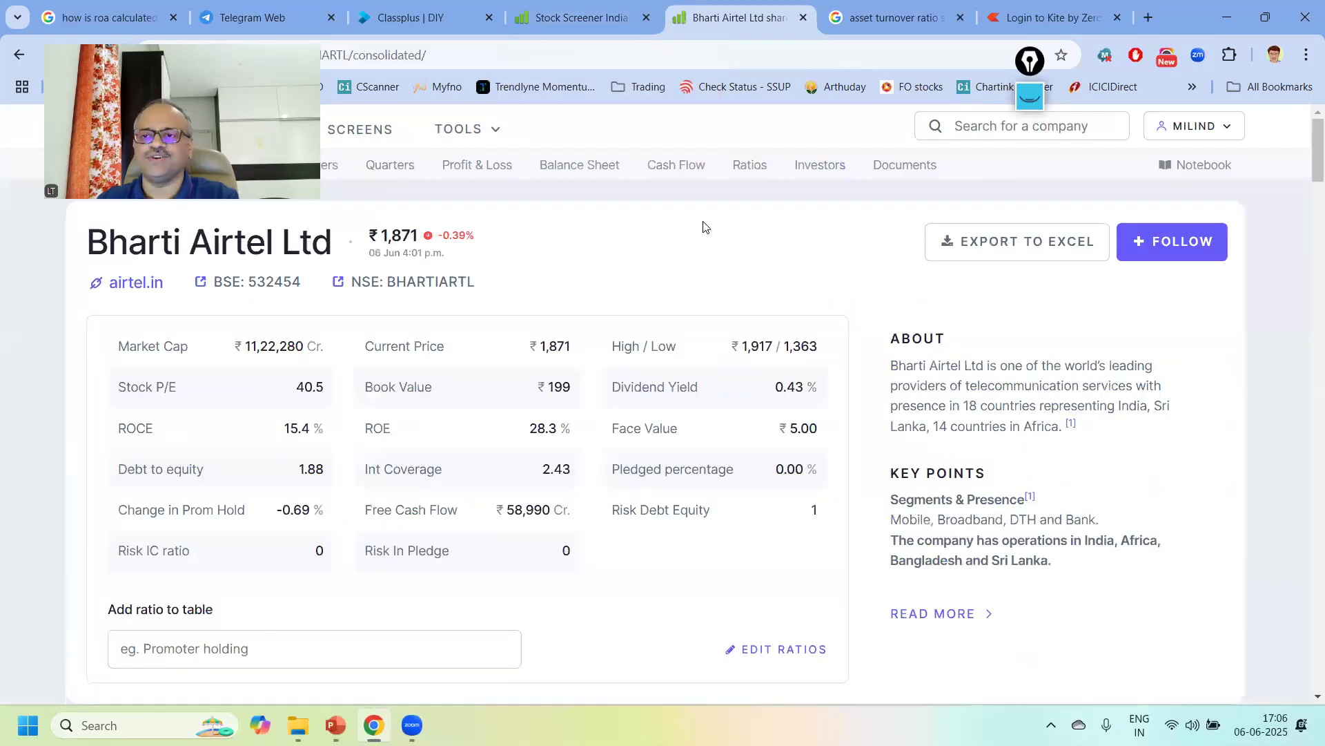
pyautogui.click(817, 166)
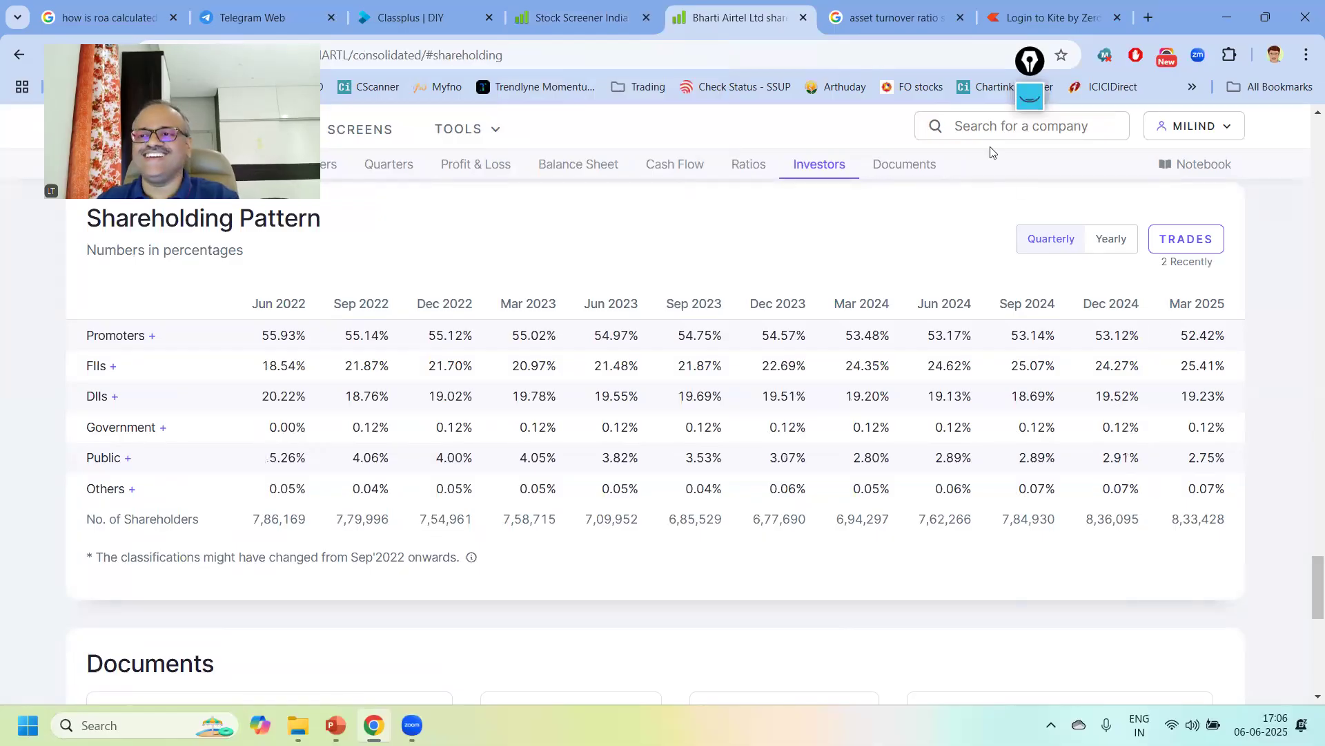
# Save the previewed Risk Prom Hold Change ratio and start another custom ratio.
pyautogui.click(544, 20)
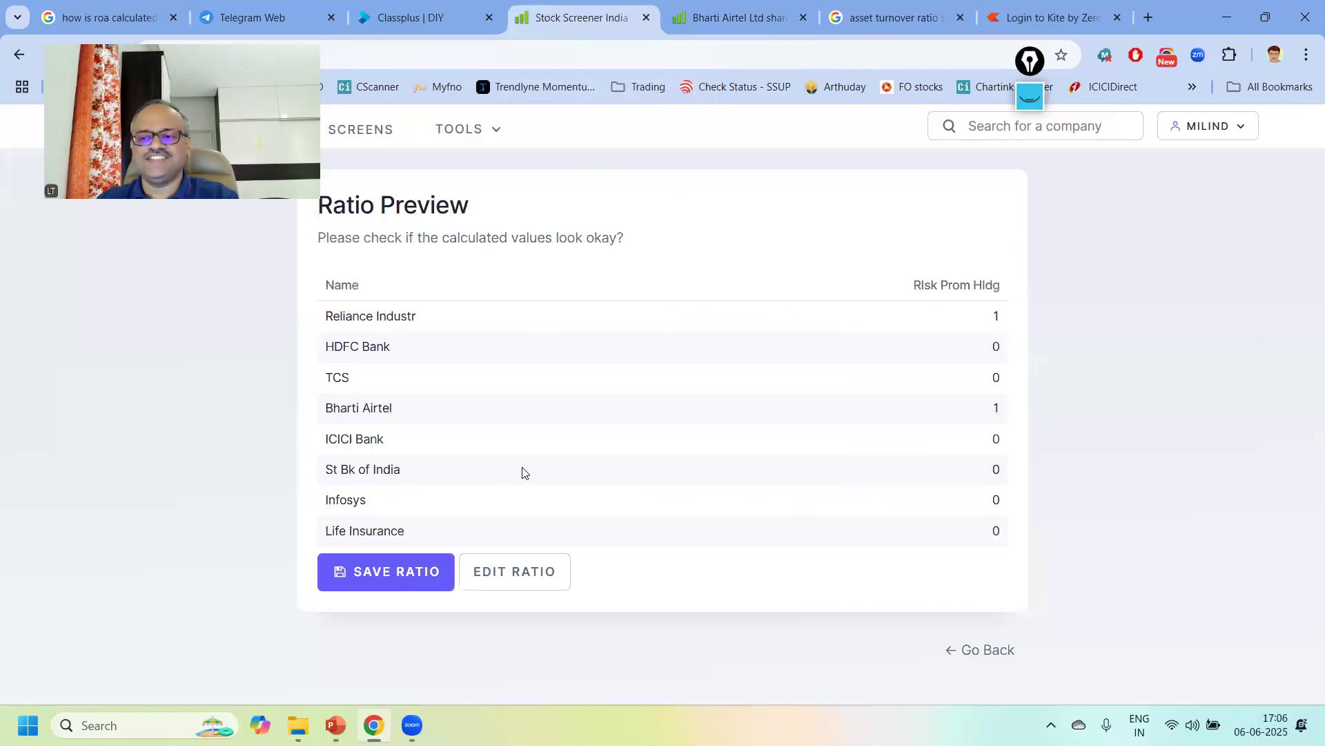
pyautogui.click(393, 572)
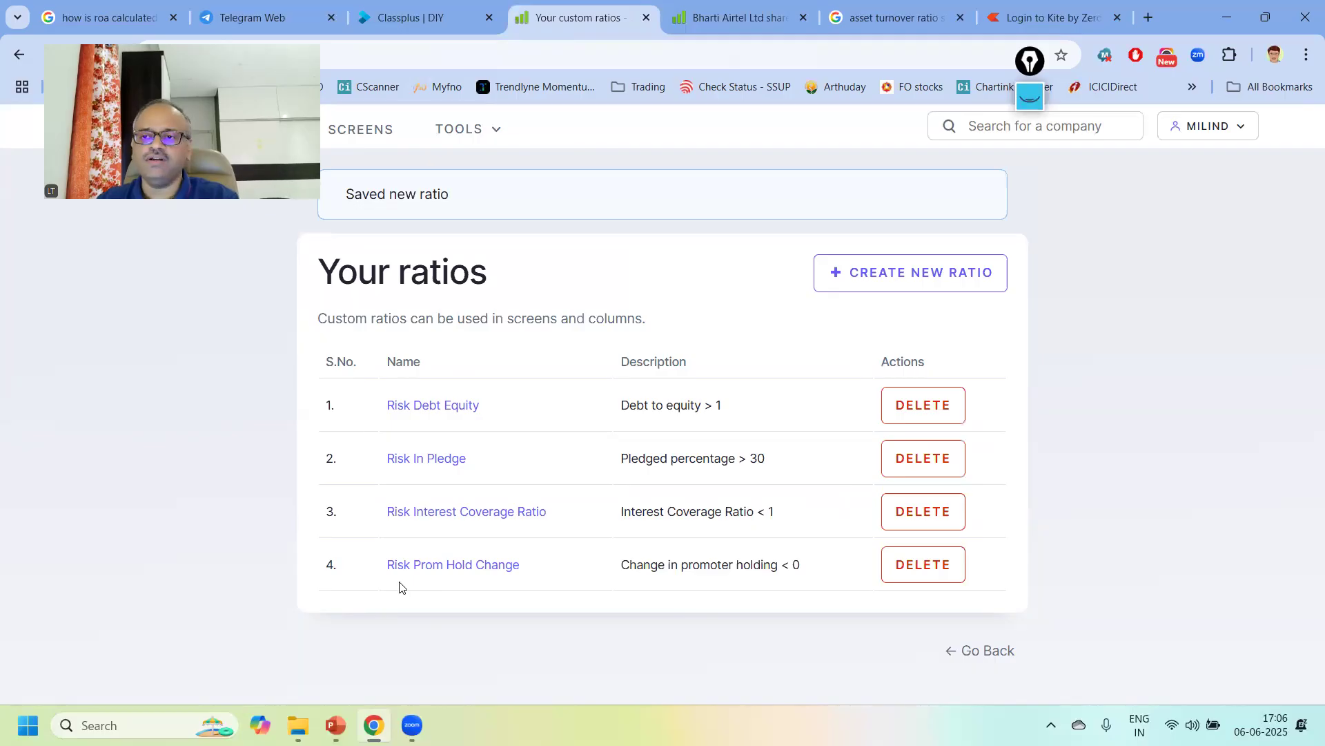
pyautogui.click(900, 275)
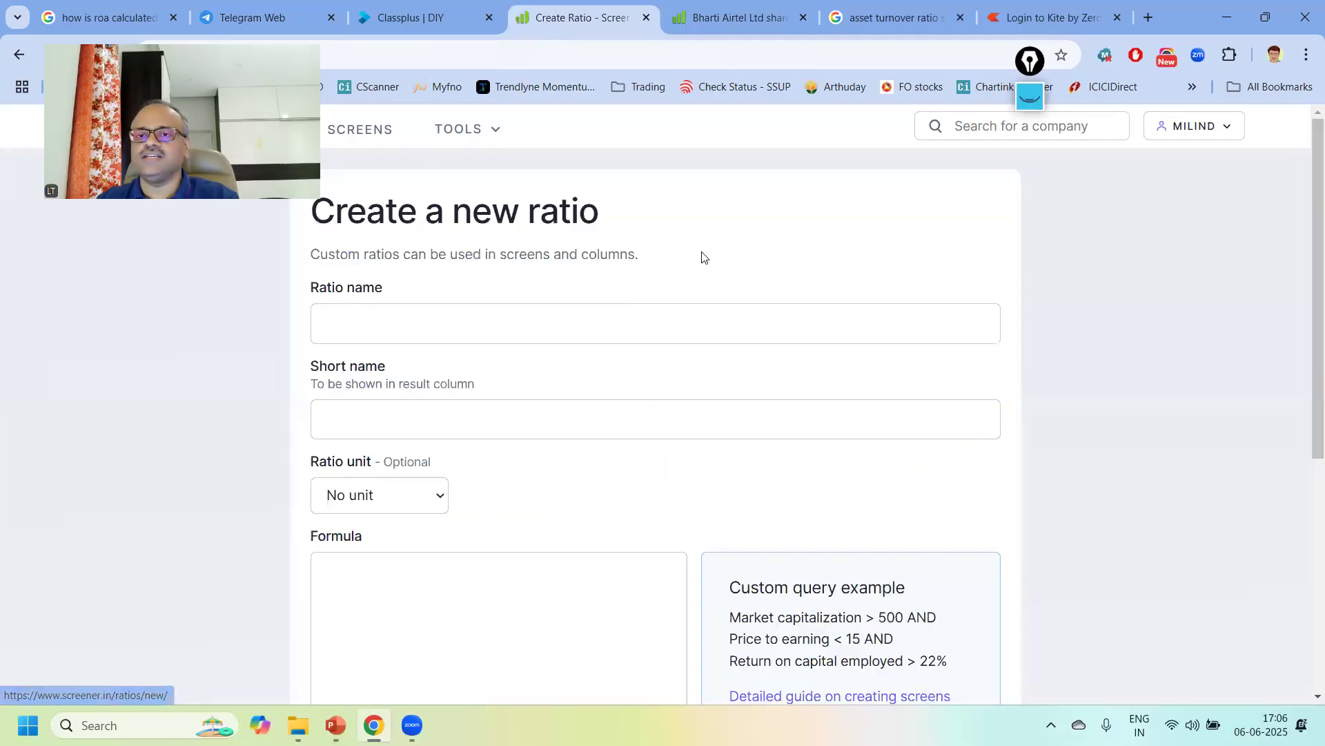
# Enter "Risk FCF" as both the name and the short name of the new ratio.
pyautogui.click(501, 318)
pyautogui.write('Risk')
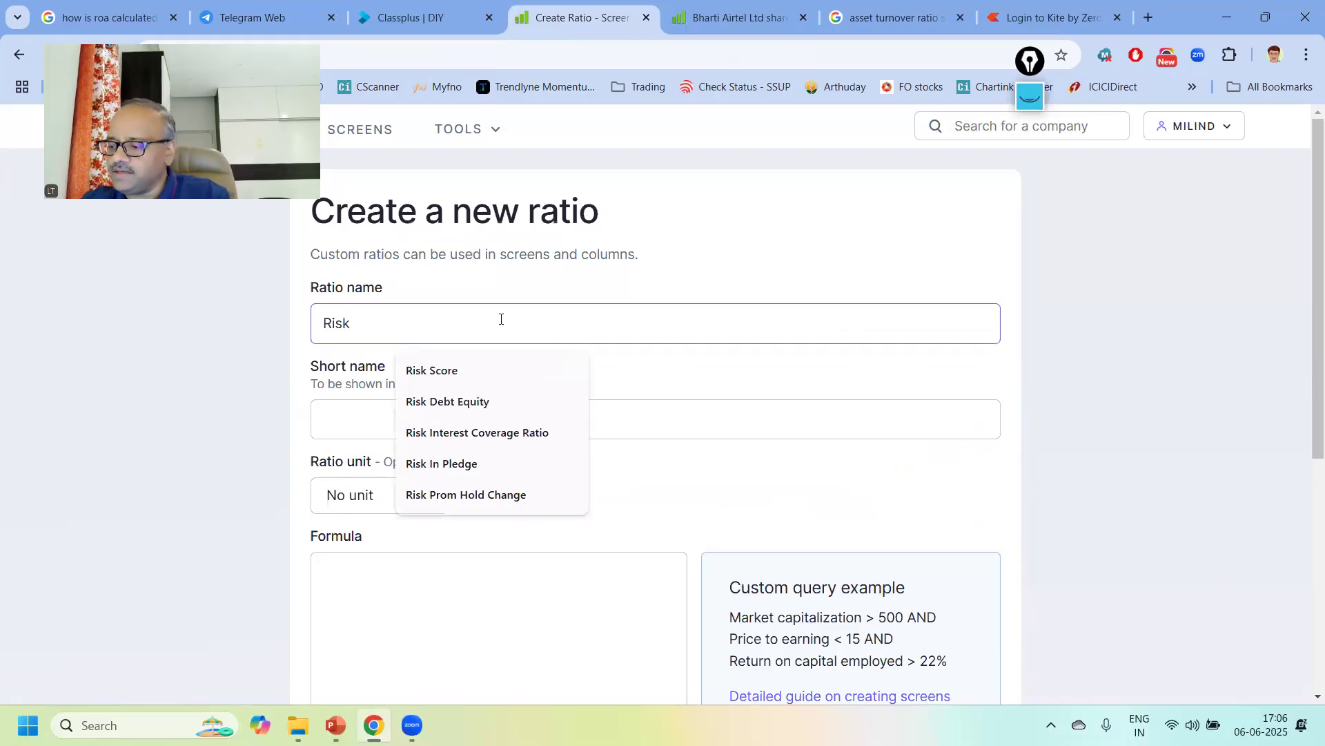
pyautogui.write(' FCF')
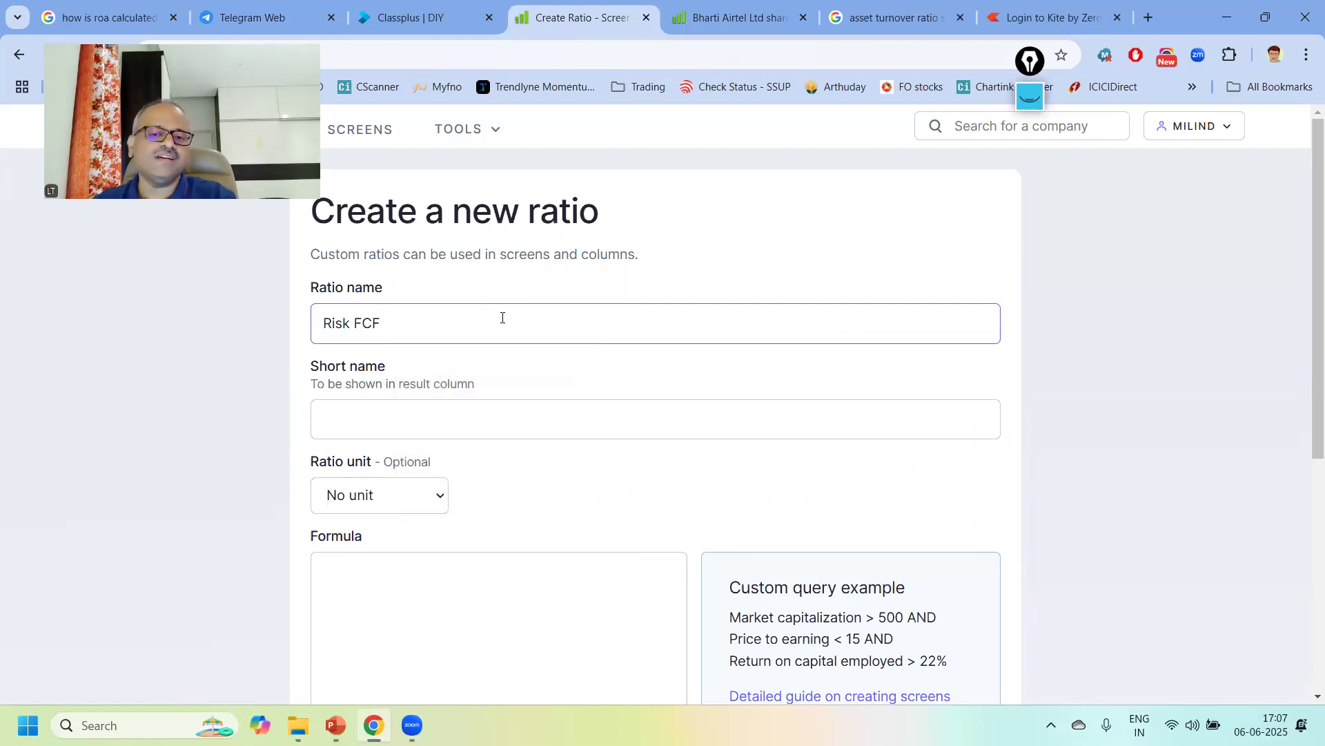
pyautogui.hotkey('ctrl', 'a')
pyautogui.hotkey('ctrl', 'c')
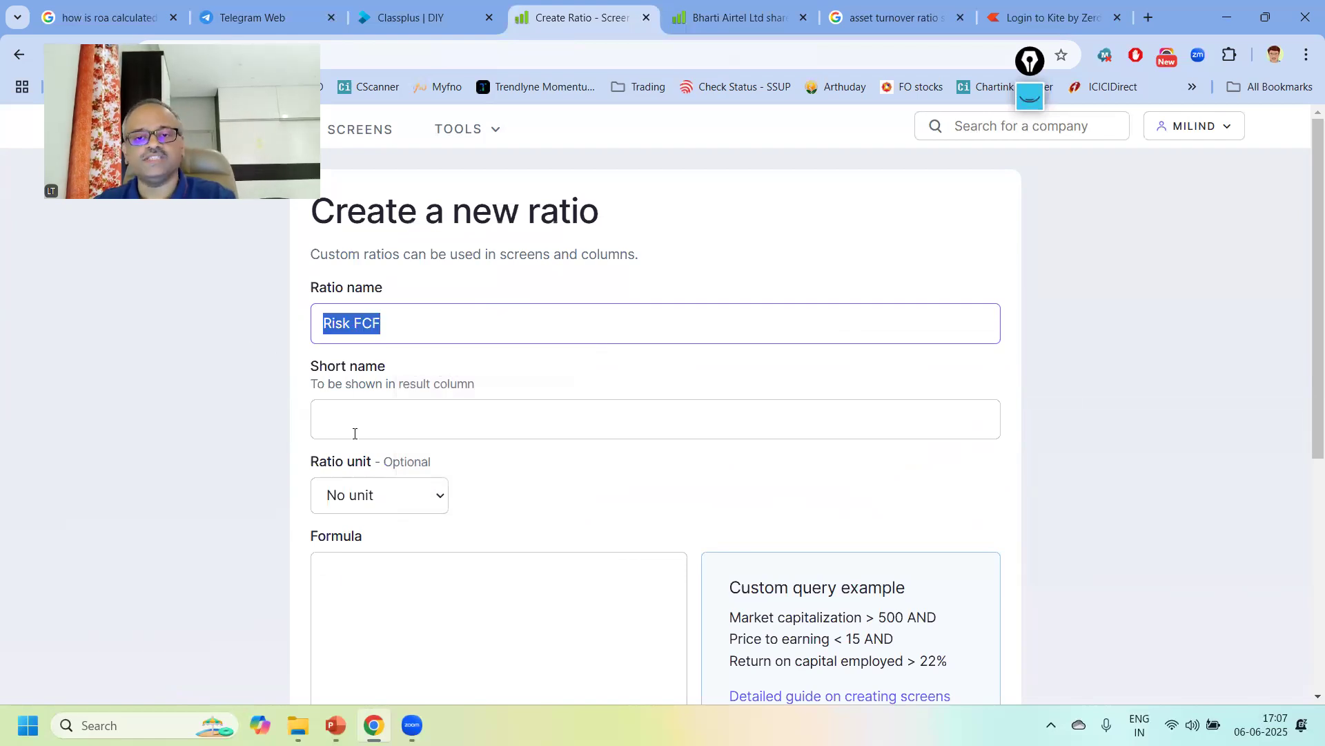
pyautogui.click(363, 414)
pyautogui.hotkey('ctrl', 'v')
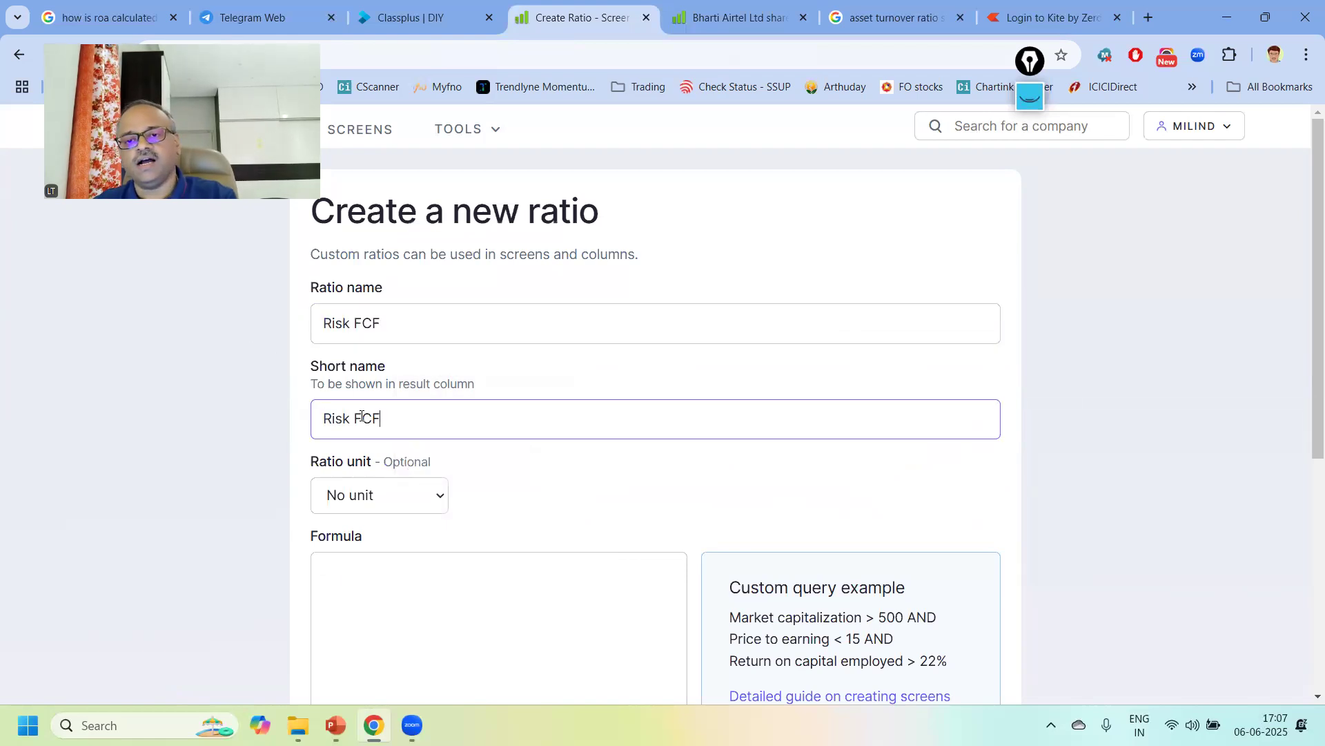
# Enter the formula "Free cash flow last year < 0" for the Risk FCF ratio, using the suggested free cash flow variable.
pyautogui.click(423, 575)
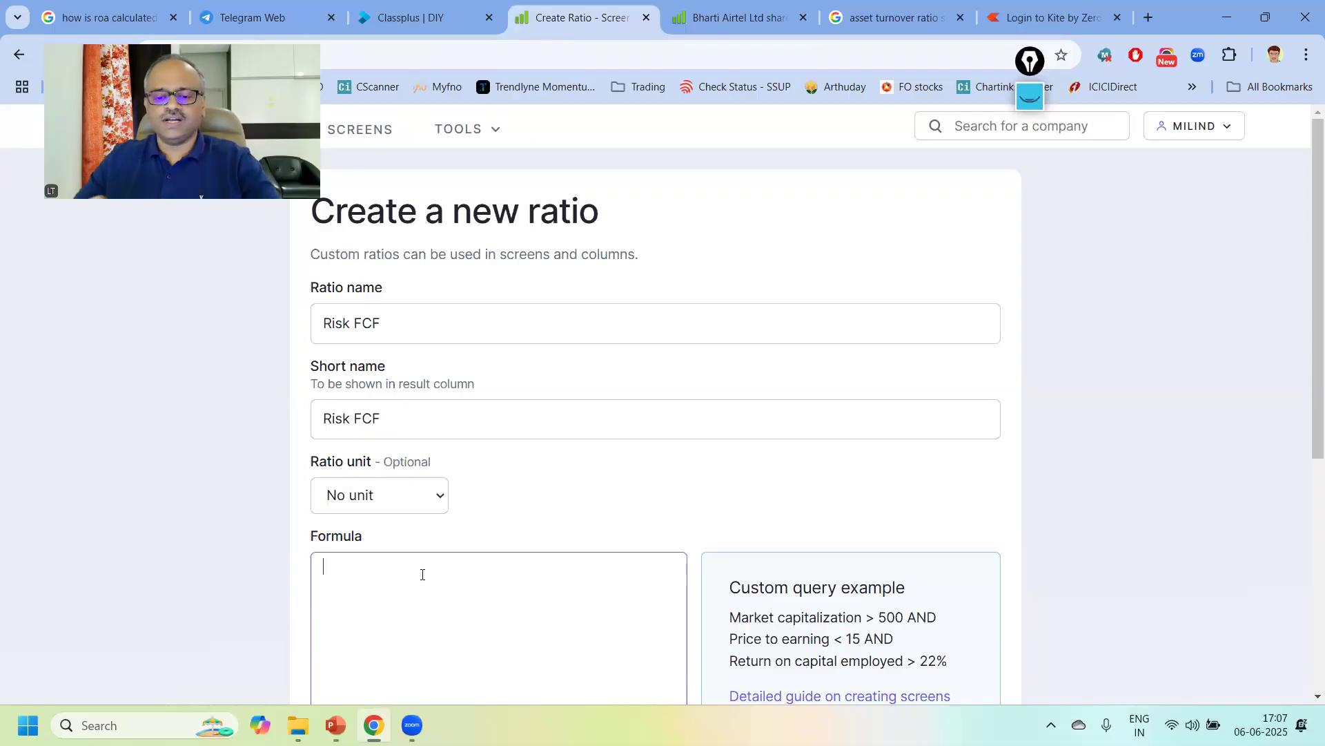
pyautogui.write('free')
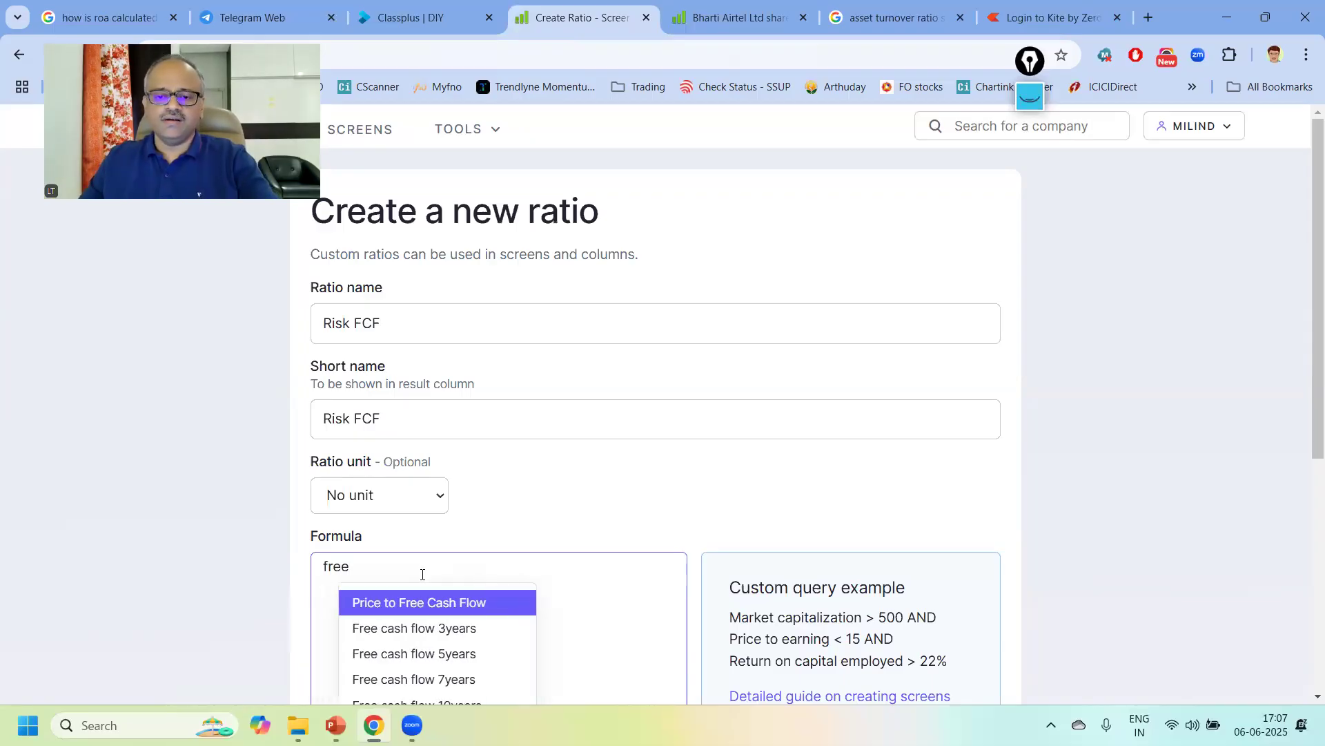
pyautogui.scroll(-1, 423, 575)
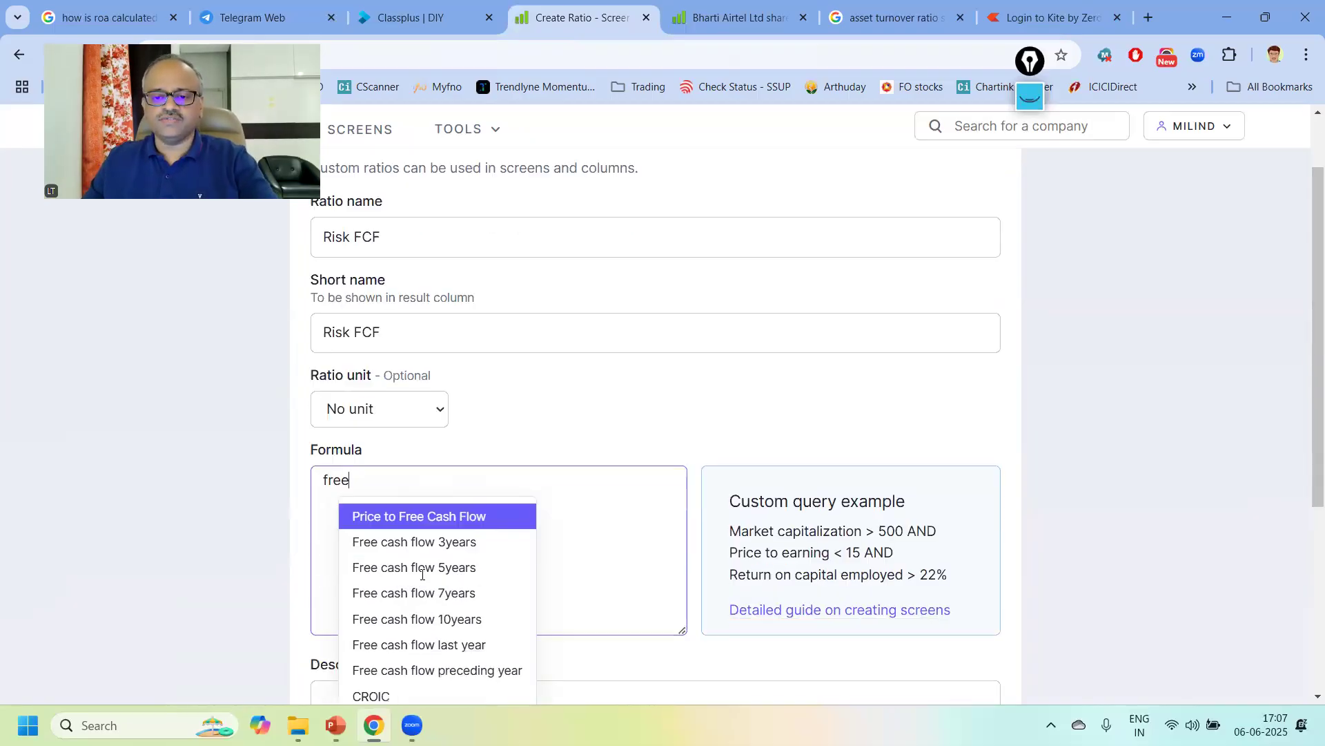
pyautogui.click(444, 649)
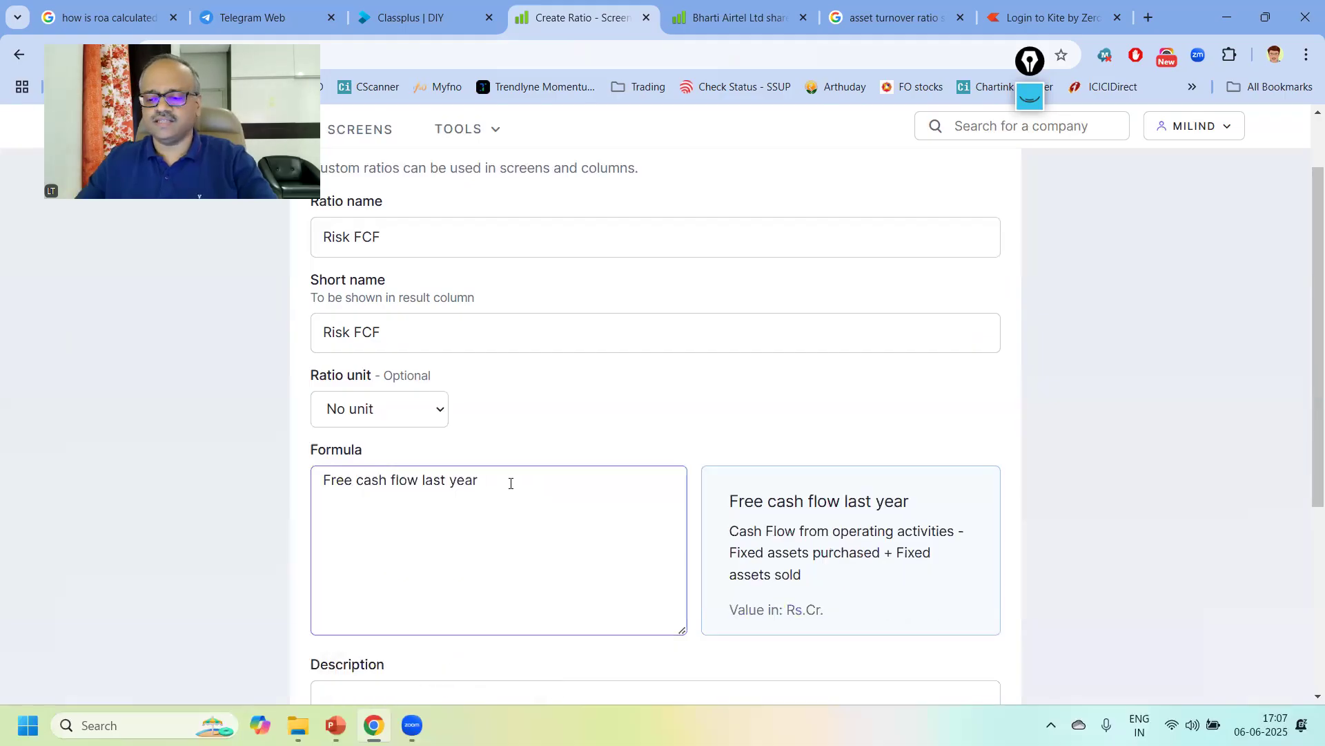
pyautogui.write('< 0')
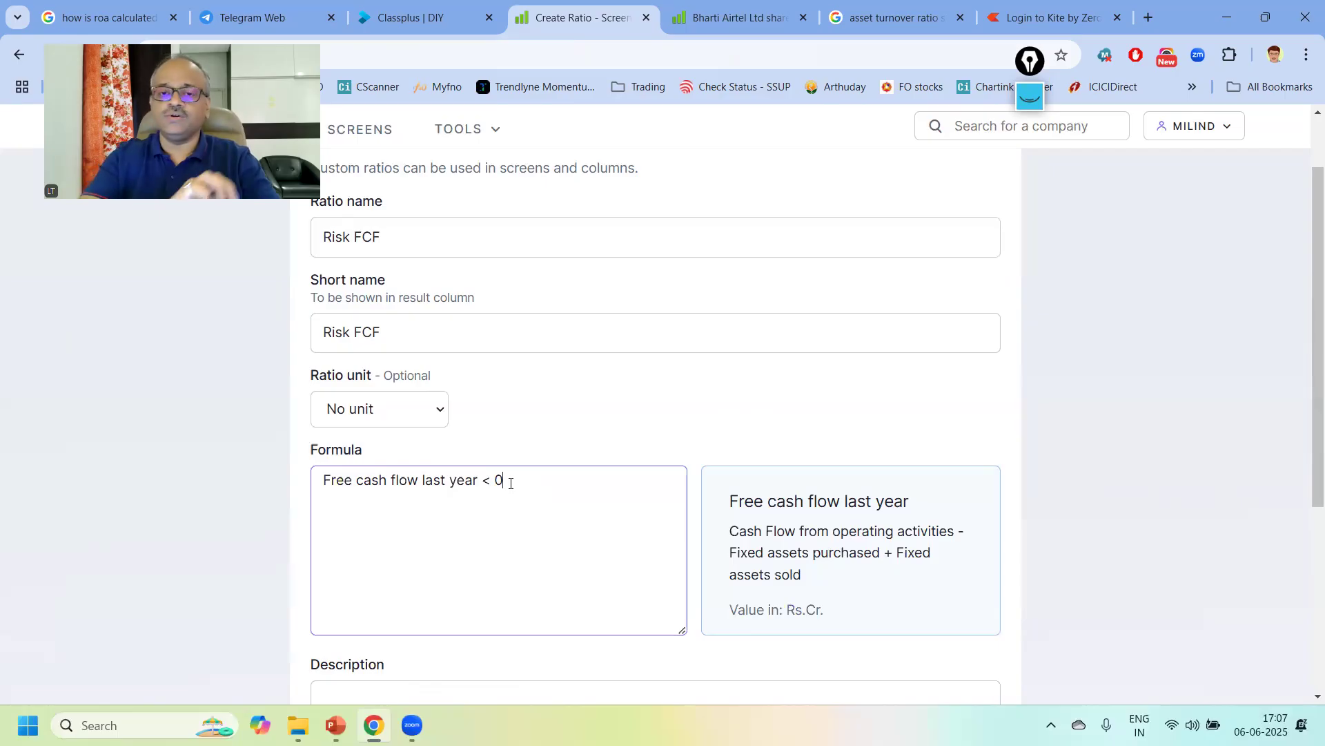
# Copy the formula "Free cash flow last year < 0" into the description and preview the Risk FCF values.
pyautogui.scroll(-2, 557, 406)
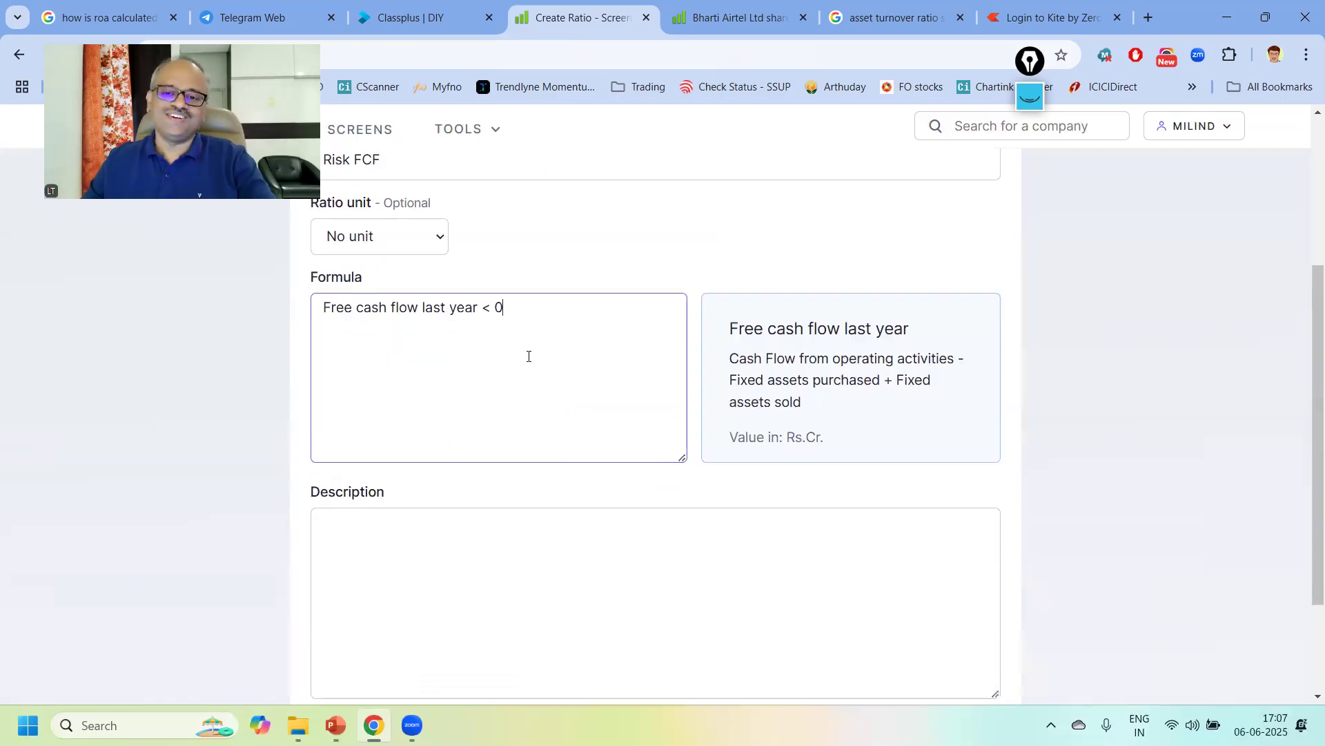
pyautogui.moveTo(532, 310); pyautogui.dragTo(316, 325)
pyautogui.hotkey('ctrl', 'c')
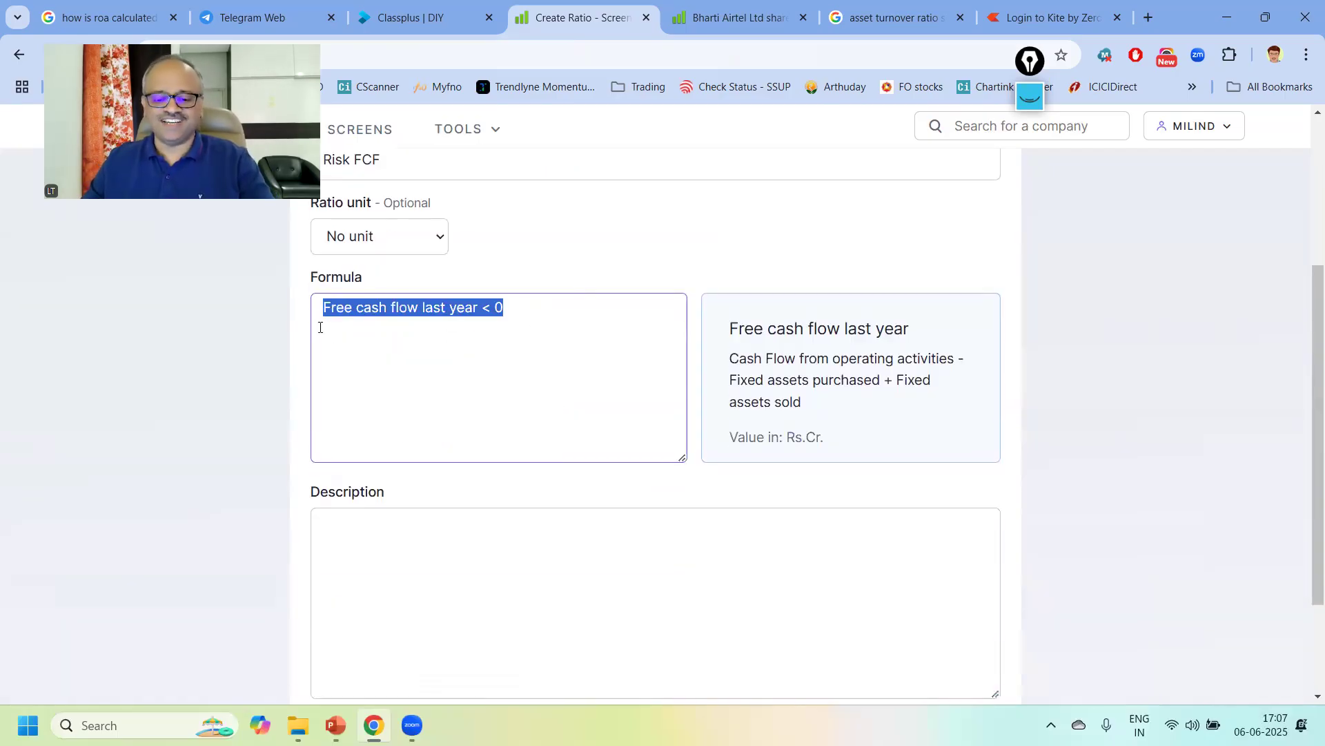
pyautogui.click(409, 524)
pyautogui.hotkey('ctrl', 'v')
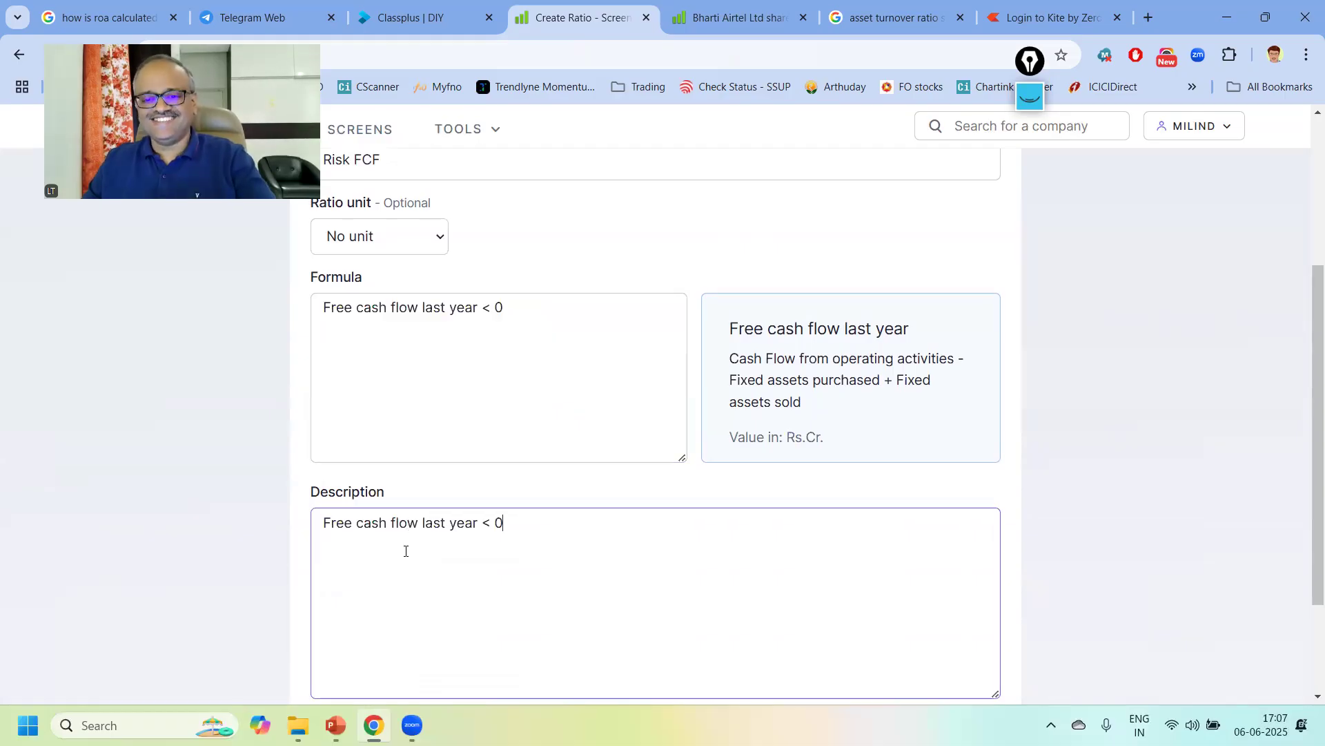
pyautogui.scroll(-2, 405, 551)
pyautogui.click(409, 589)
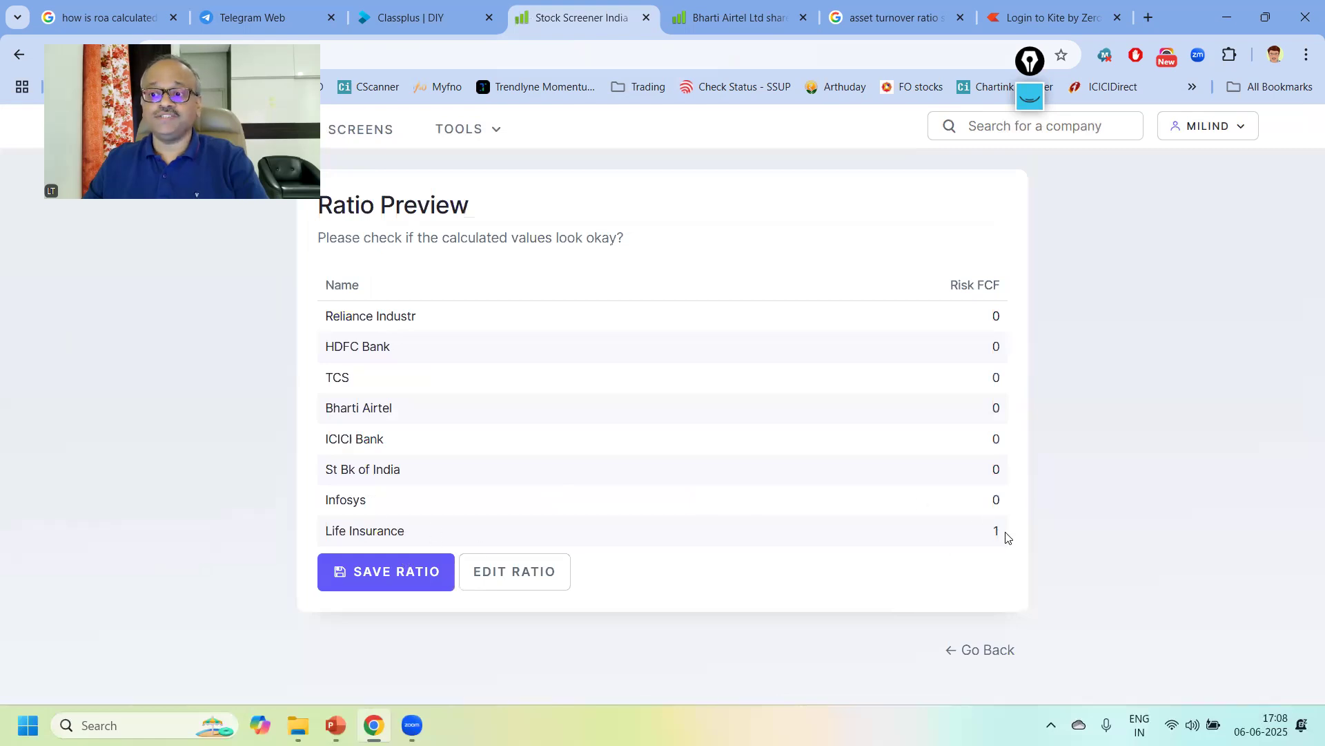
# Examine the key ratios and cash flows on the Life Insurance Corporation of India page, and return to the Risk FCF preview.
pyautogui.click(740, 18)
pyautogui.click(1001, 125)
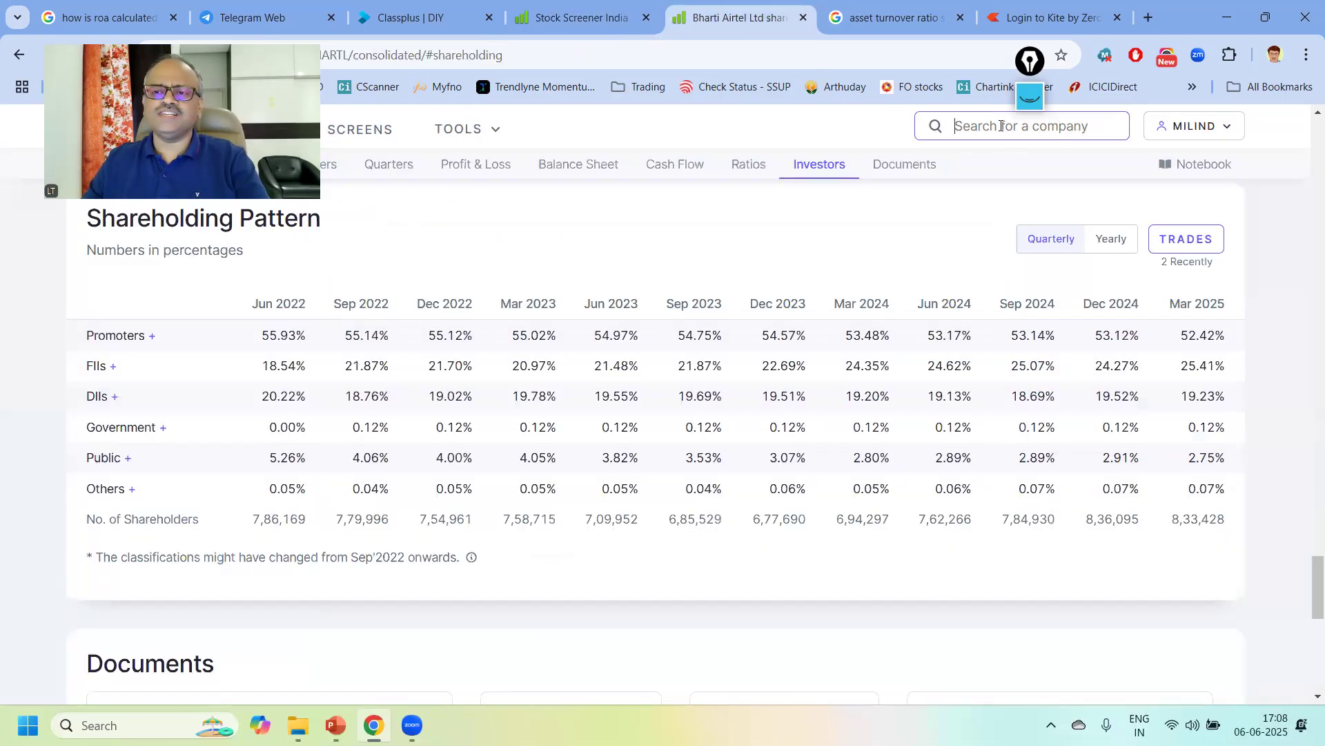
pyautogui.write('lic')
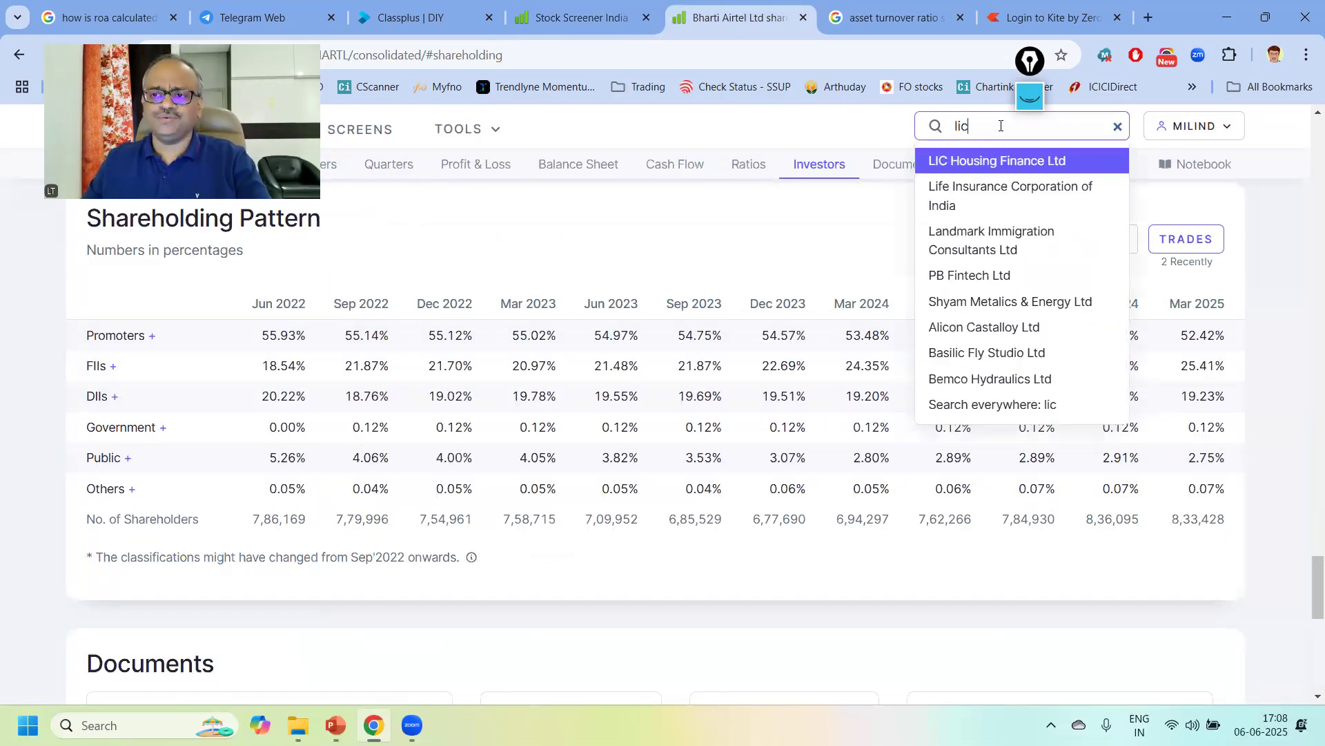
pyautogui.click(1007, 197)
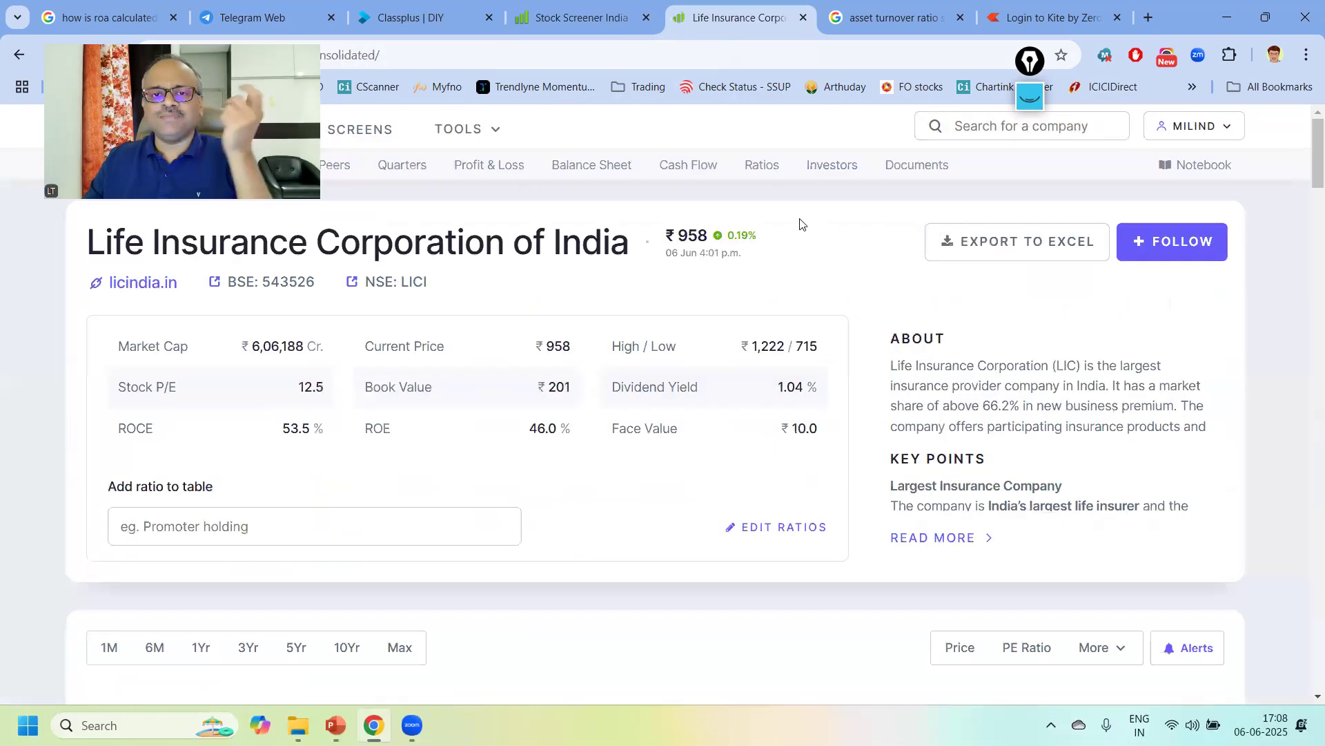
pyautogui.scroll(-1, 561, 533)
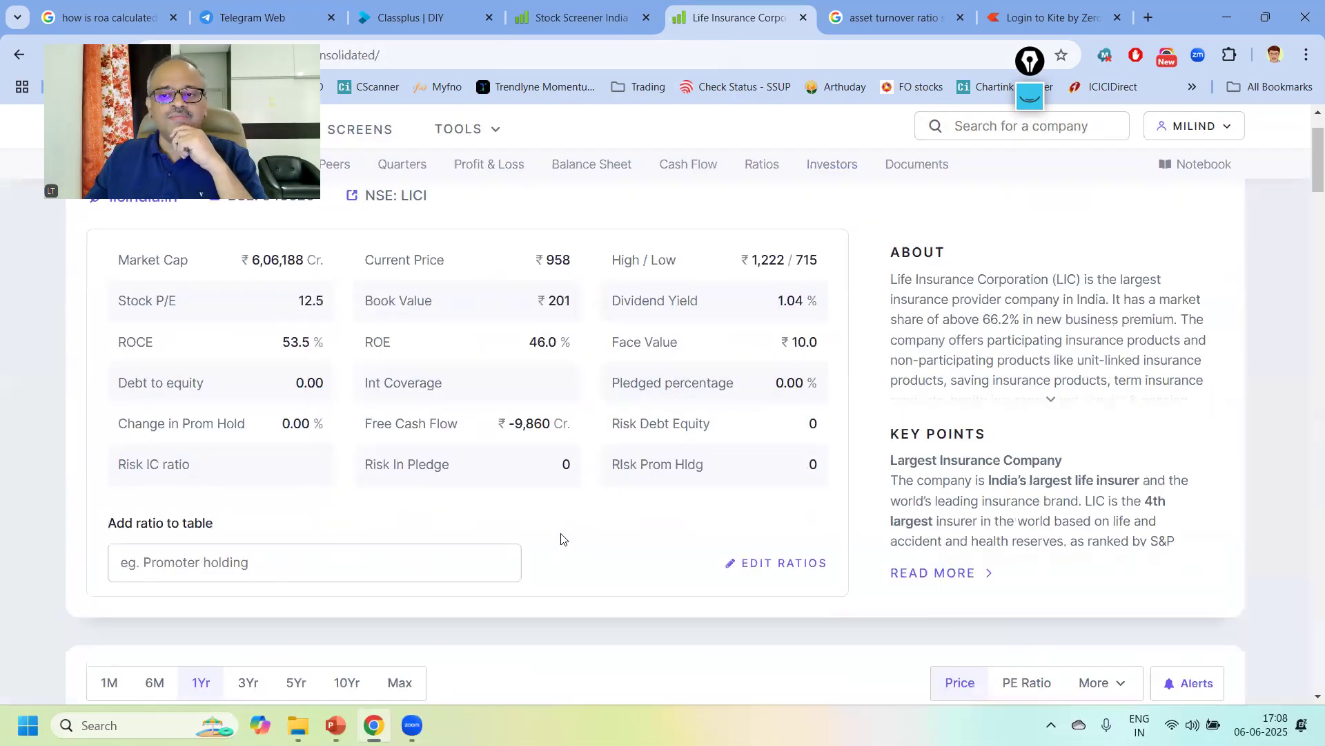
pyautogui.click(696, 165)
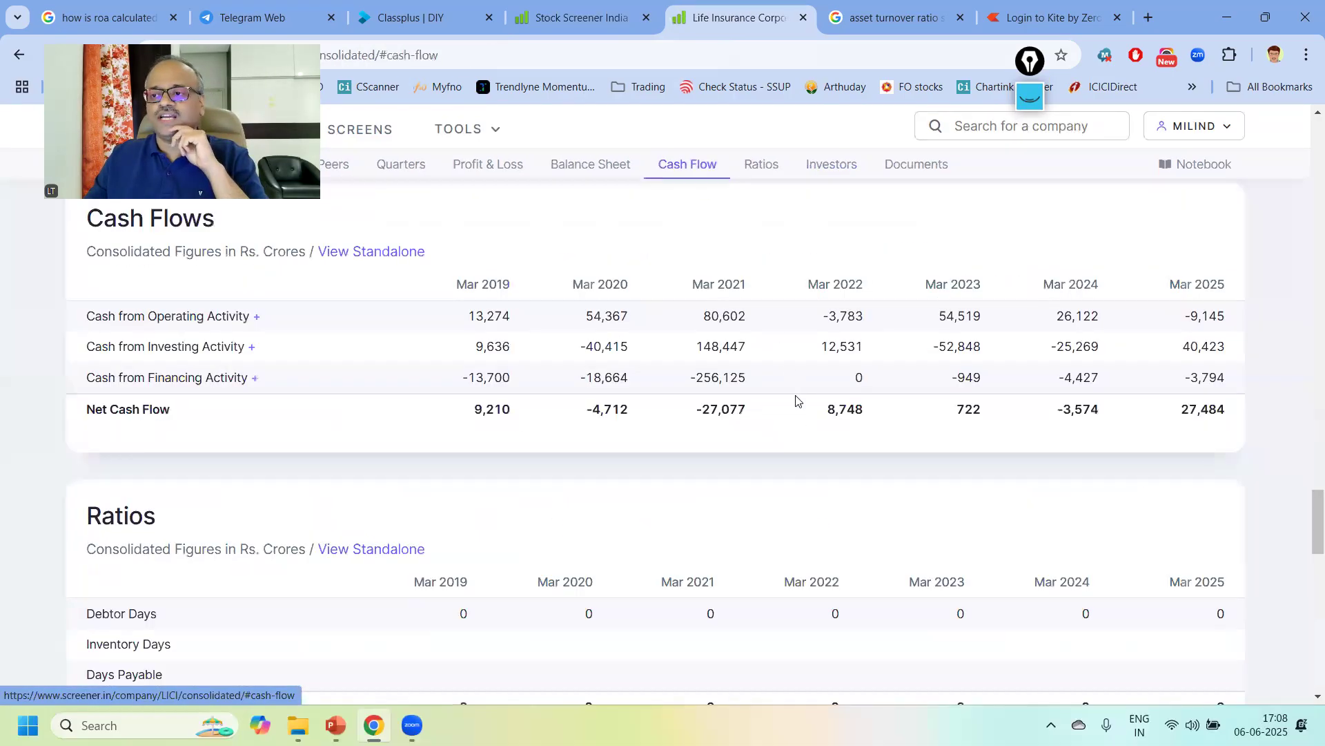
pyautogui.scroll(-2, 814, 402)
pyautogui.scroll(2, 842, 404)
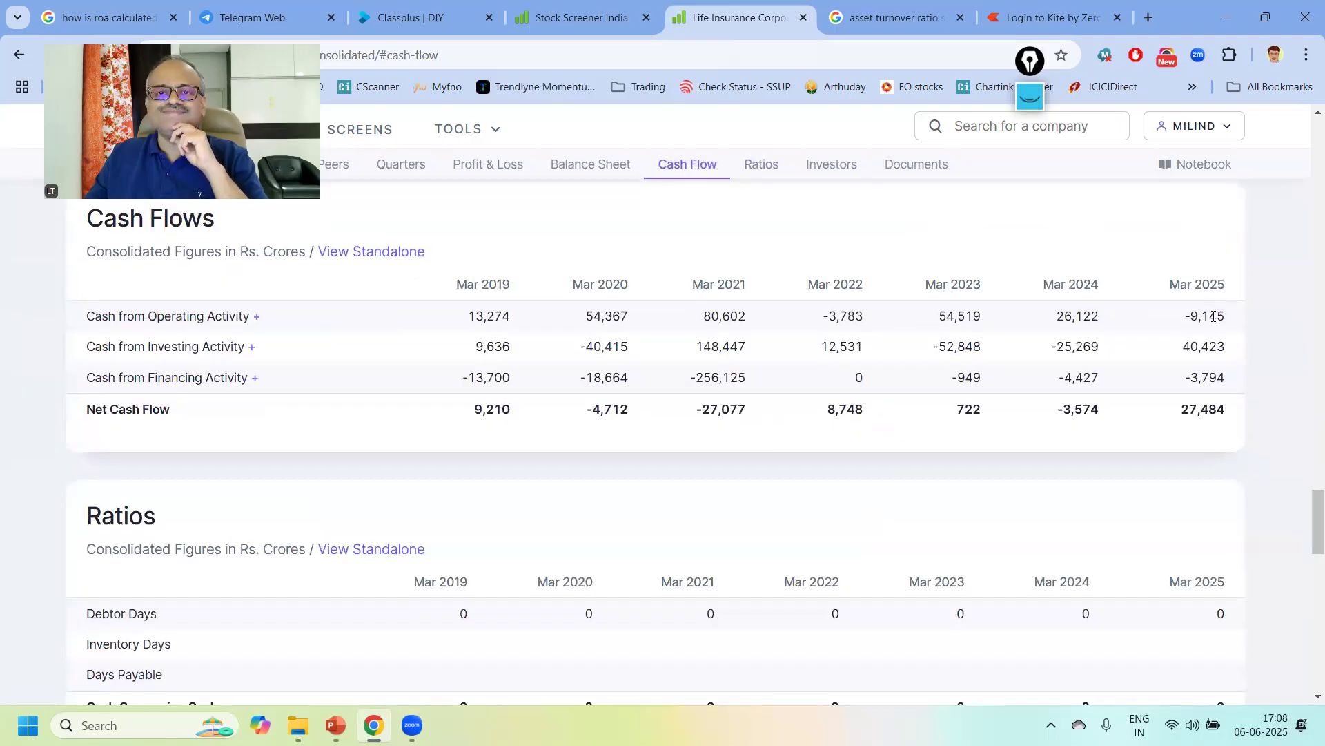
pyautogui.click(565, 21)
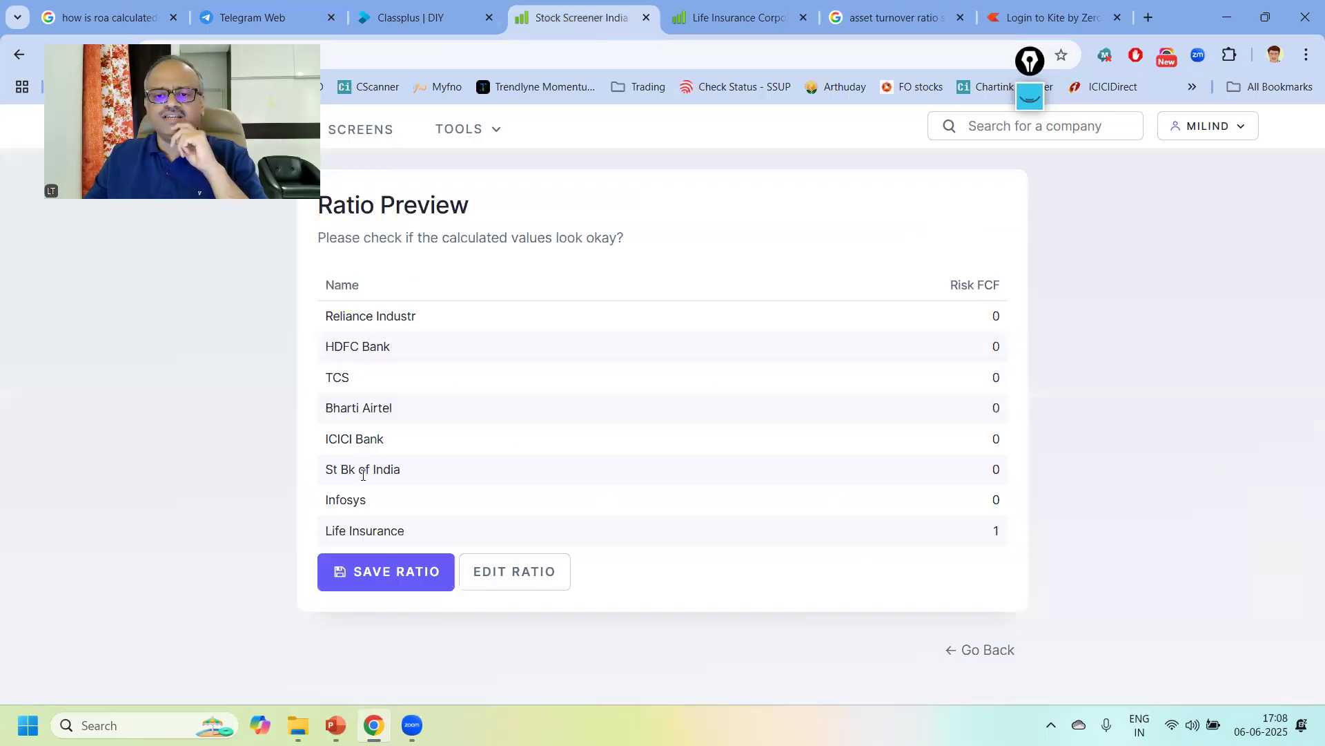
# Look up State Bank of India and examine its cash flows, and return to the Risk FCF preview.
pyautogui.click(714, 19)
pyautogui.click(979, 127)
pyautogui.write('stat')
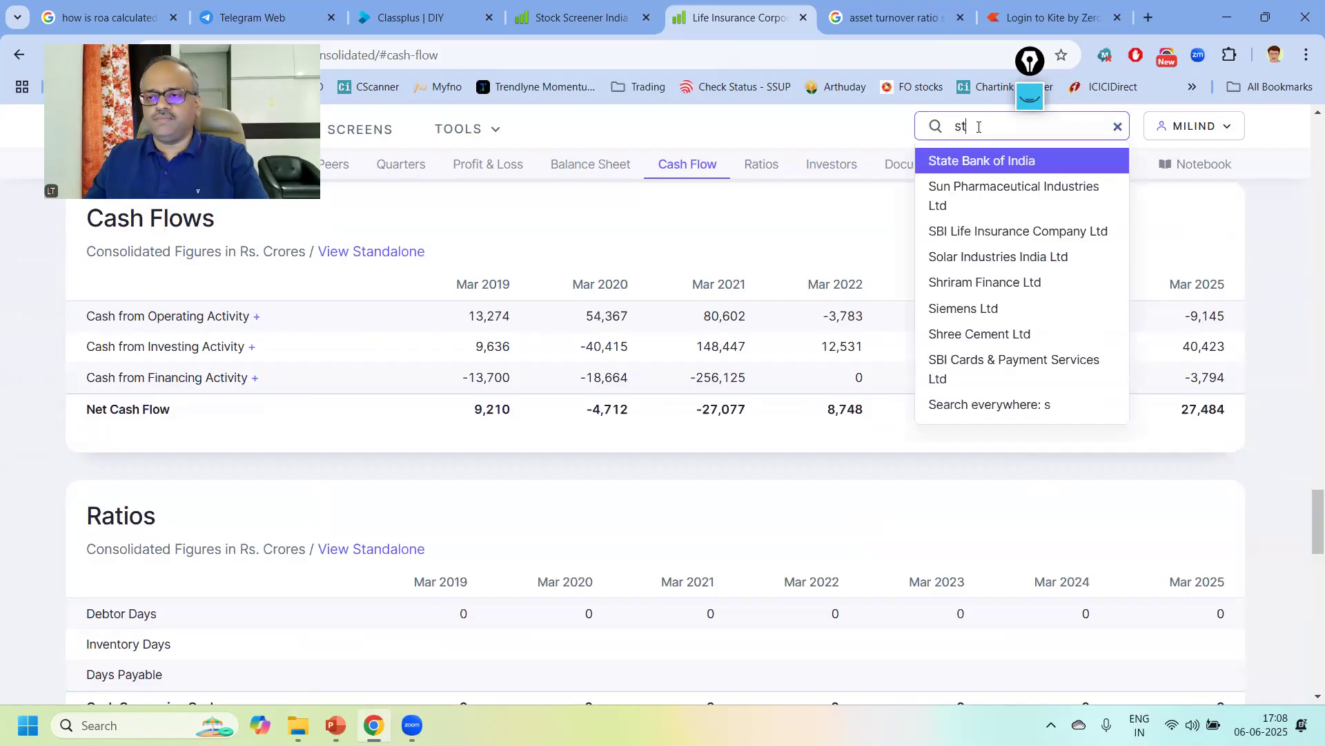
pyautogui.click(970, 163)
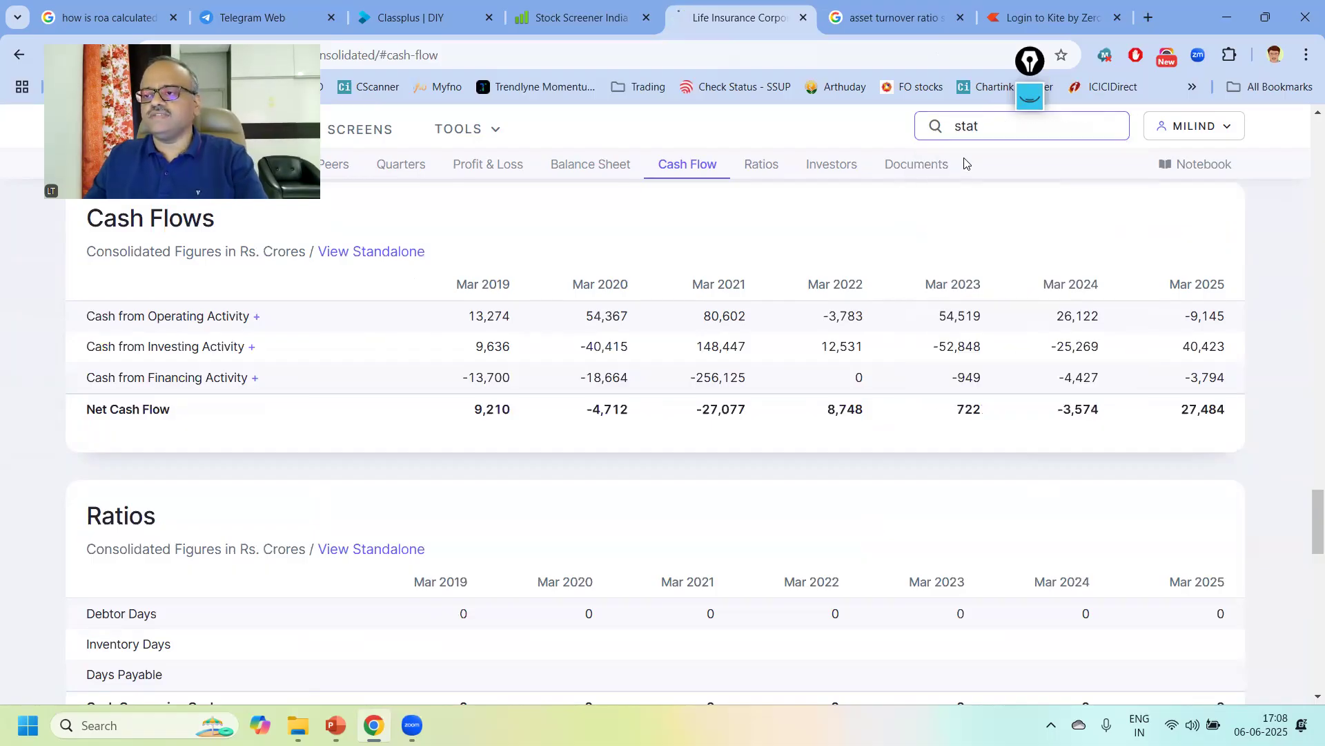
pyautogui.click(705, 171)
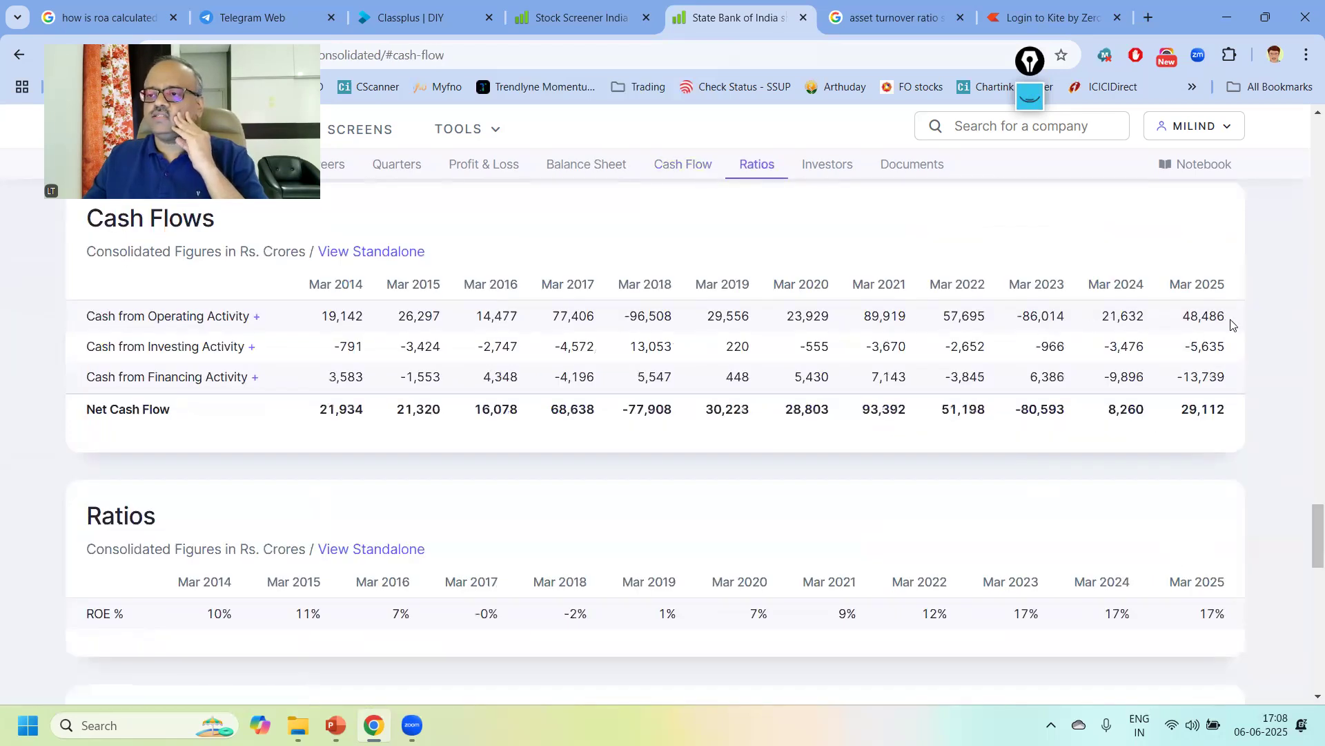
pyautogui.click(582, 18)
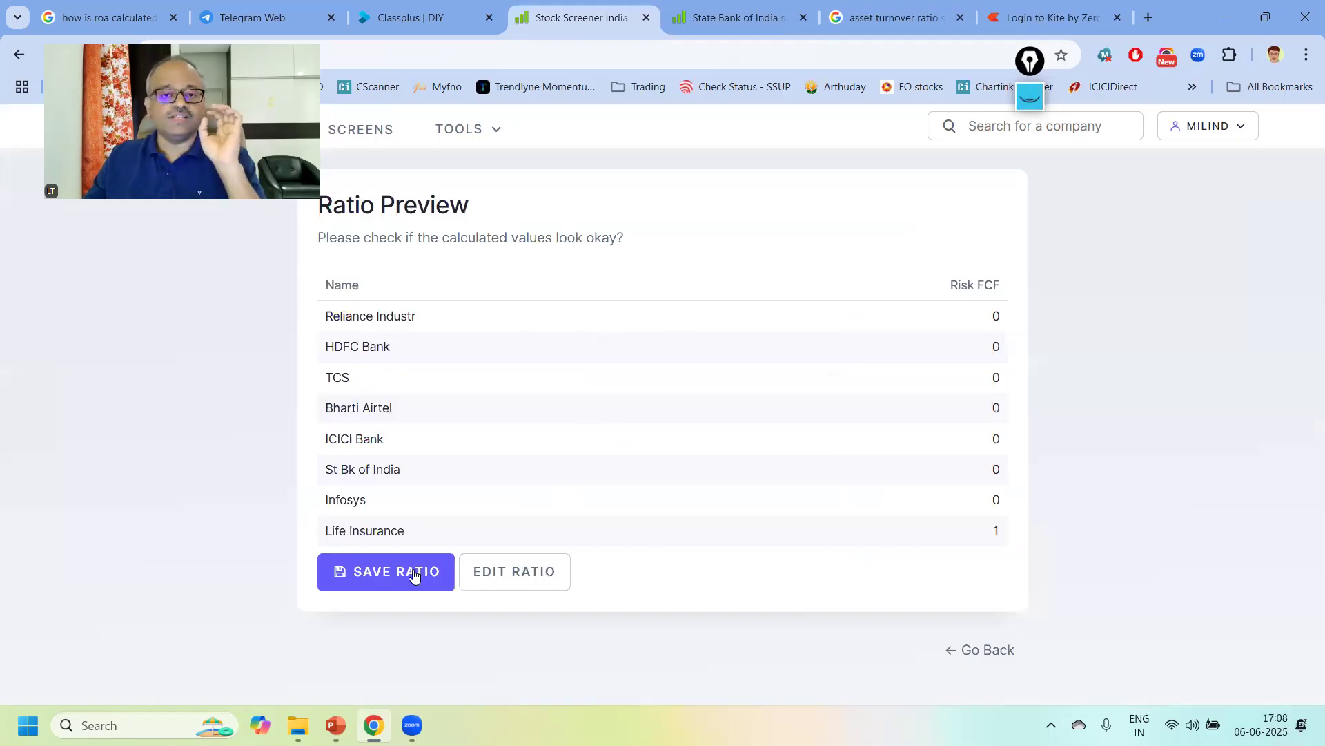
# Save the Risk FCF ratio and open the form for creating another custom ratio.
pyautogui.click(414, 573)
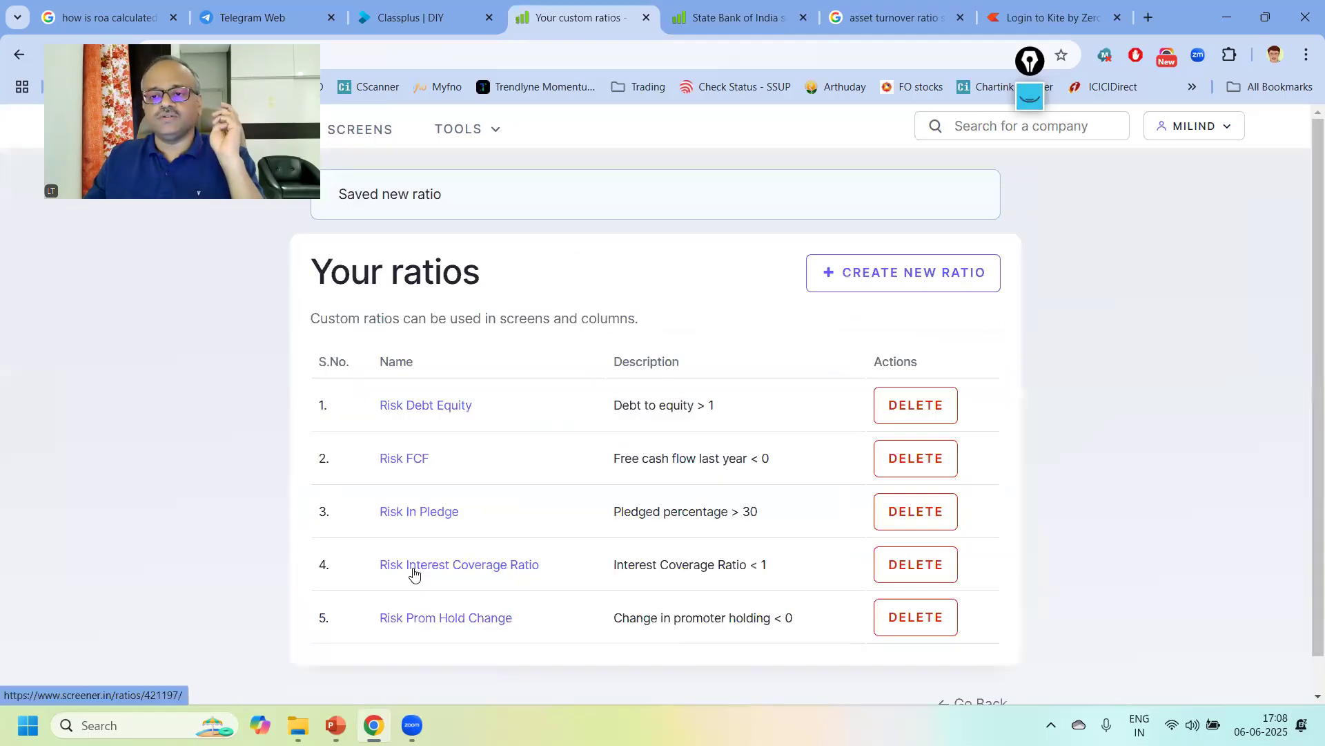
pyautogui.scroll(-1, 485, 419)
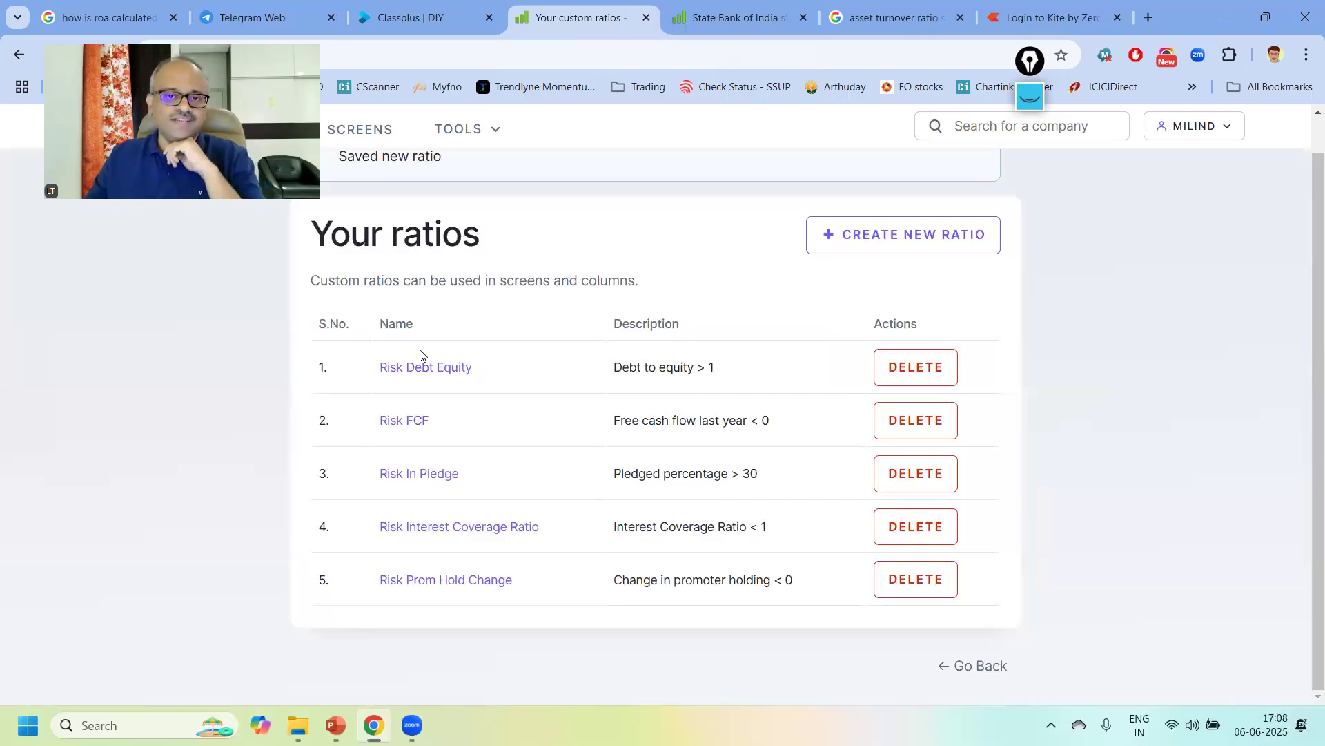
pyautogui.click(879, 237)
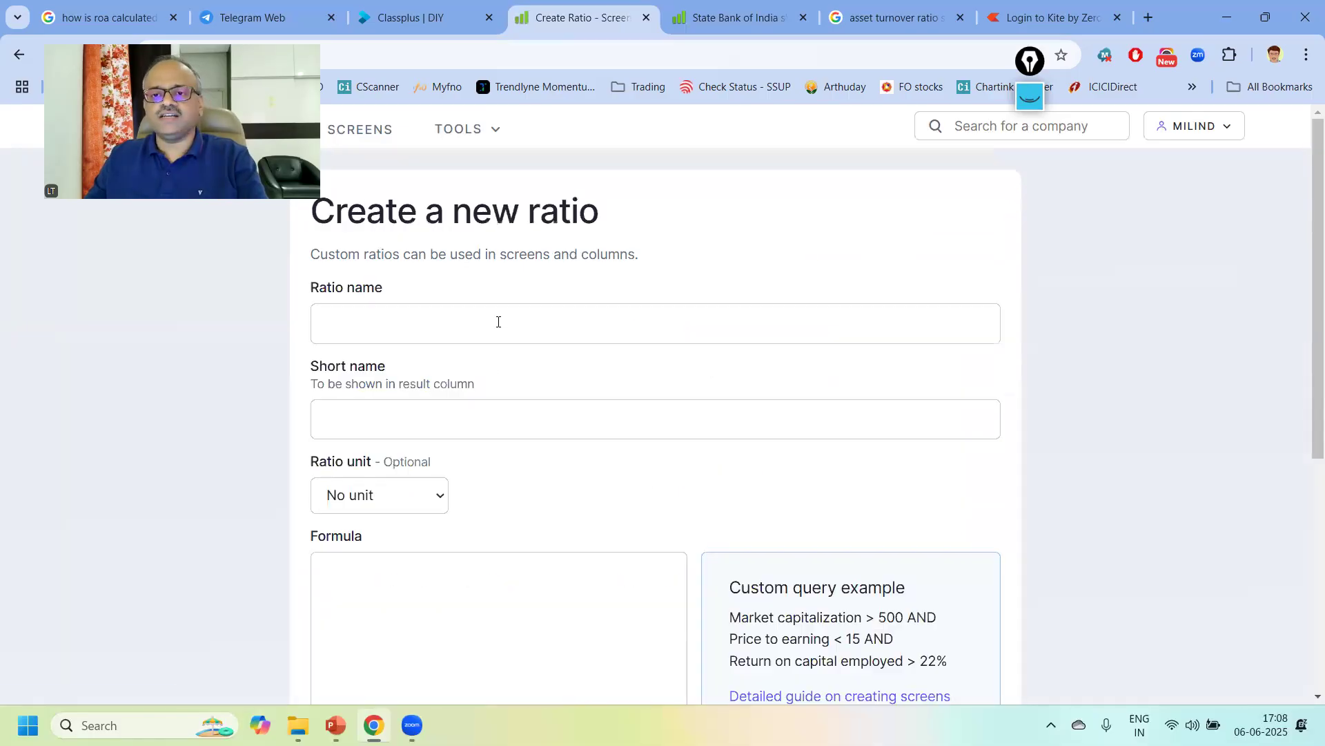
# Enter "Risk Score" as both the name and the short name of the new ratio.
pyautogui.click(496, 321)
pyautogui.write('Ris')
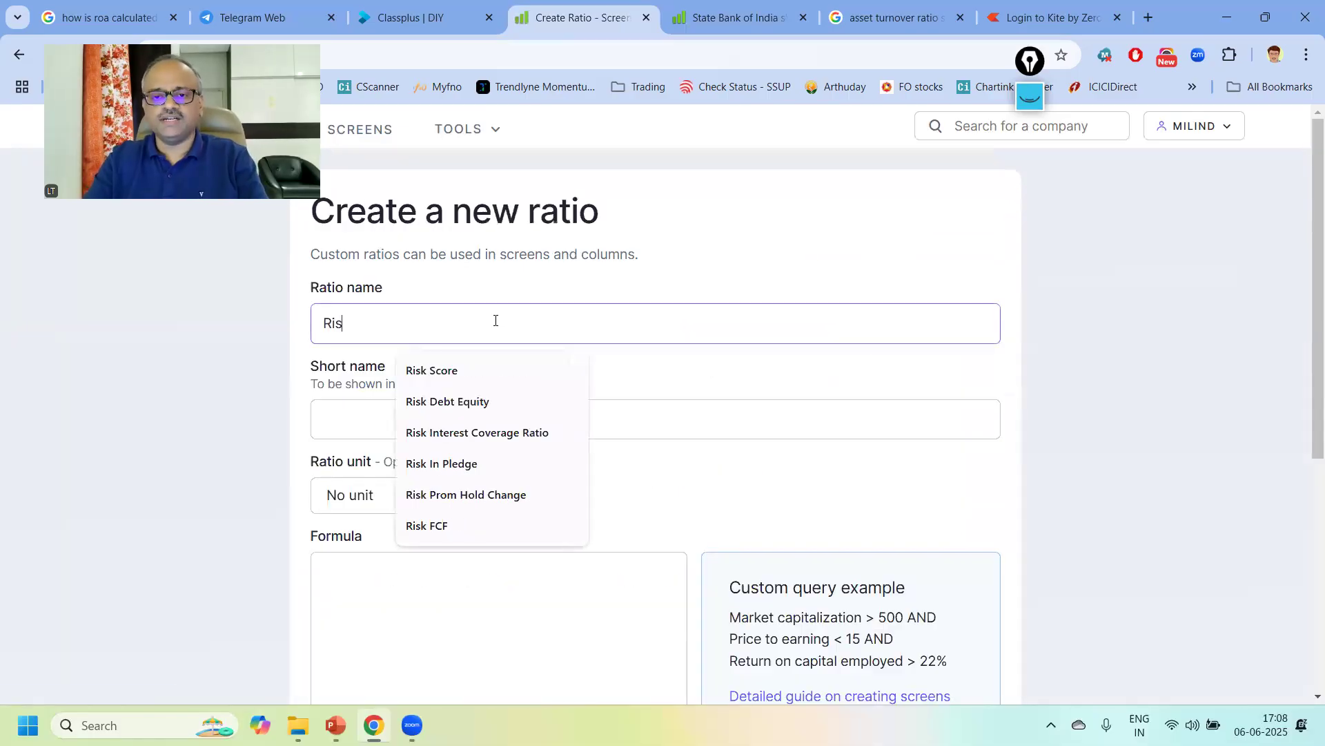
pyautogui.write('k Score')
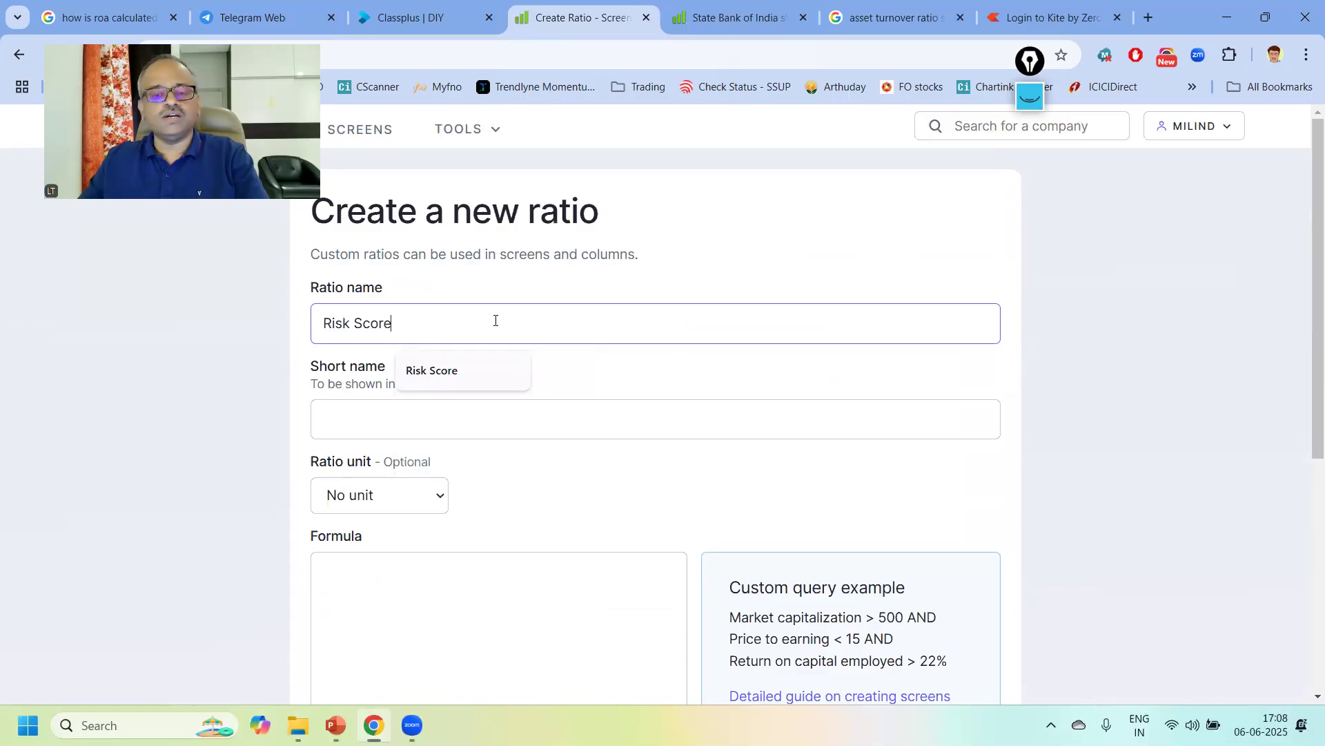
pyautogui.hotkey('ctrl', 'a')
pyautogui.hotkey('ctrl', 'c')
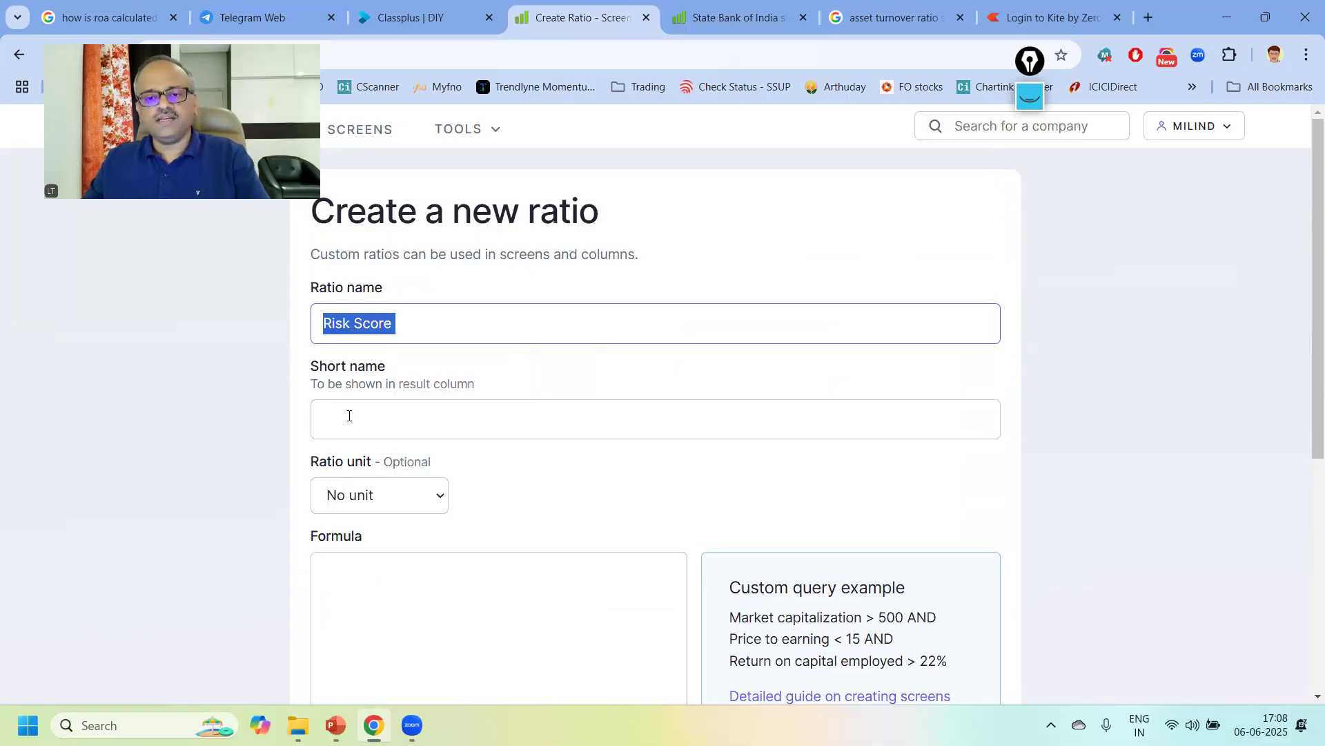
pyautogui.click(352, 416)
pyautogui.hotkey('ctrl', 'v')
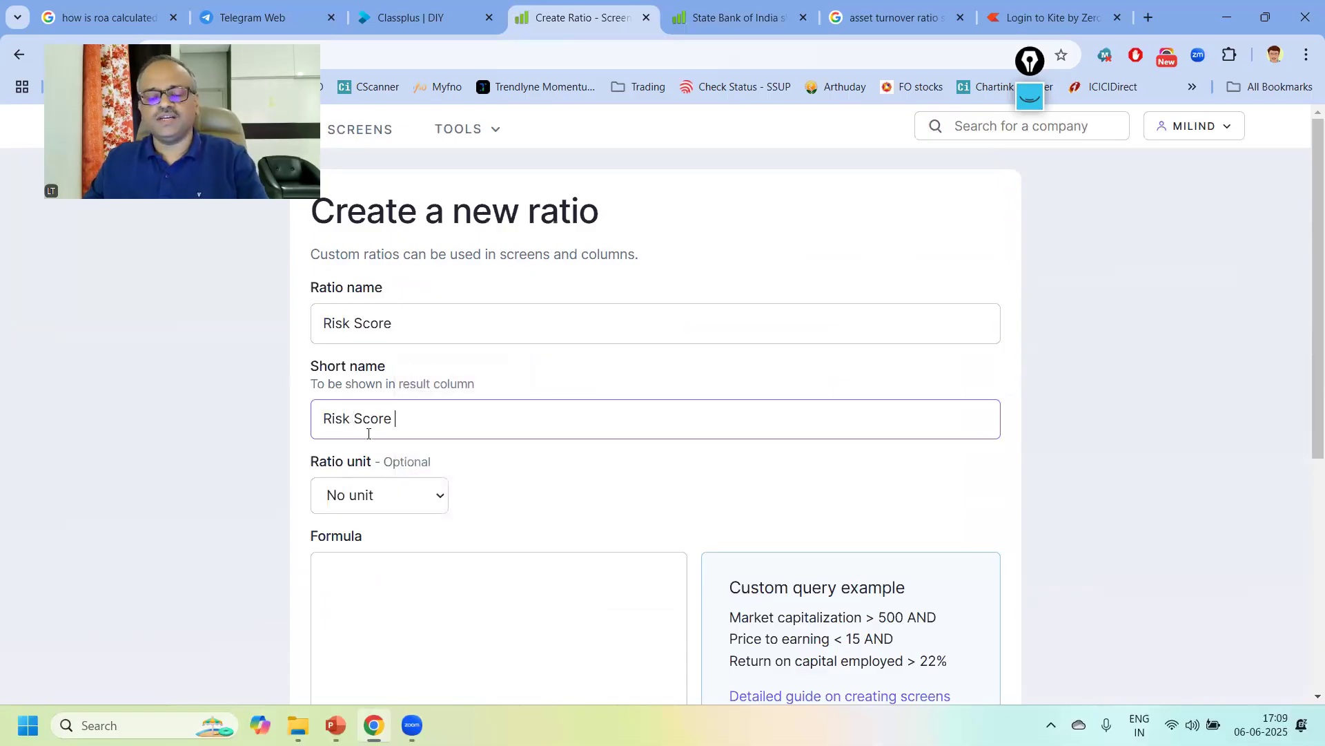
# Begin the Risk Score formula with "Risk Debt Equity + Risk In Pledge", using the suggested custom ratios.
pyautogui.click(384, 568)
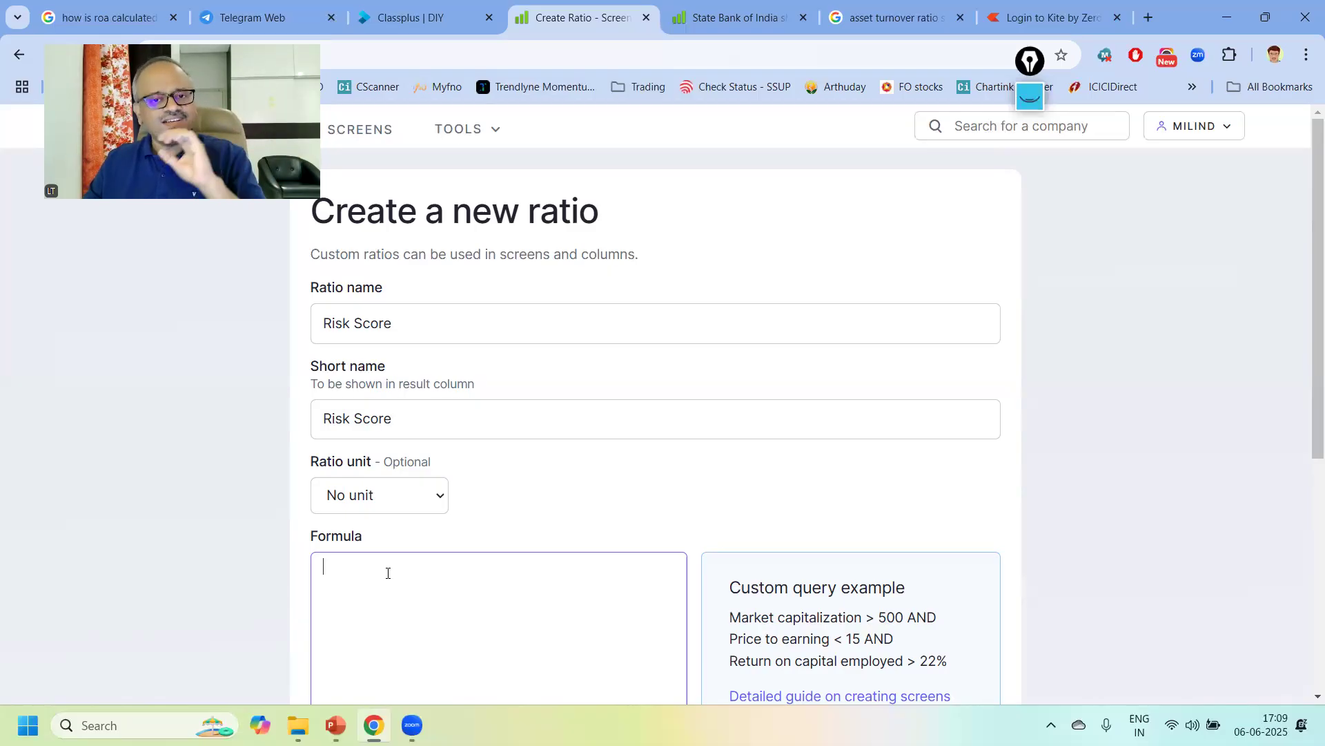
pyautogui.write('risk')
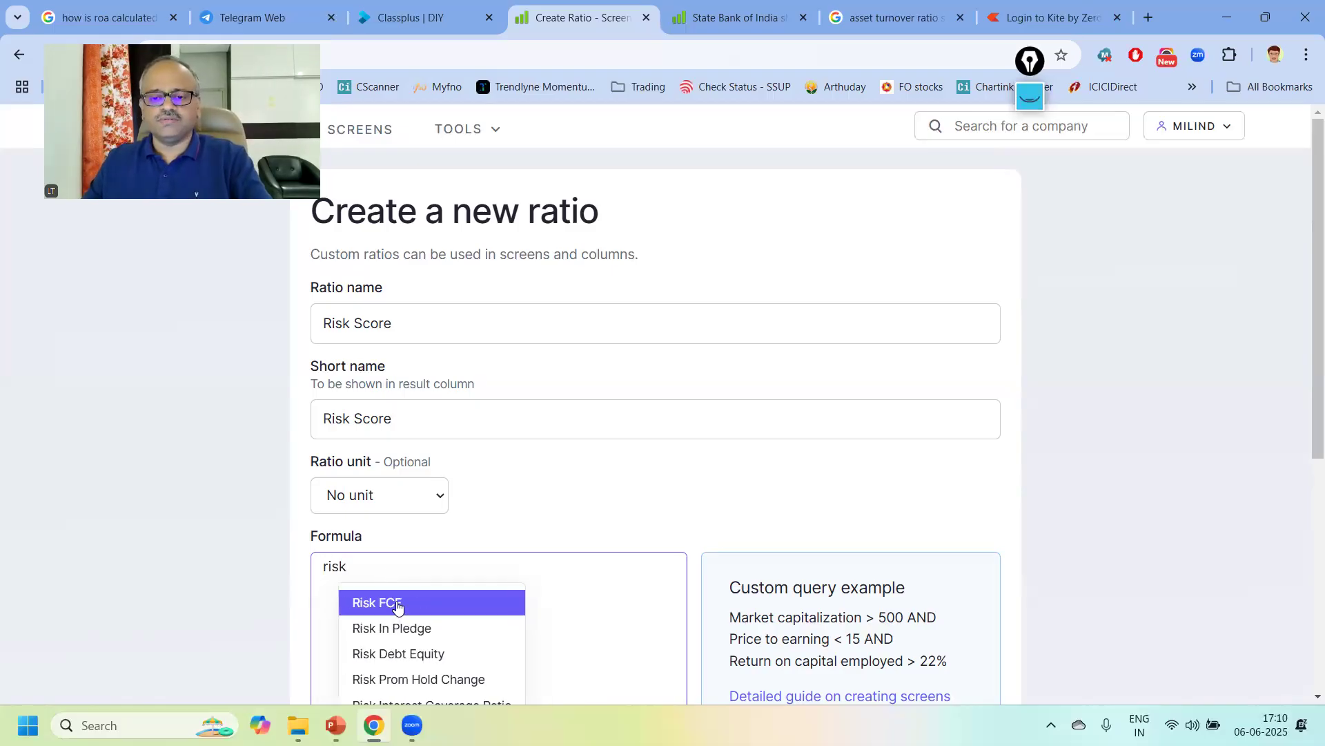
pyautogui.scroll(-1, 399, 607)
pyautogui.click(408, 570)
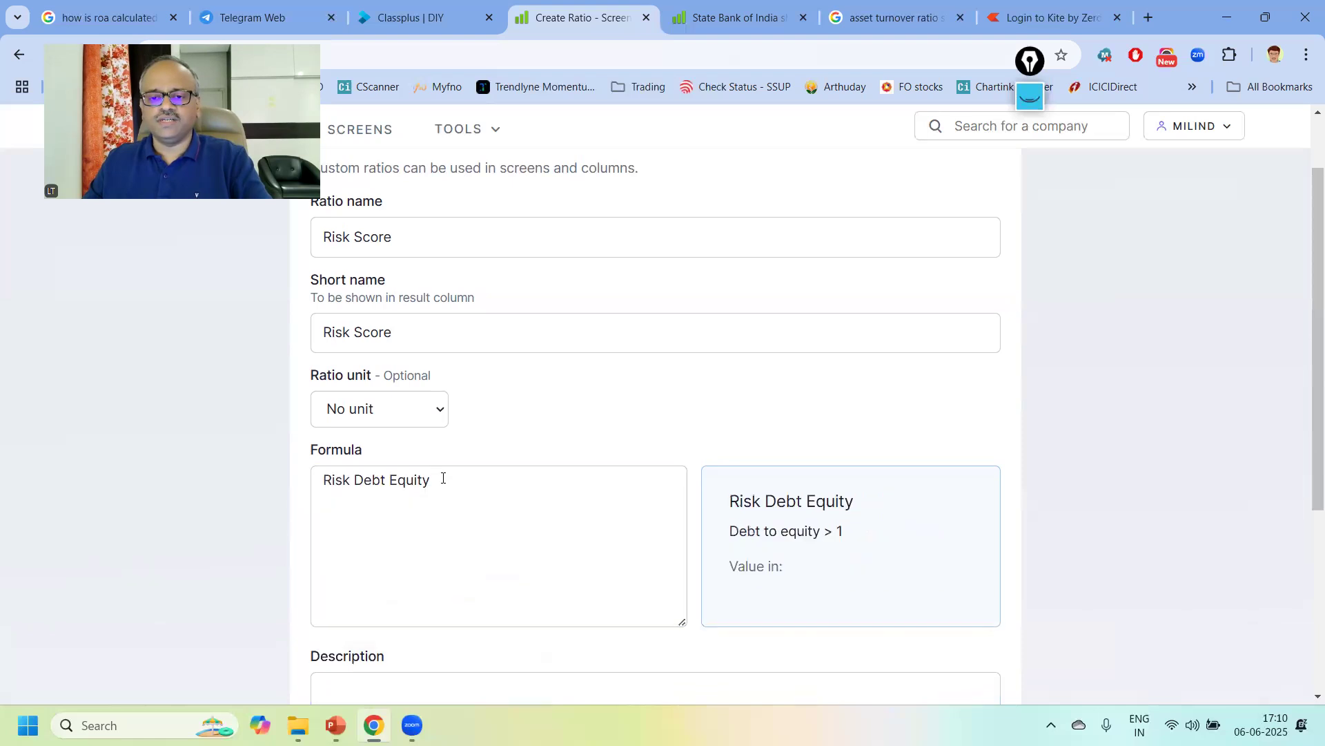
pyautogui.write('+ risk')
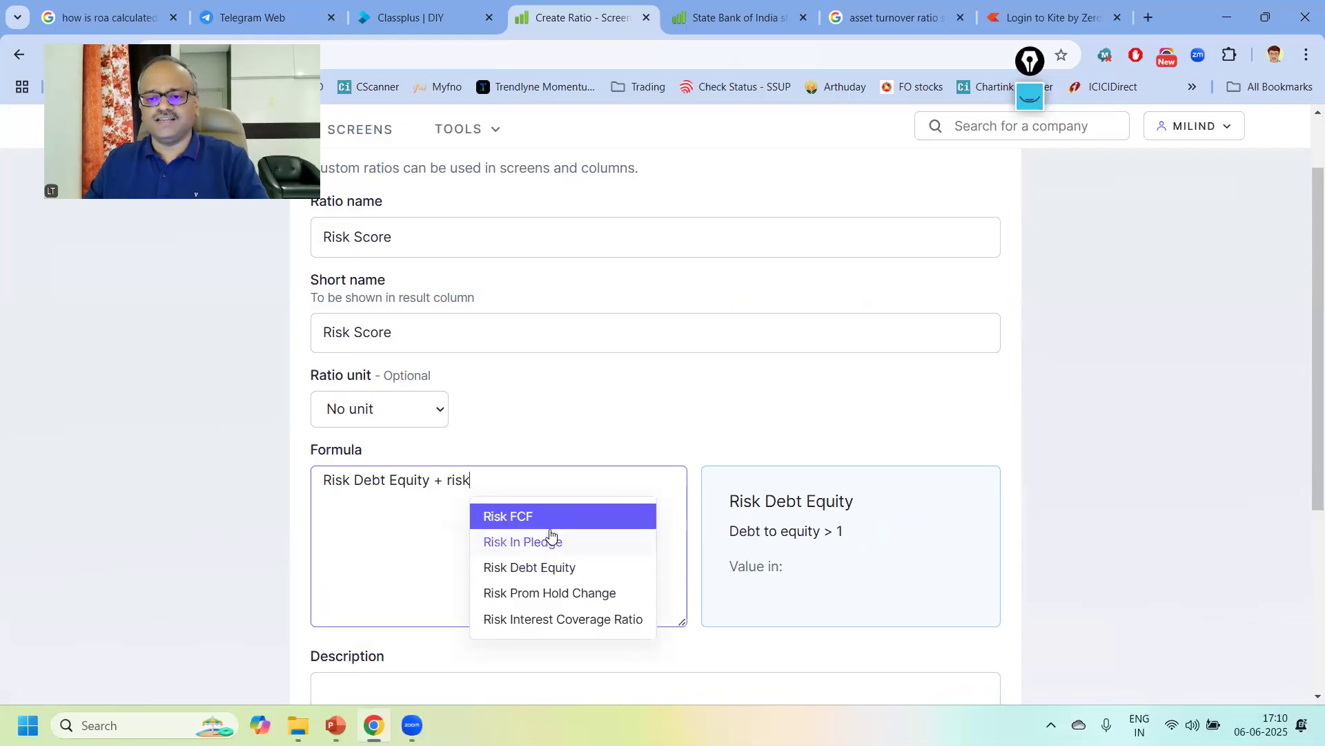
pyautogui.click(552, 545)
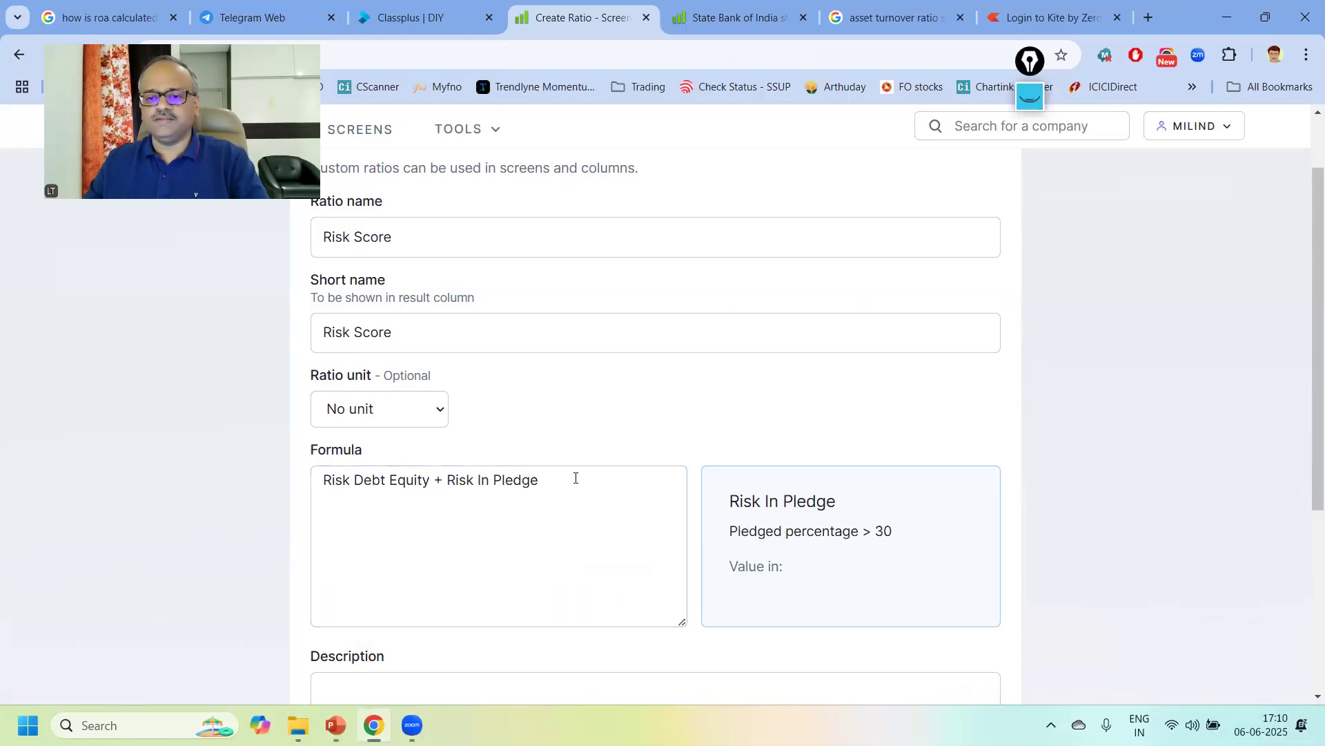
# Extend the Risk Score formula with "+ Risk Interest Coverage Ratio + Risk Prom Hold Change + Risk FCF".
pyautogui.write('+ risk')
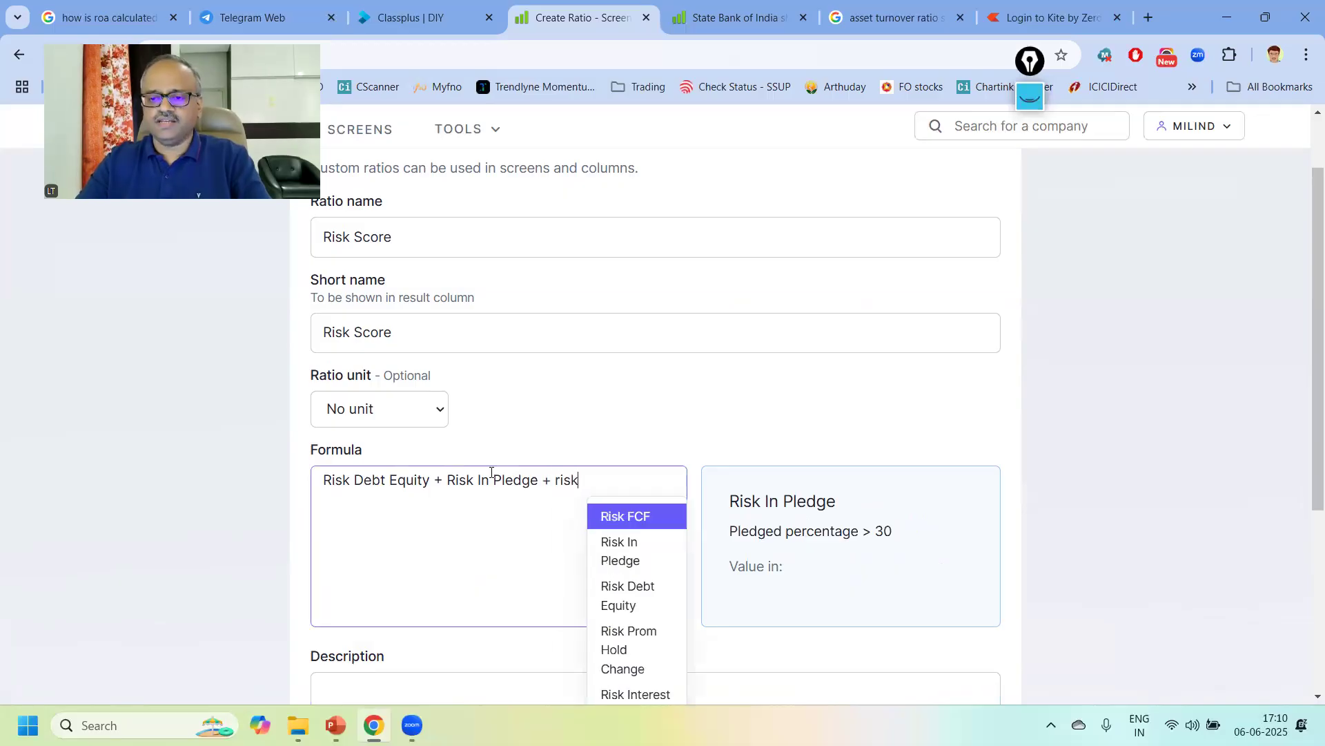
pyautogui.scroll(-1, 524, 573)
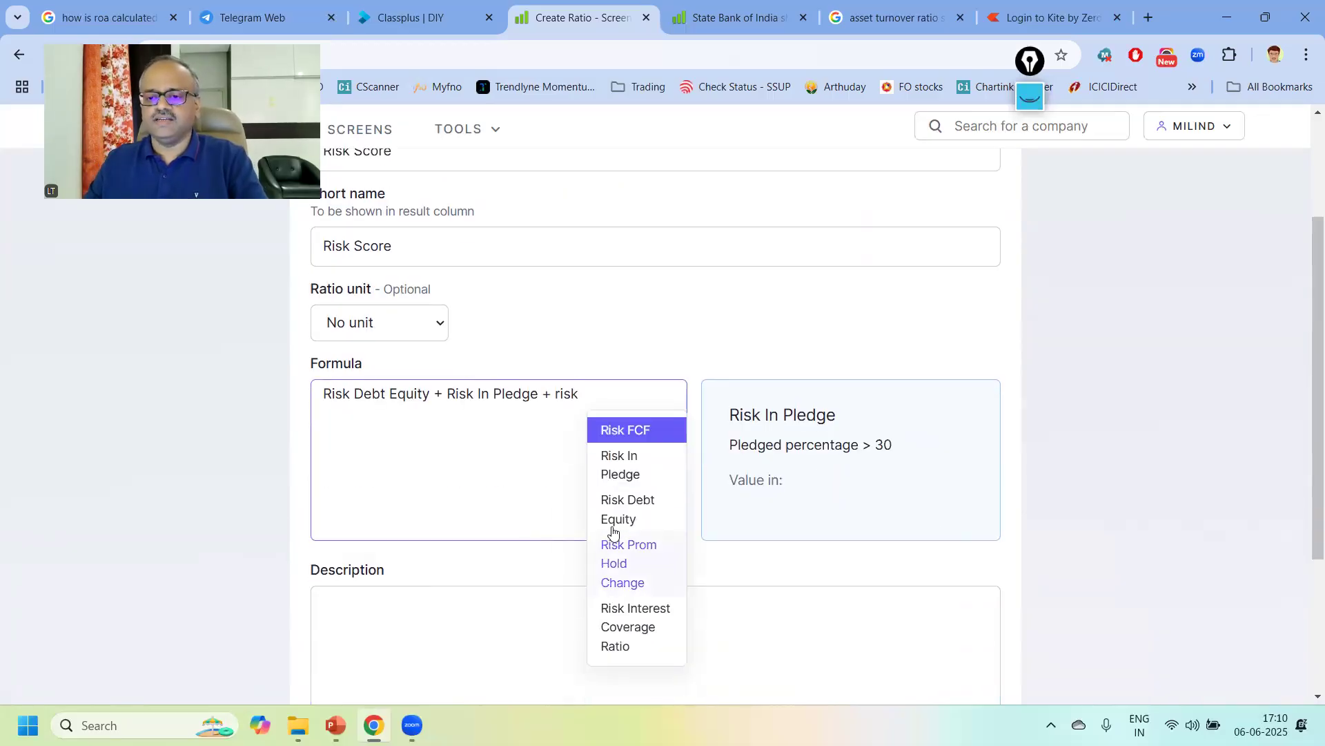
pyautogui.click(655, 616)
pyautogui.click(530, 418)
pyautogui.write('+')
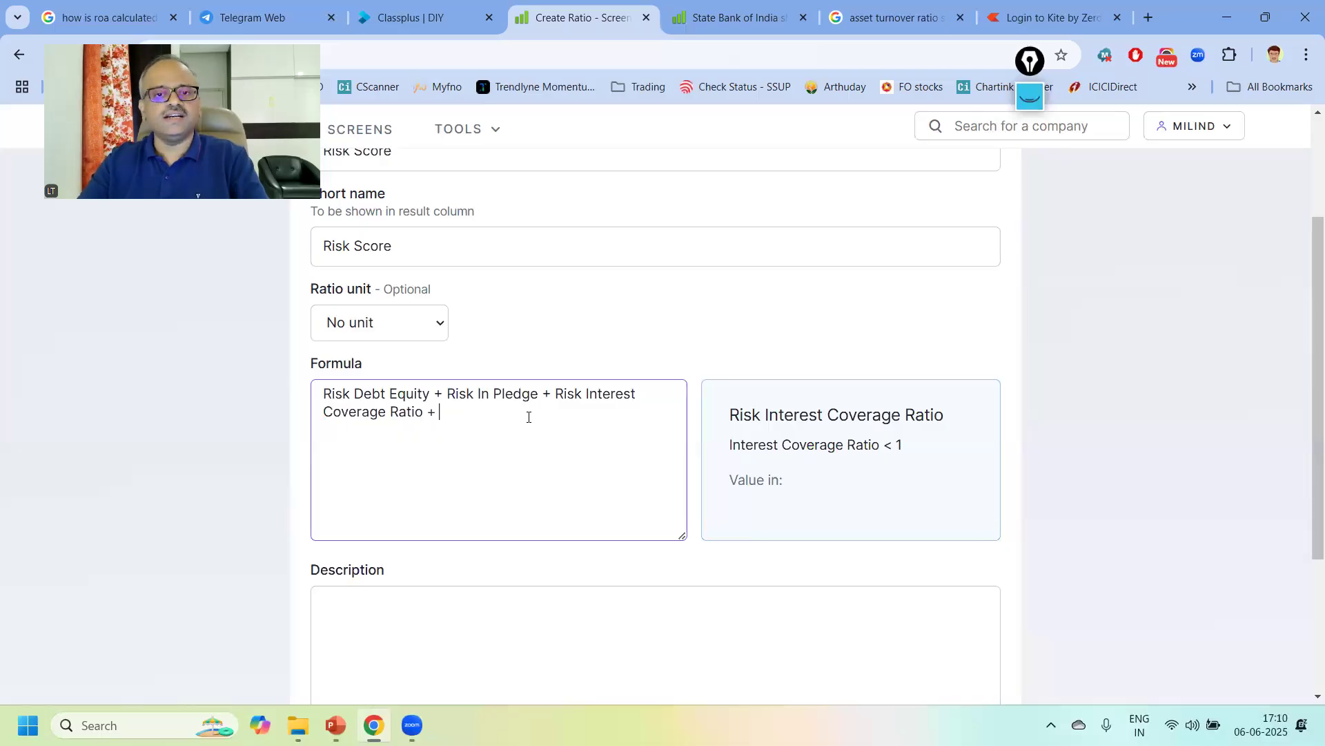
pyautogui.write(' ri')
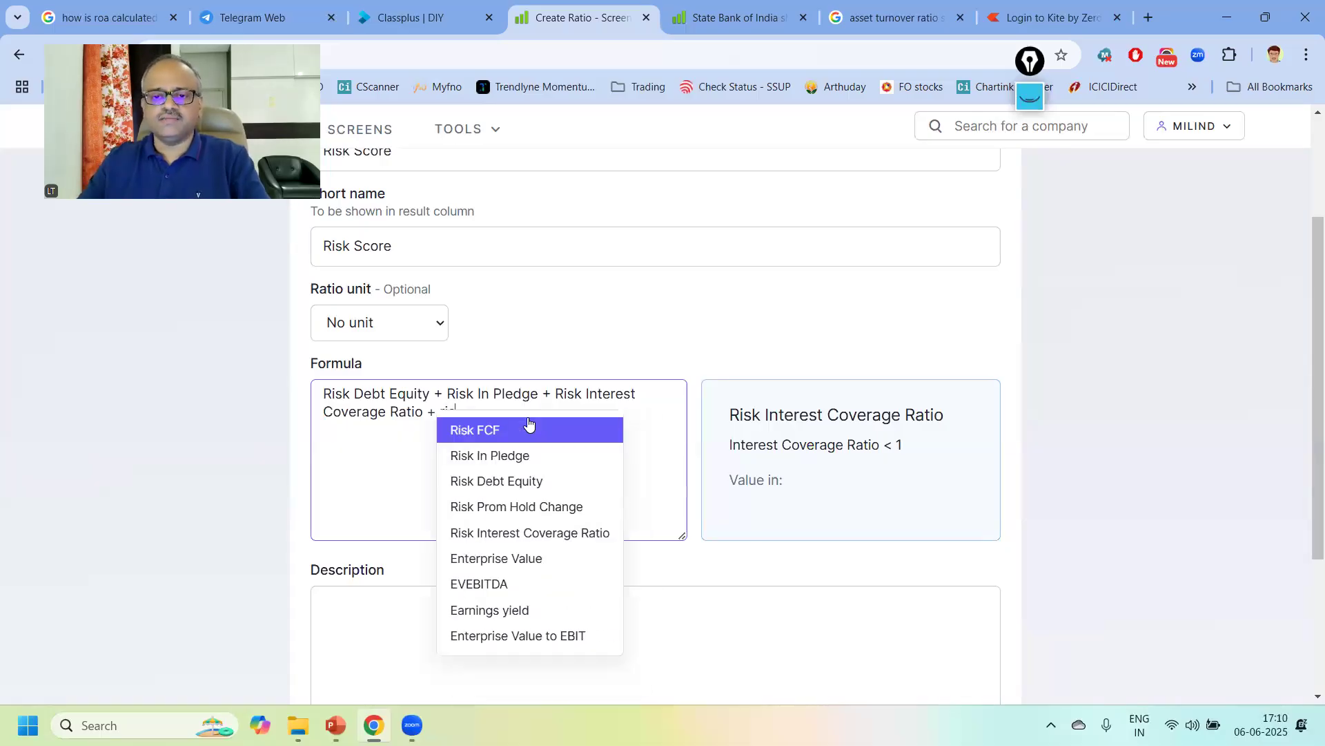
pyautogui.click(524, 506)
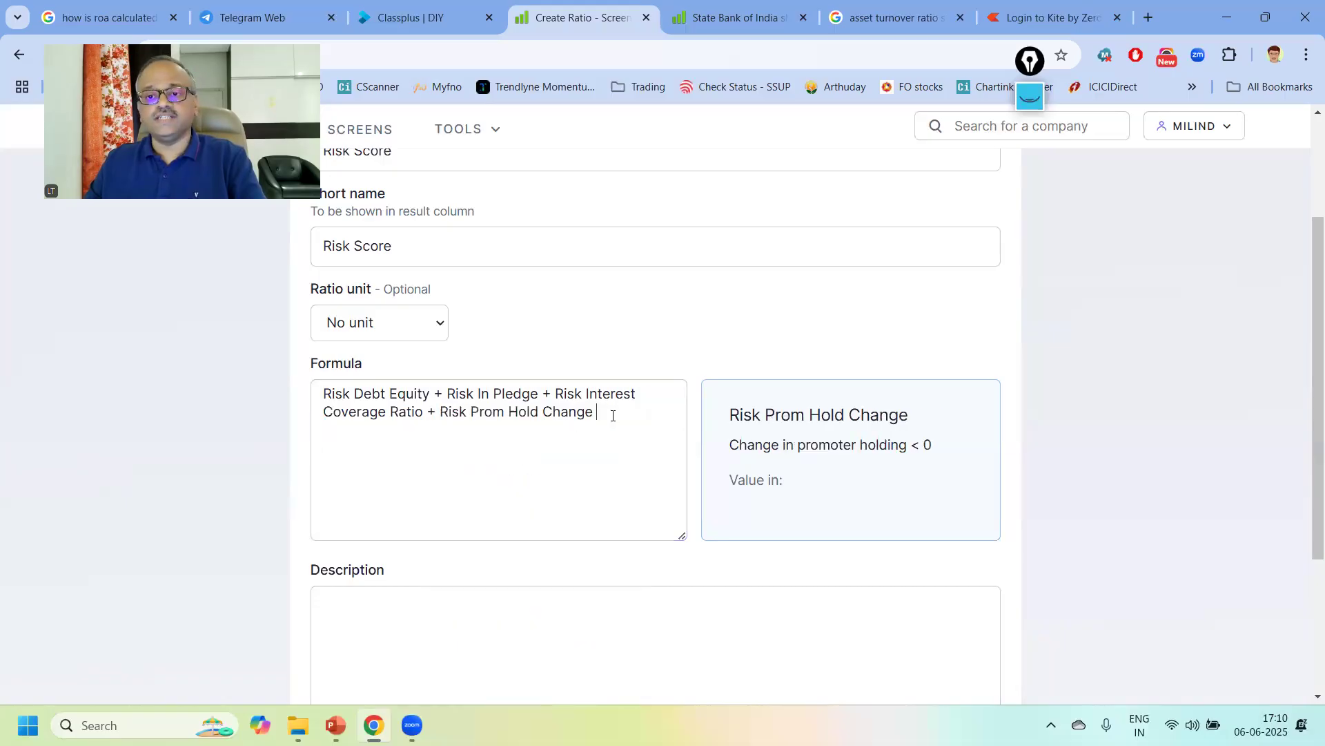
pyautogui.write('+ risk')
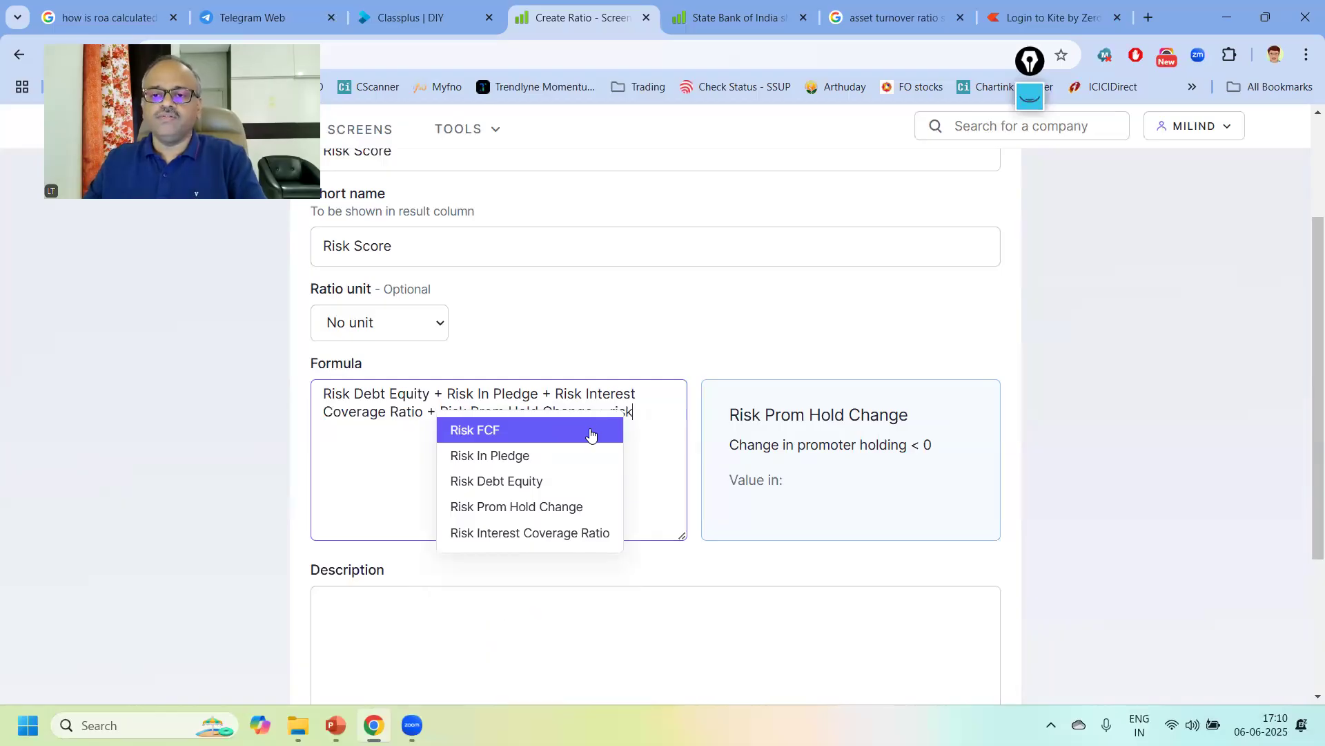
pyautogui.click(592, 430)
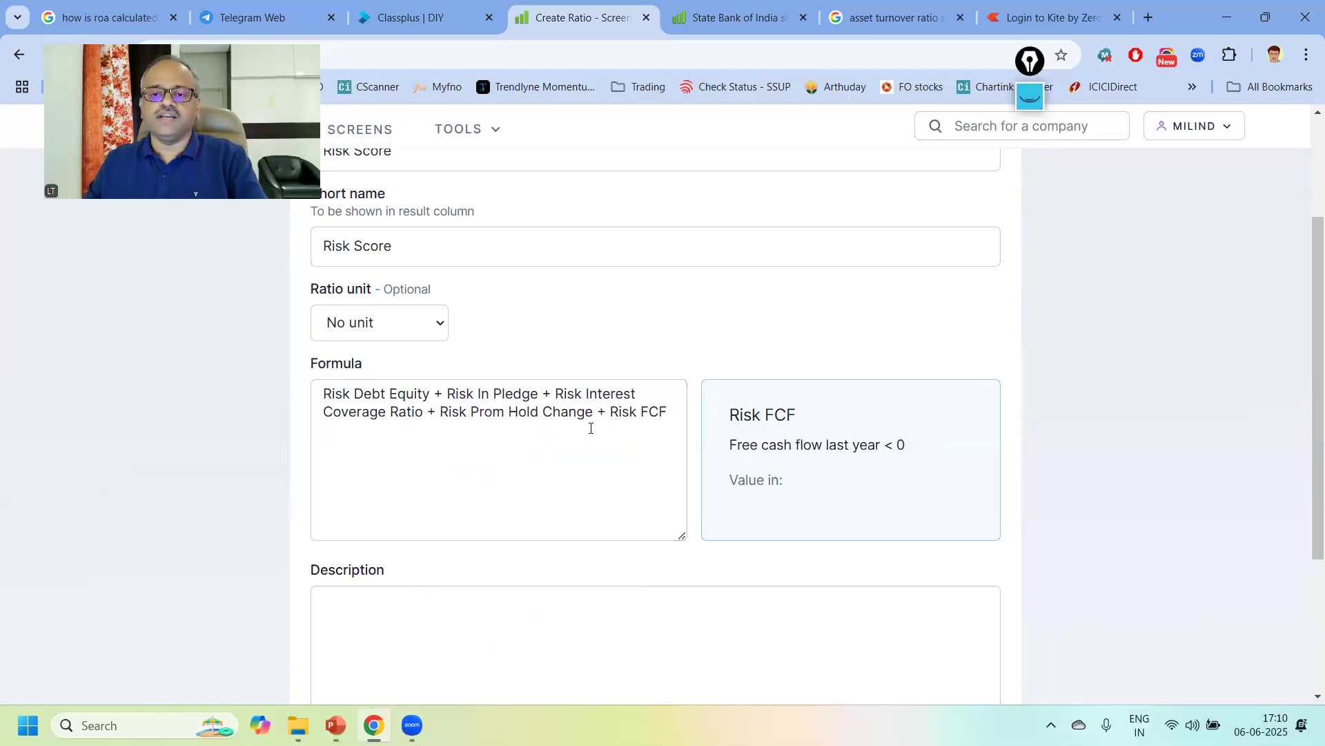
# Copy the full Risk Score formula into the description and preview the ratio's values.
pyautogui.moveTo(679, 411); pyautogui.dragTo(271, 386)
pyautogui.hotkey('ctrl', 'c')
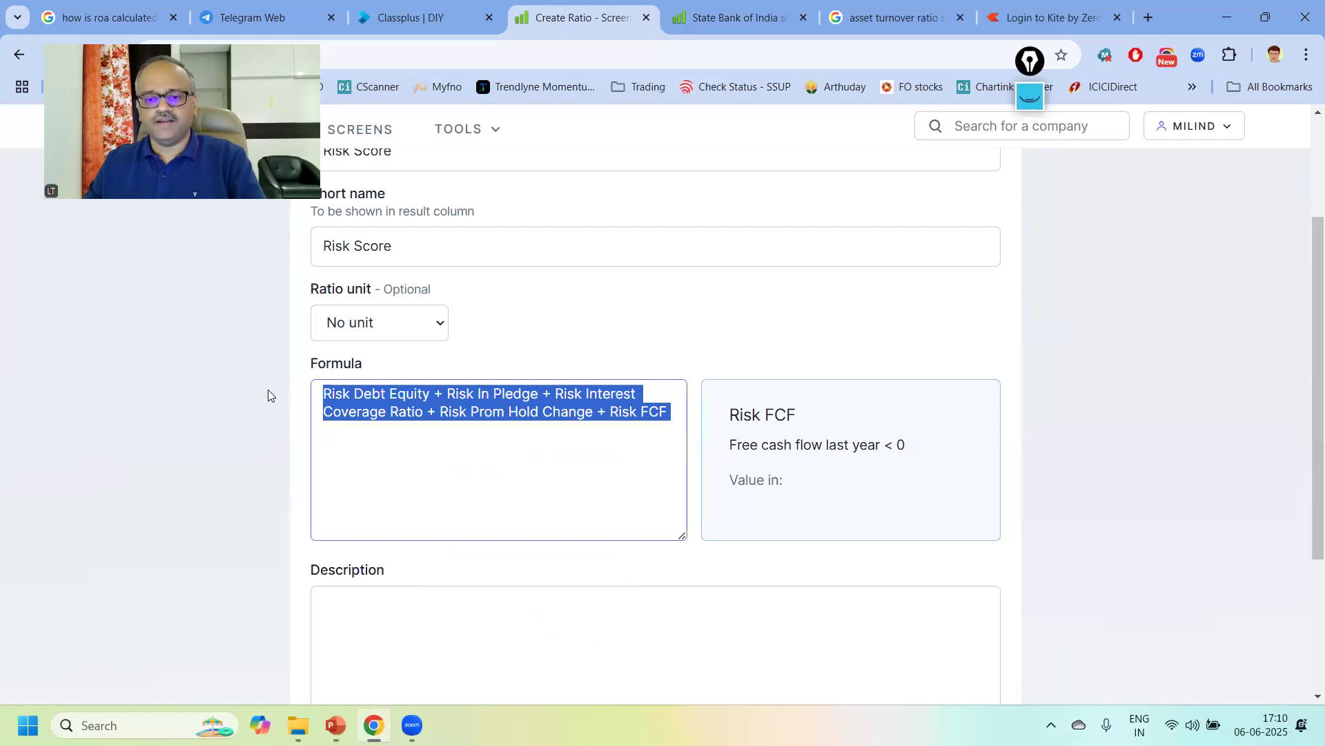
pyautogui.click(339, 609)
pyautogui.hotkey('ctrl', 'v')
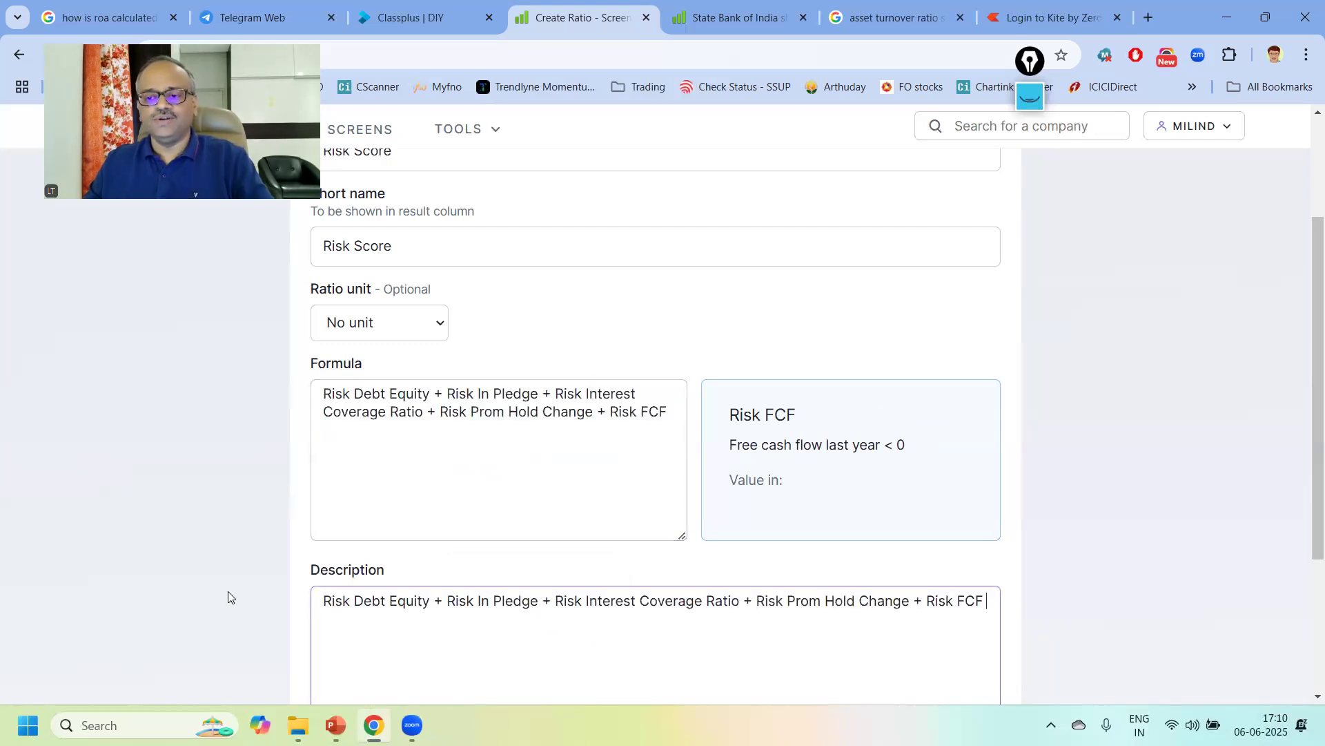
pyautogui.scroll(-3, 213, 590)
pyautogui.click(366, 589)
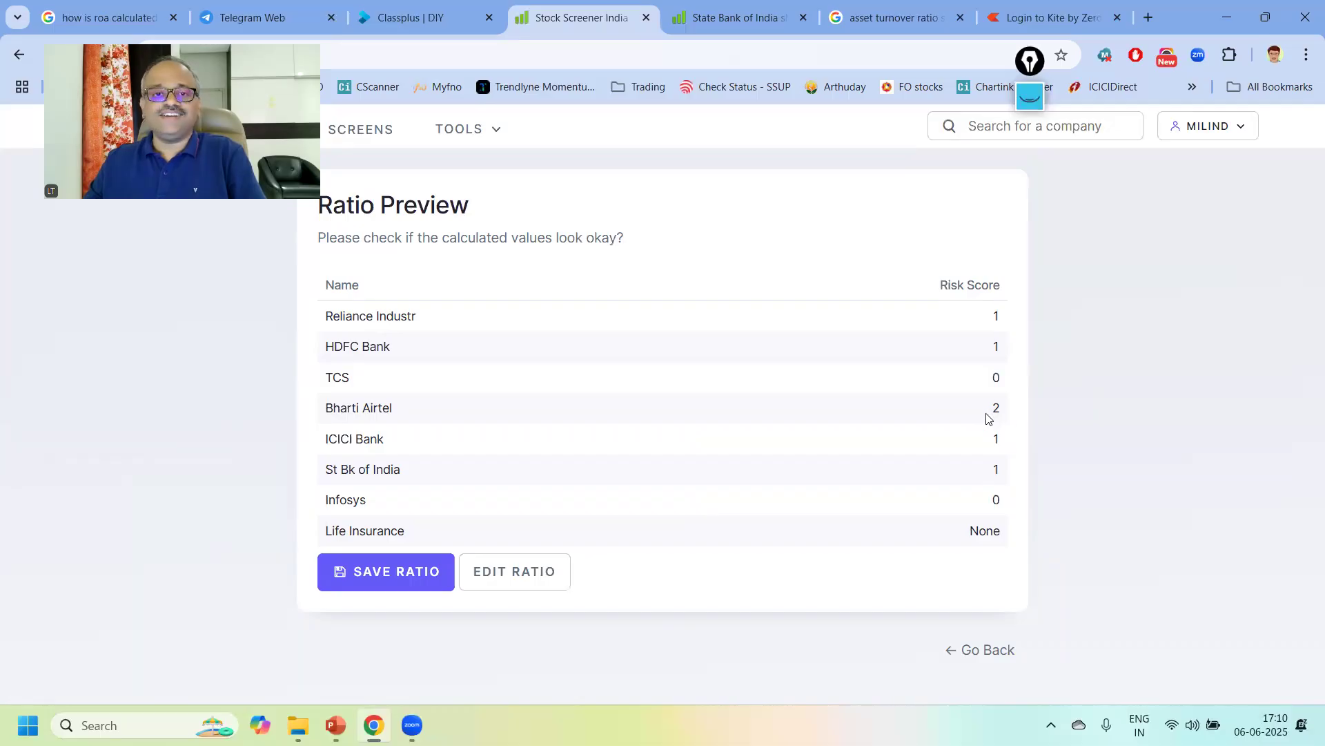
# Look up Bharti Airtel Ltd and examine its individual risk ratios, and return to the Risk Score preview.
pyautogui.click(735, 18)
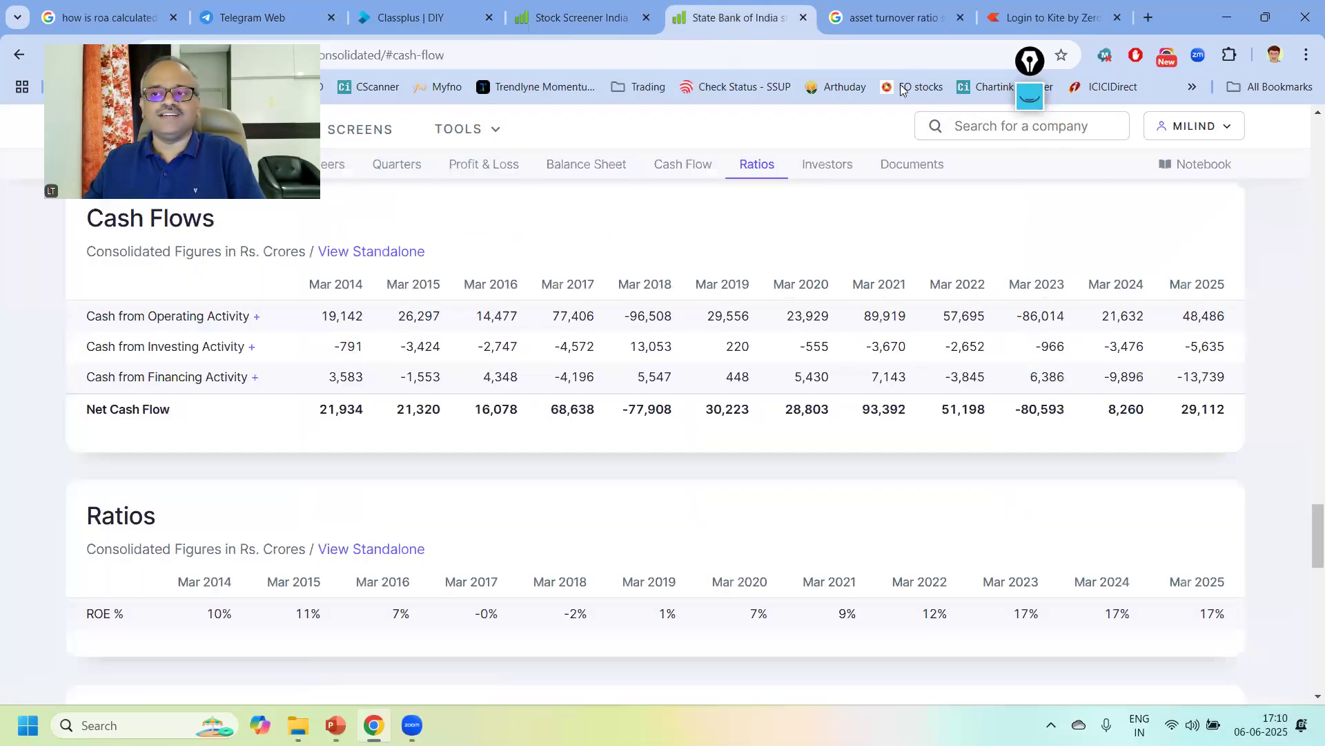
pyautogui.click(983, 126)
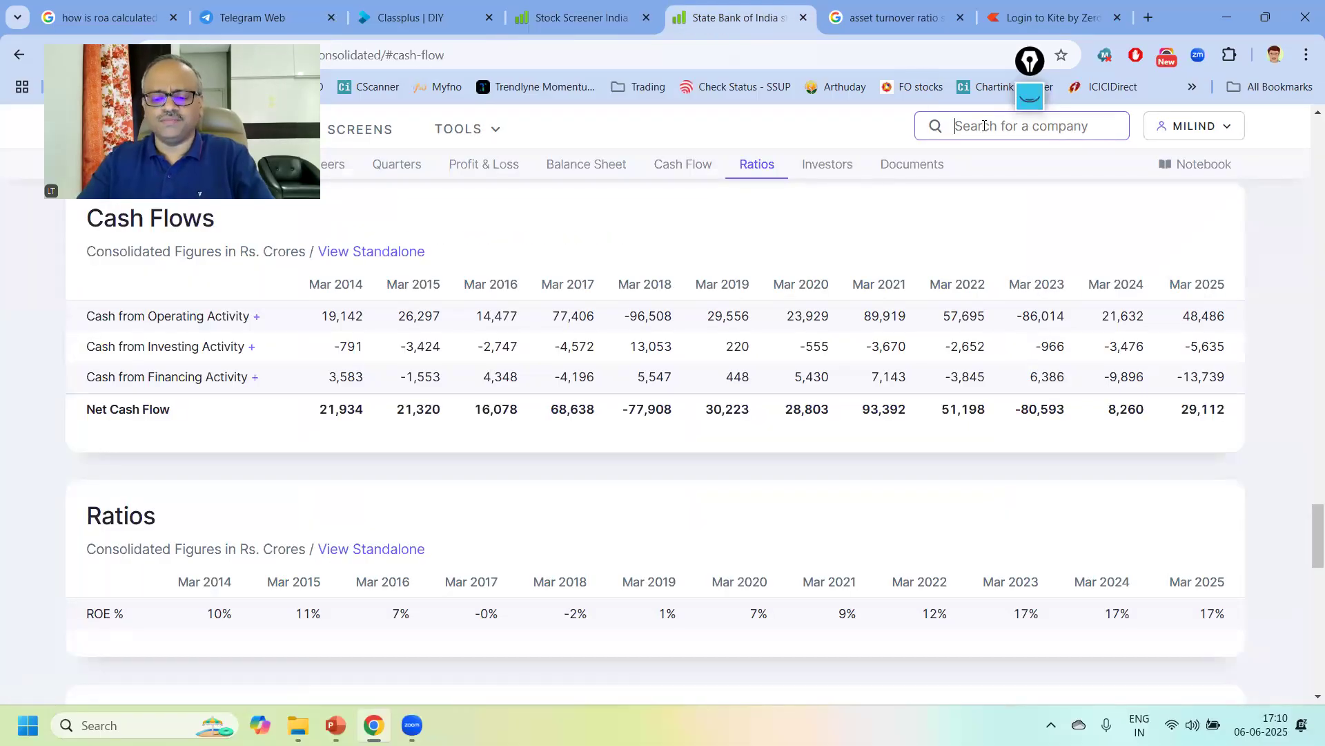
pyautogui.write('bhara')
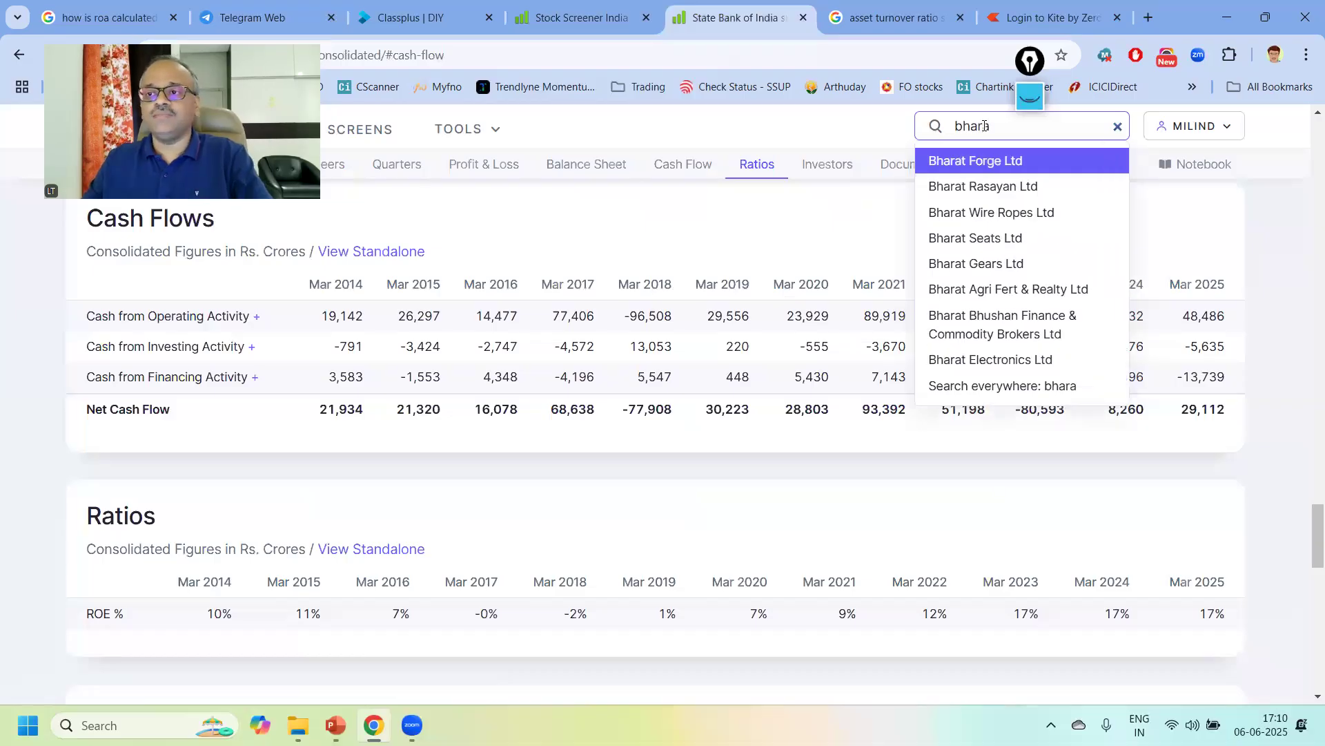
pyautogui.press('BackSpace')
pyautogui.write('ti')
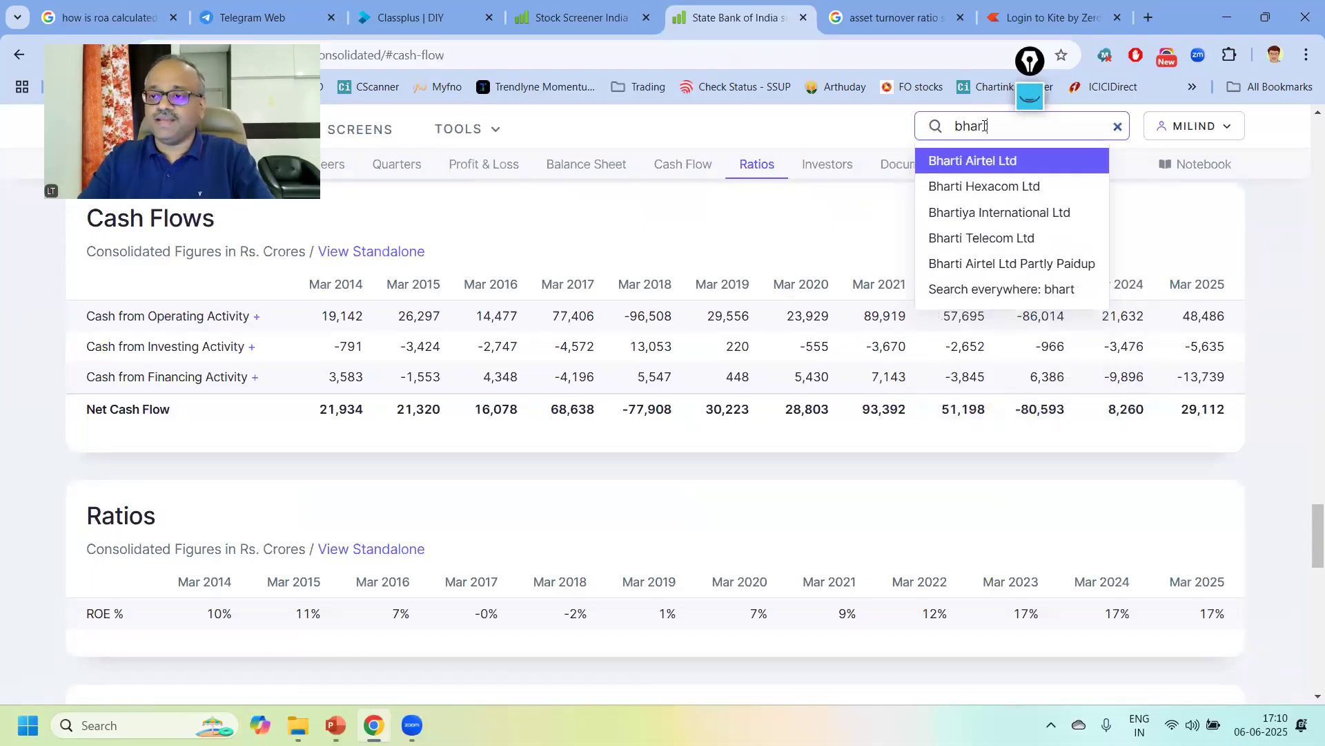
pyautogui.click(994, 168)
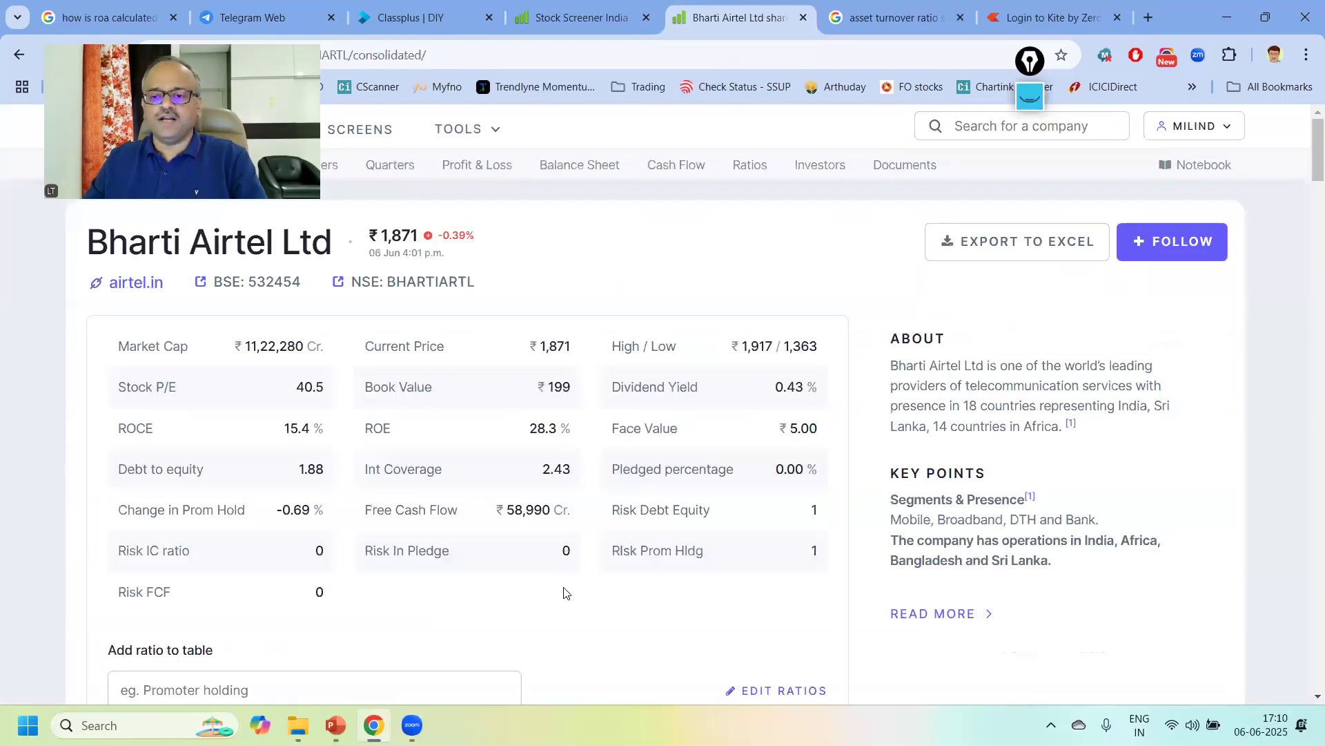
pyautogui.scroll(-1, 564, 592)
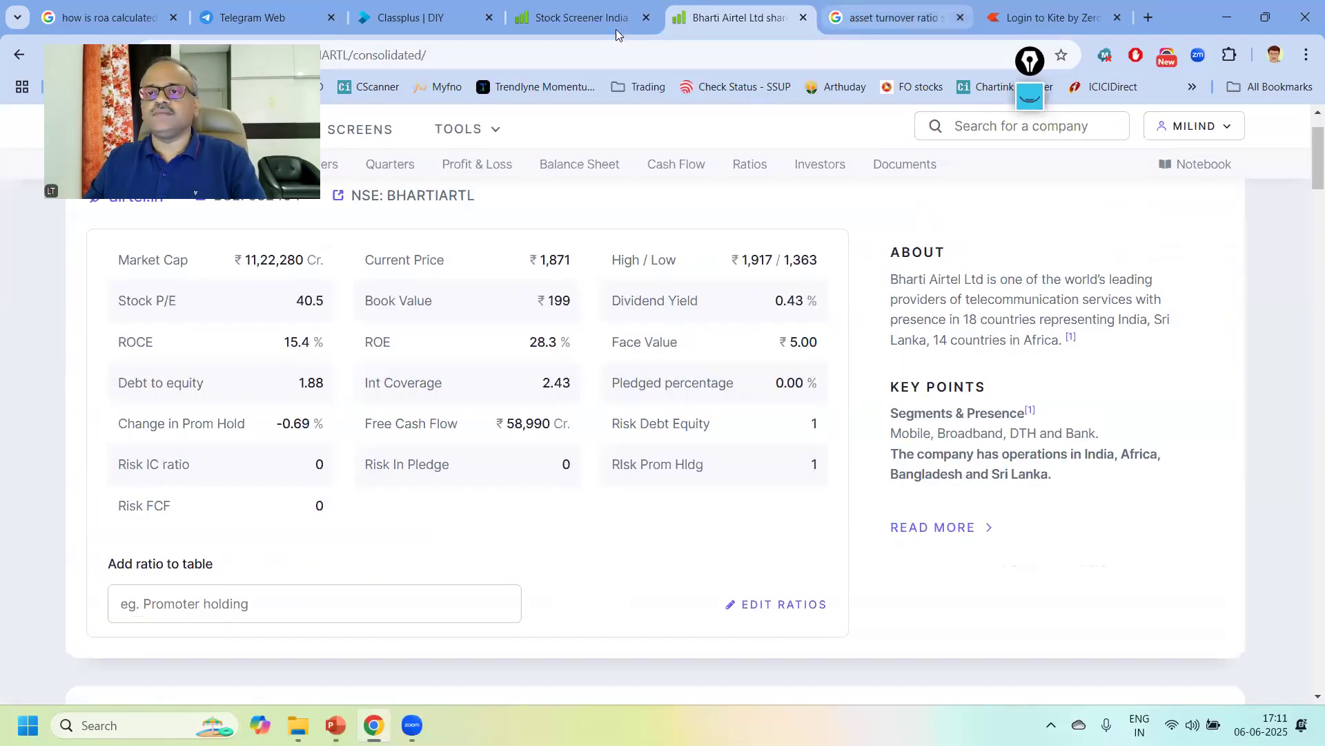
pyautogui.click(593, 21)
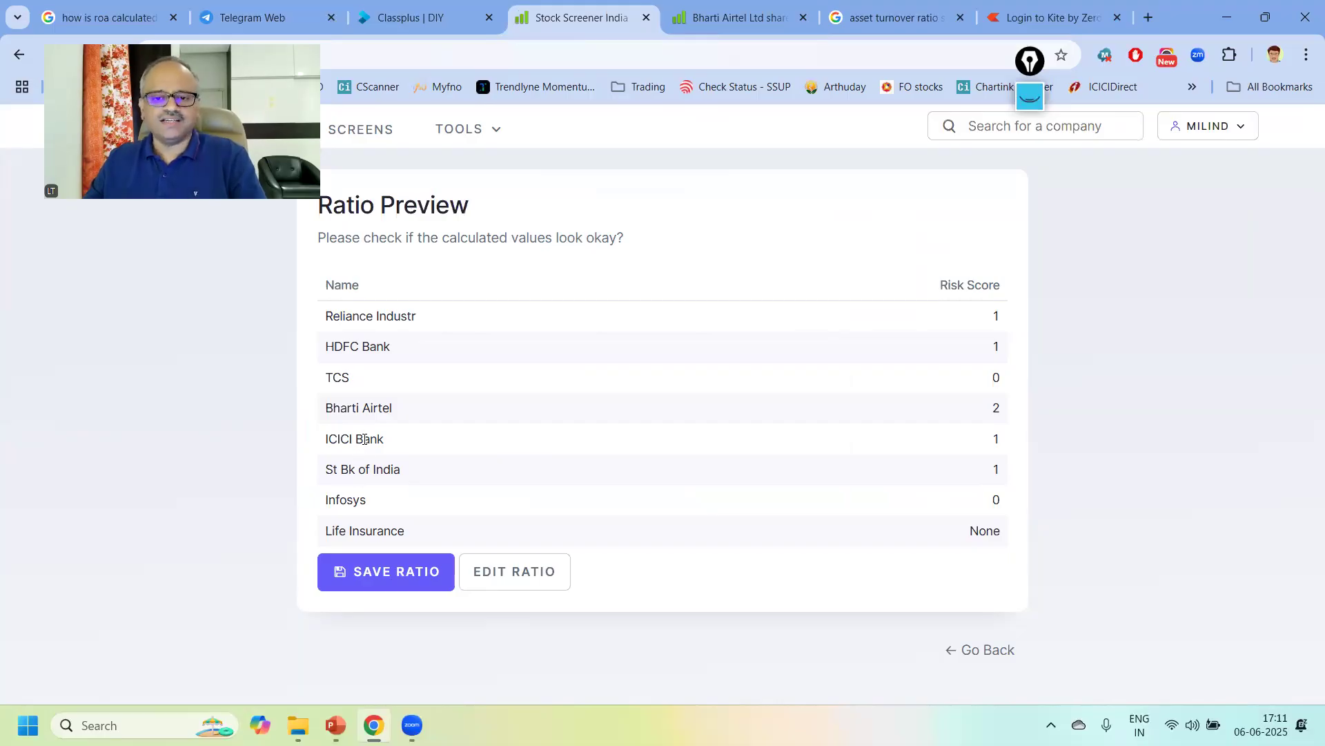
# Save the Risk Score ratio and reload the Bharti Airtel company page to check its key ratios.
pyautogui.click(374, 574)
pyautogui.click(737, 17)
pyautogui.click(795, 57)
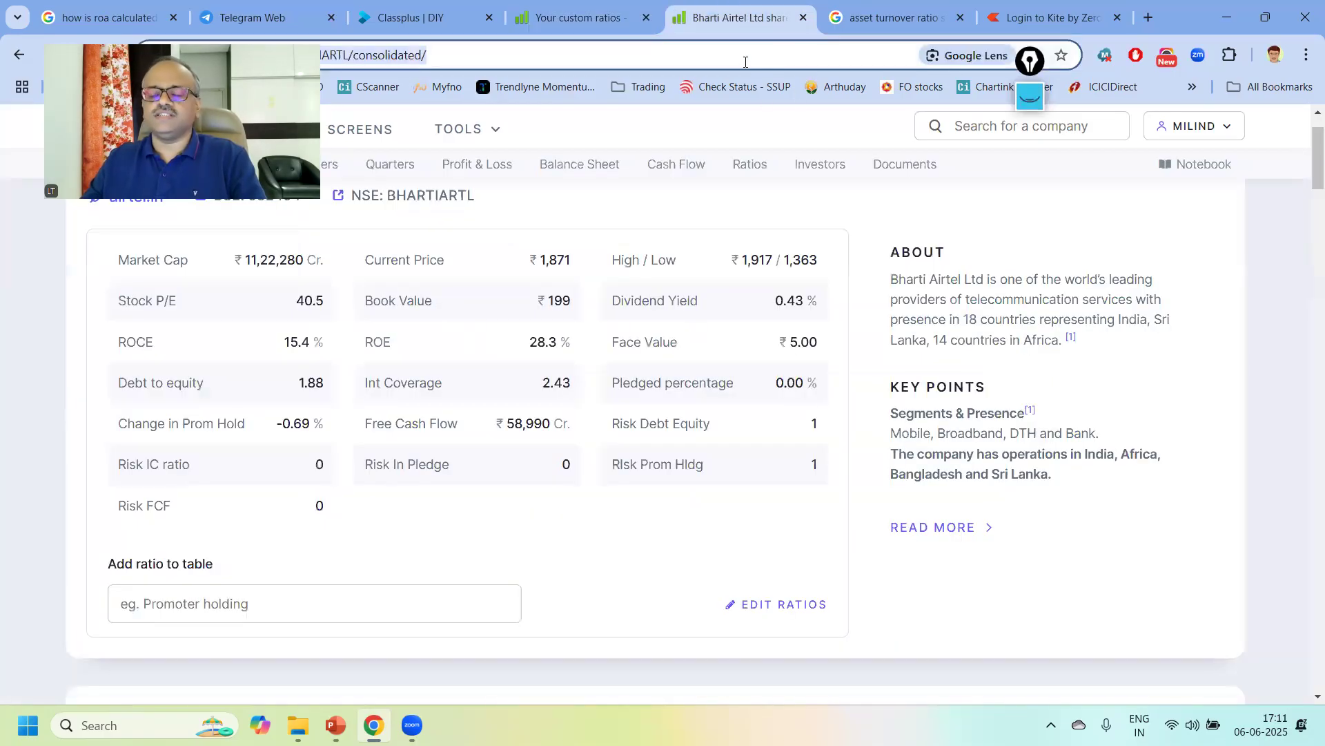
pyautogui.press('Return')
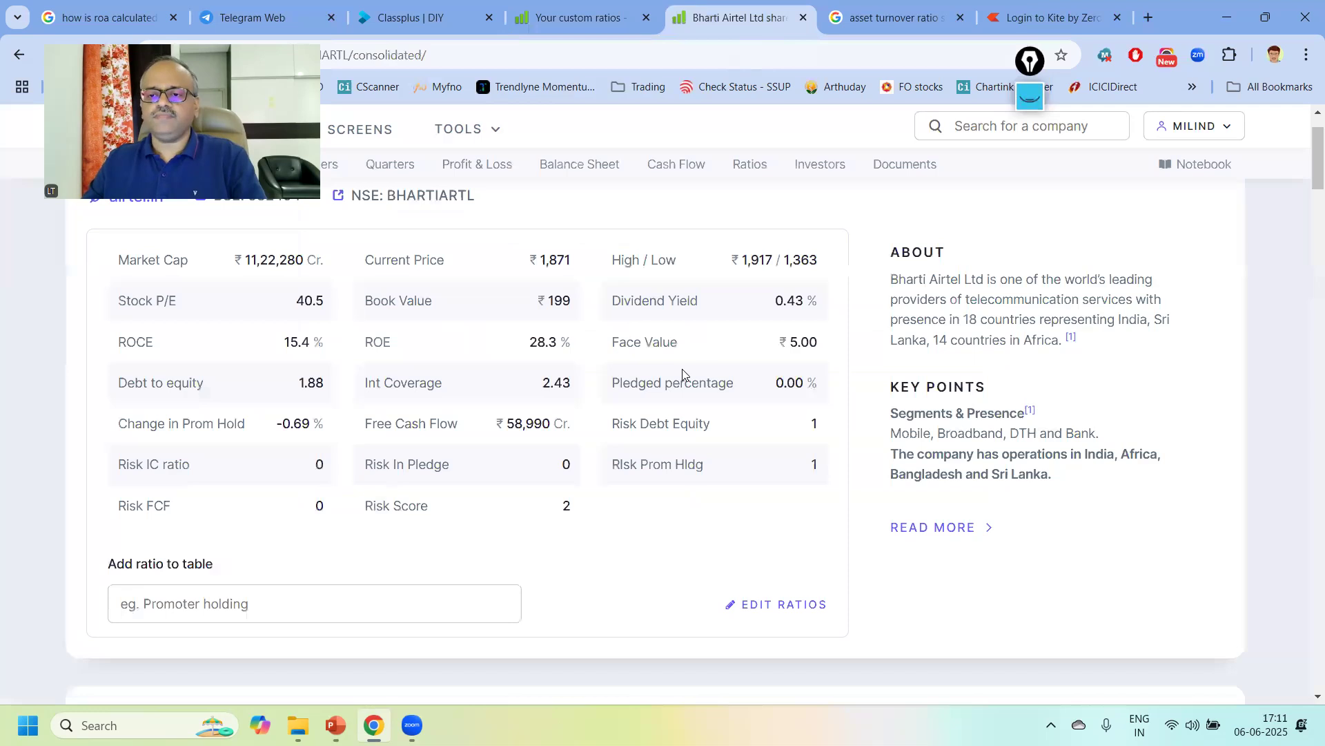
# Examine Bharti Airtel's key ratios, its cash flows and the promoter holding in its shareholding pattern.
pyautogui.scroll(-1, 695, 508)
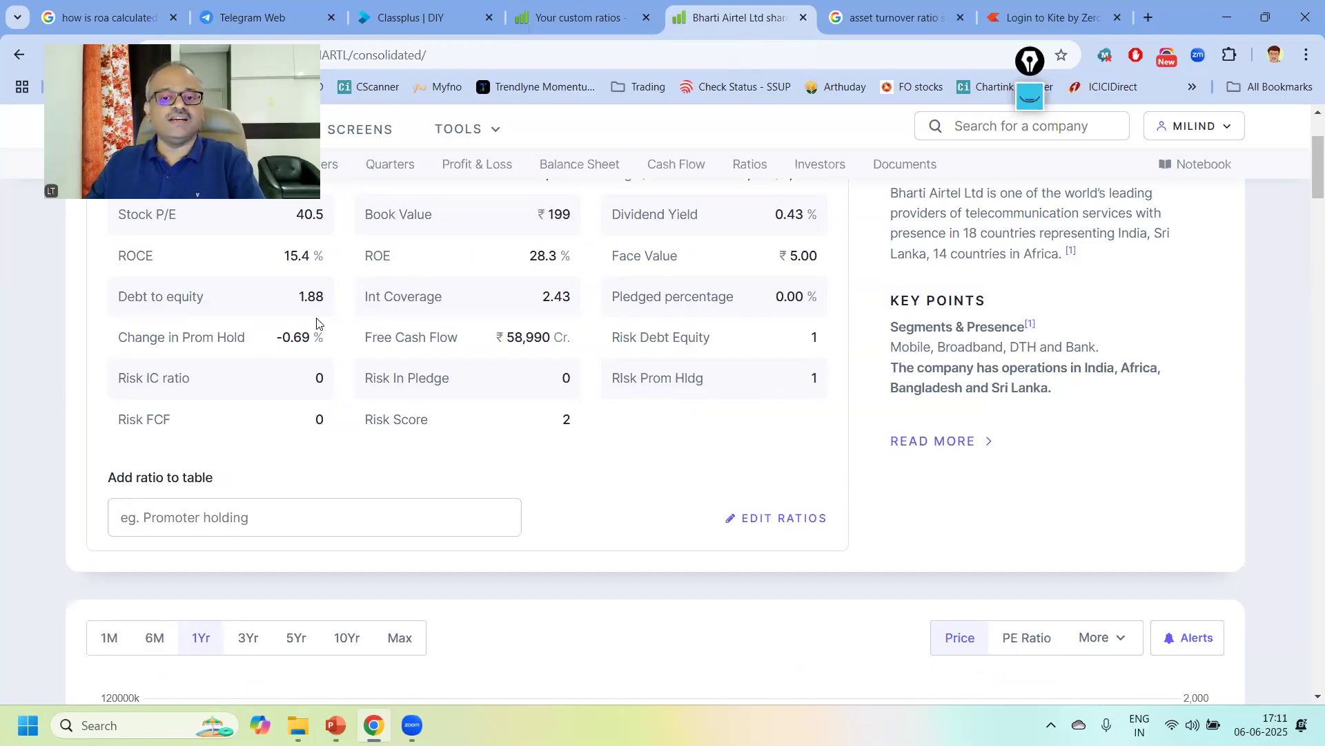
pyautogui.click(680, 171)
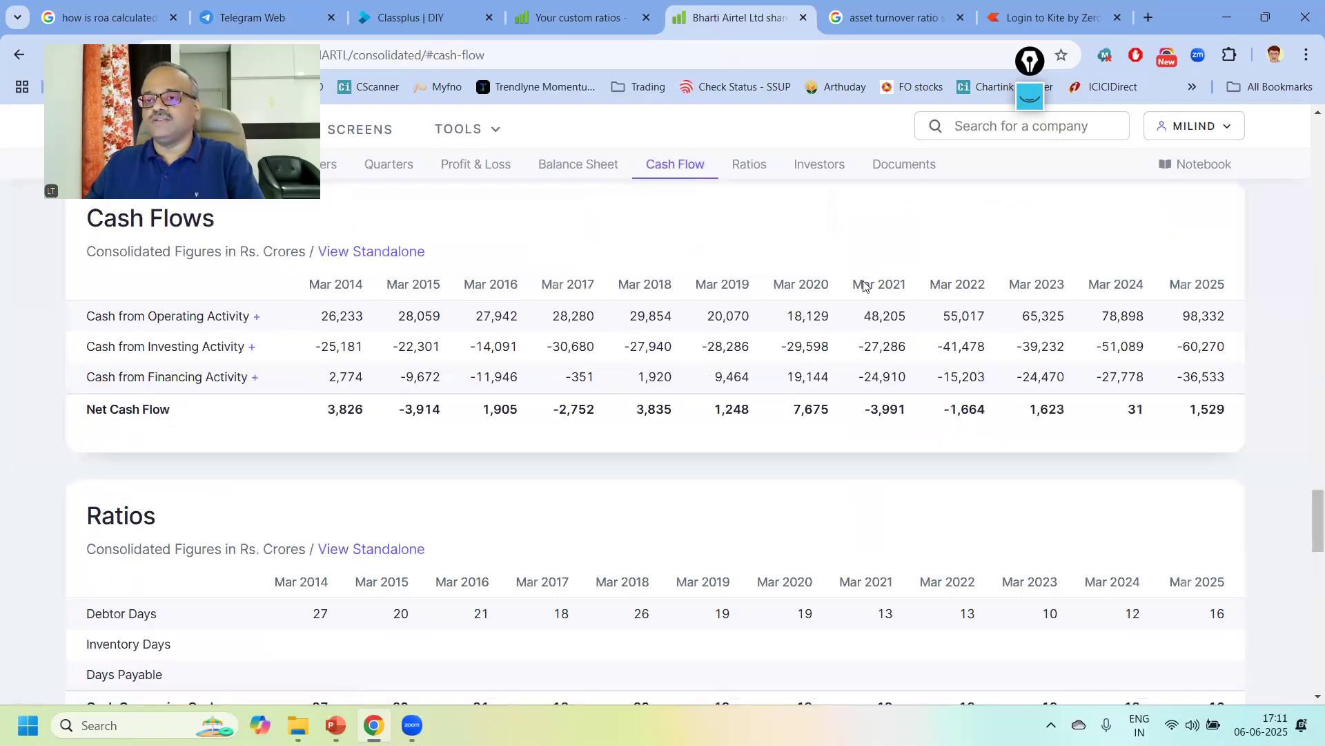
pyautogui.click(831, 164)
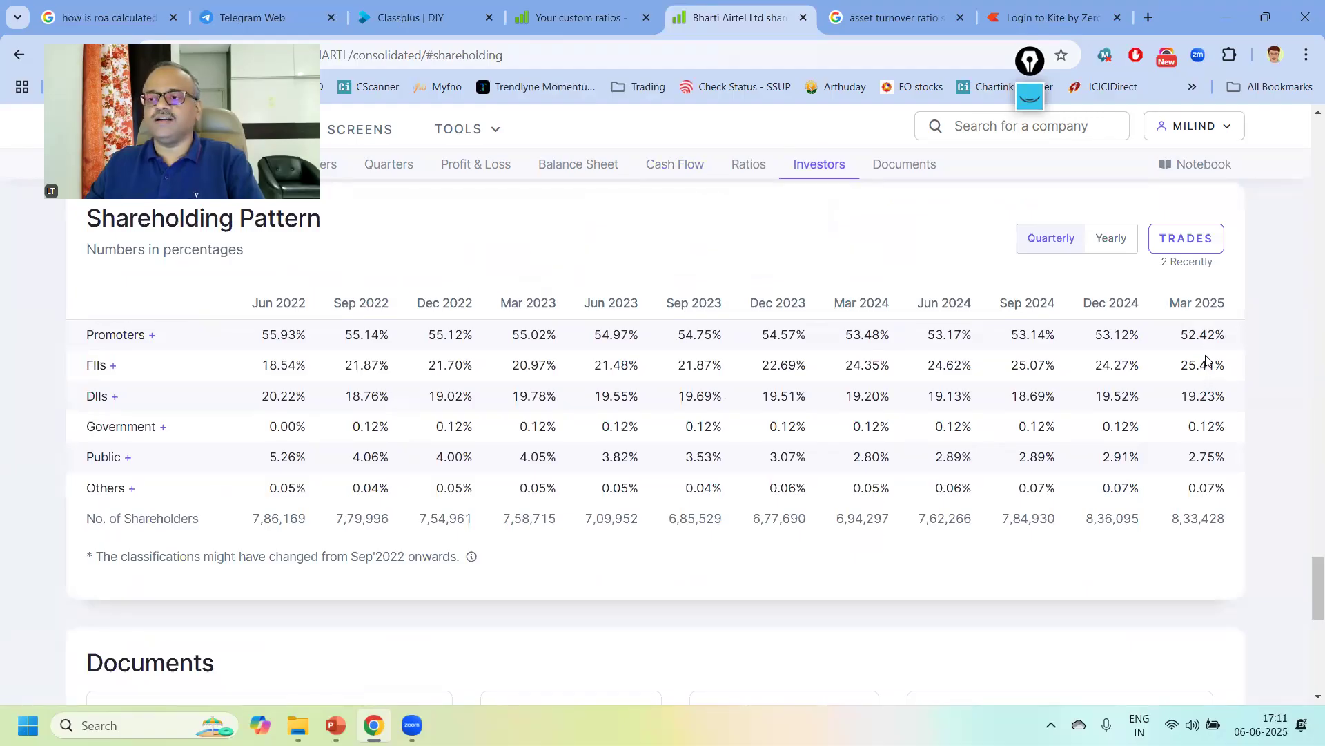
pyautogui.scroll(-6, 1181, 415)
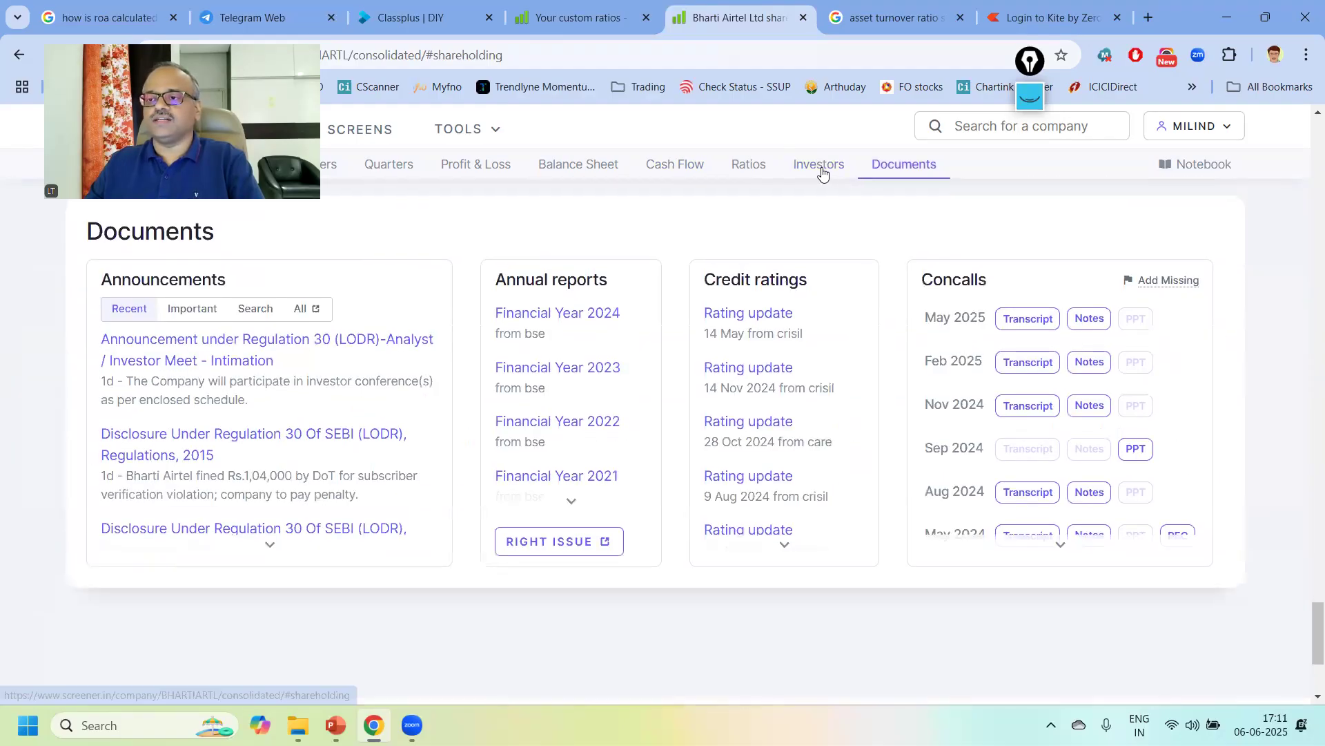
pyautogui.click(827, 172)
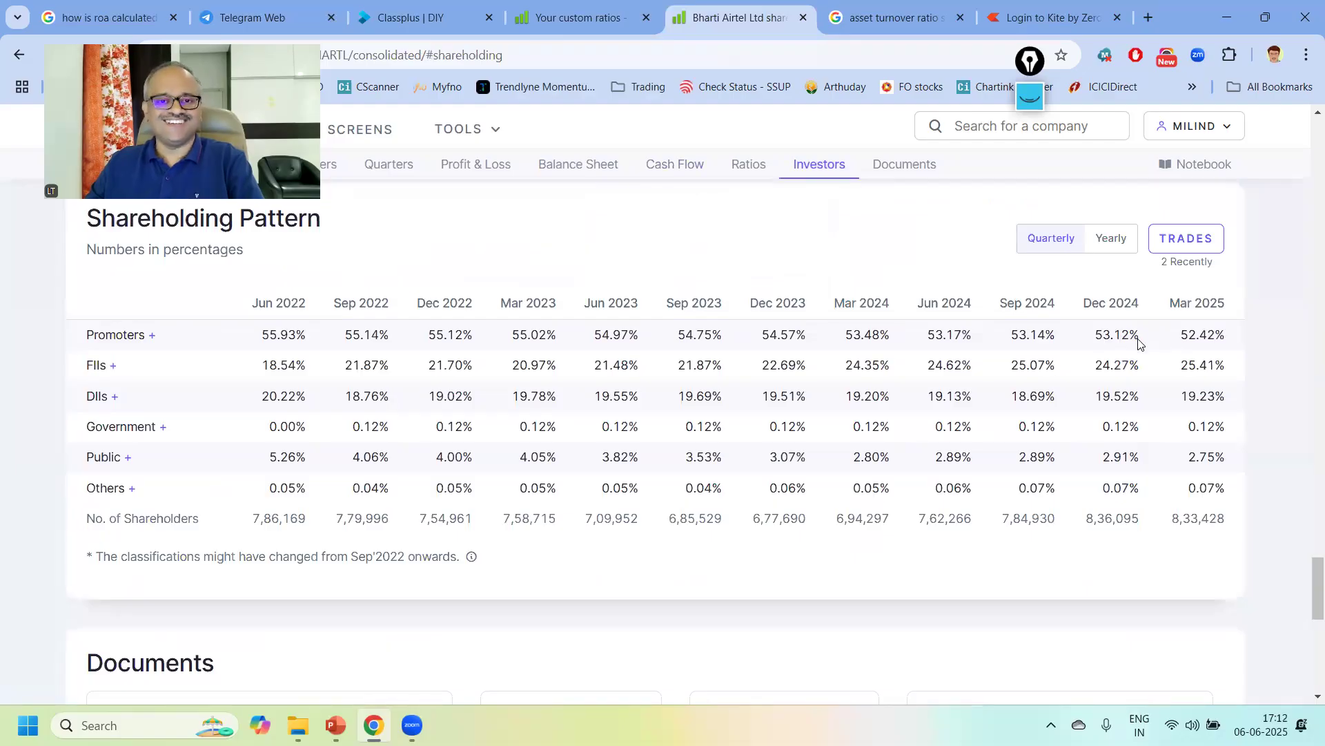
# View the list of custom ratios, and return to Bharti Airtel's key ratios to examine its Risk Score.
pyautogui.click(600, 21)
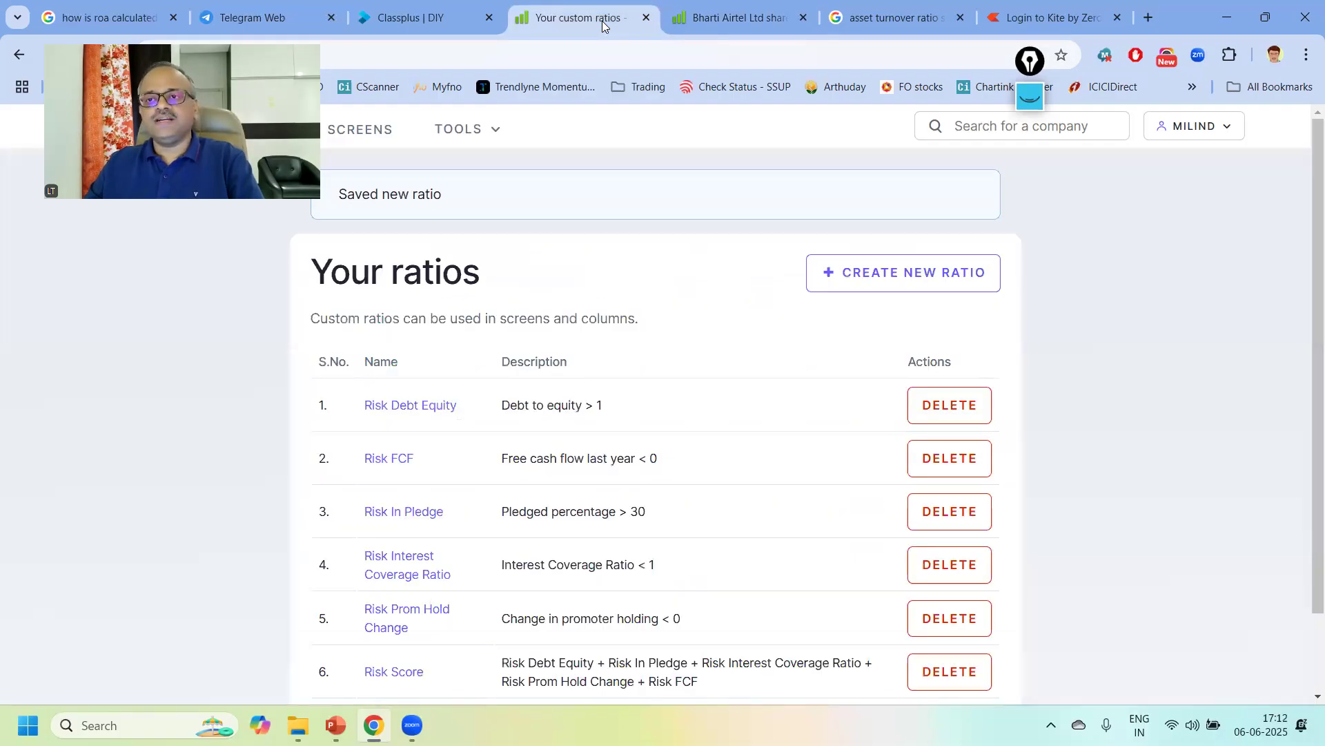
pyautogui.click(690, 20)
pyautogui.scroll(20, 756, 307)
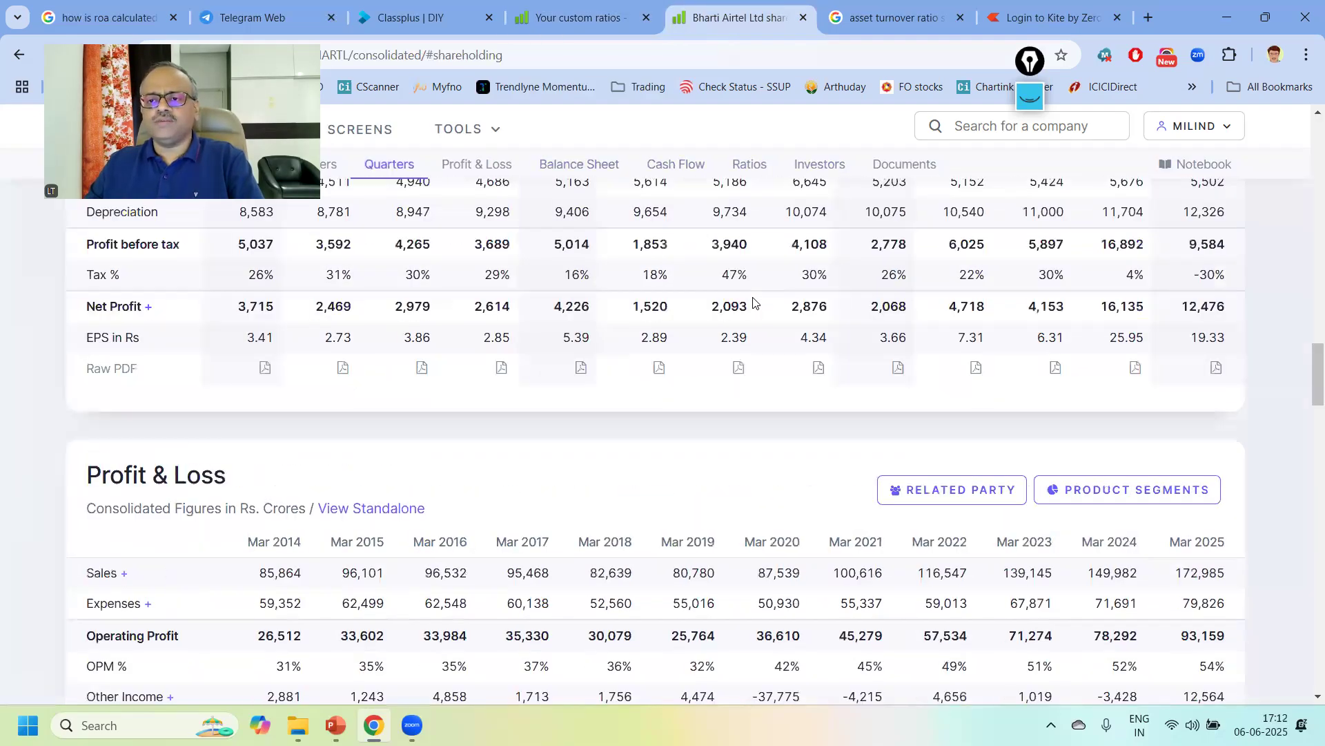
pyautogui.scroll(15, 753, 299)
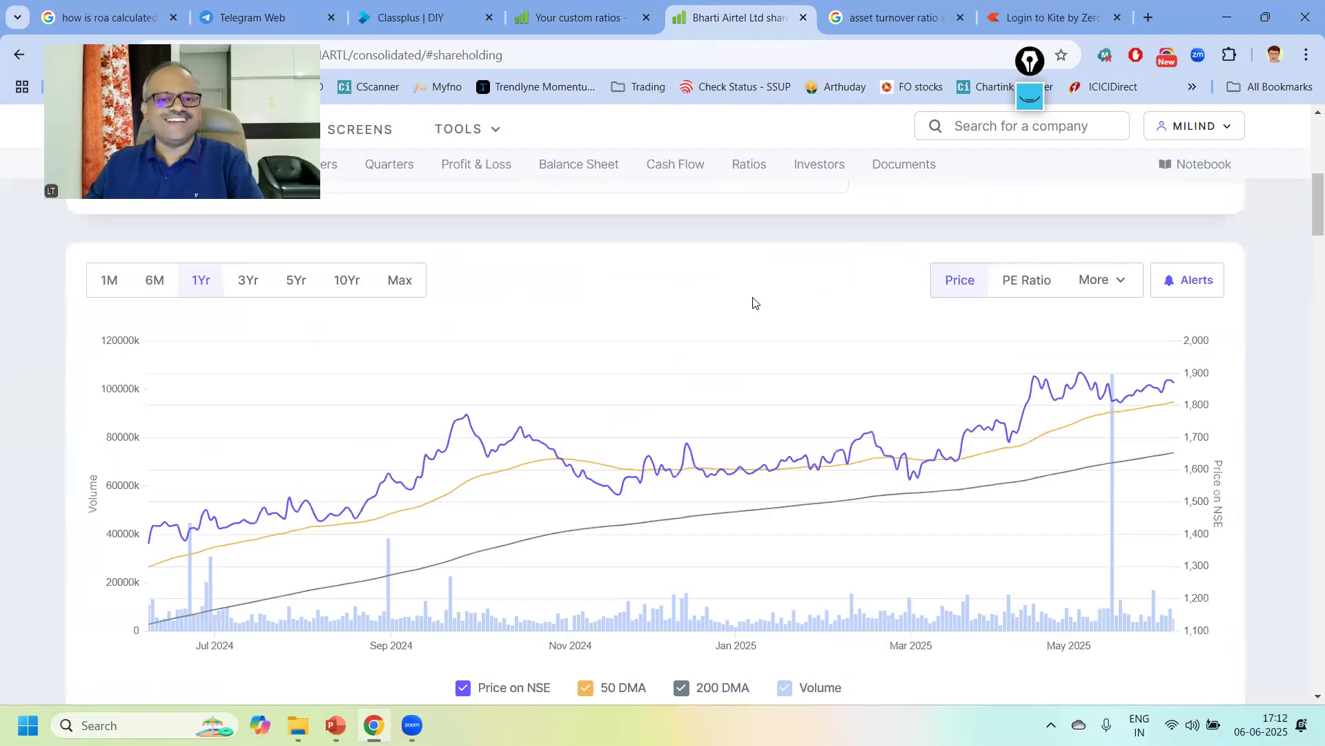
pyautogui.scroll(5, 556, 460)
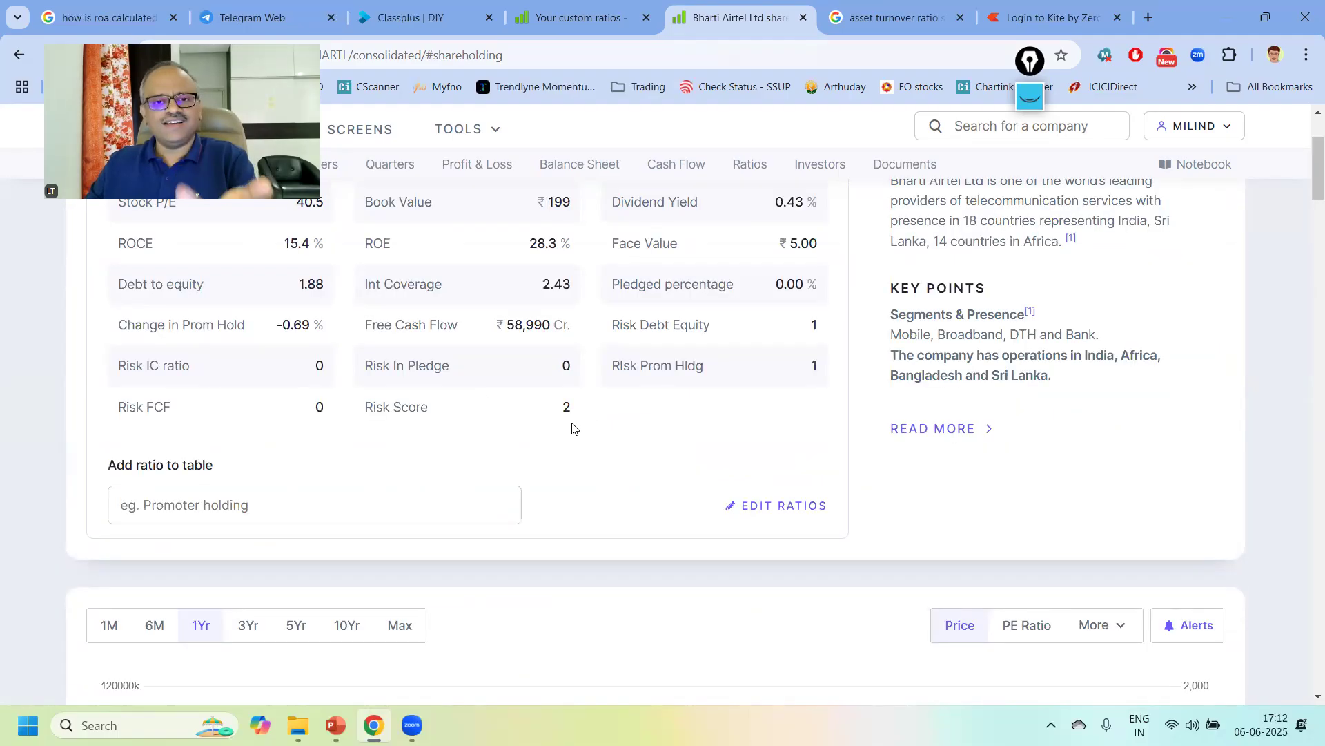
# Look up Rajshree Sugars & Chemicals Ltd and examine its risk ratios and Risk Score.
pyautogui.click(956, 125)
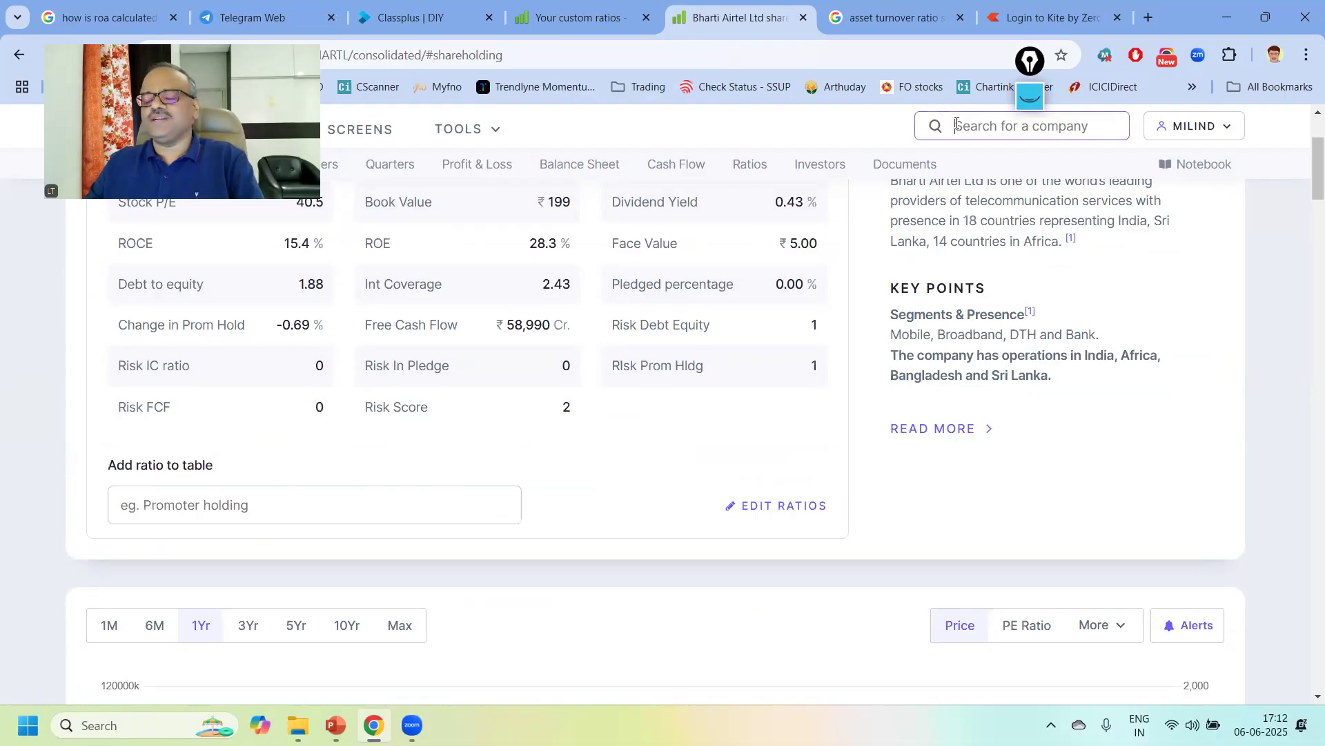
pyautogui.write('raja')
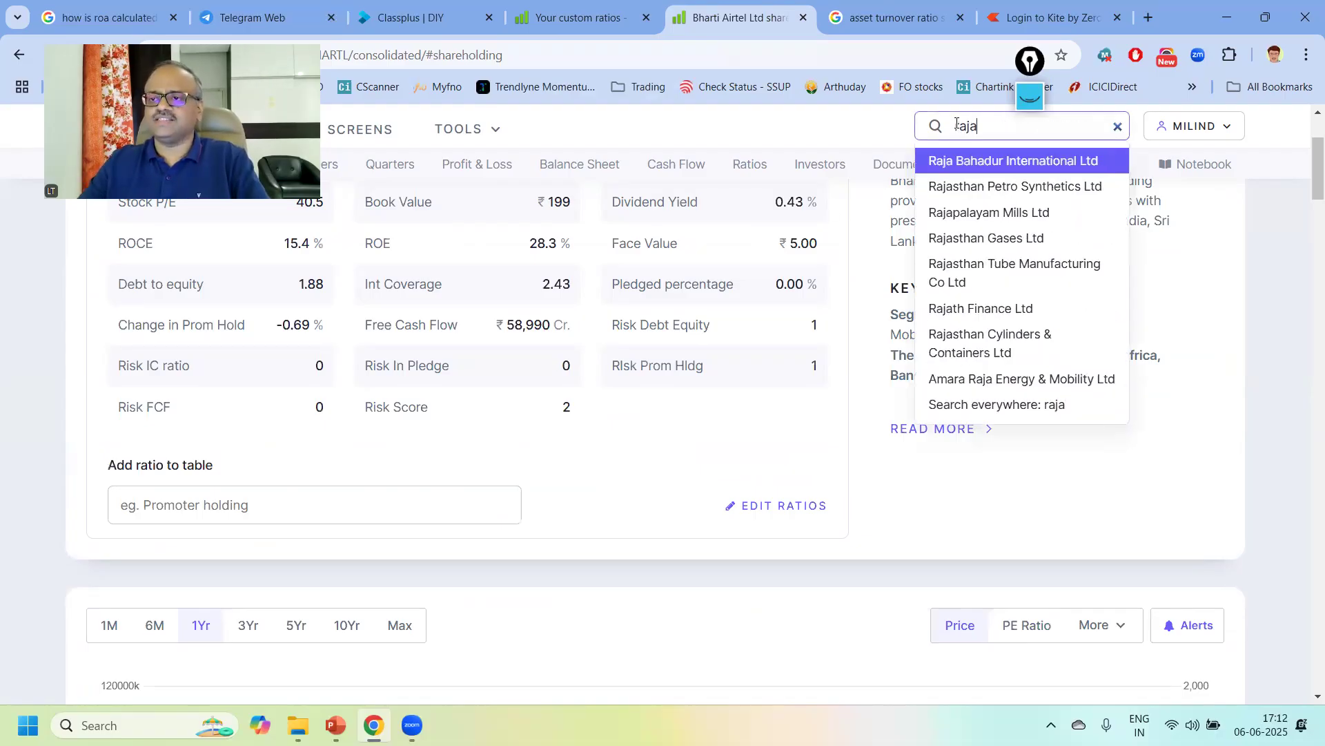
pyautogui.press('BackSpace')
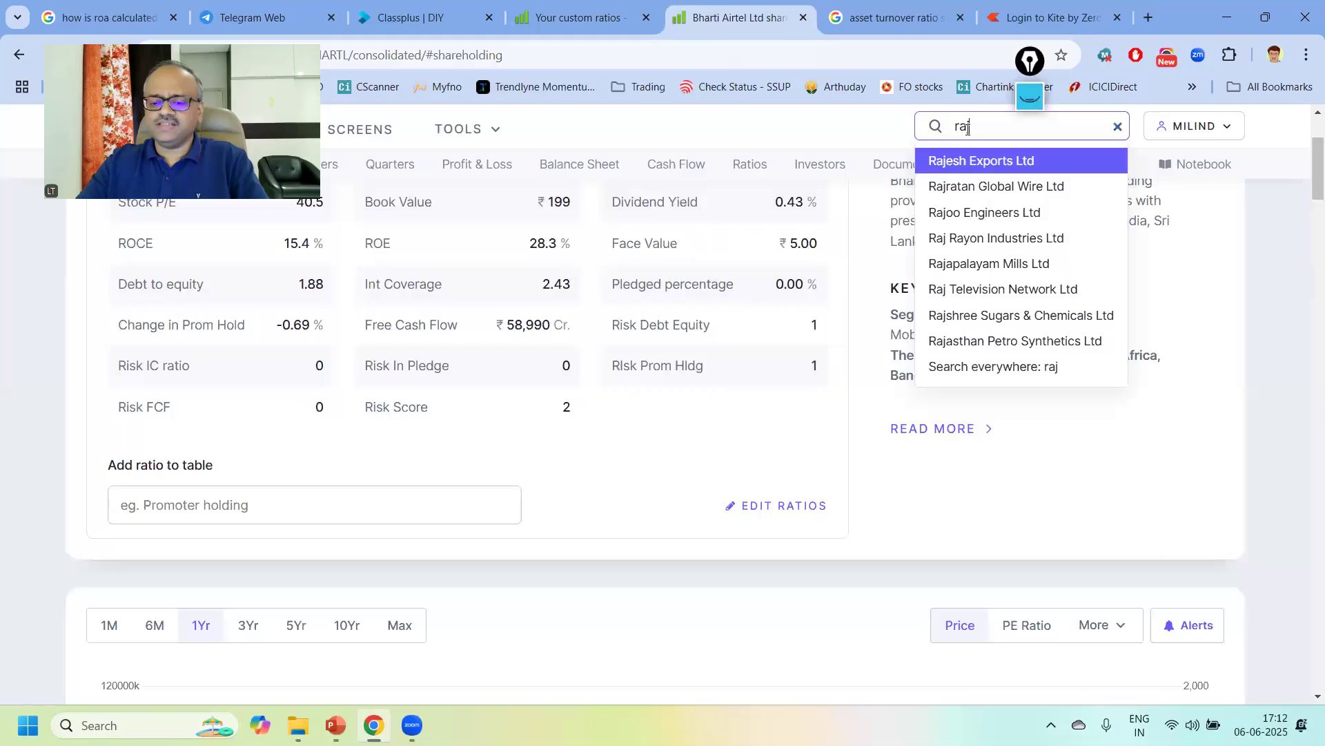
pyautogui.write('sh')
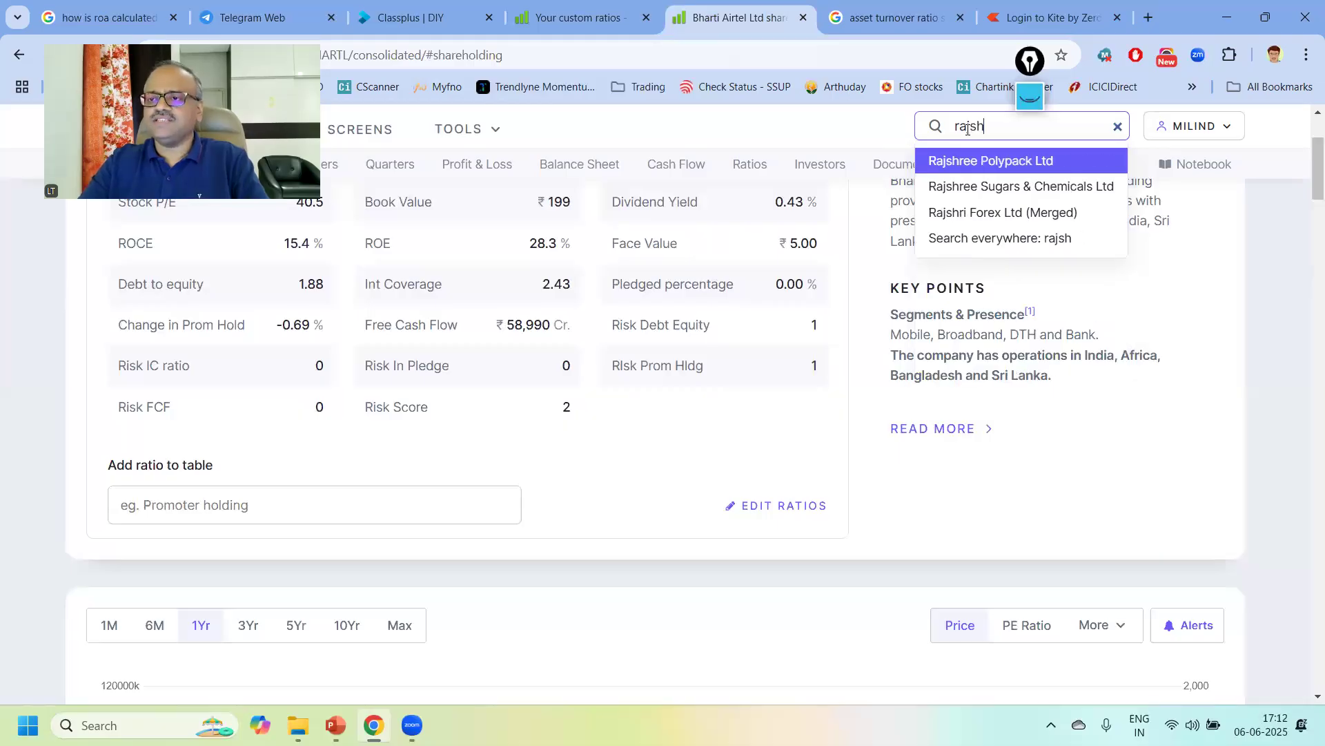
pyautogui.click(987, 187)
pyautogui.scroll(-1, 542, 483)
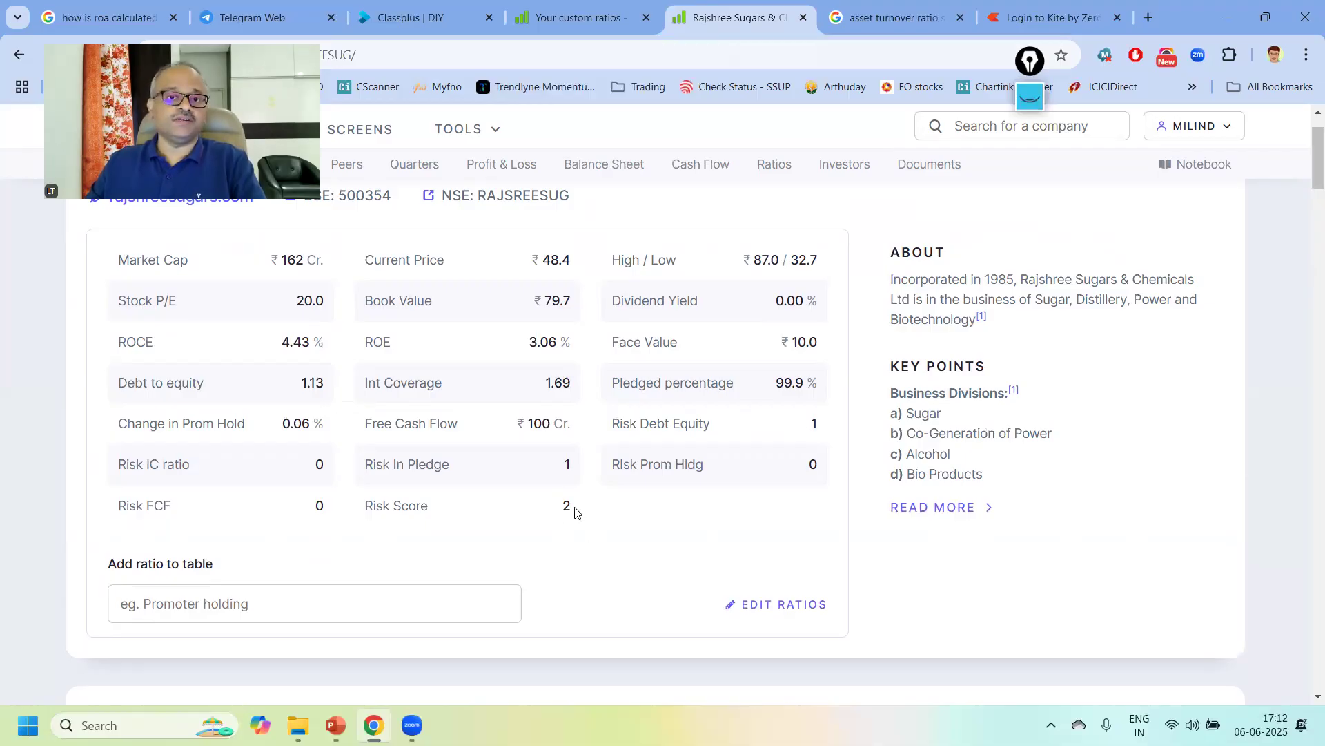
# Look up Bondada Engineering Ltd and examine its free cash flow, risk ratios and Risk Score.
pyautogui.click(956, 122)
pyautogui.write('bondad')
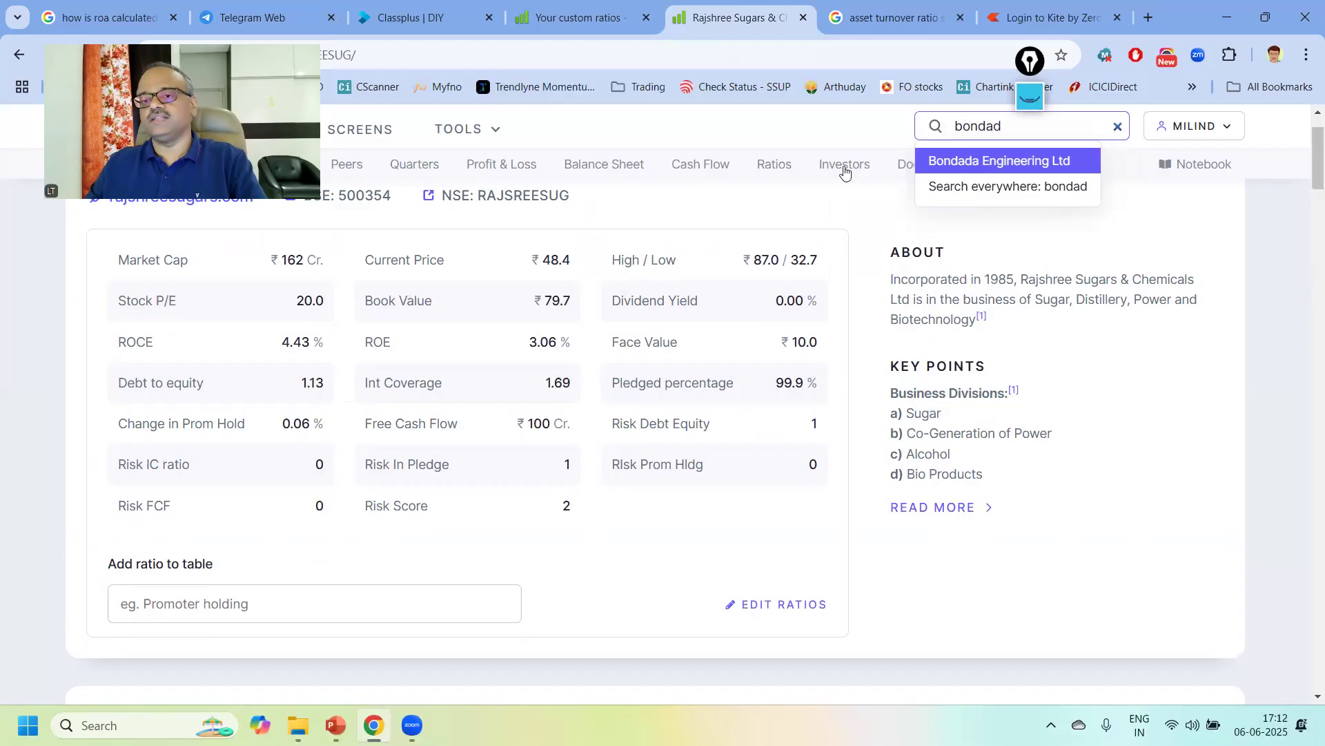
pyautogui.press('Return')
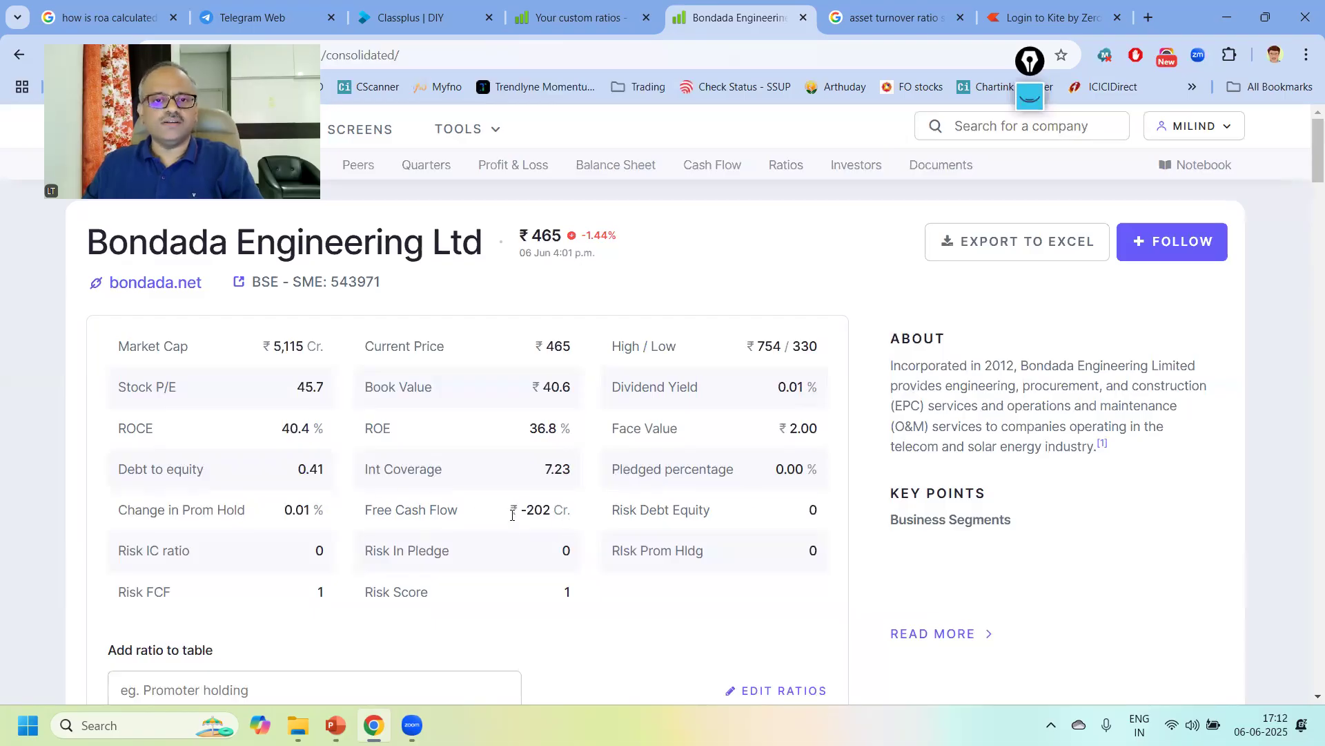
pyautogui.click(983, 126)
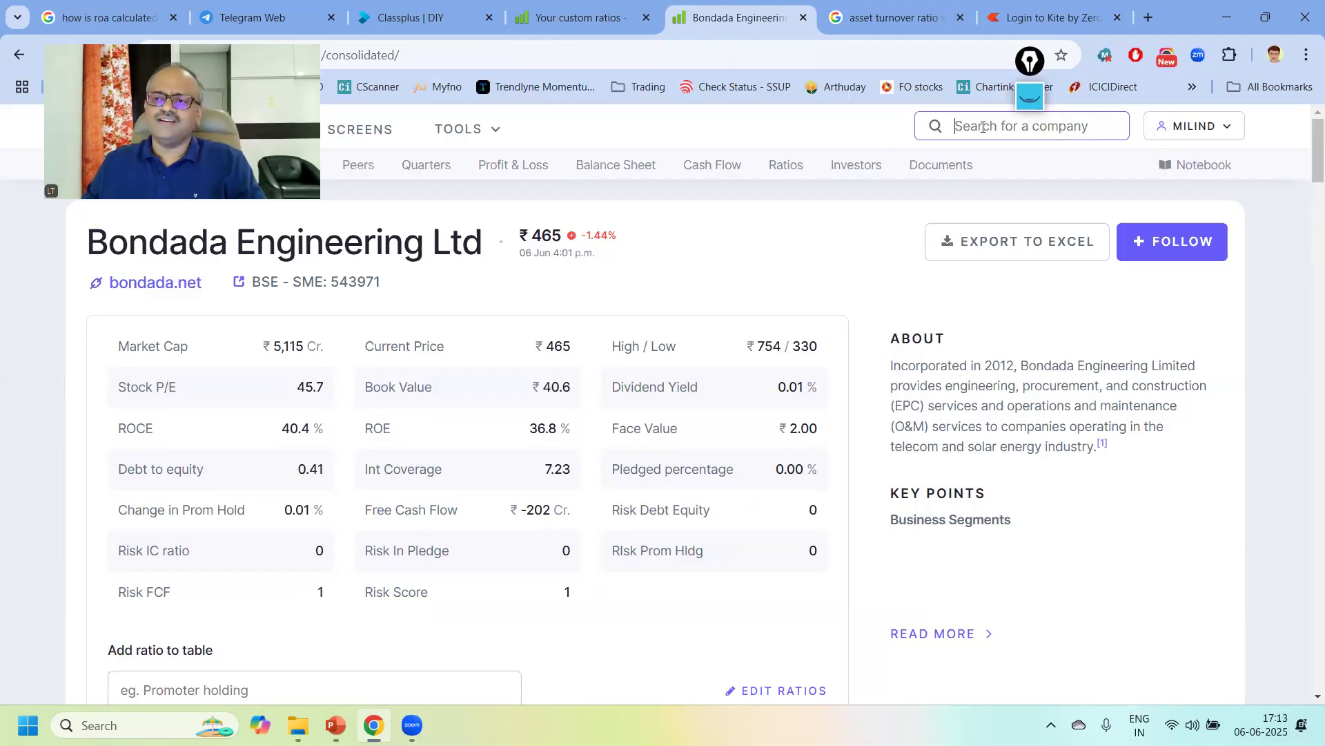
# Create a new screen with the query "Risk Score > 3", limited to companies with Mar 2025 results, and run it.
pyautogui.click(583, 30)
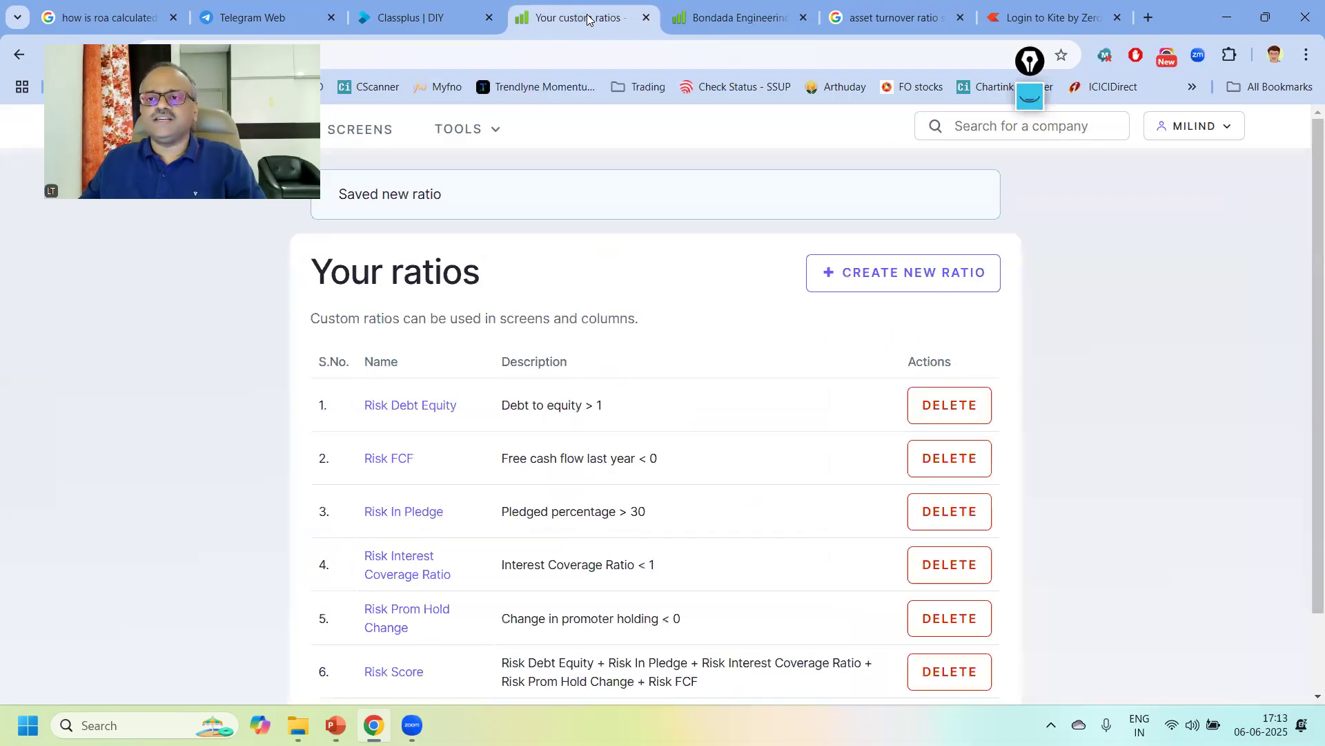
pyautogui.click(355, 131)
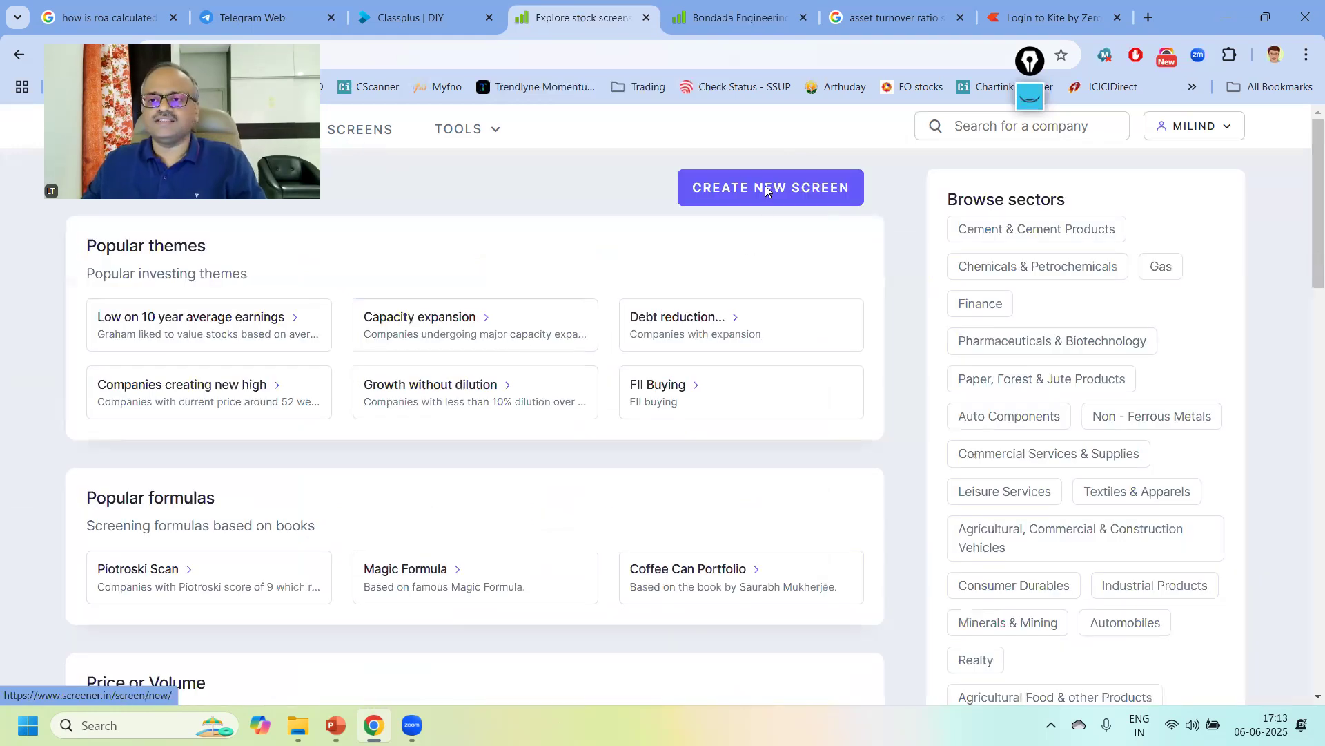
pyautogui.click(765, 187)
pyautogui.click(455, 251)
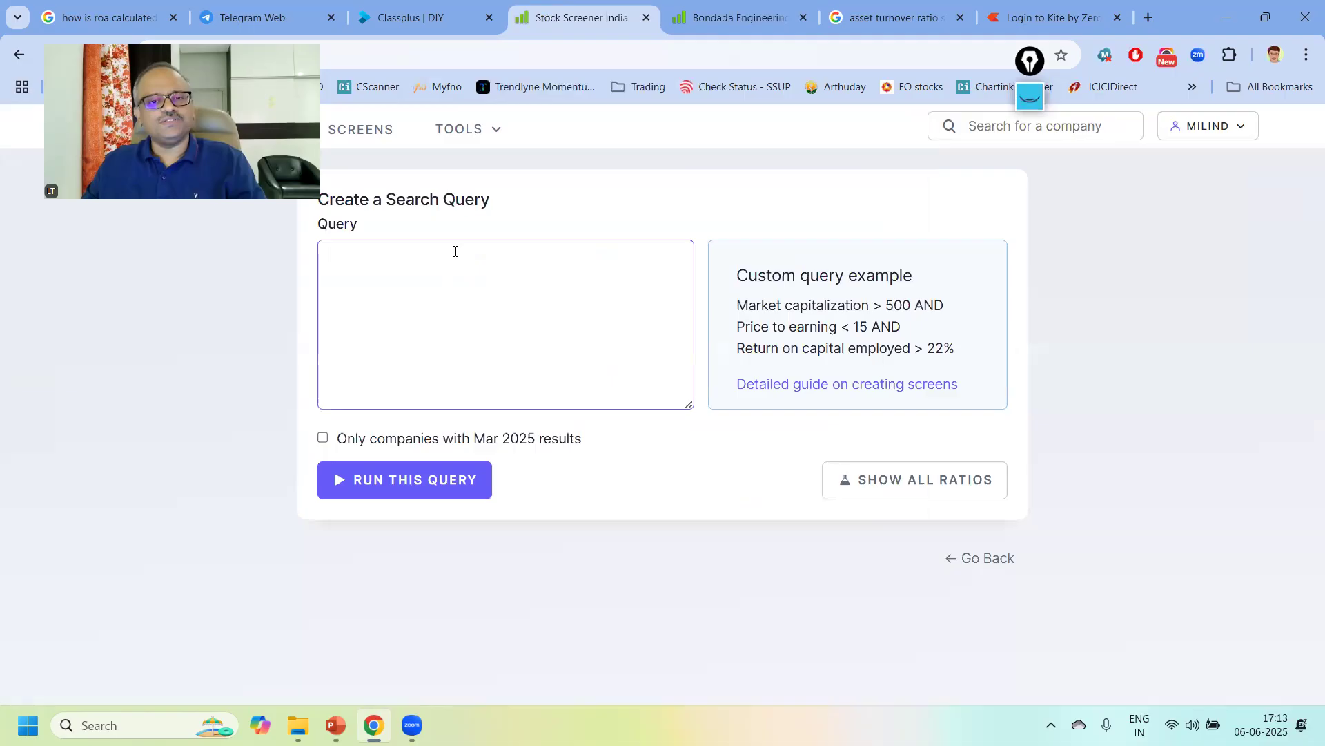
pyautogui.write('risk')
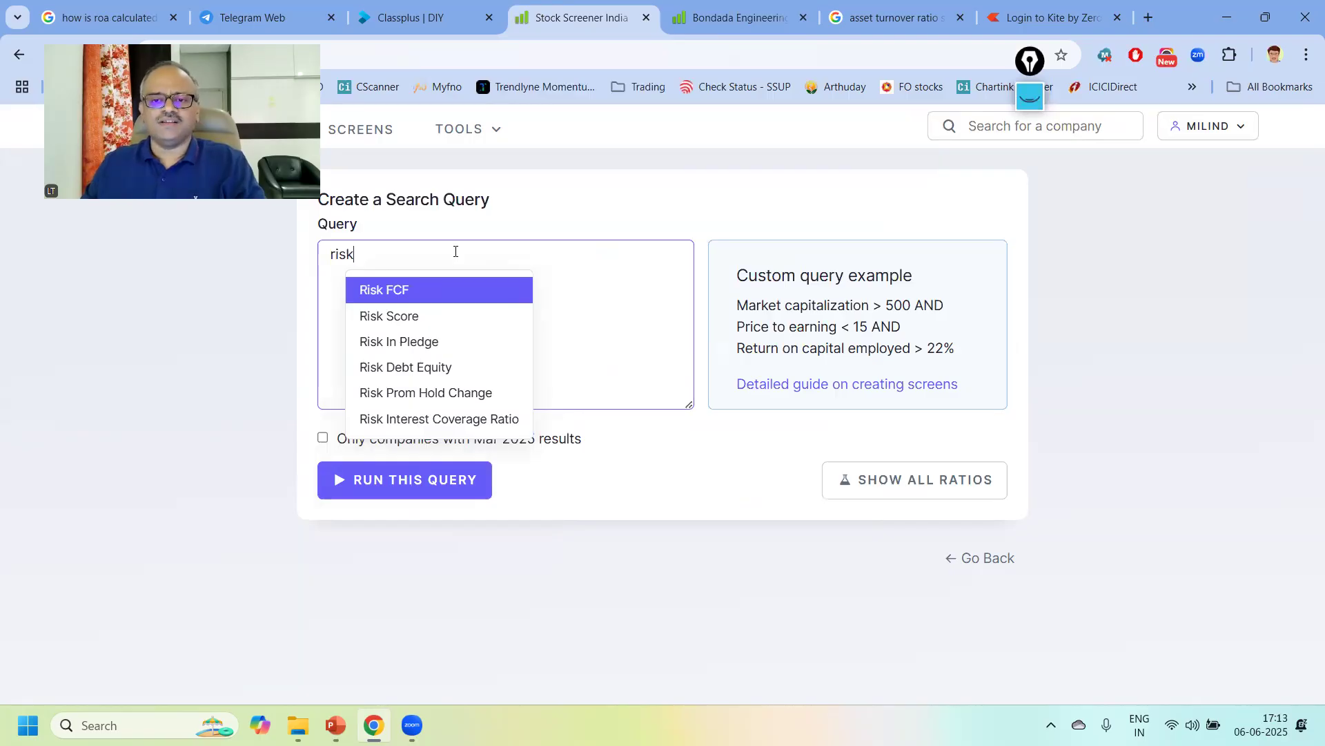
pyautogui.click(387, 315)
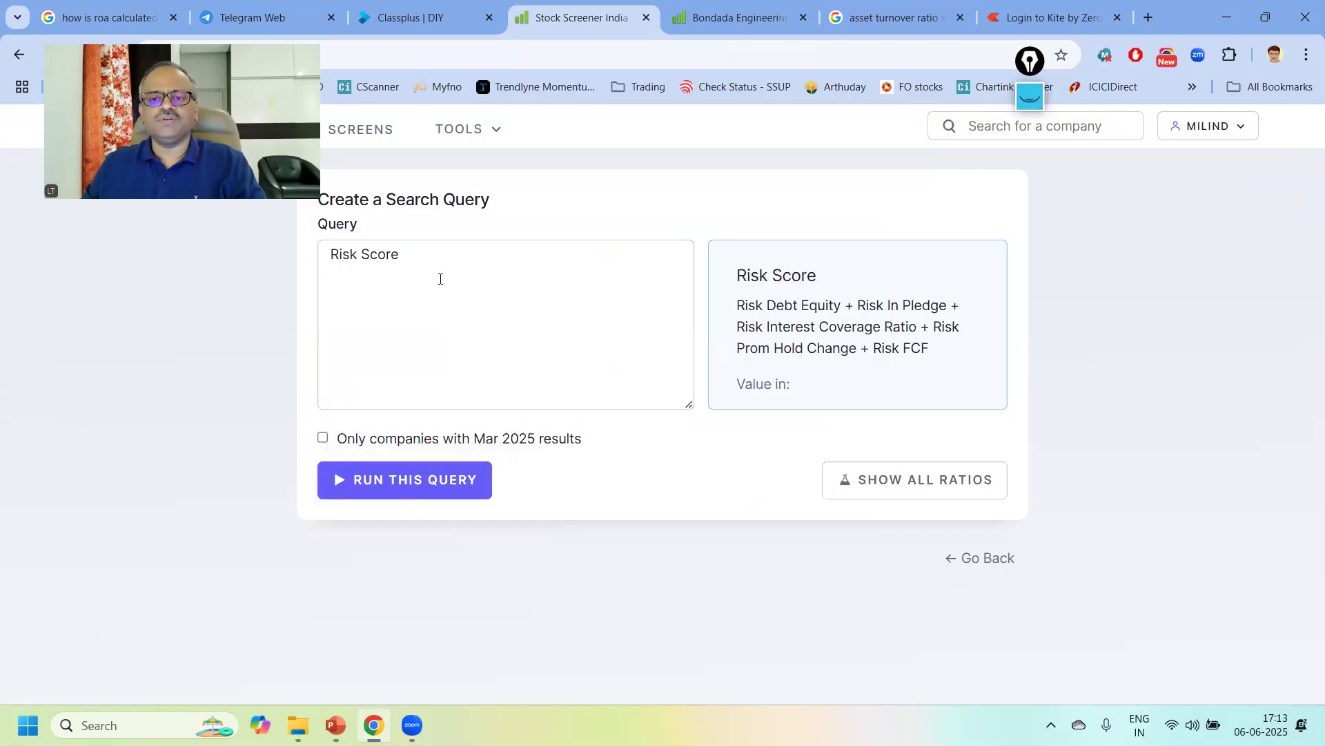
pyautogui.write('> 3')
pyautogui.click(388, 440)
pyautogui.click(391, 482)
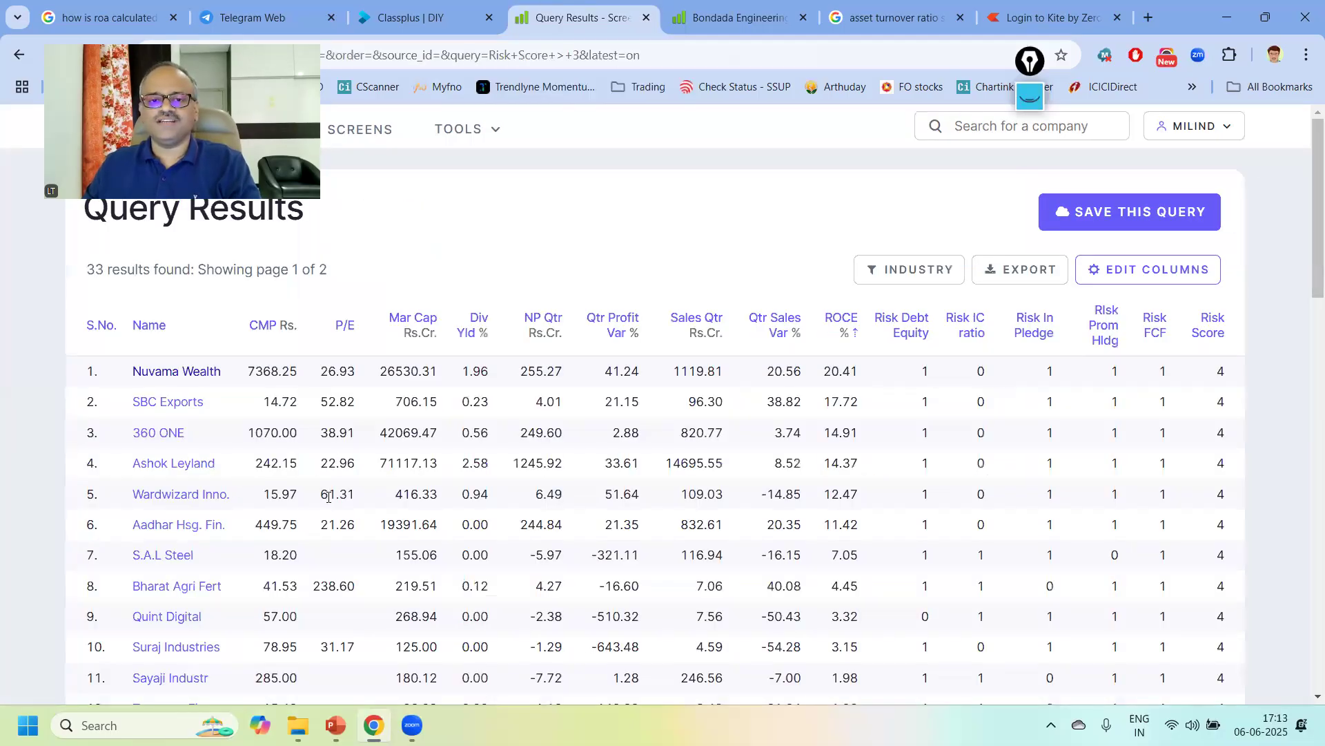
# Open Nuvama Wealth from the query results and examine its key ratios and Risk Score.
pyautogui.scroll(-1, 329, 498)
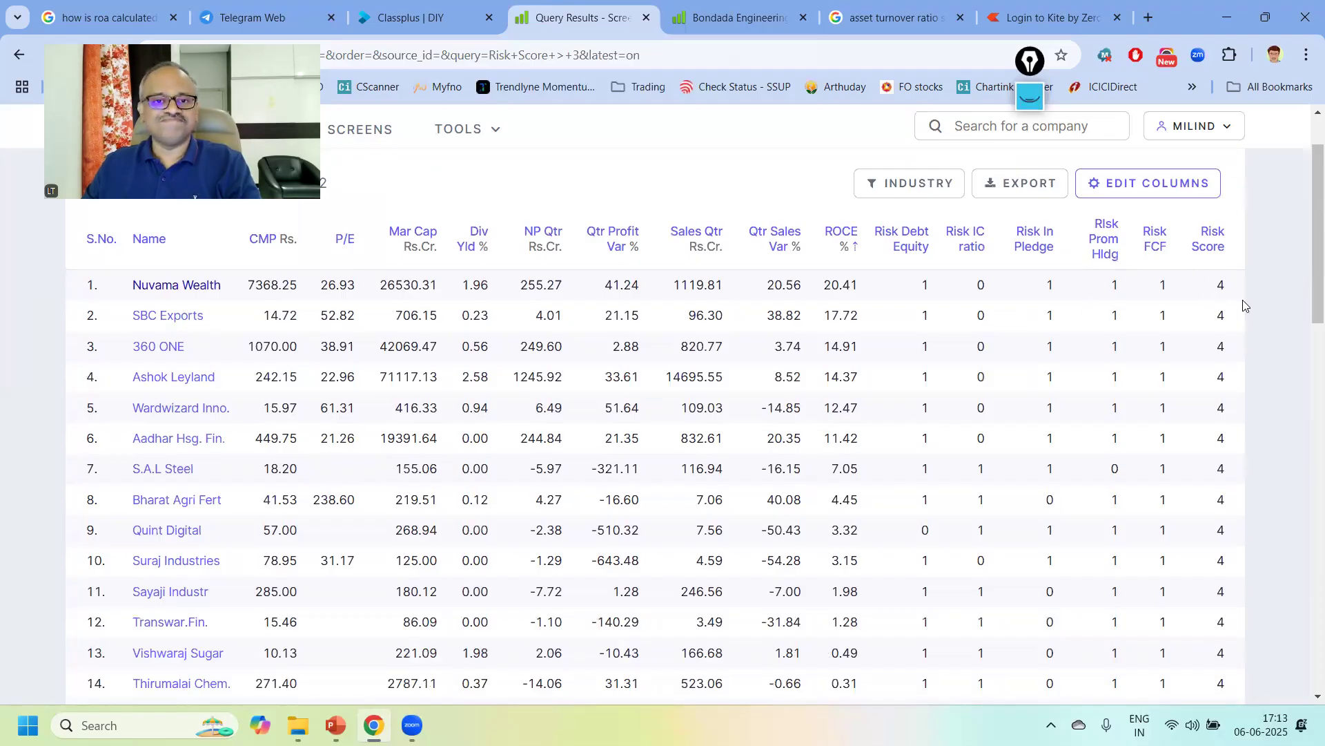
pyautogui.click(182, 290)
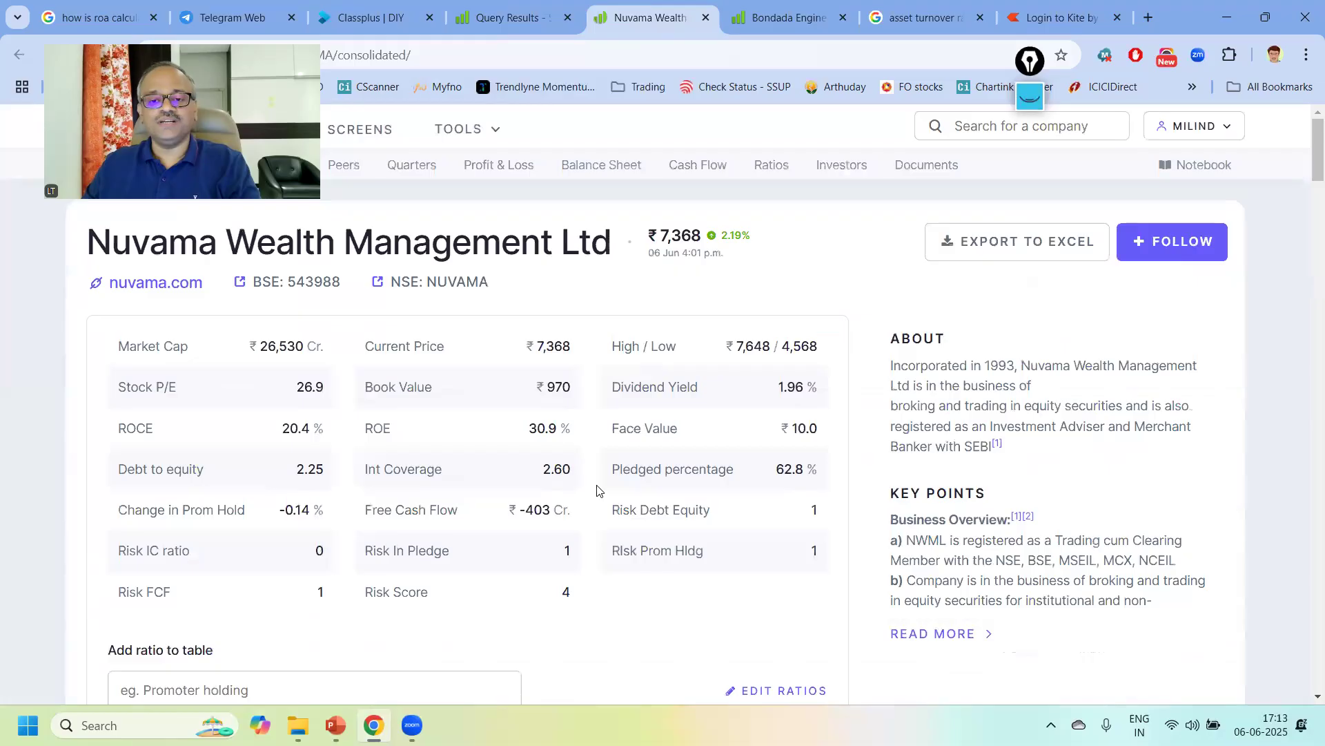
pyautogui.scroll(-1, 597, 490)
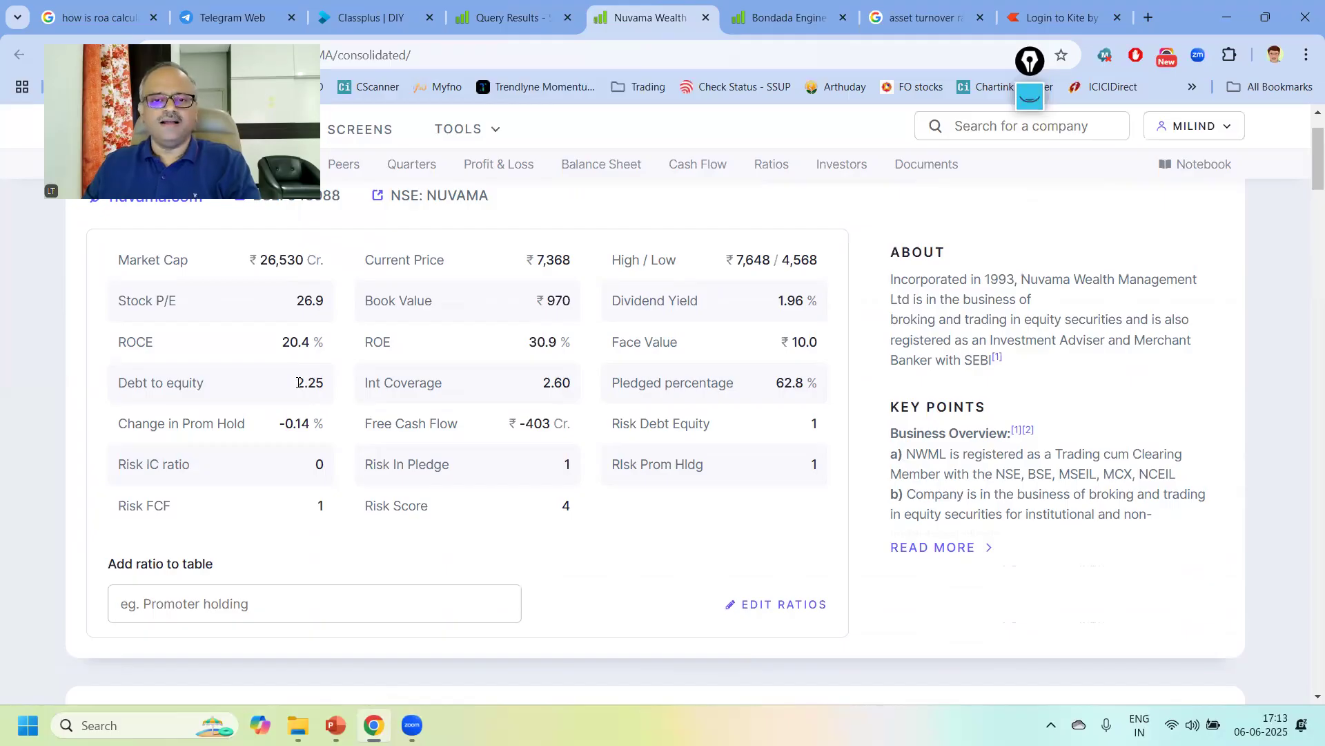
pyautogui.scroll(1, 298, 382)
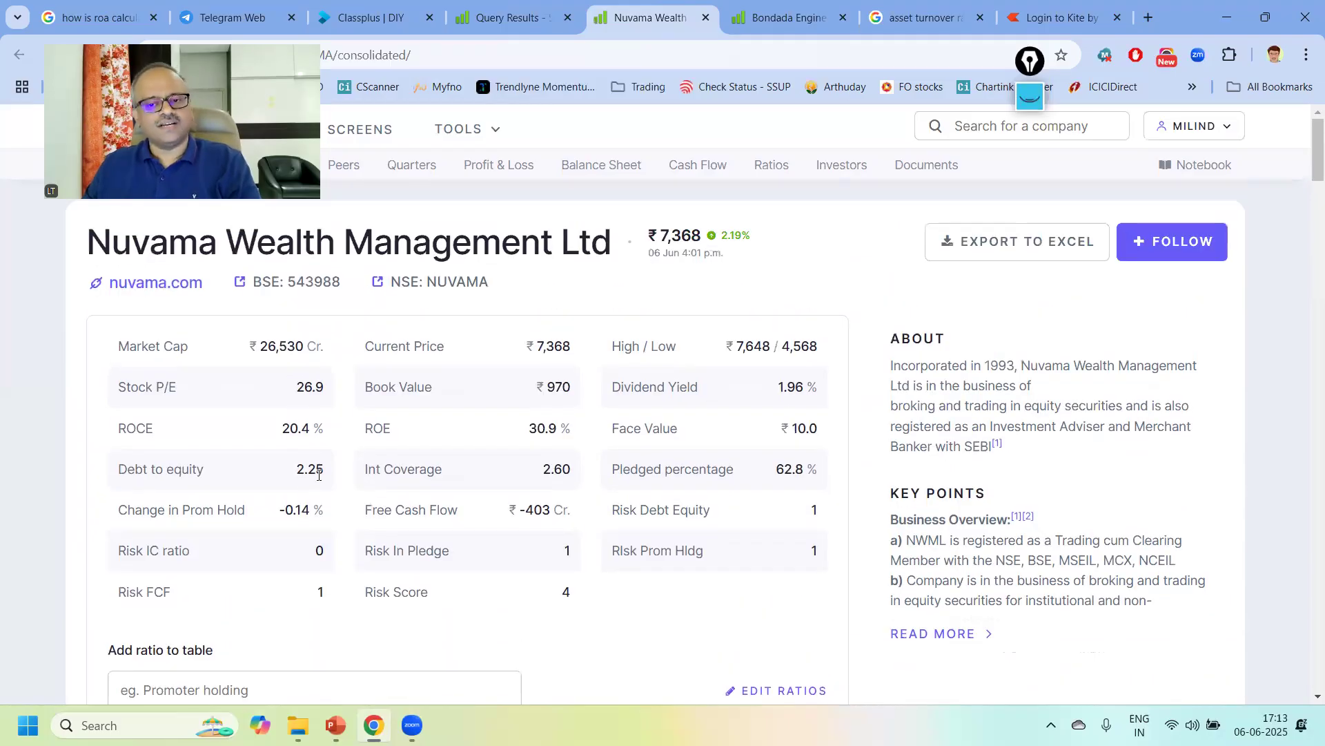
pyautogui.scroll(-1, 319, 475)
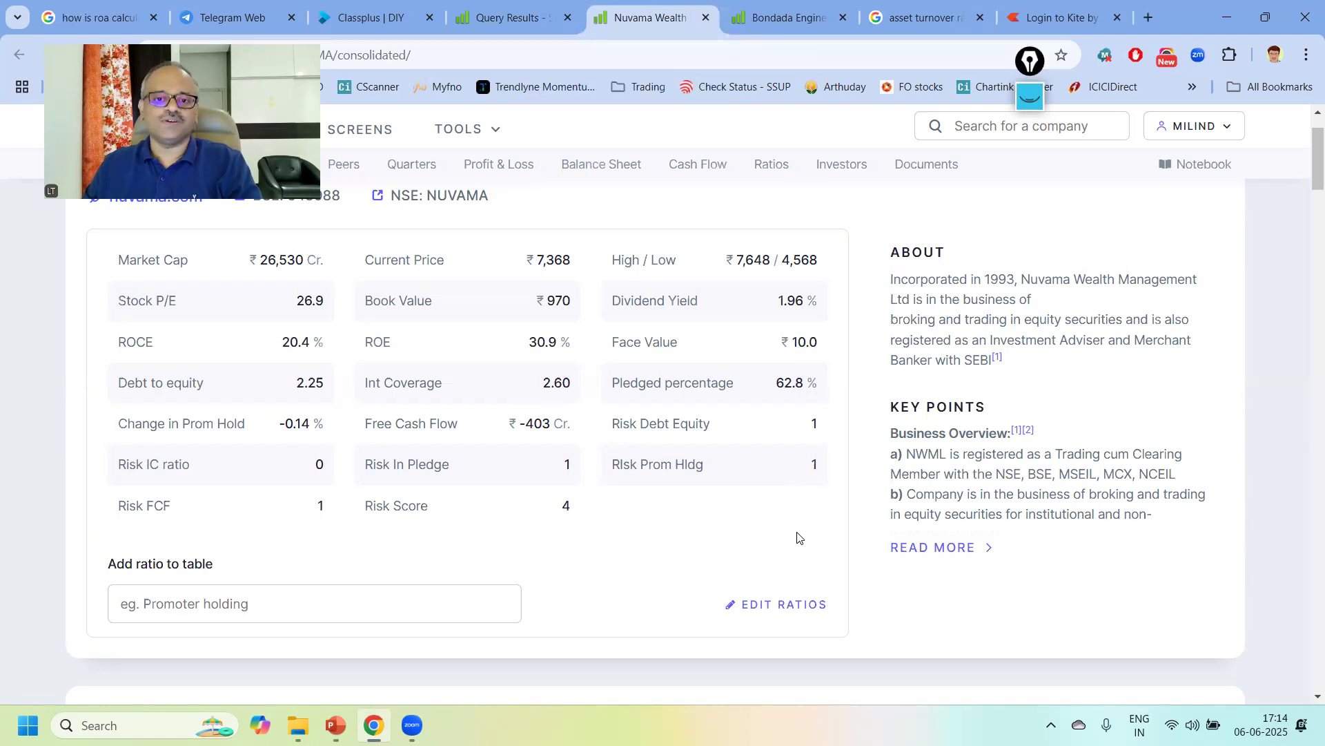
# Review Nuvama Wealth's quarterly results and profit and loss figures, and return to its key ratios.
pyautogui.click(429, 170)
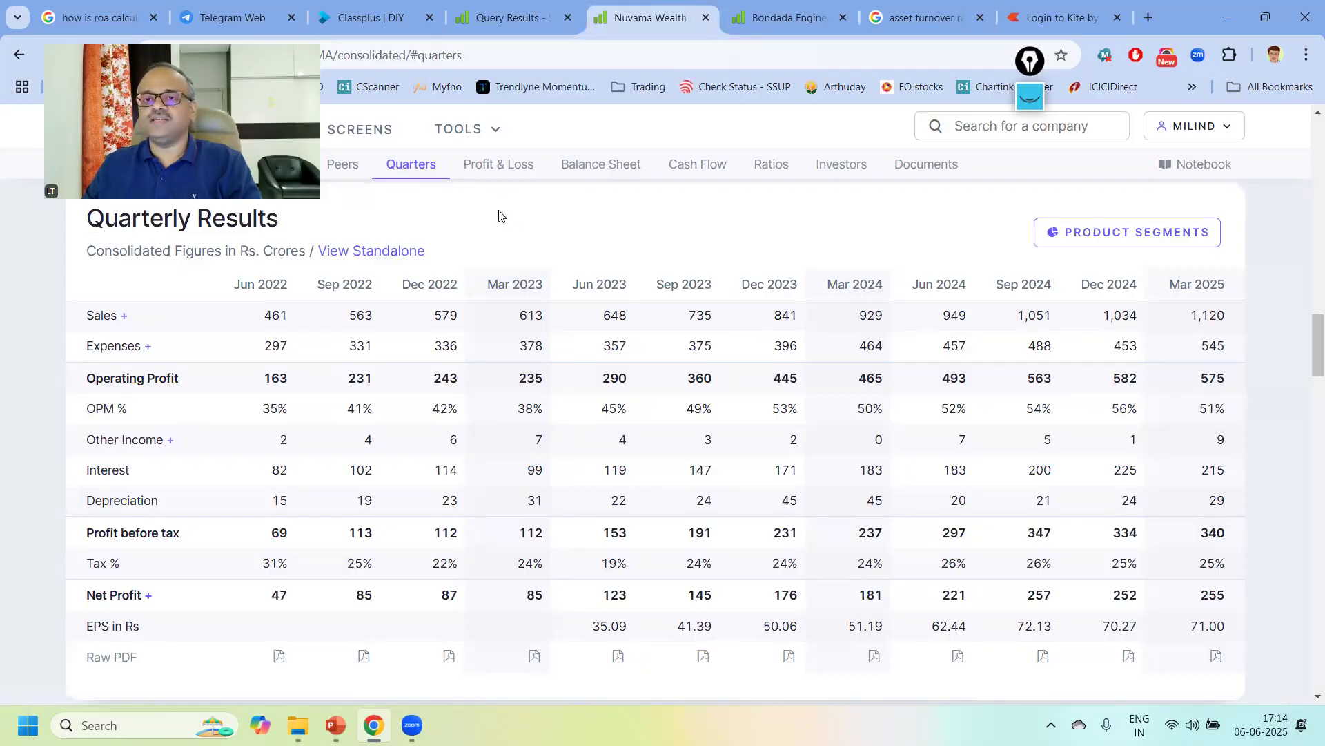
pyautogui.click(544, 167)
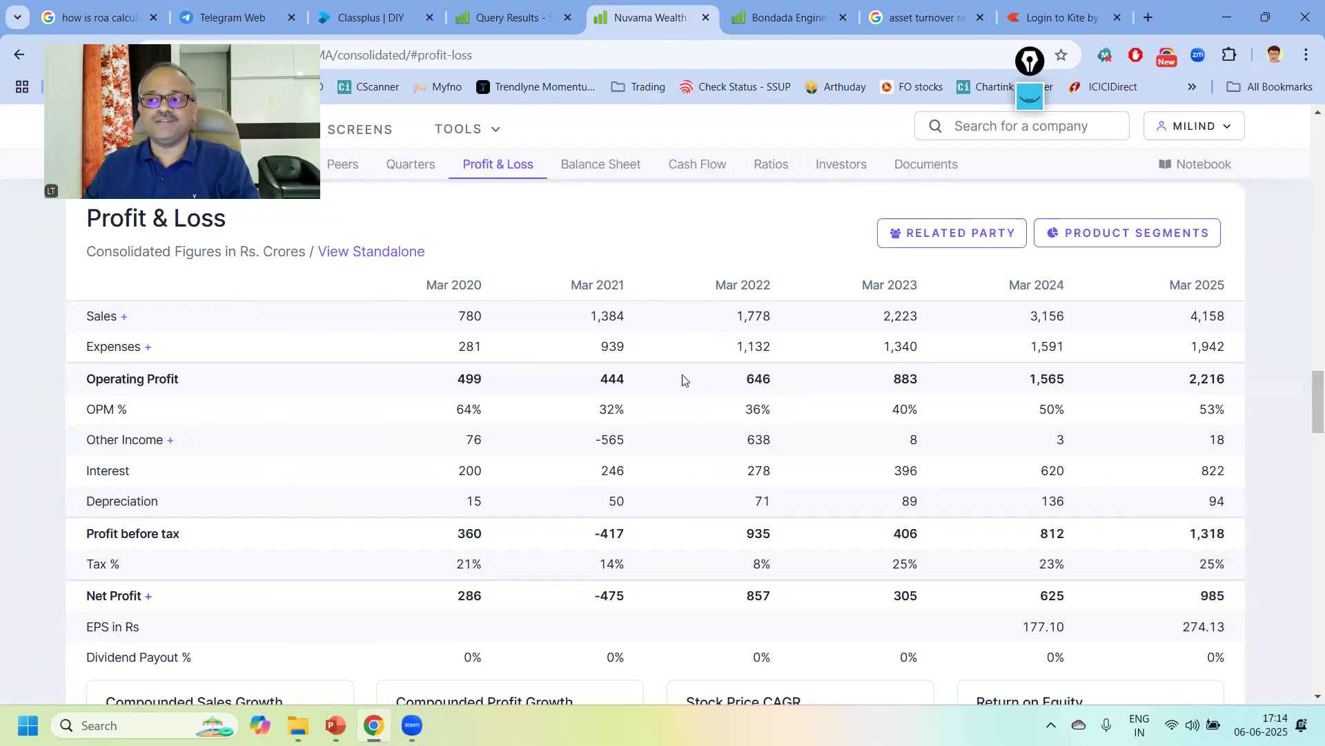
pyautogui.scroll(8, 682, 379)
pyautogui.moveTo(1316, 352); pyautogui.dragTo(1316, 207)
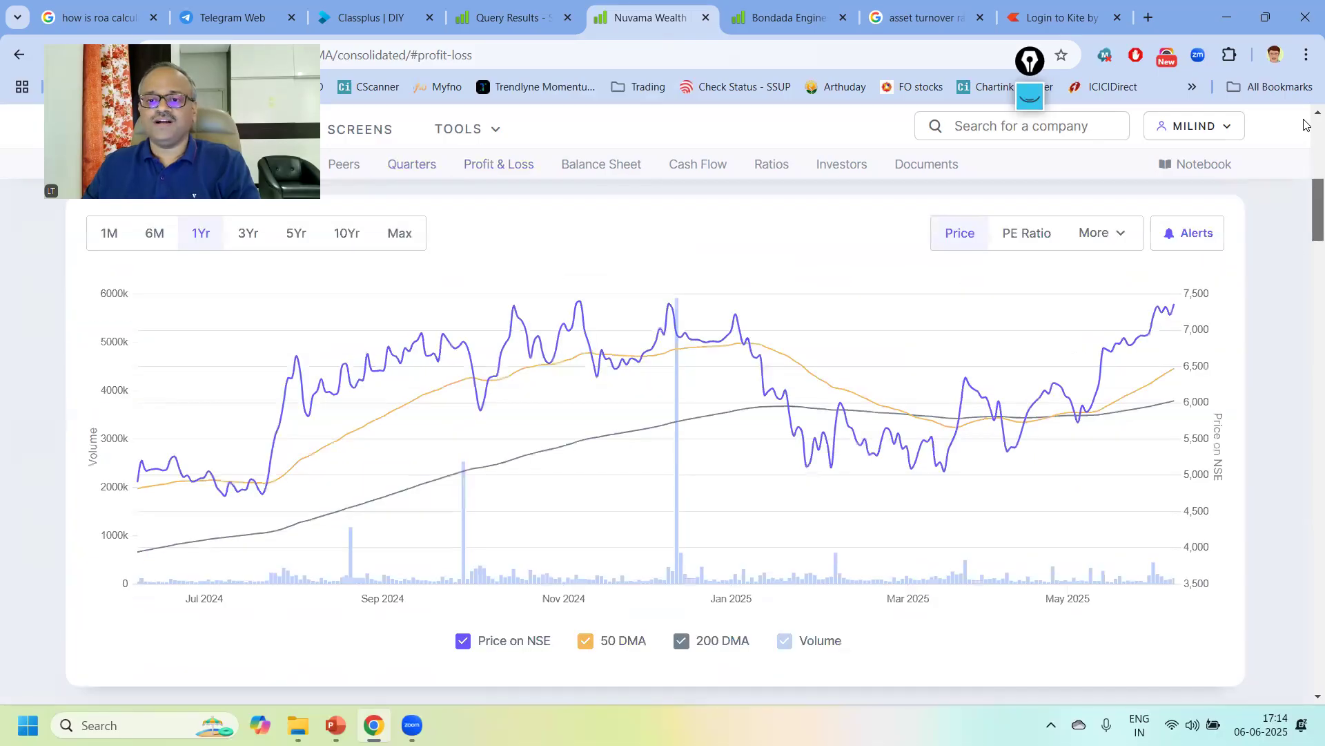
pyautogui.scroll(8, 736, 541)
pyautogui.scroll(-4, 736, 542)
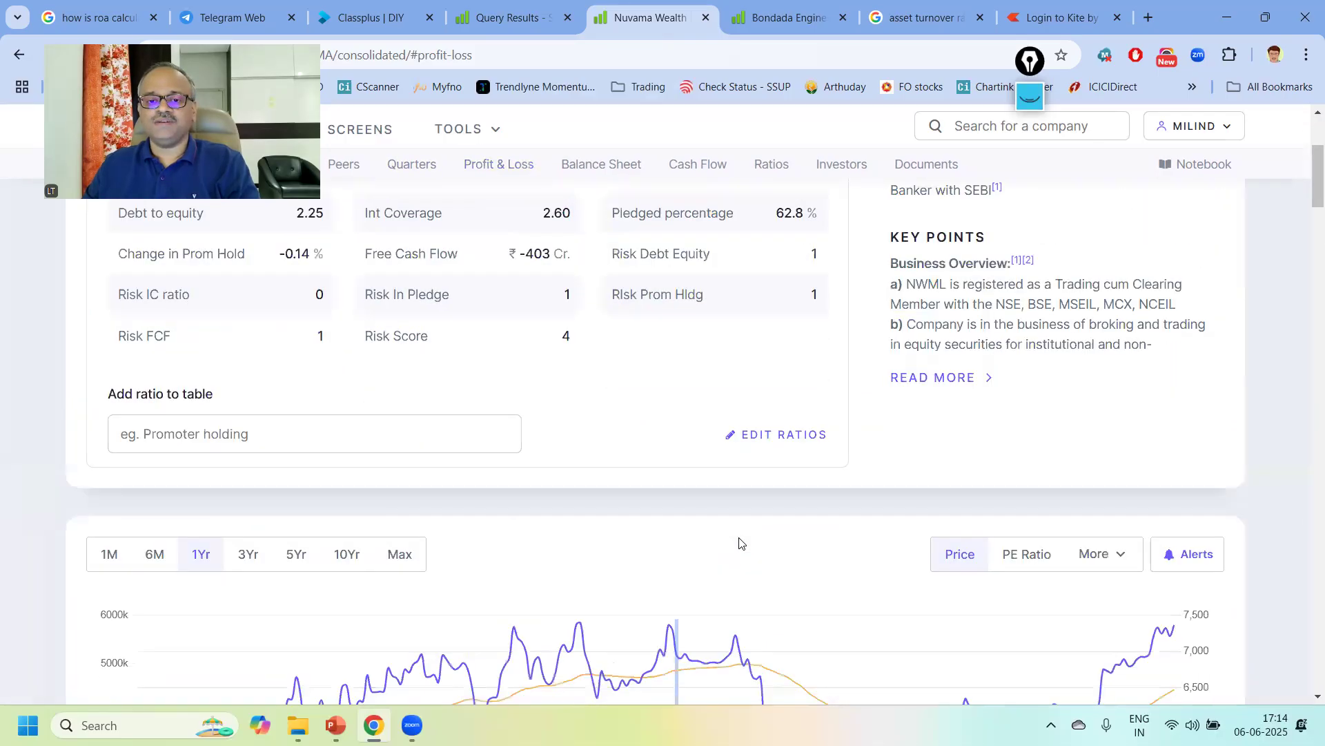
# Remove Risk Debt Equity, Risk Interest Coverage Ratio, Risk Prom Hold Change, Risk FCF and Risk In Pledge from the quick ratios and save.
pyautogui.click(800, 438)
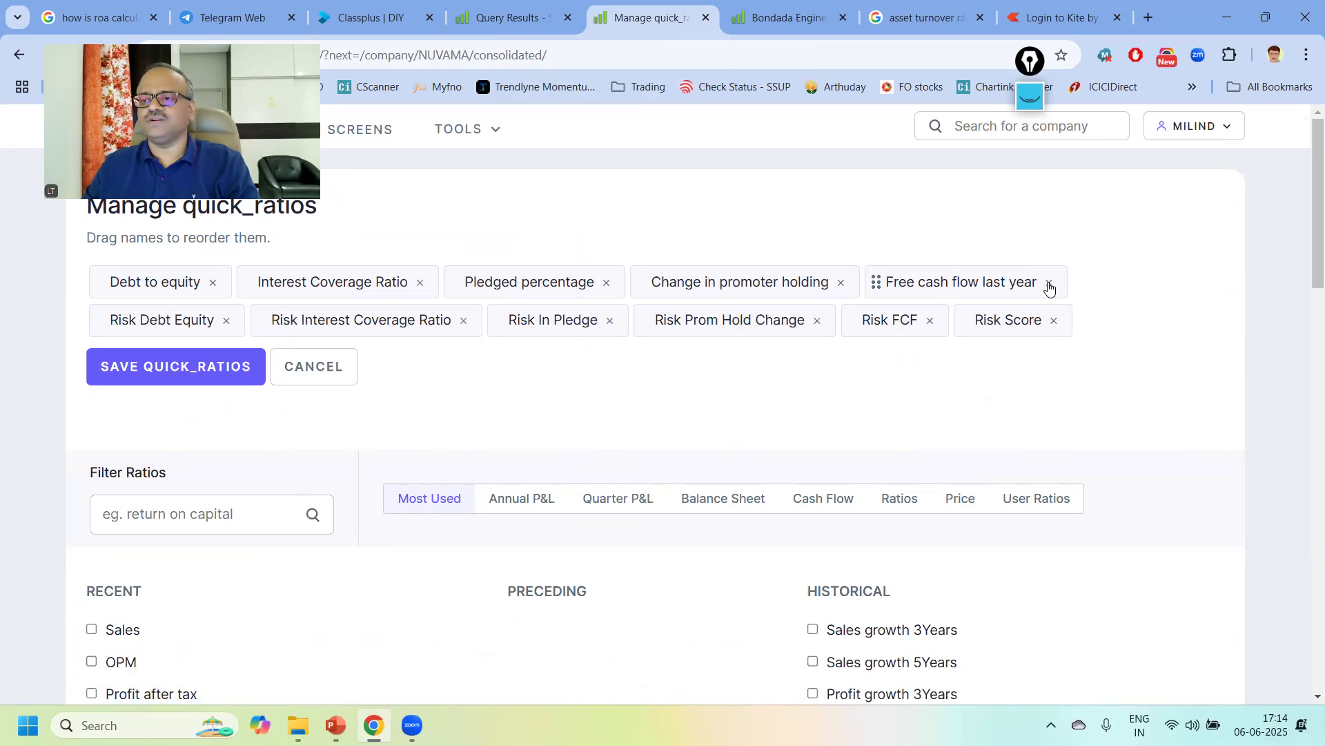
pyautogui.click(226, 320)
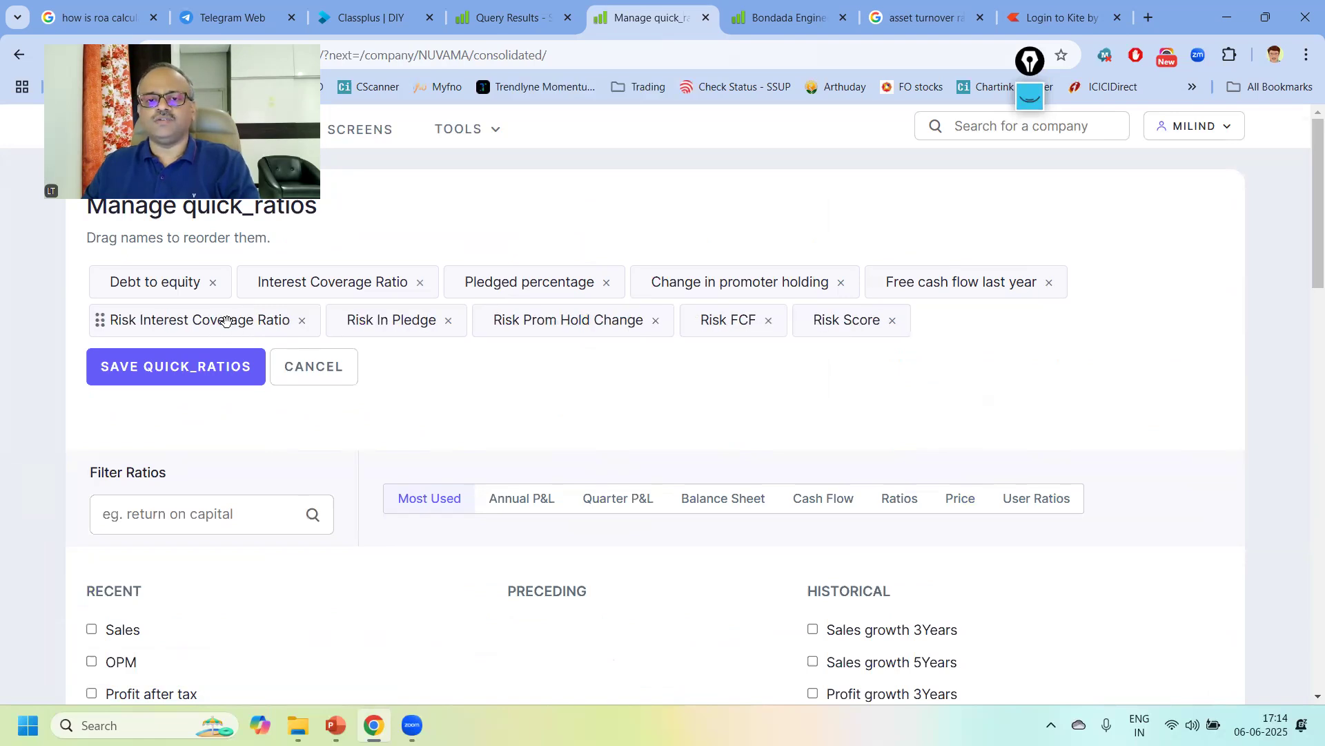
pyautogui.click(302, 322)
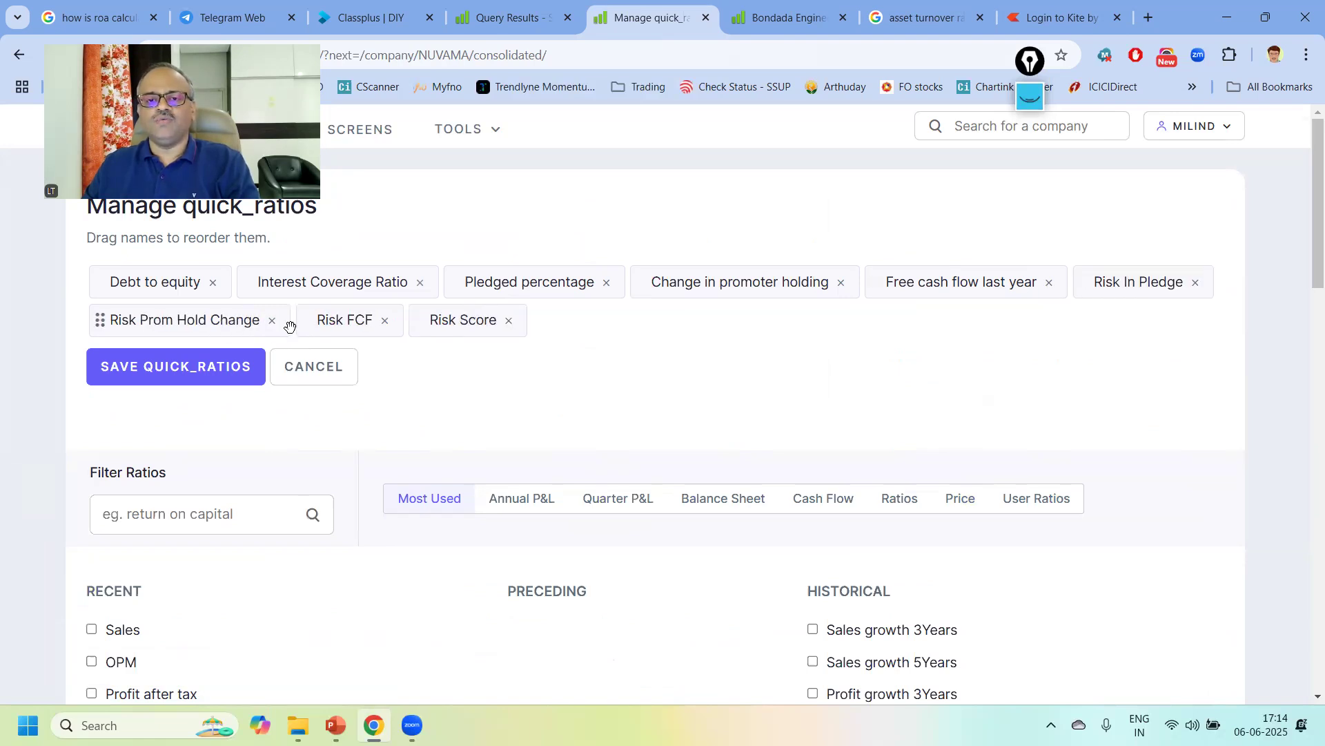
pyautogui.click(271, 321)
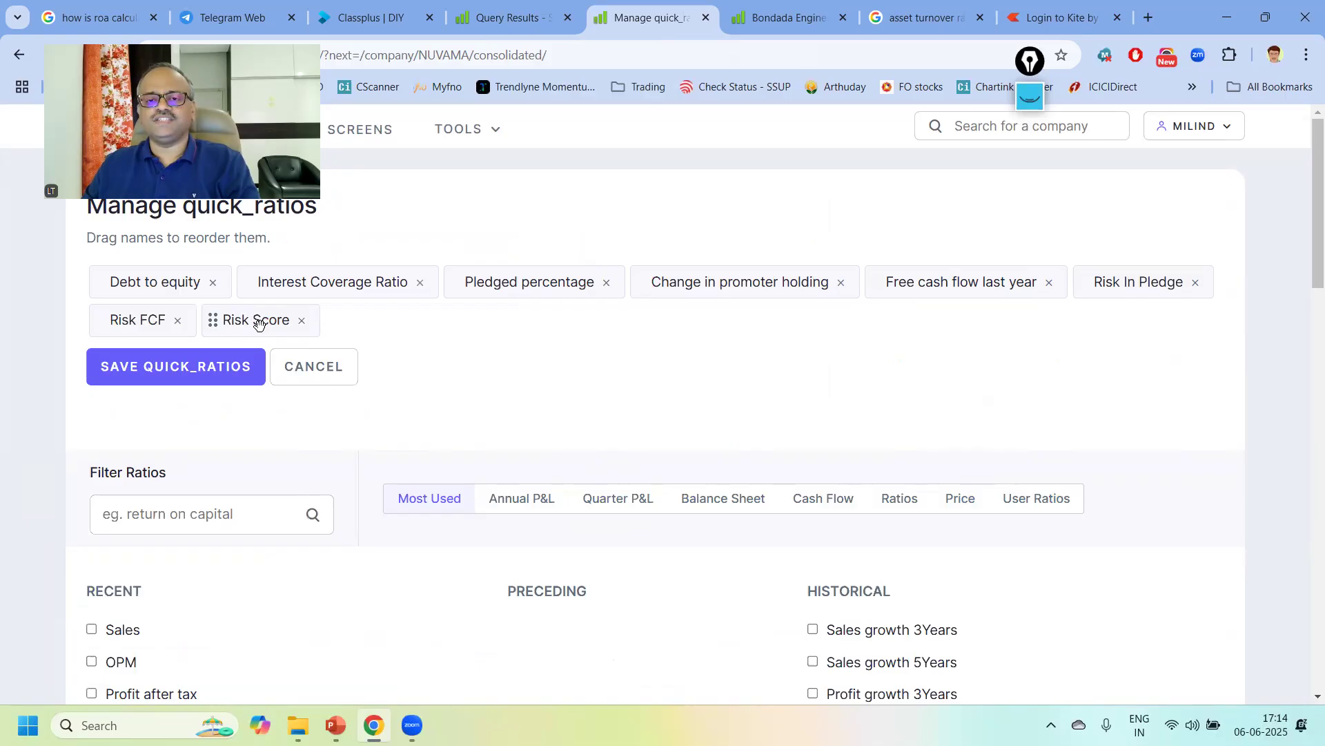
pyautogui.click(177, 320)
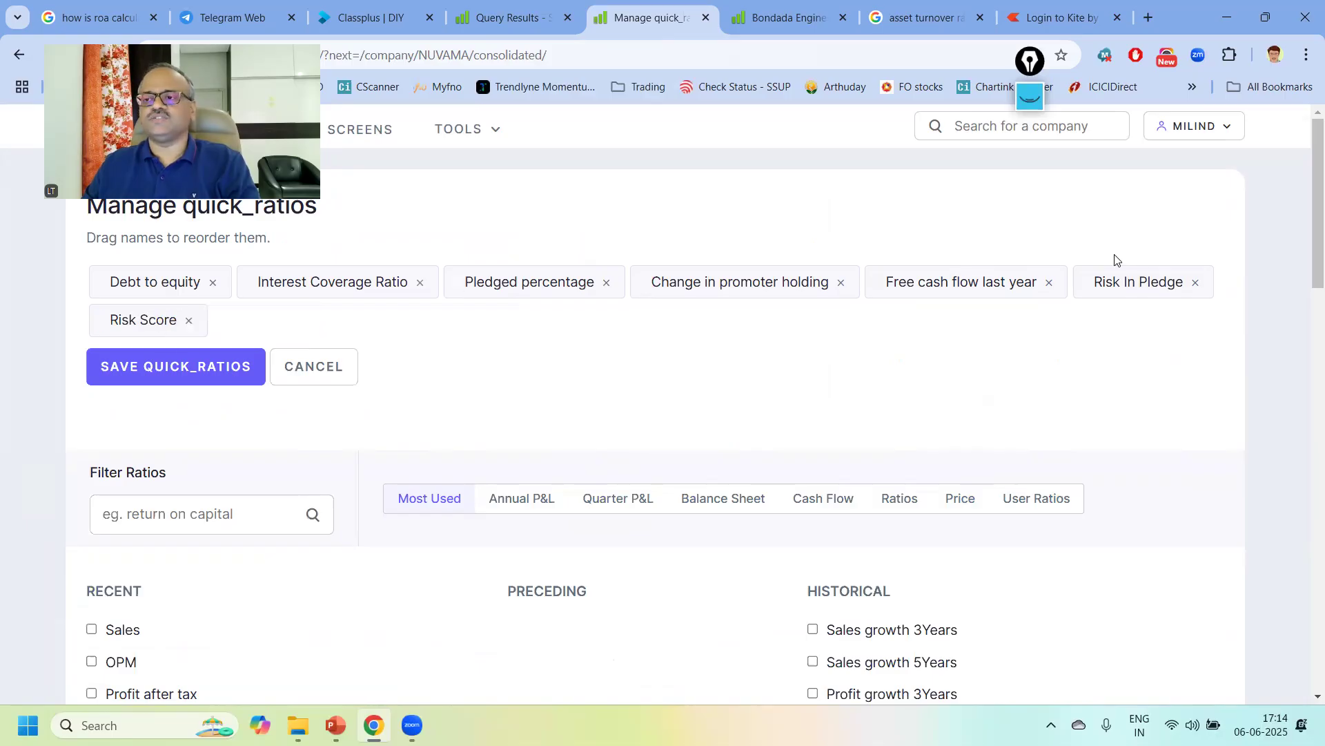
pyautogui.click(1195, 283)
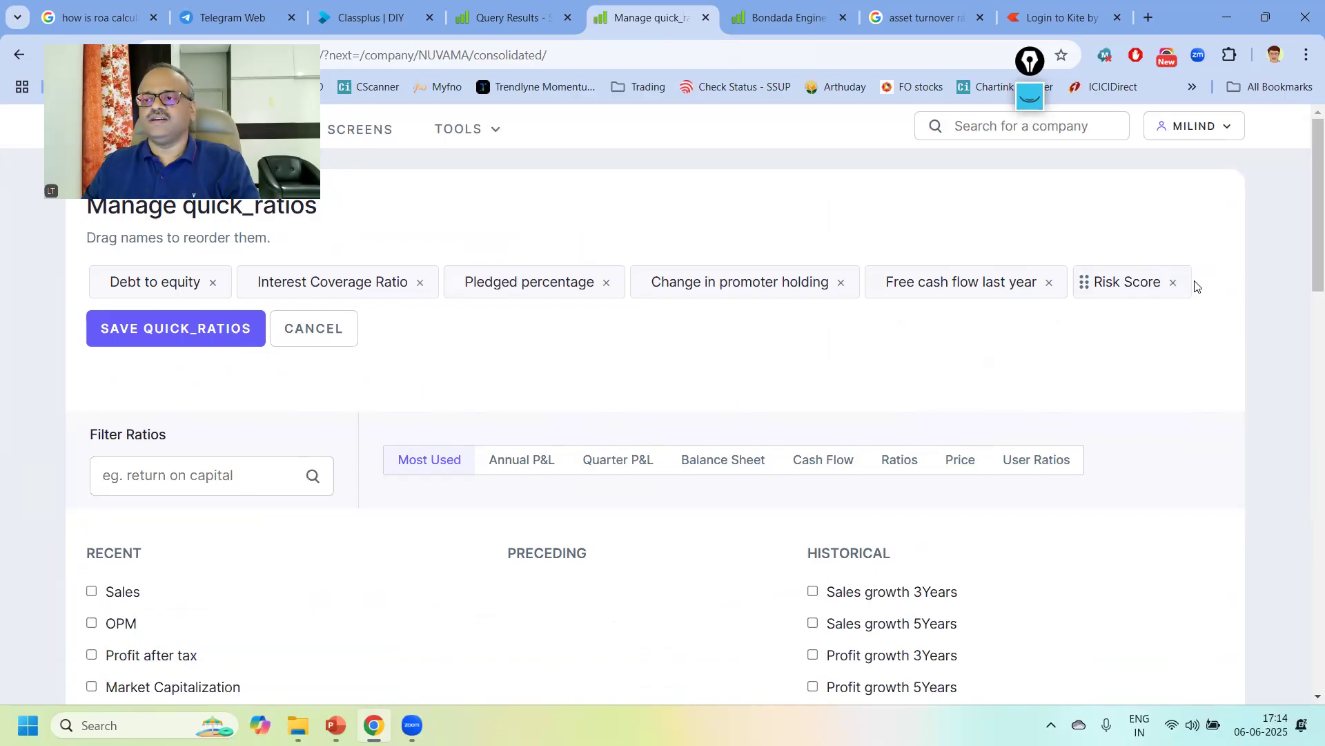
pyautogui.click(152, 328)
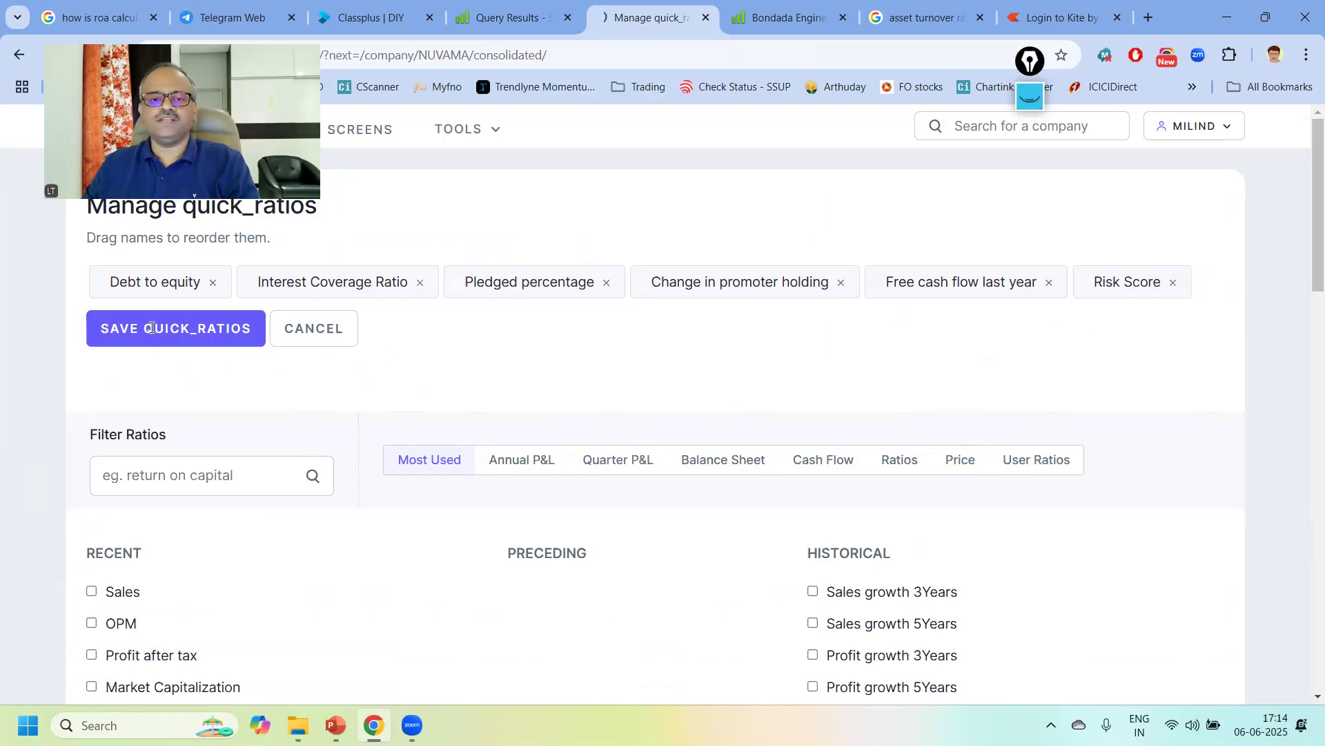
pyautogui.scroll(-2, 746, 435)
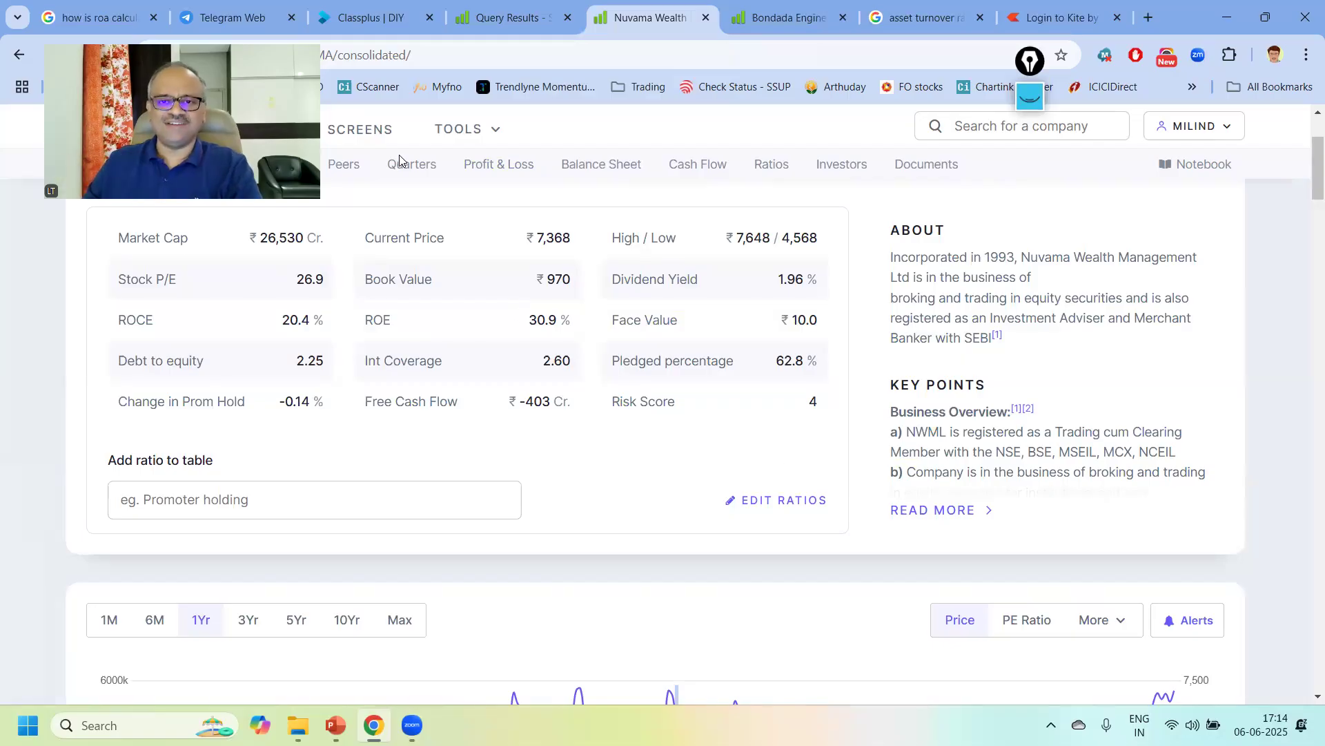
# Open Ashok Leyland from the query results and examine its profit and loss figures, key ratios and Risk Score.
pyautogui.click(497, 19)
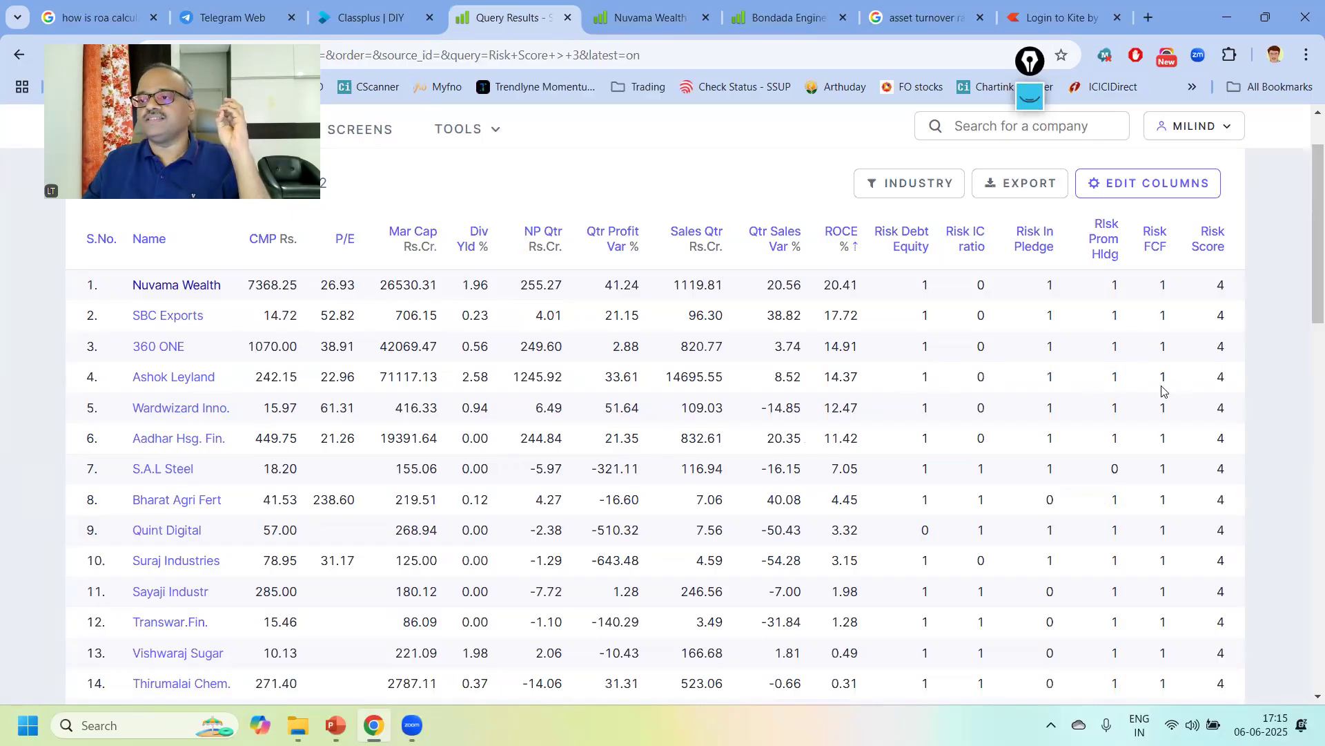
pyautogui.click(191, 378)
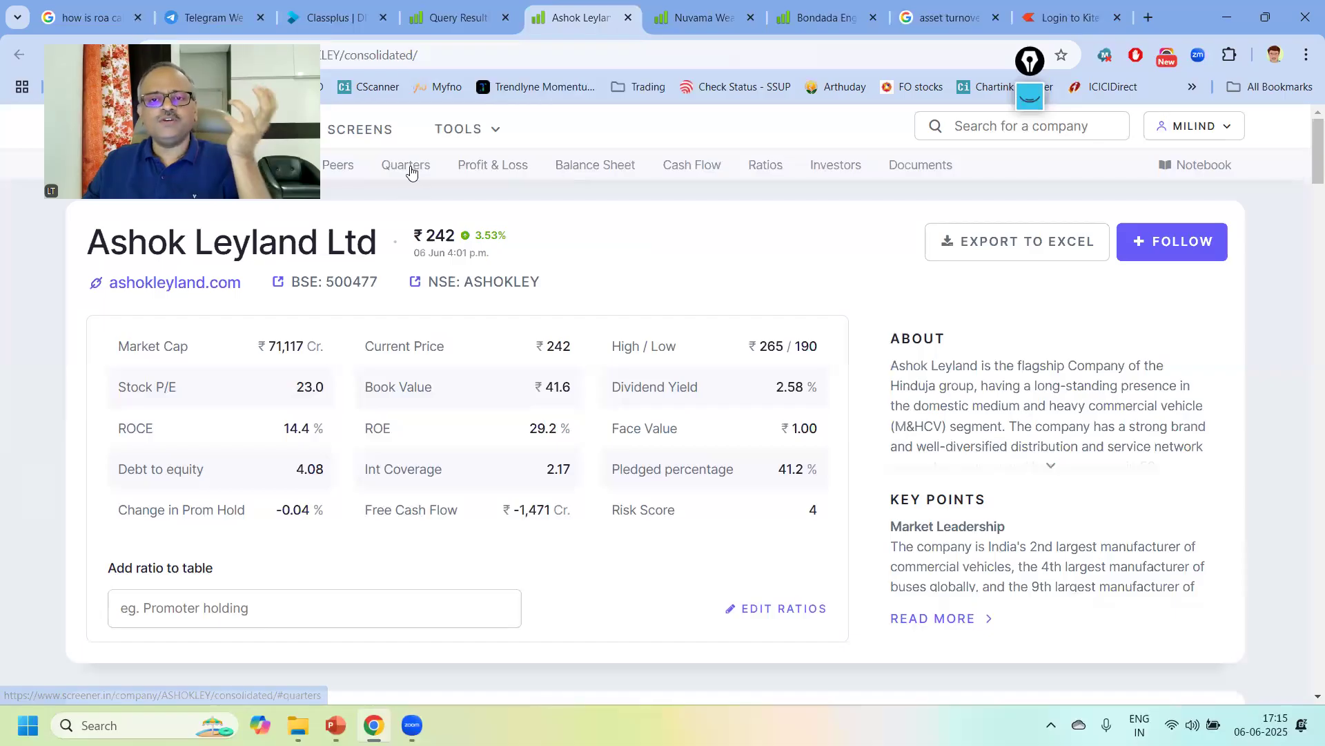
pyautogui.click(488, 166)
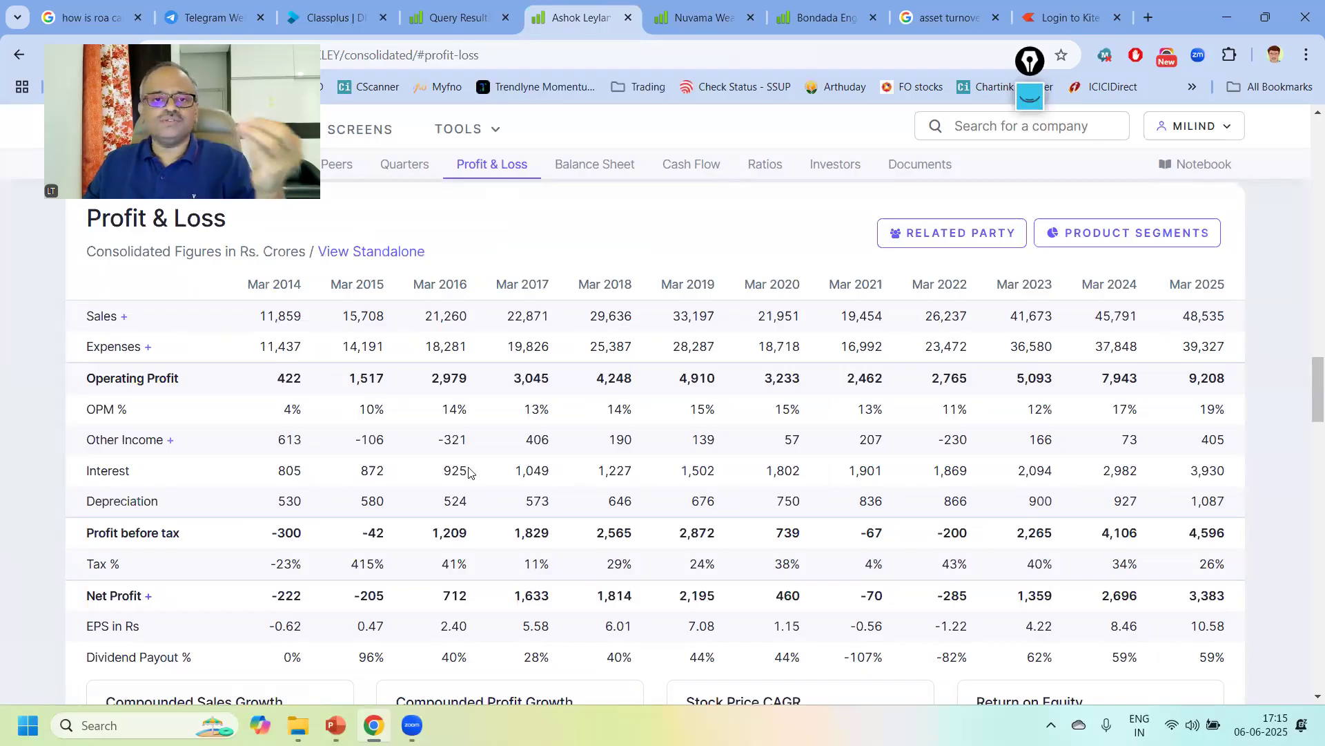
pyautogui.scroll(15, 414, 463)
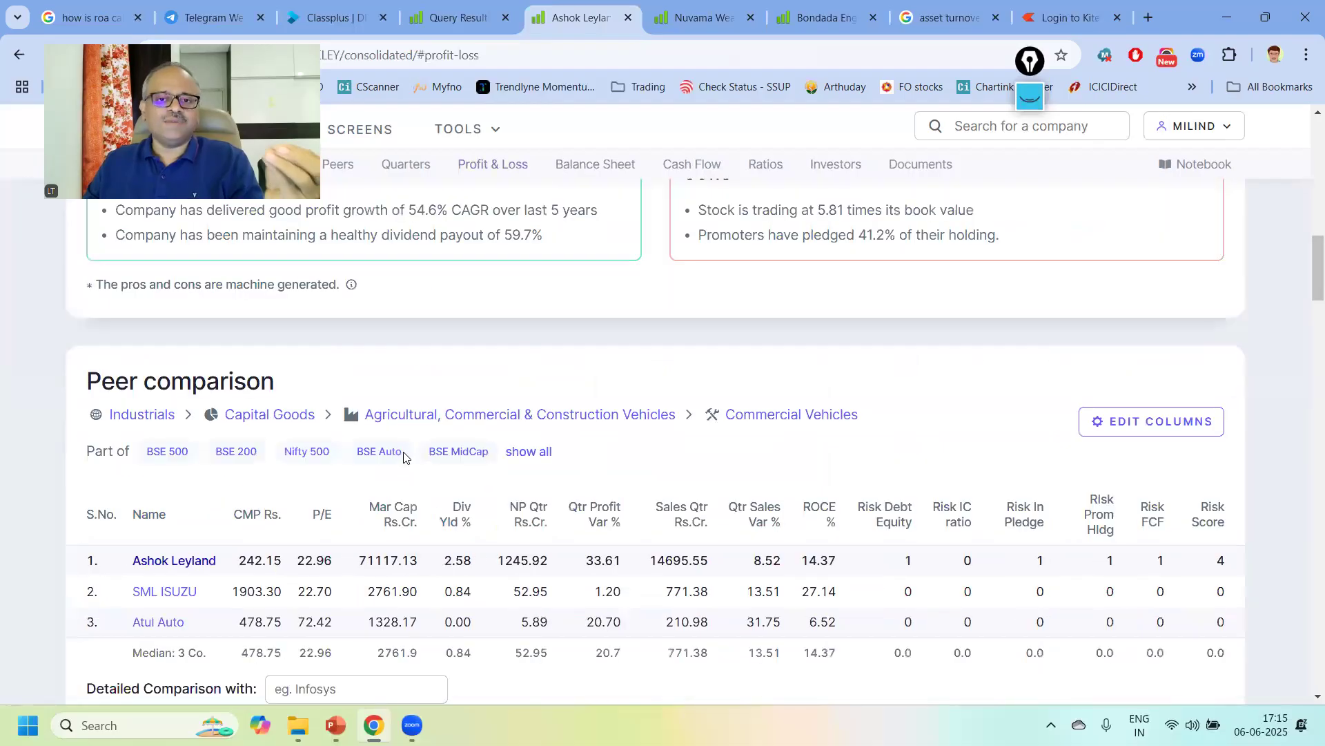
pyautogui.scroll(15, 405, 458)
pyautogui.scroll(-3, 405, 458)
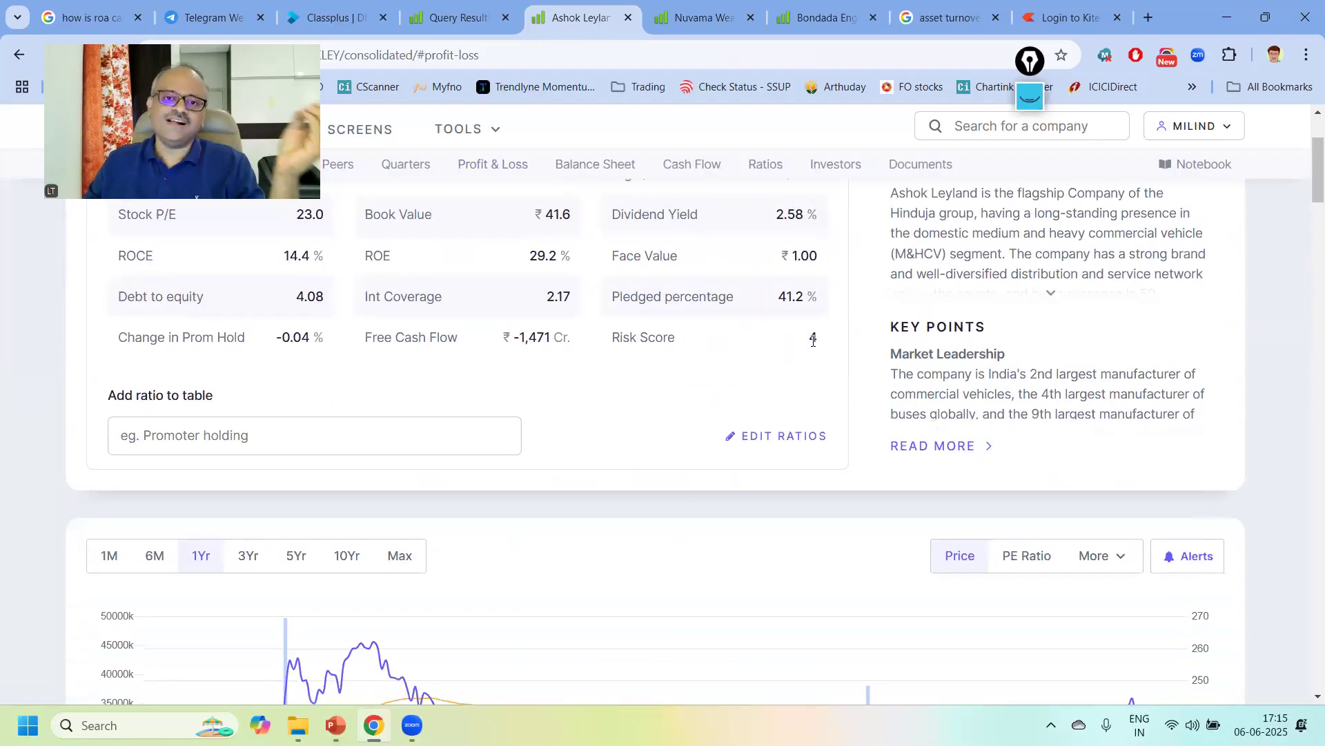
pyautogui.scroll(1, 759, 385)
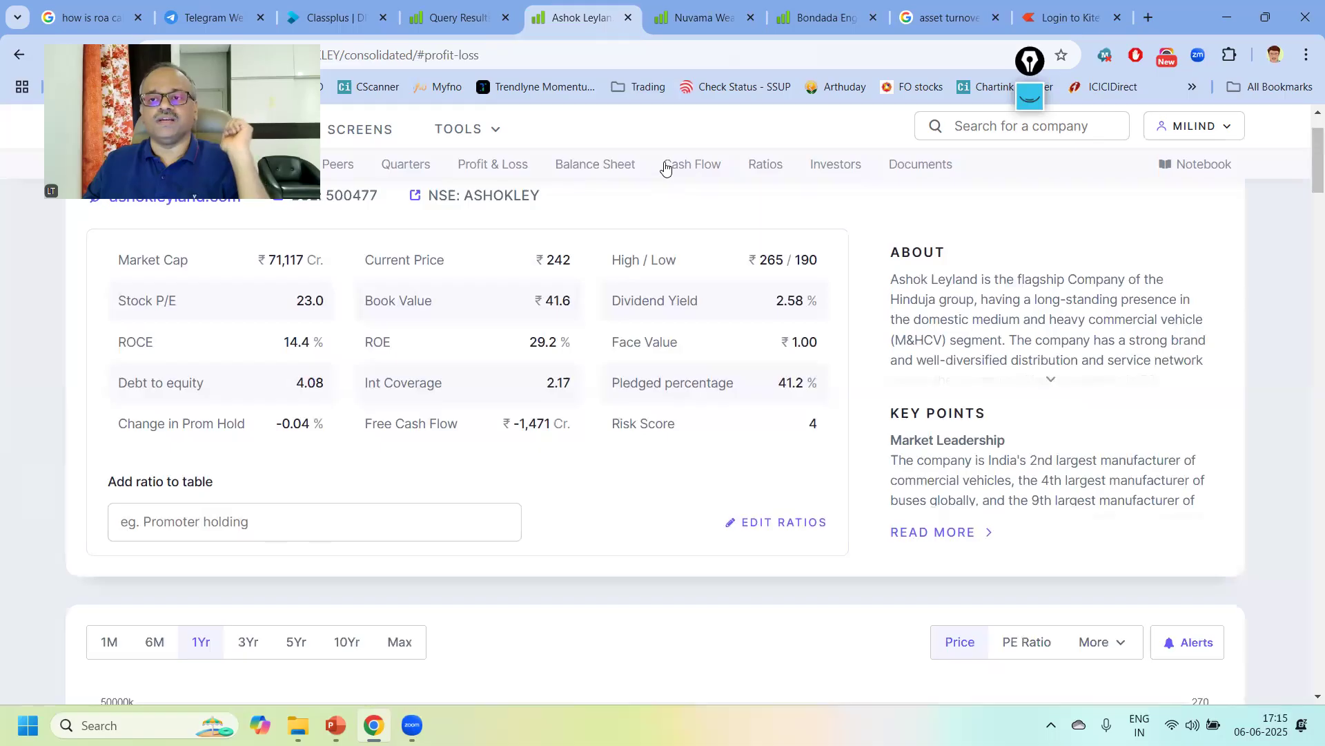
# Review Ashok Leyland's cash flows and return to its key ratios.
pyautogui.click(696, 166)
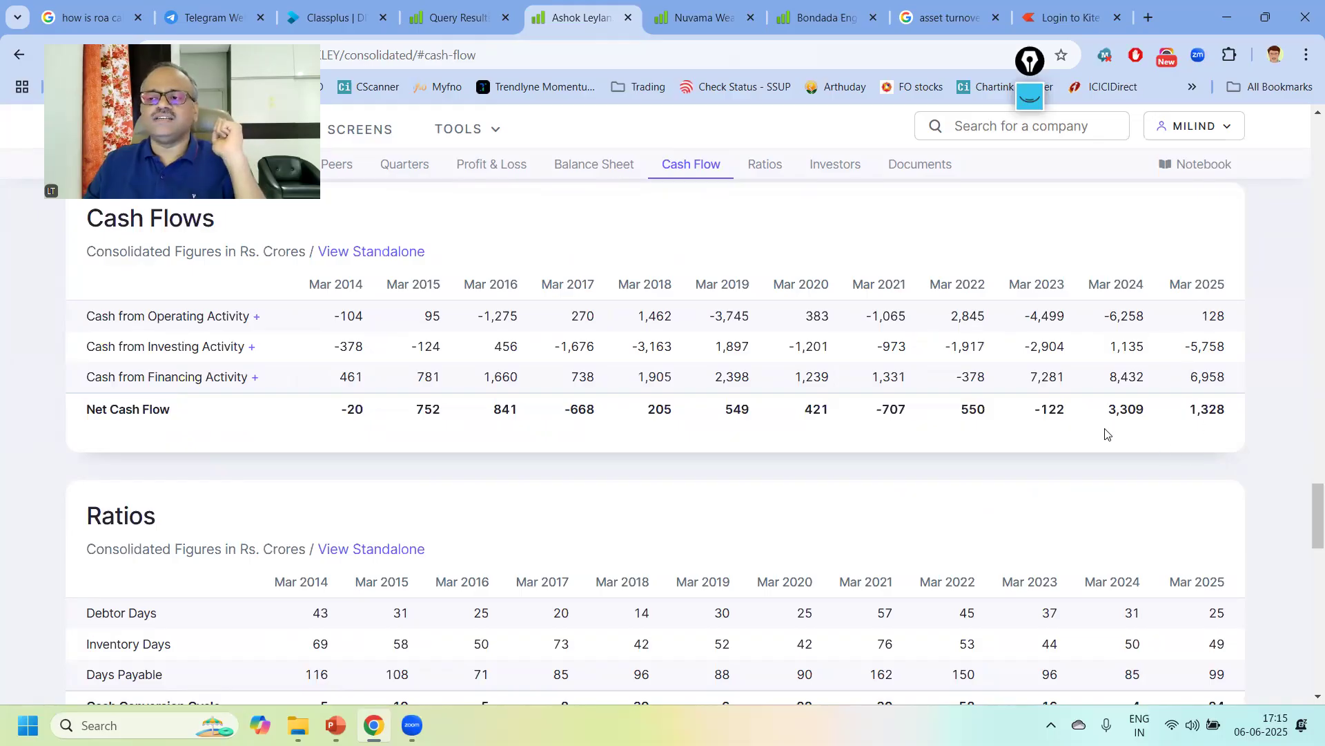
pyautogui.scroll(5, 1079, 433)
pyautogui.scroll(15, 1073, 432)
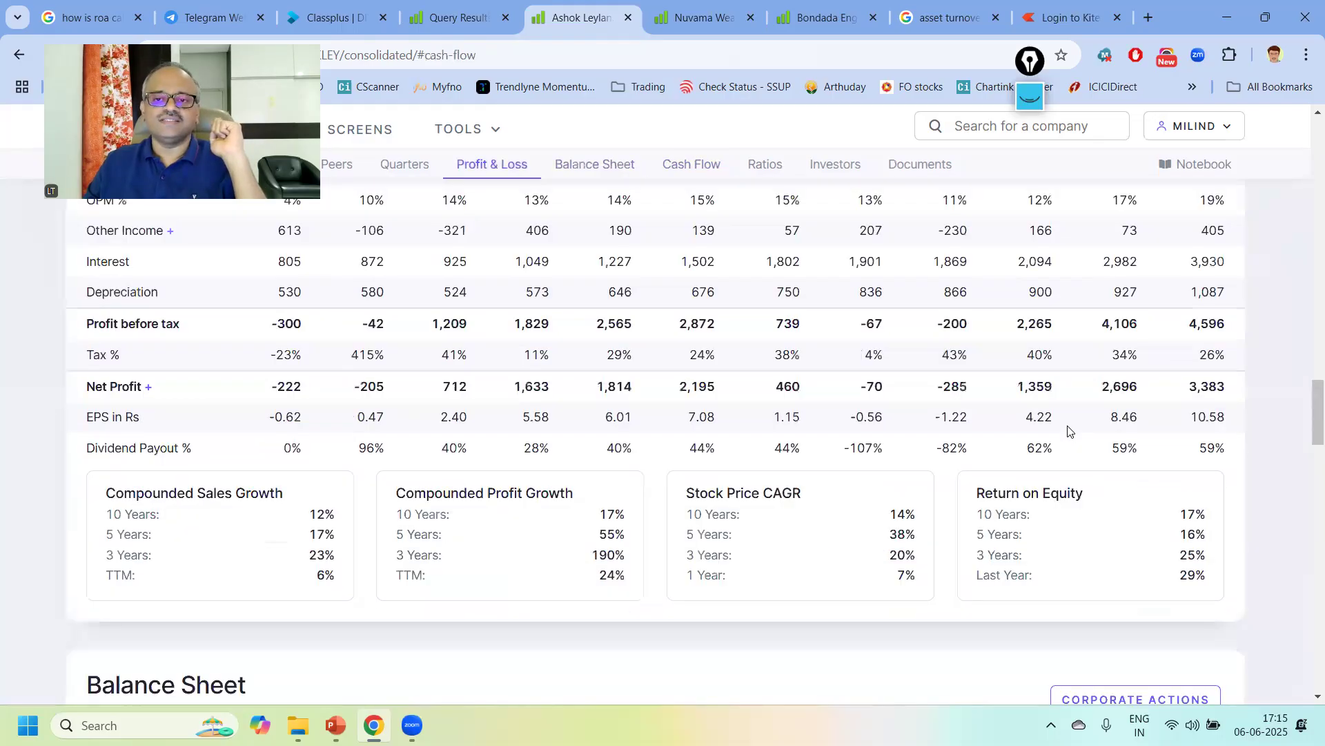
pyautogui.scroll(15, 1067, 431)
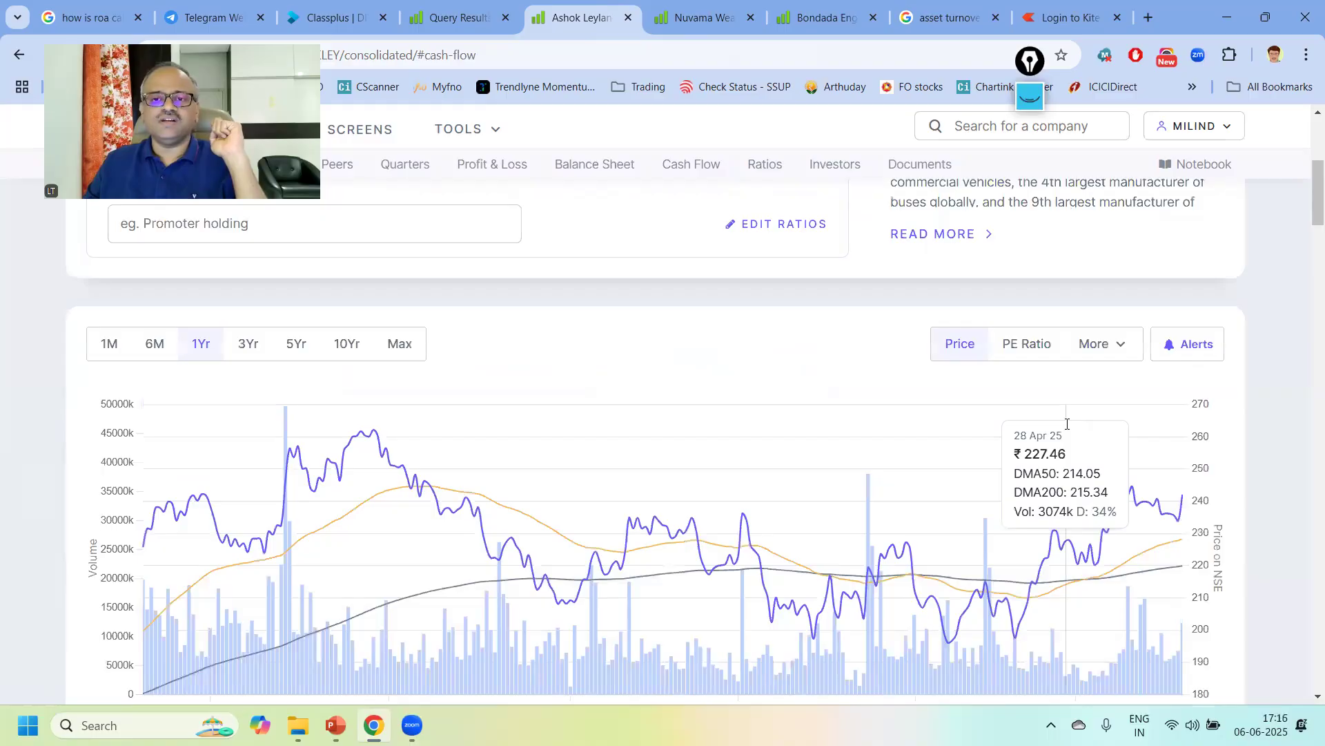
pyautogui.scroll(5, 594, 525)
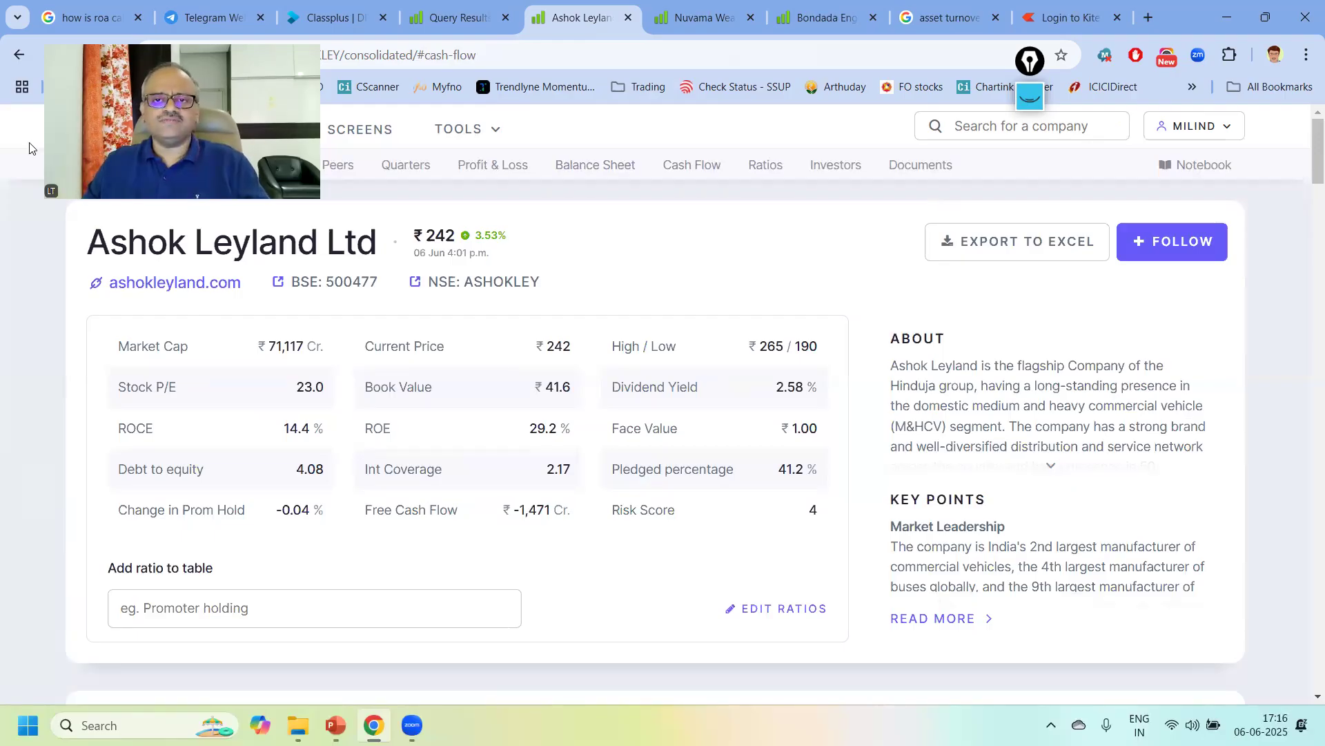
# Review the remaining query results through page 2 and open Nitco to examine its key ratios and Risk Score.
pyautogui.click(452, 17)
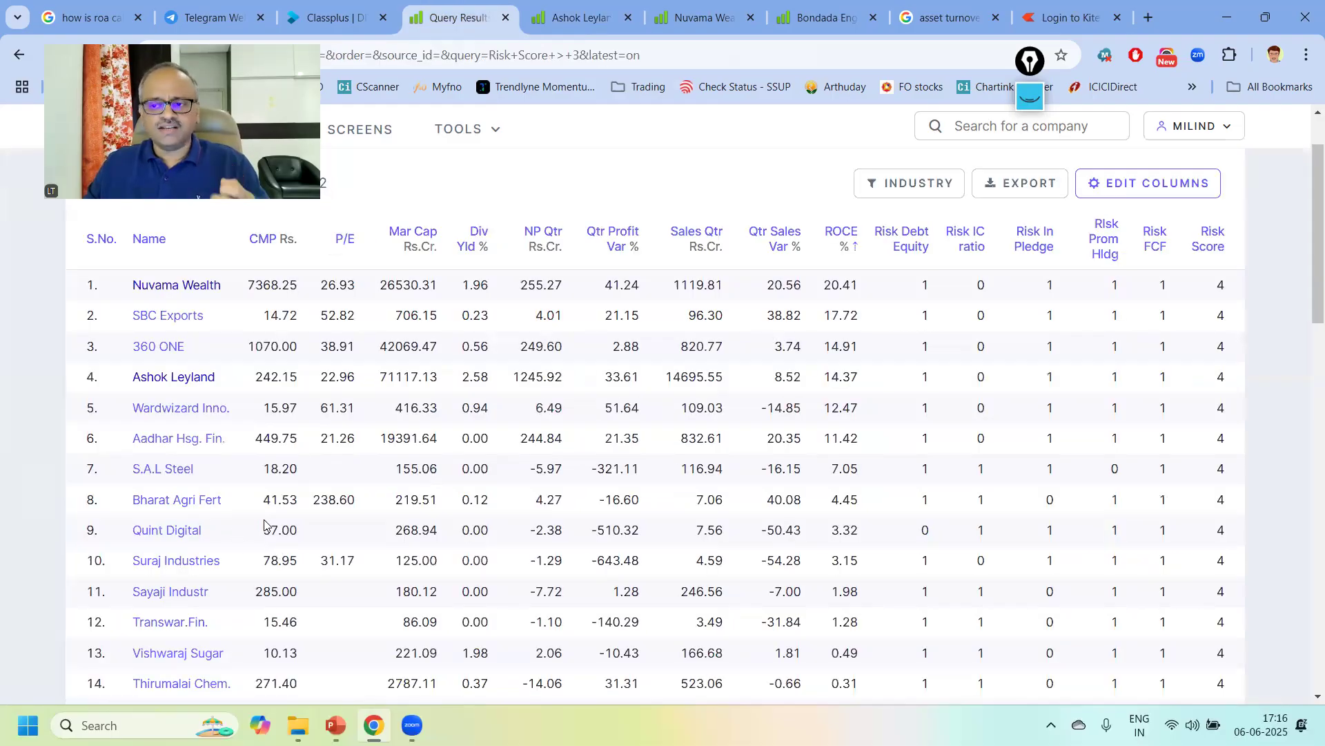
pyautogui.scroll(-2, 268, 523)
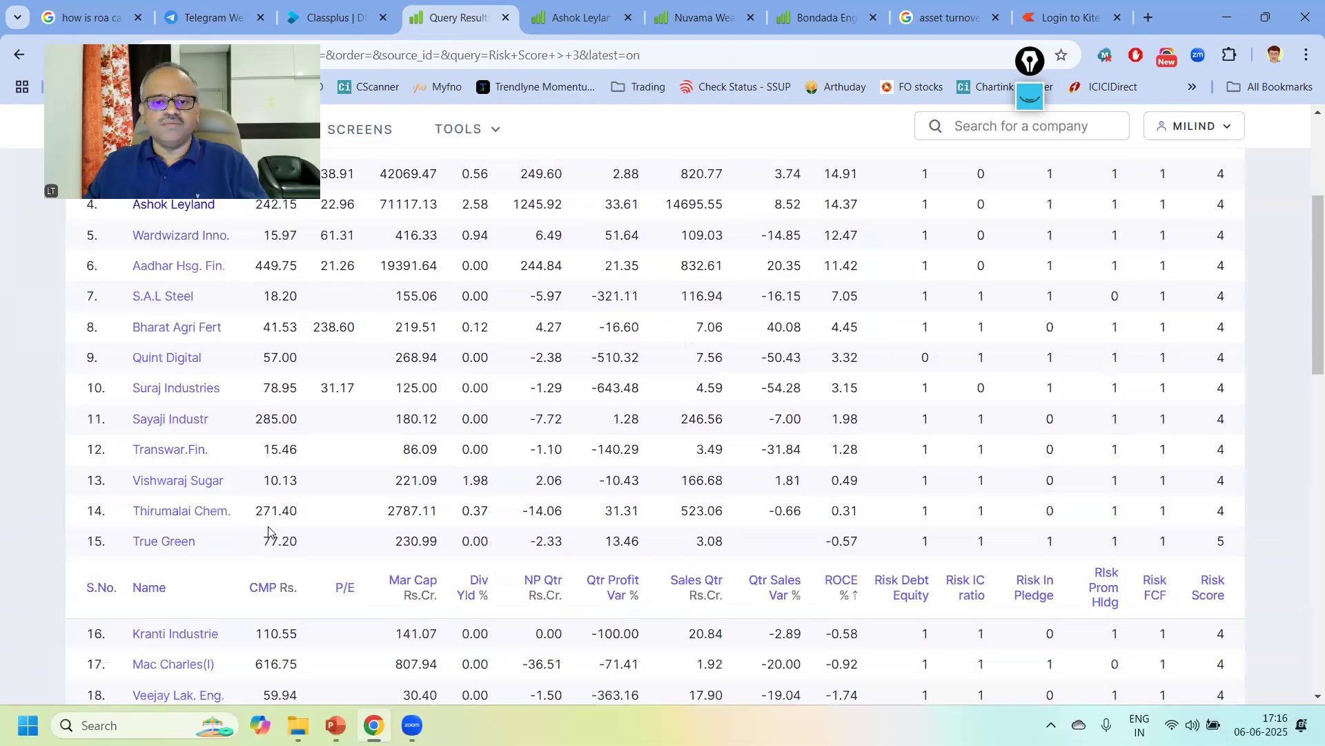
pyautogui.scroll(-2, 268, 532)
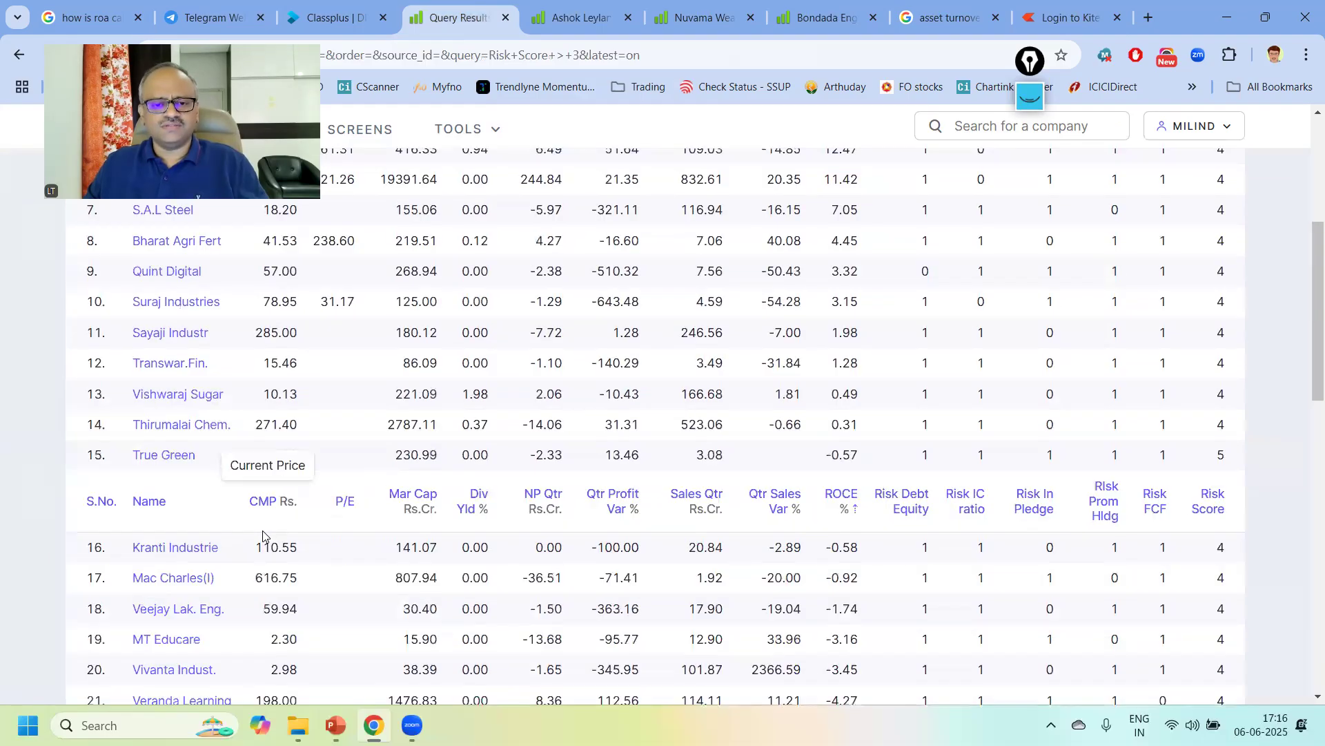
pyautogui.scroll(-1, 262, 535)
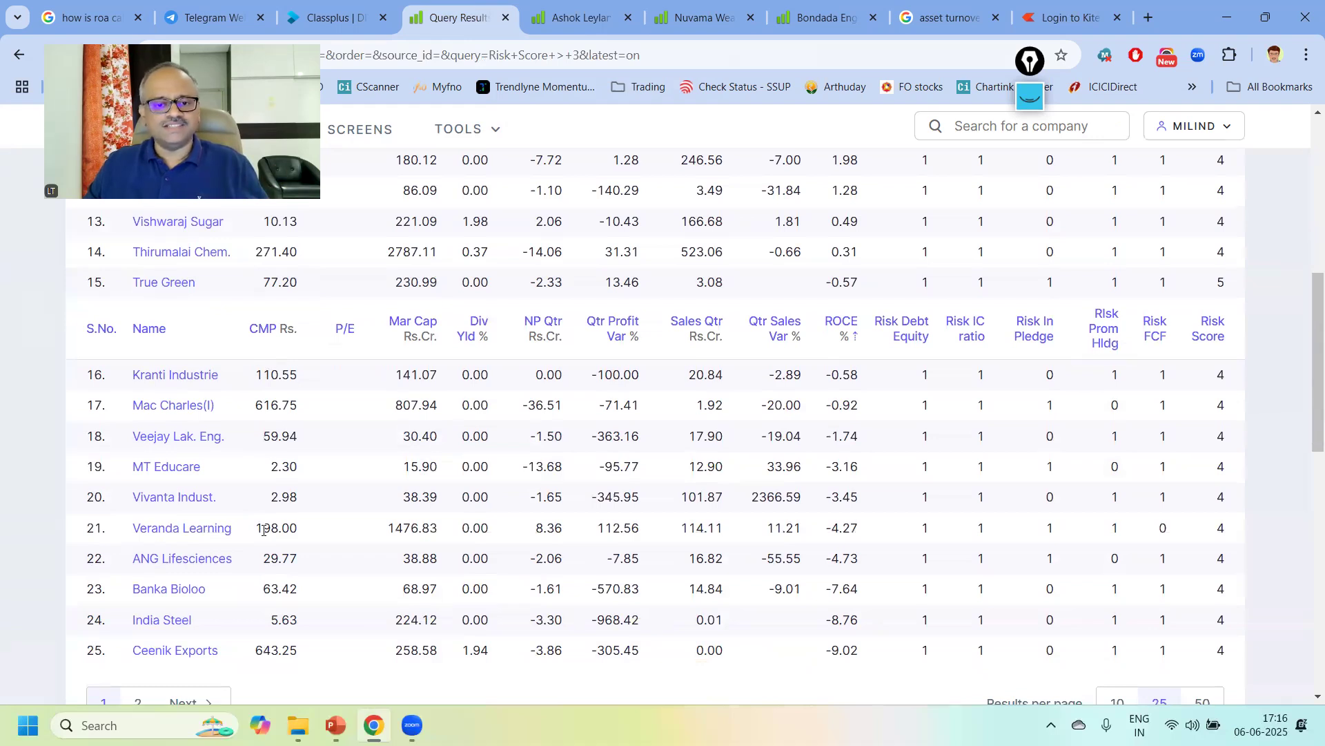
pyautogui.scroll(-1, 264, 530)
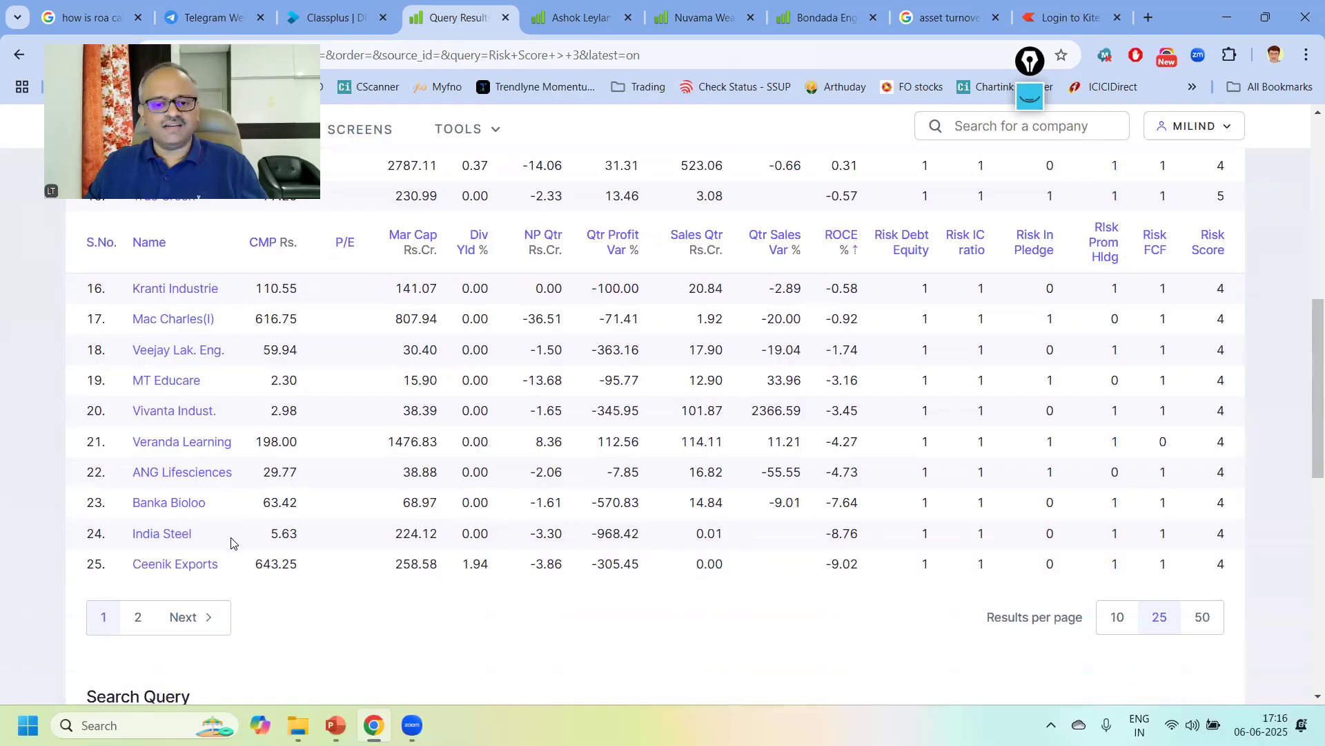
pyautogui.scroll(-1, 231, 541)
pyautogui.click(138, 532)
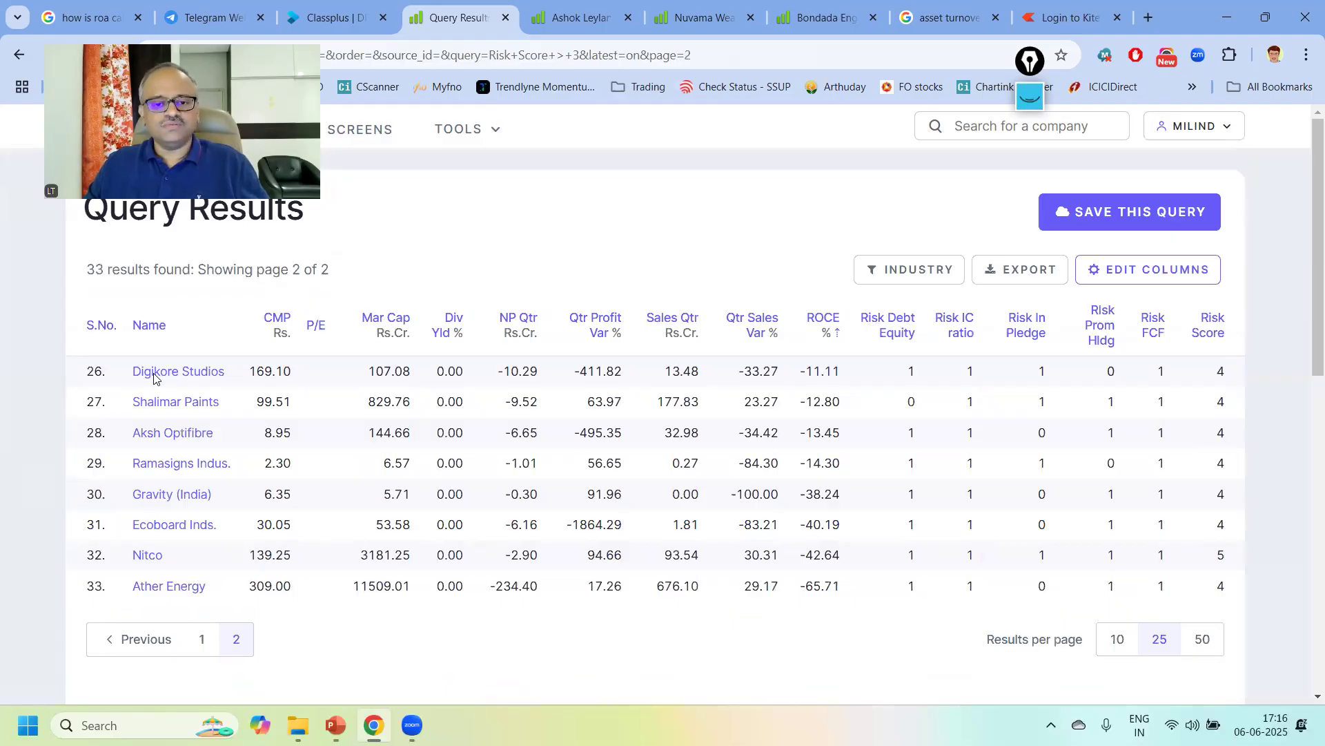
pyautogui.click(150, 555)
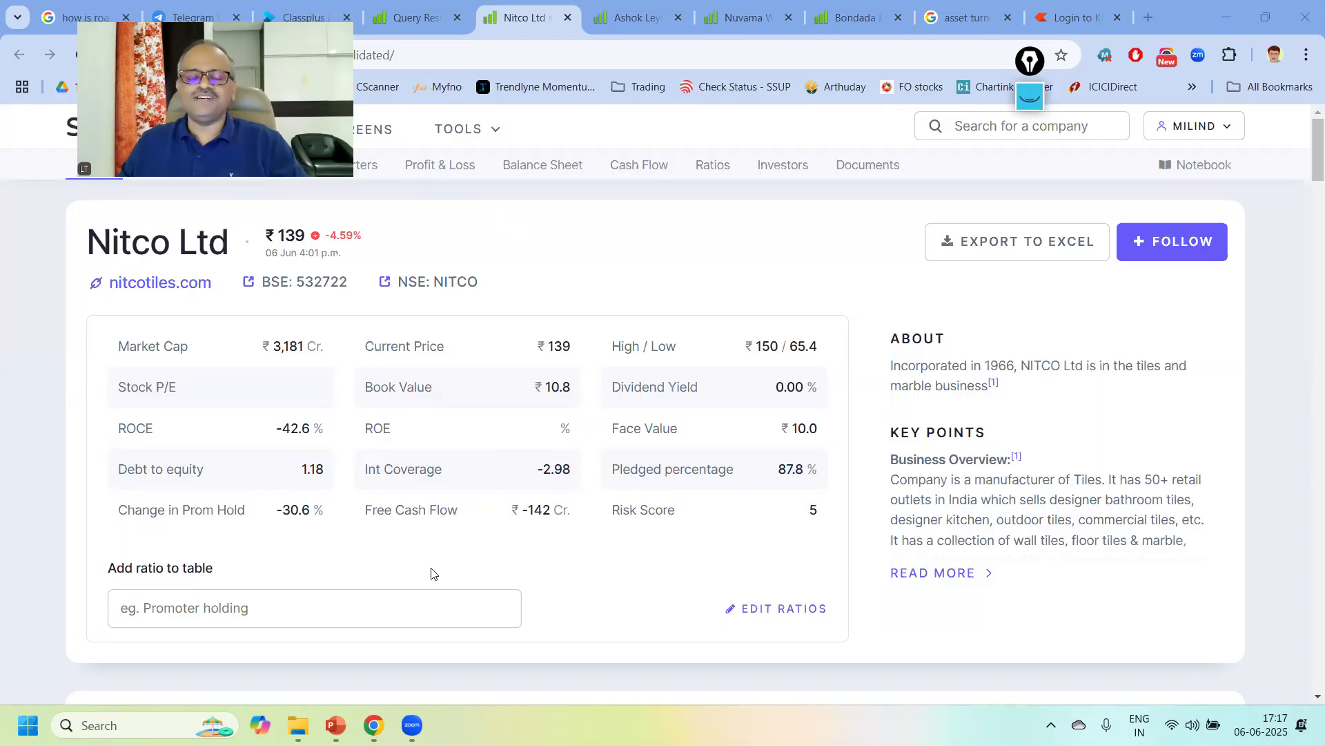
# Switch to the PowerPoint presentation, review the slide listing the five risk factors, and show the "Happy to Engage Further" slide.
pyautogui.moveTo(335, 725)
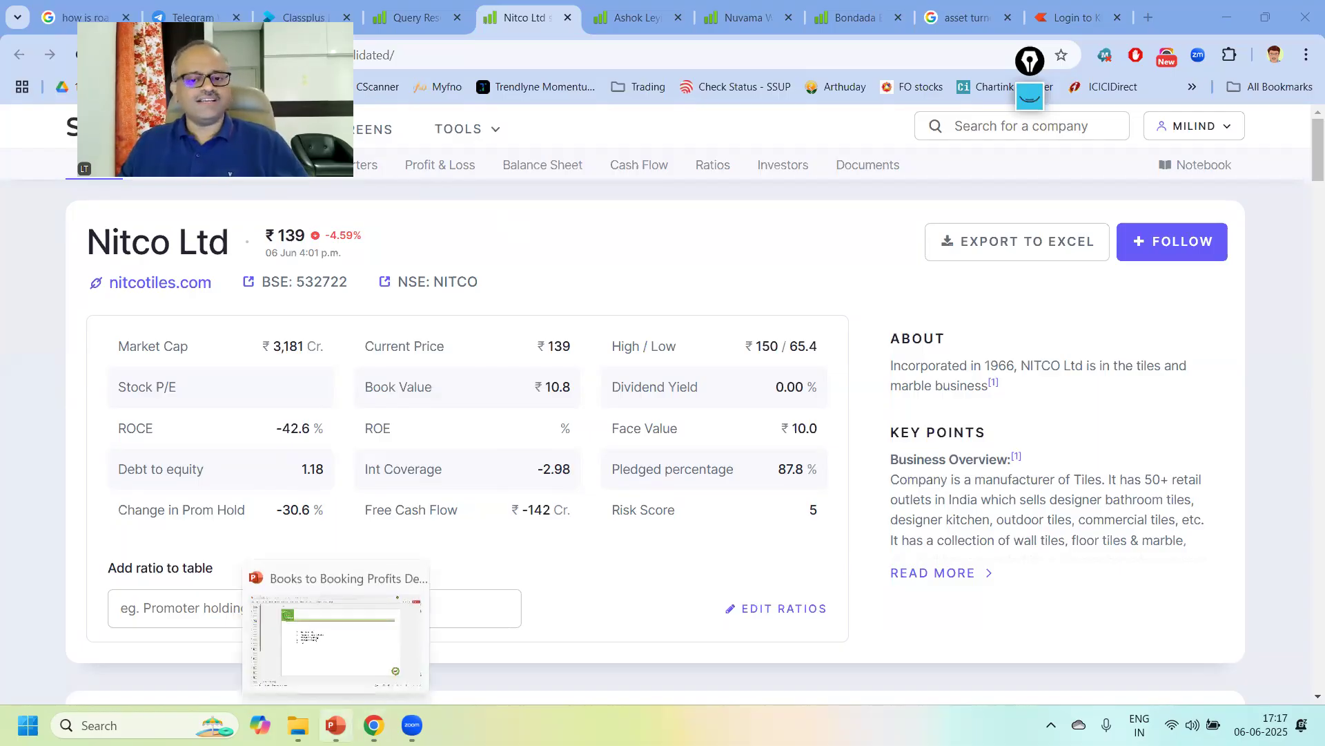
pyautogui.click(401, 590)
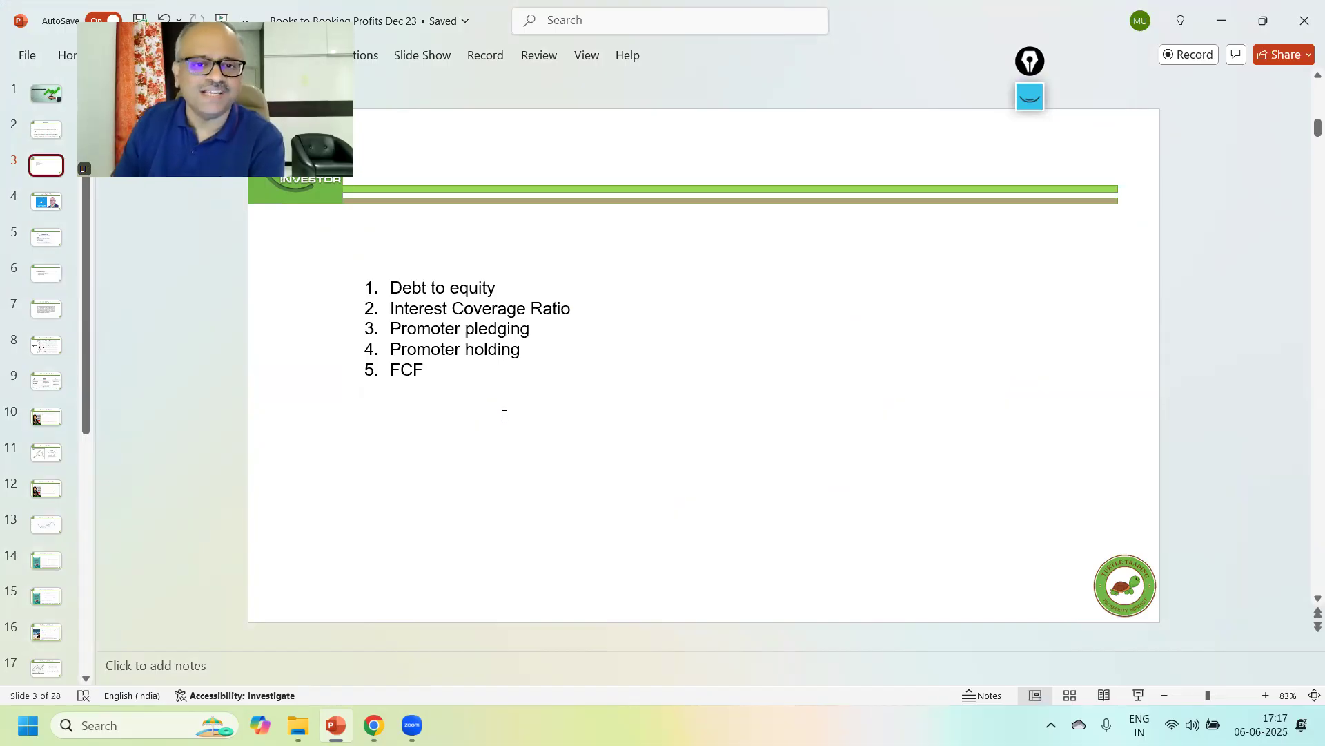
pyautogui.click(49, 204)
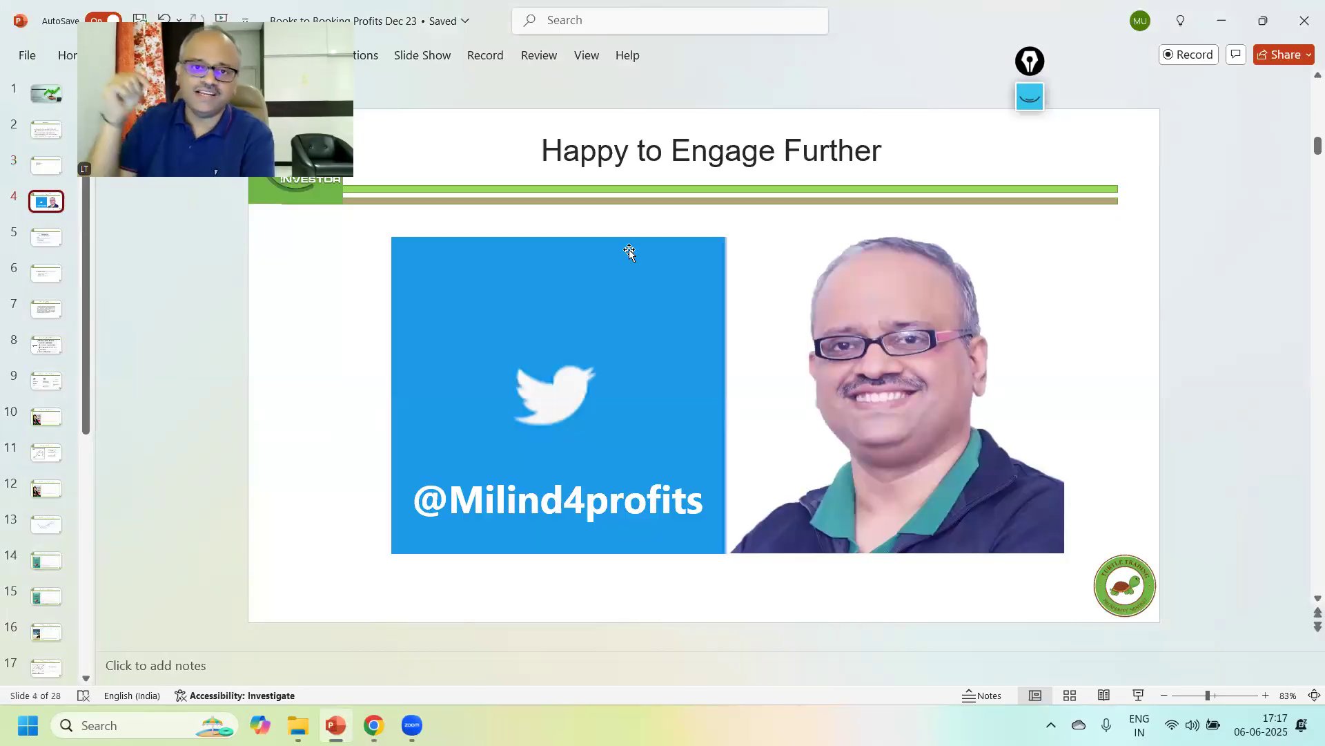